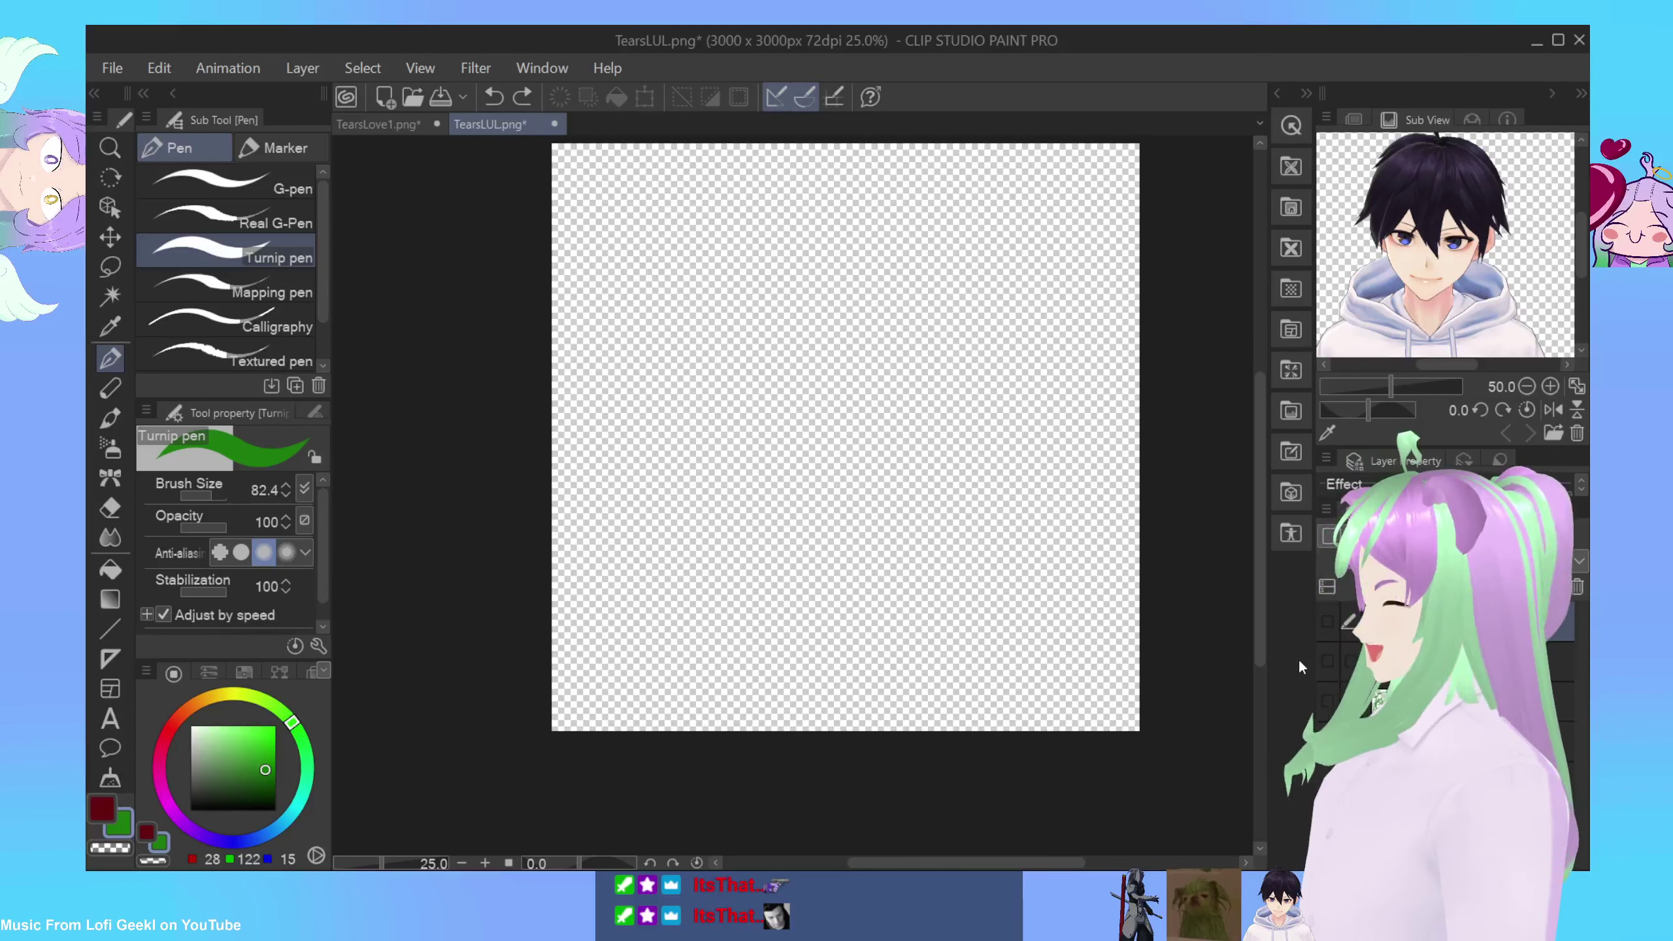
Step: Set the drawing colour to light purple (91, 65, 167) and zoom the blank canvas to 50%
click(214, 839)
click(243, 753)
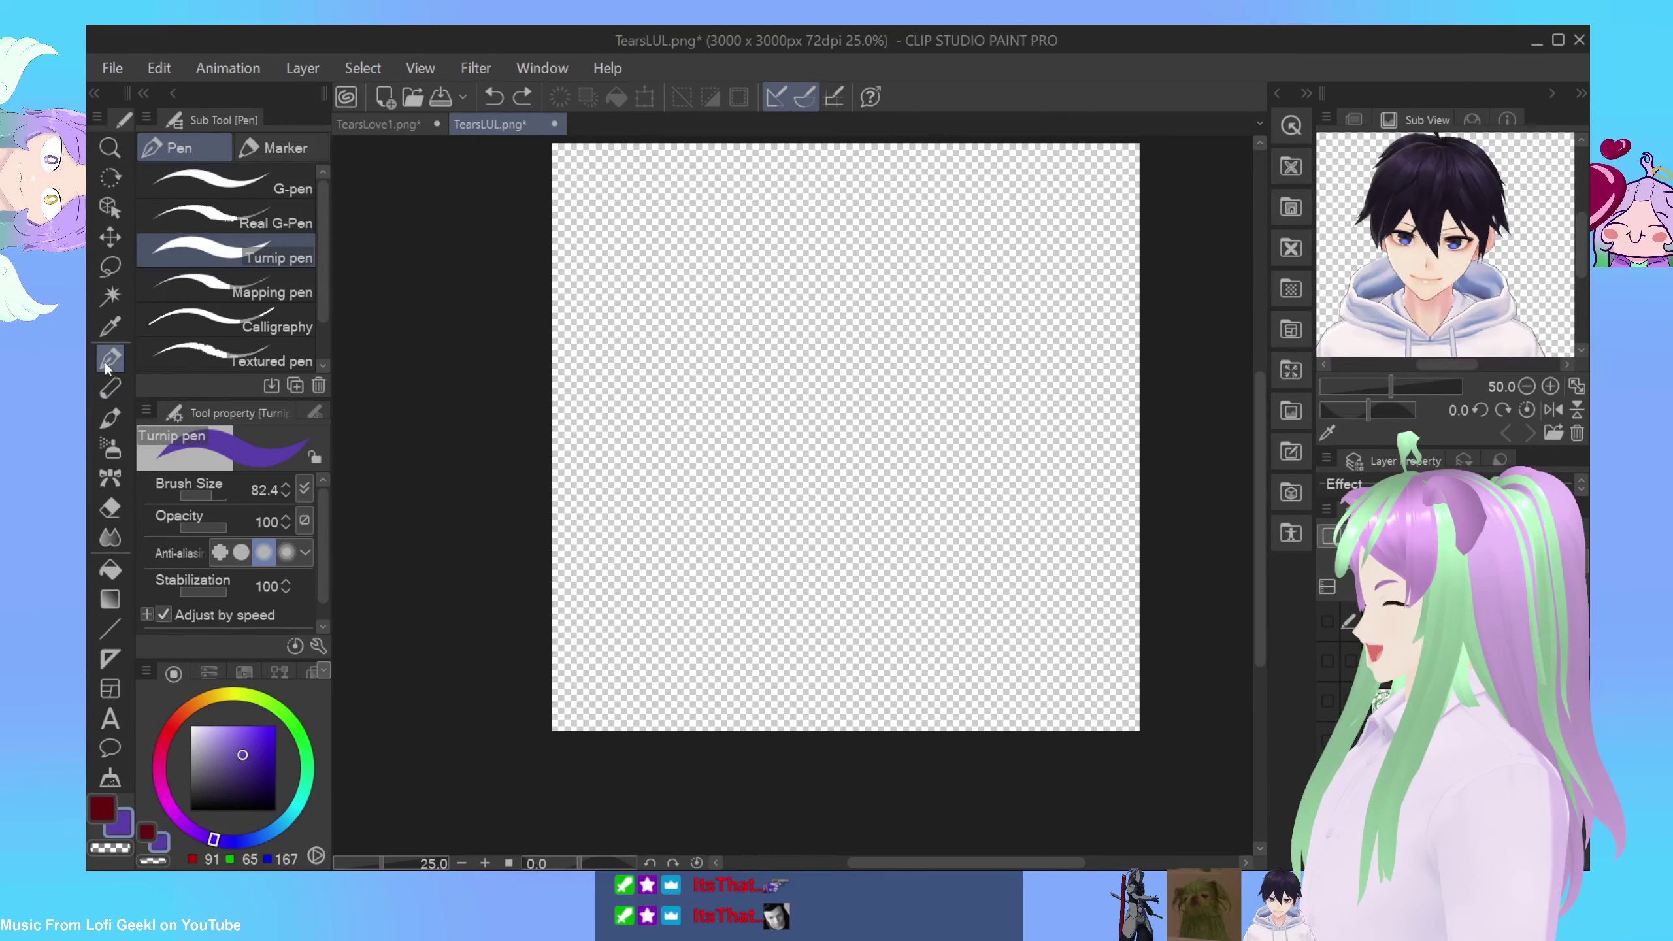
click(448, 863)
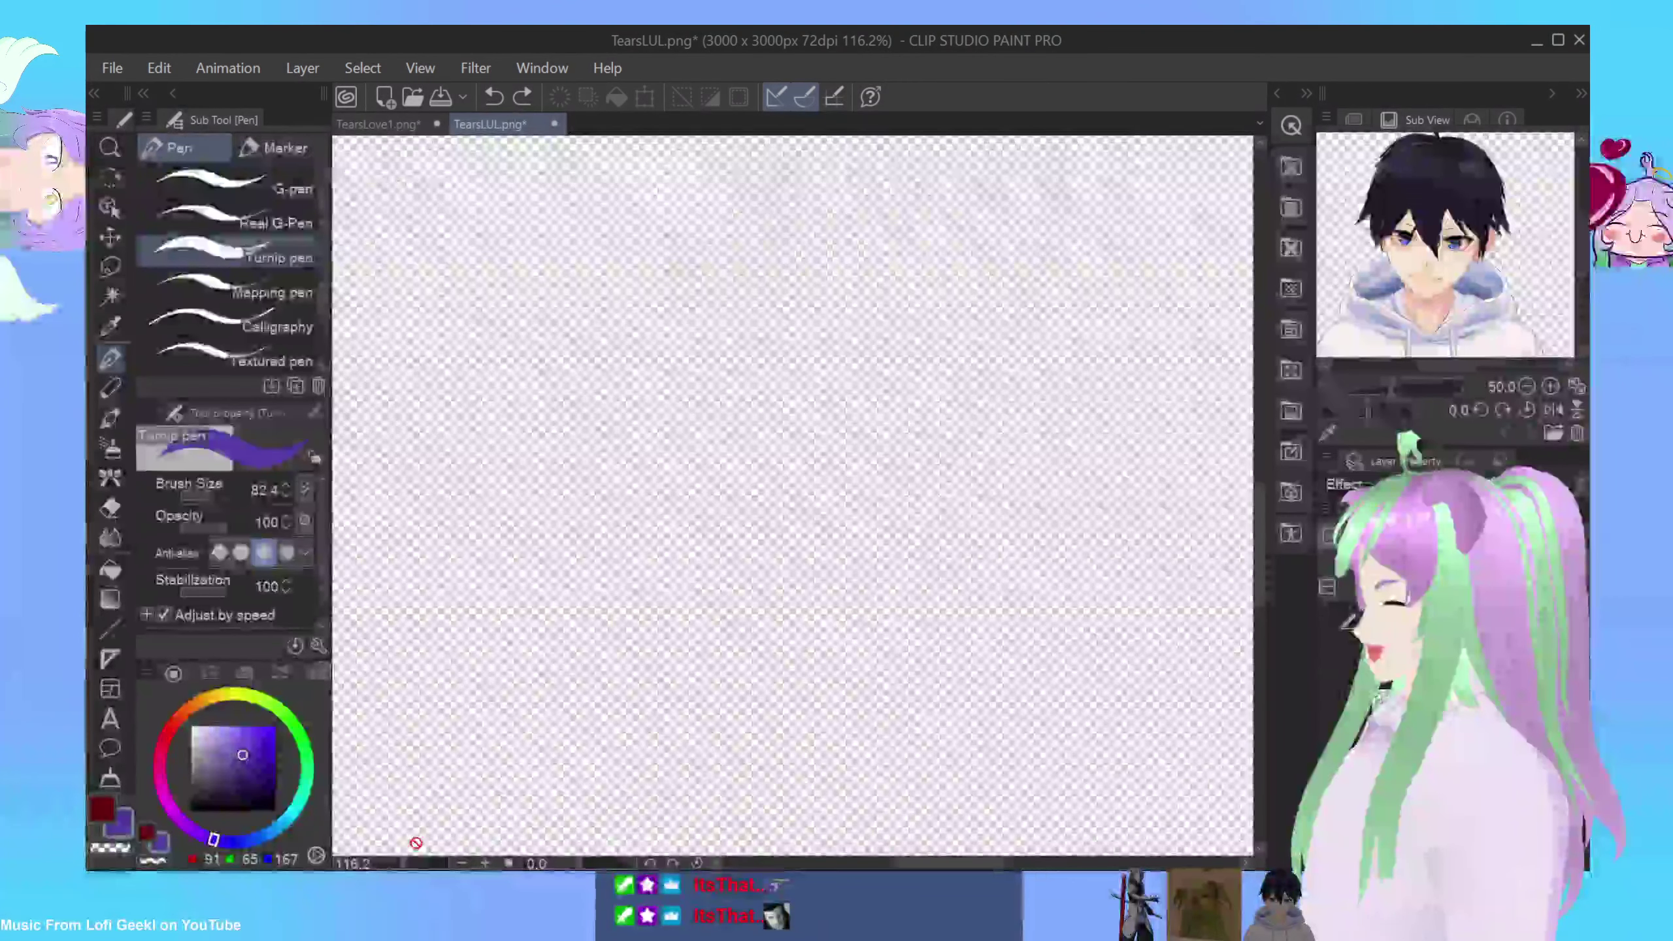
click(461, 863)
click(461, 863)
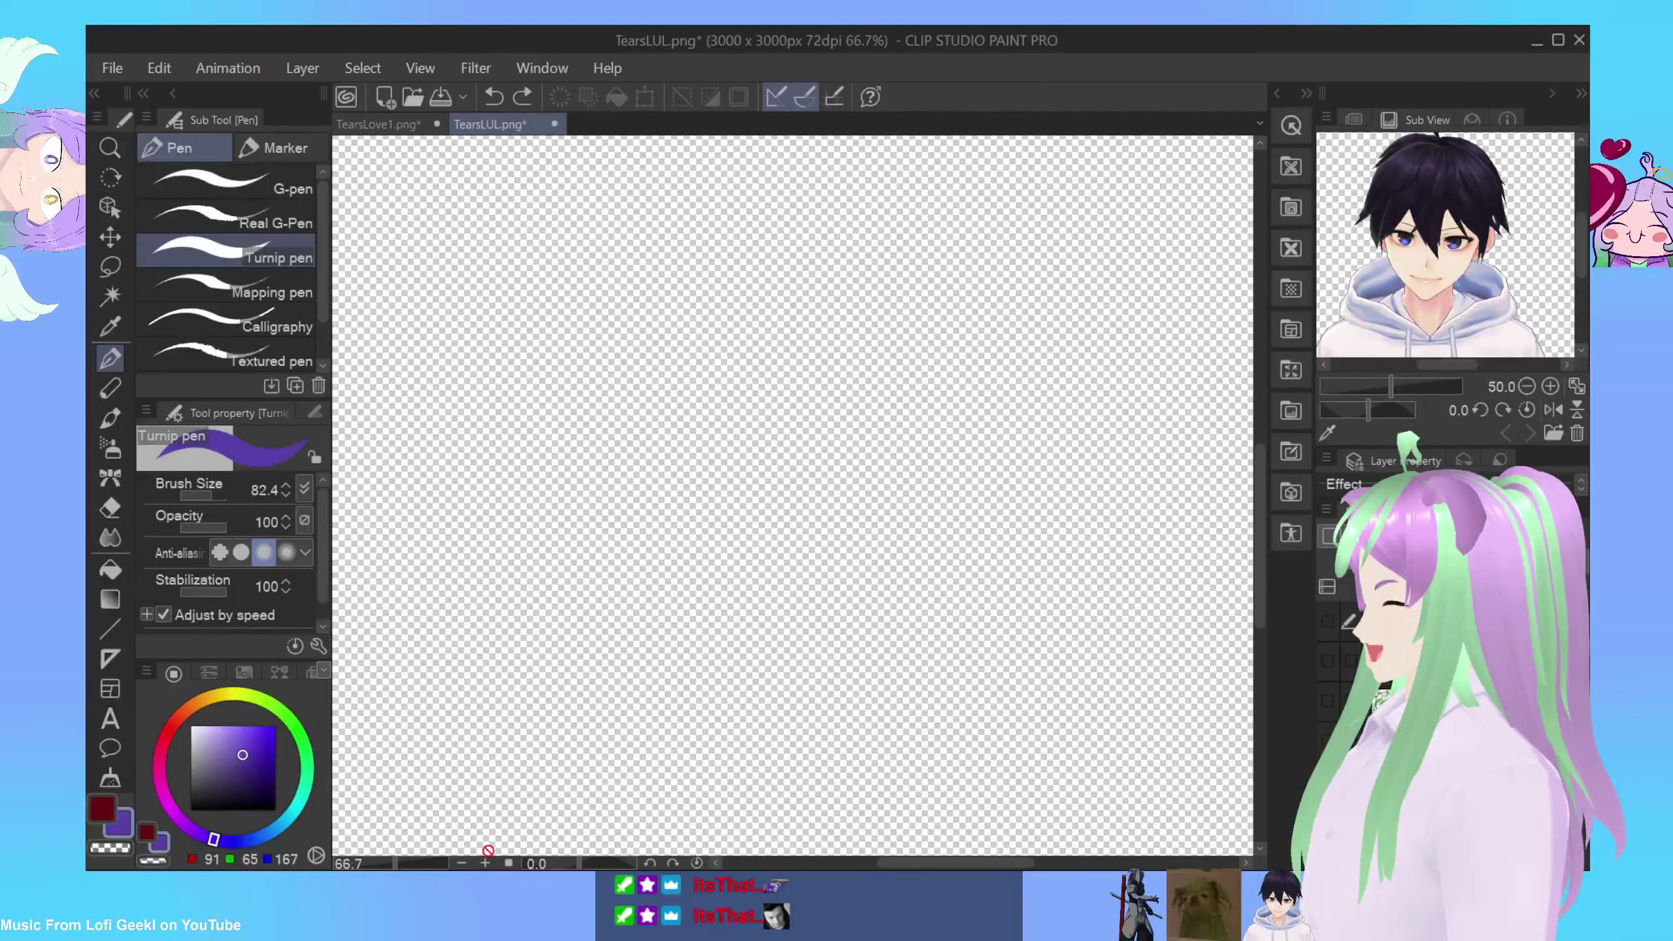
click(461, 863)
mouse_move(907, 863)
mouse_down()
mouse_move(879, 868)
mouse_move(899, 868)
mouse_up()
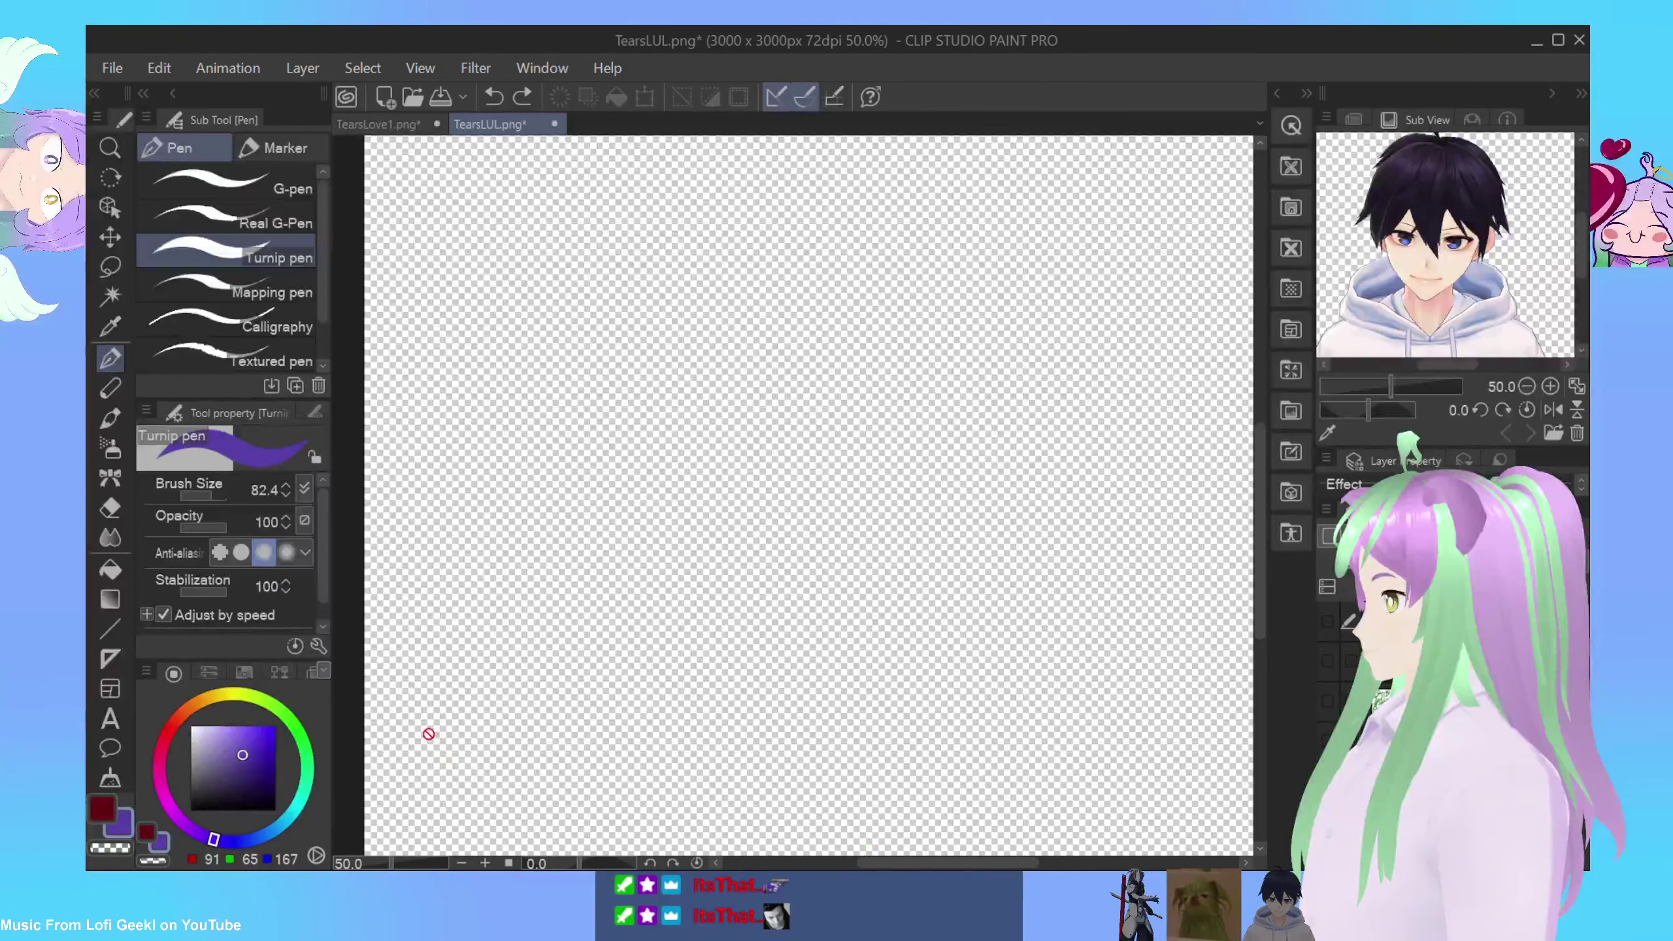
Step: Draw test strokes with the Turnip pen and settle its brush size at about 50
click(1328, 621)
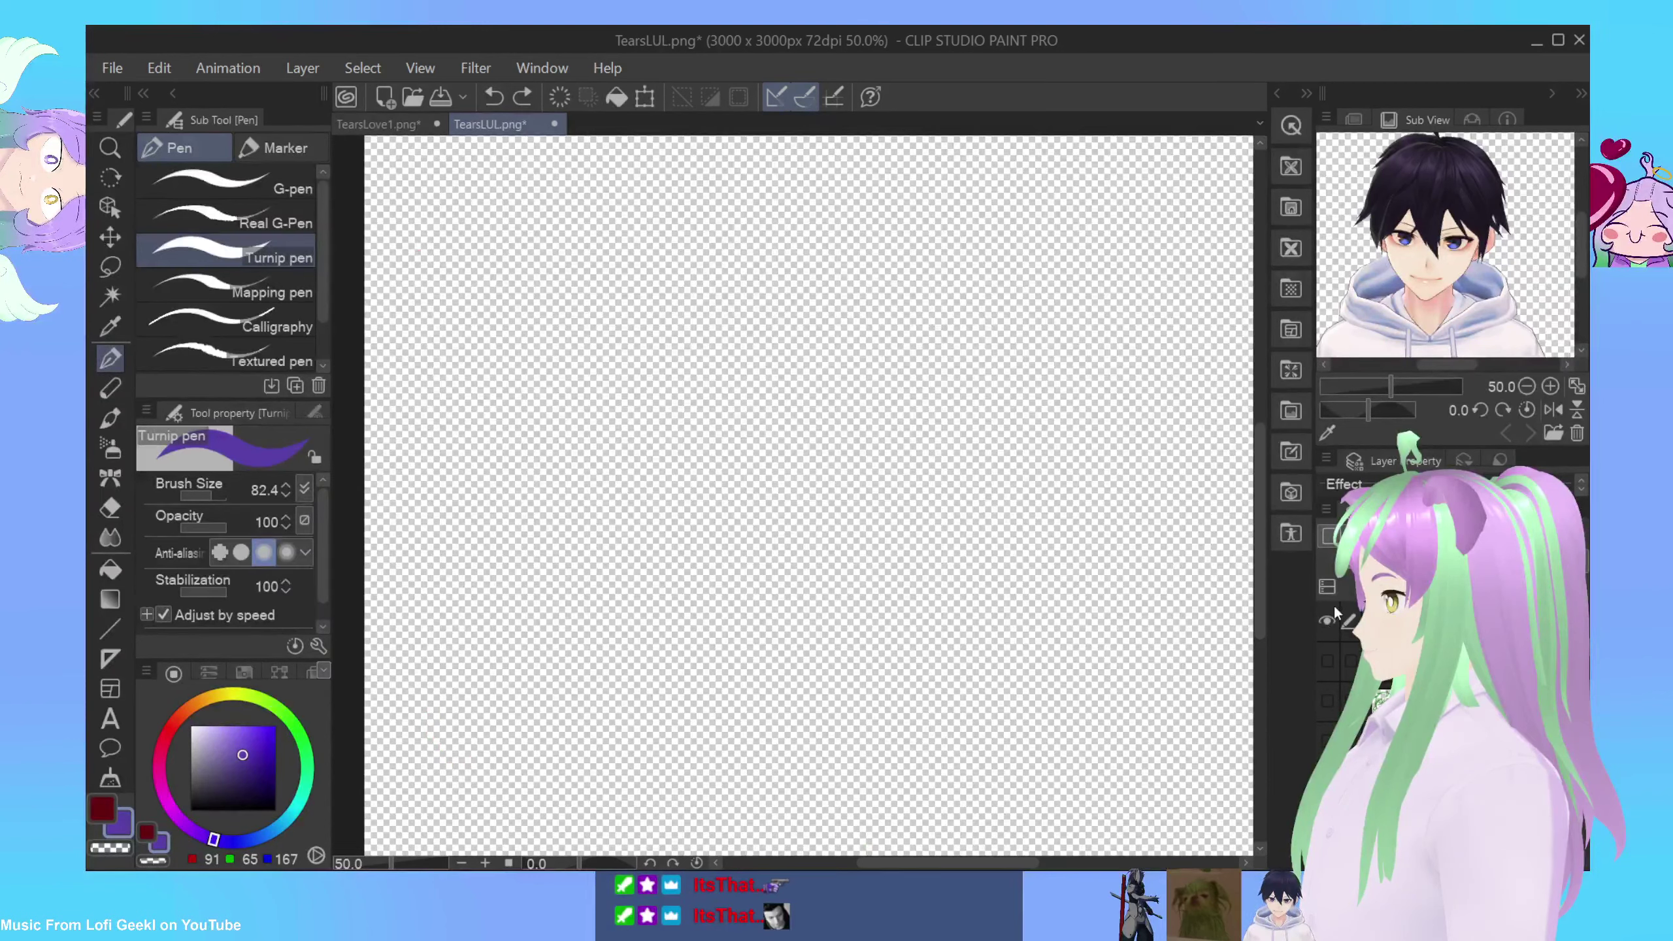
drag(395, 741, 454, 817)
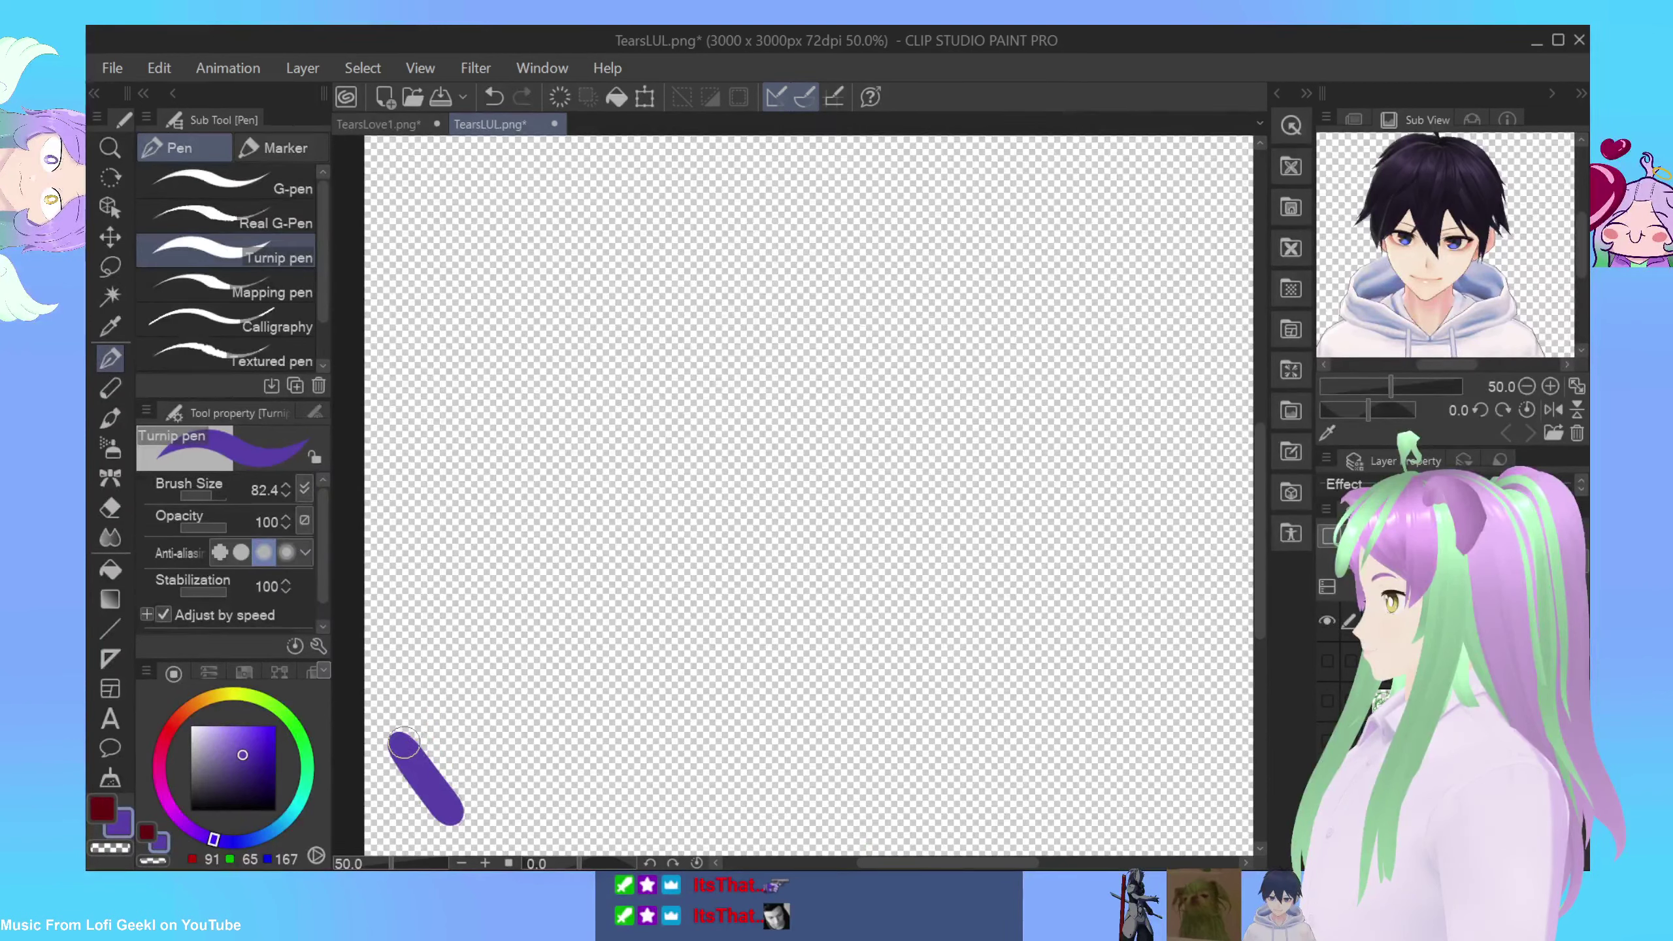
click(494, 96)
click(201, 495)
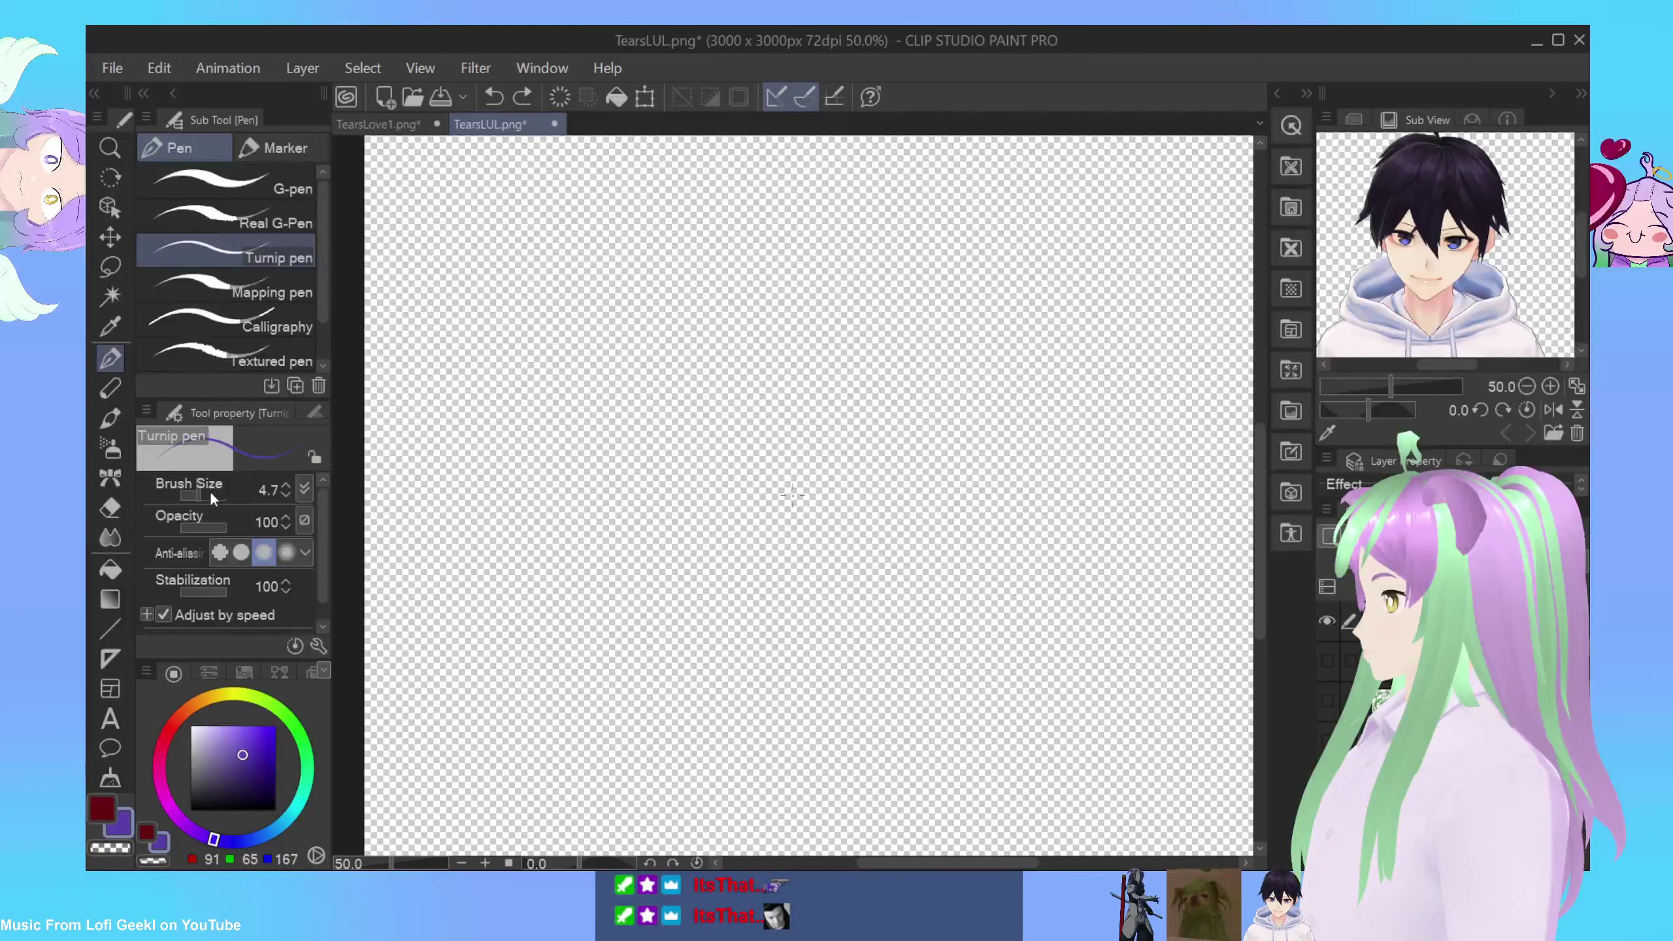
click(192, 496)
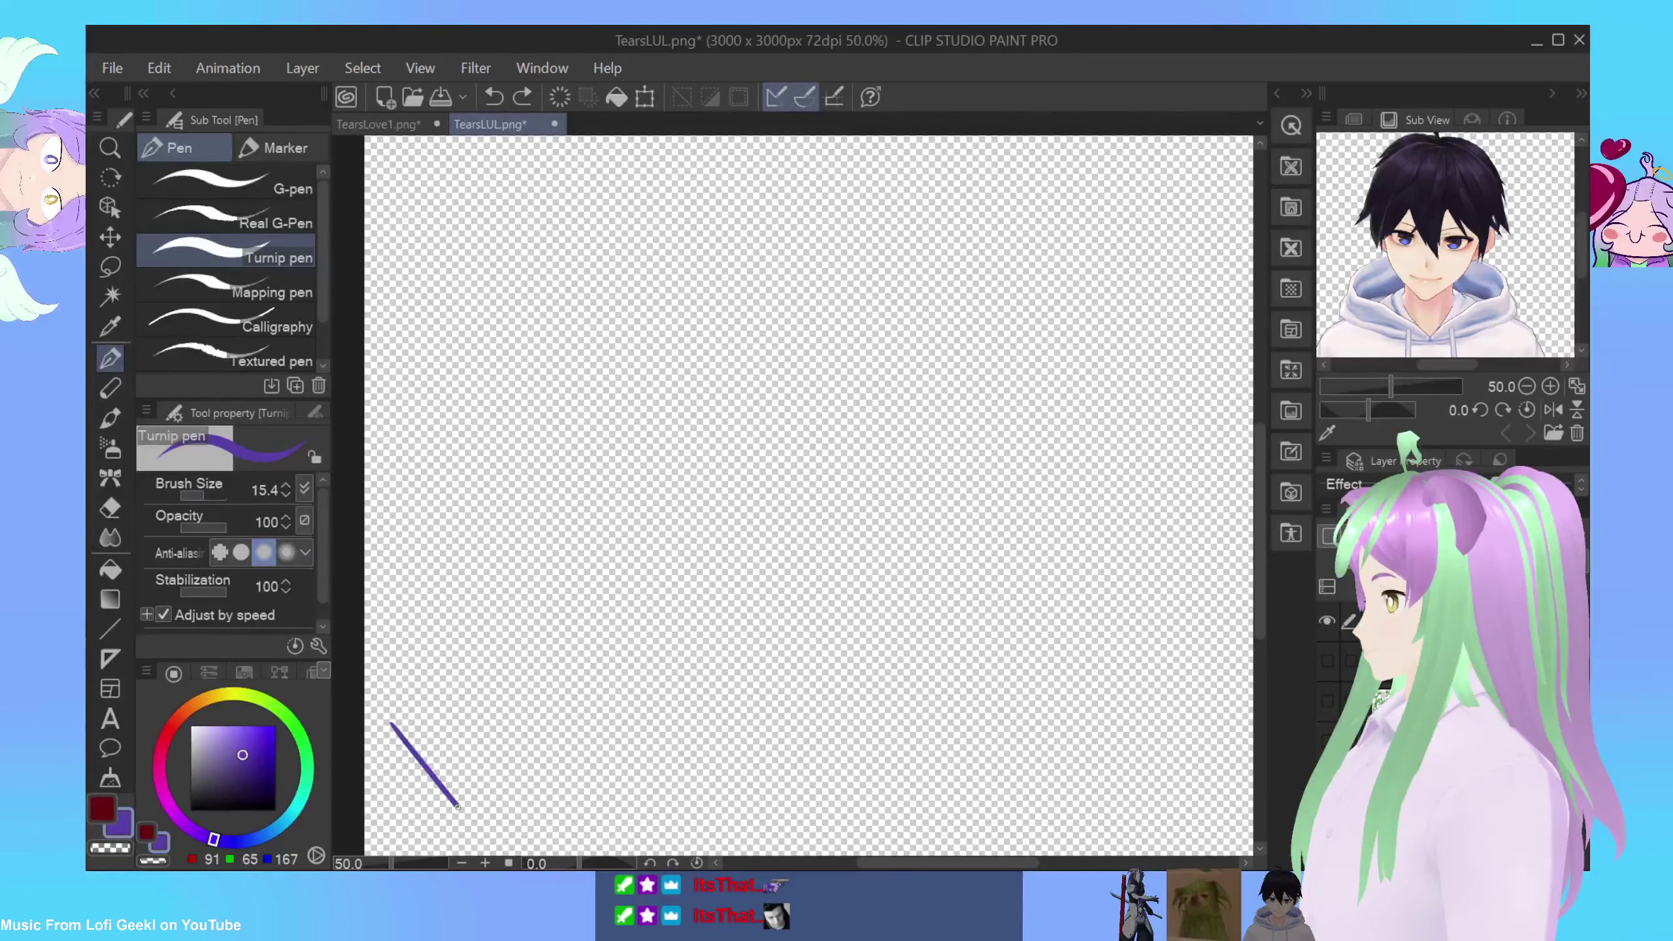
click(494, 97)
click(210, 495)
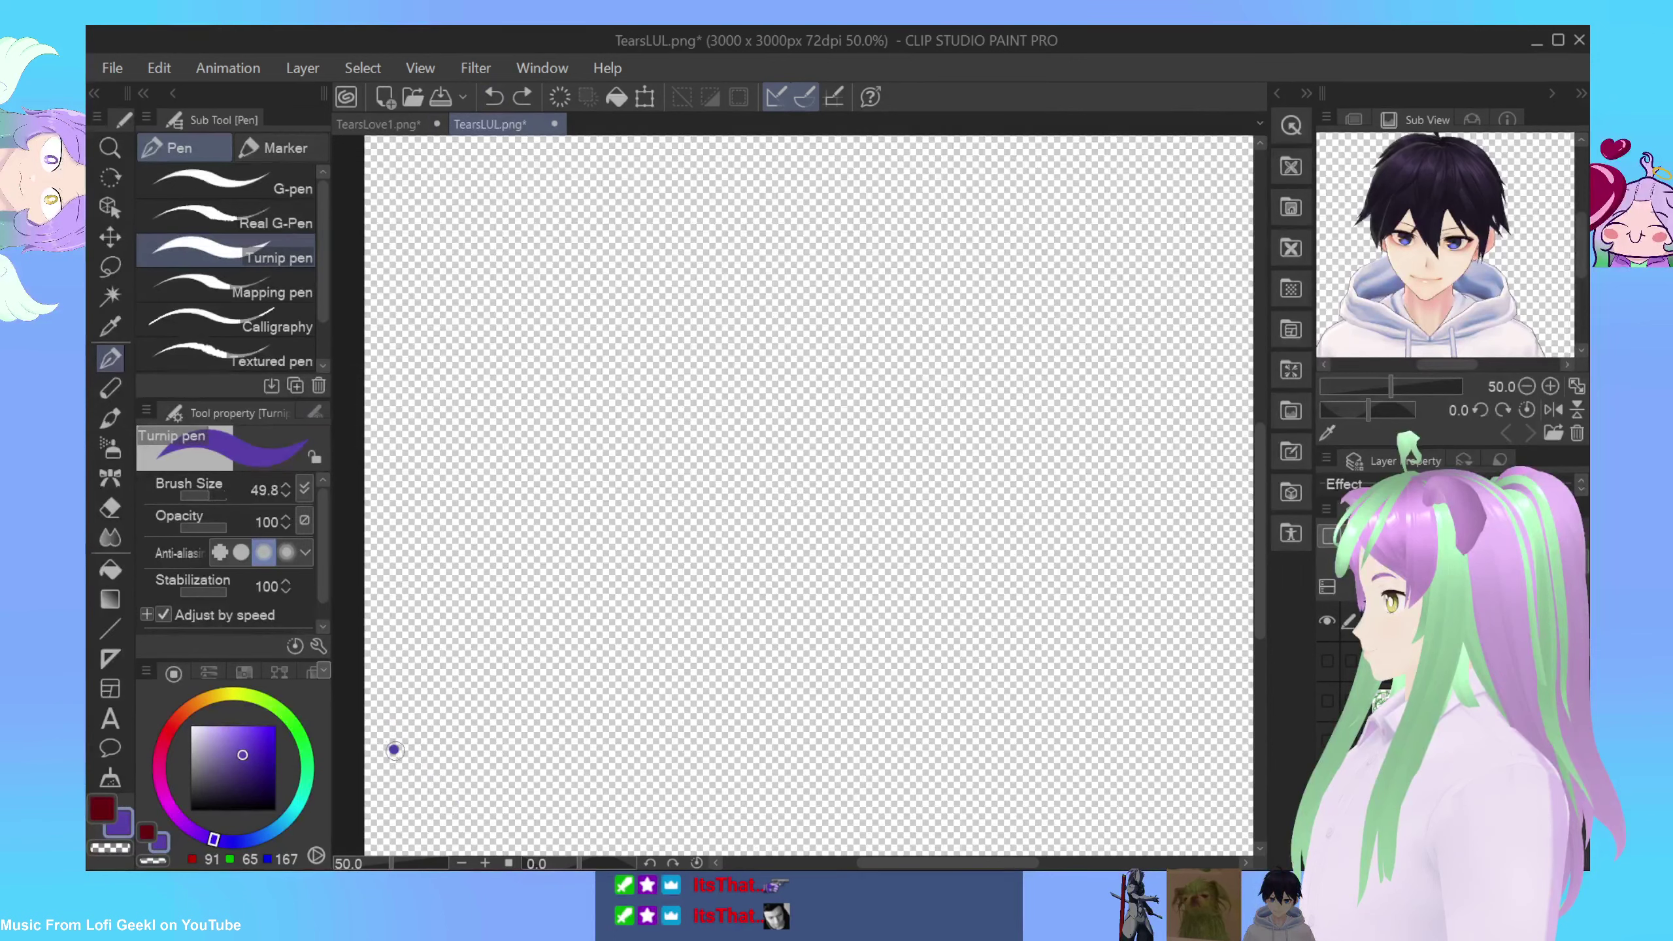
drag(394, 750, 453, 811)
mouse_move(411, 725)
mouse_down()
mouse_move(430, 770)
mouse_move(450, 717)
mouse_move(487, 765)
mouse_move(528, 742)
mouse_move(506, 685)
mouse_move(567, 708)
mouse_up()
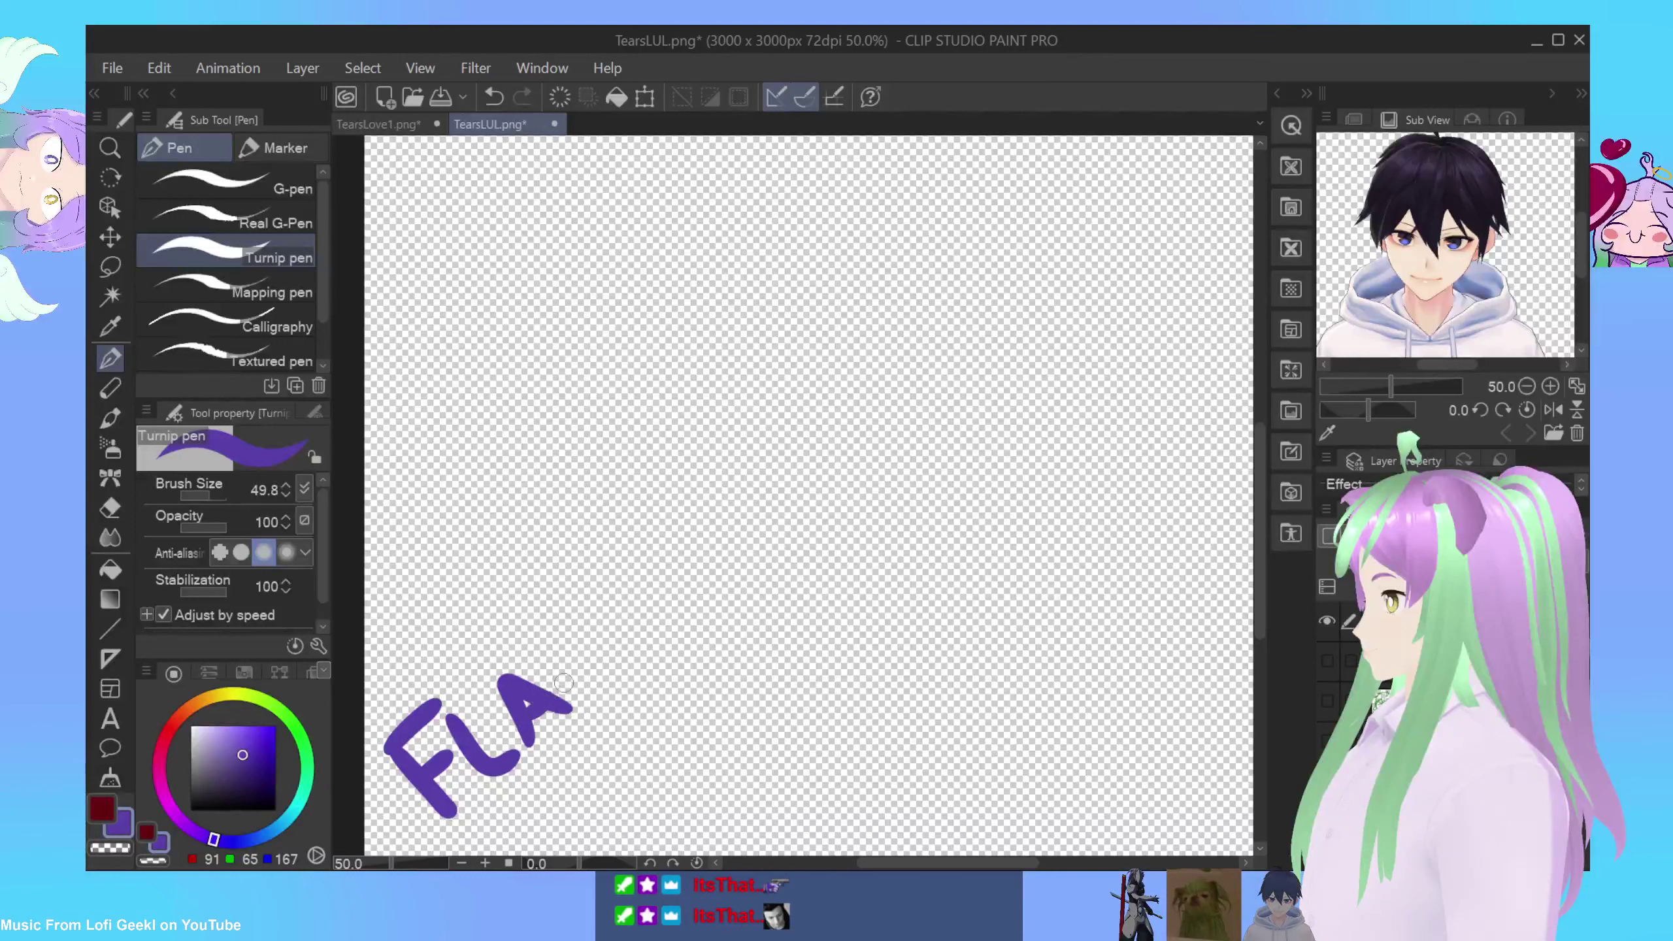
Step: Undo every test stroke until the canvas is blank, then pick the Real G-Pen
click(497, 105)
click(496, 102)
click(497, 104)
click(496, 106)
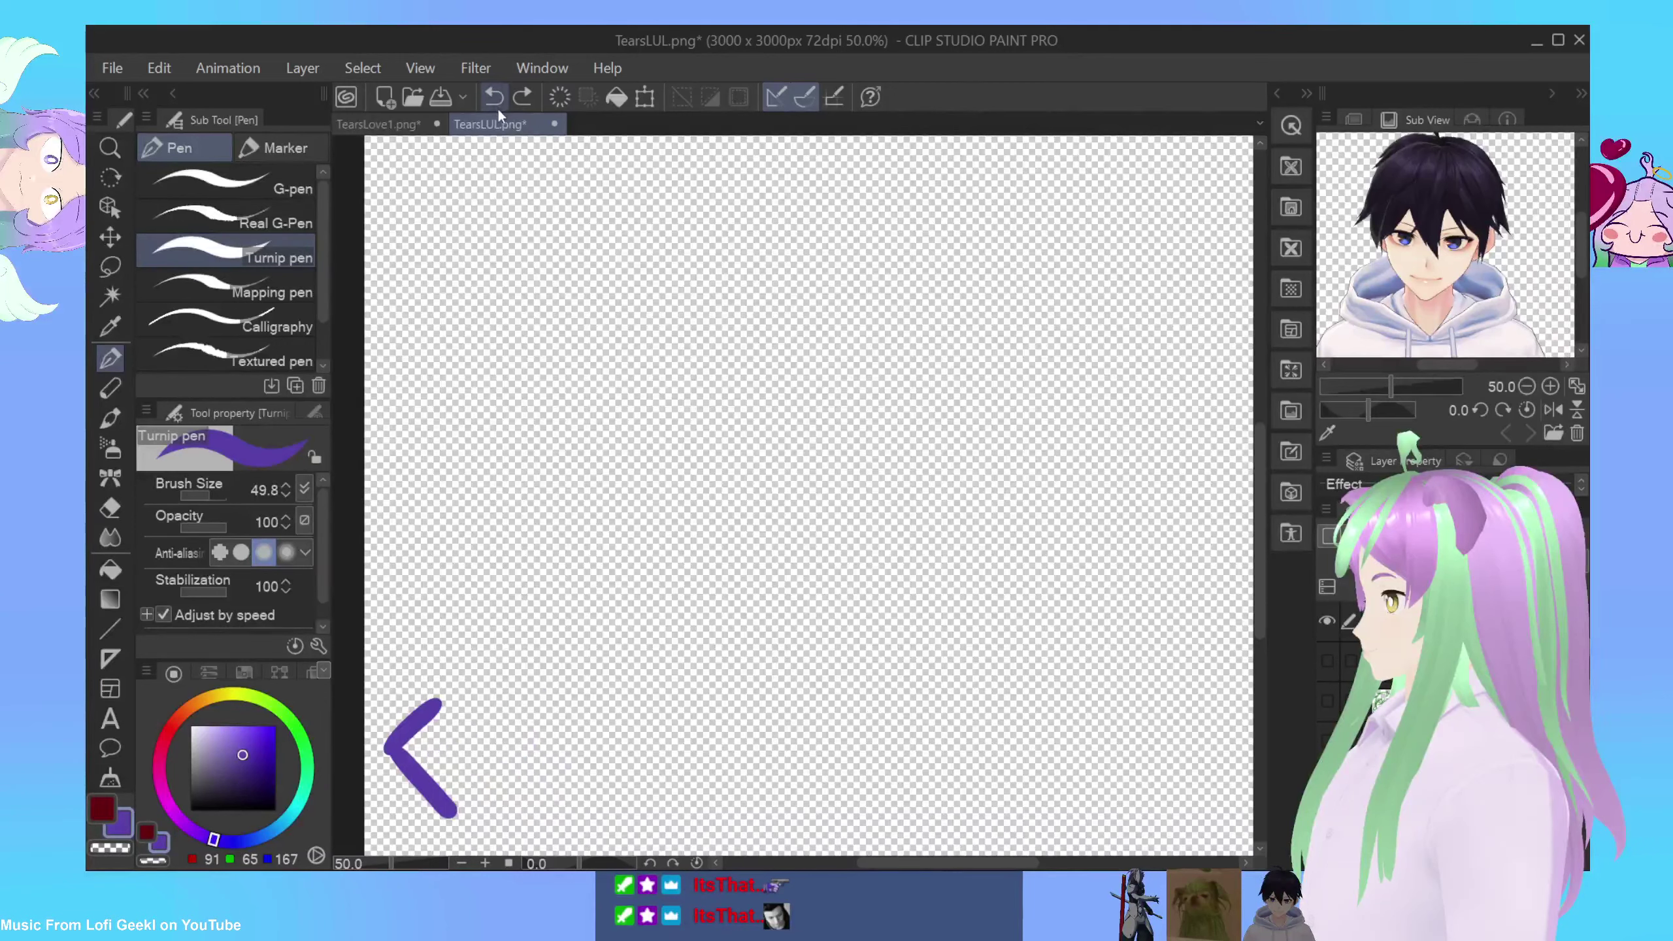
click(495, 98)
click(497, 98)
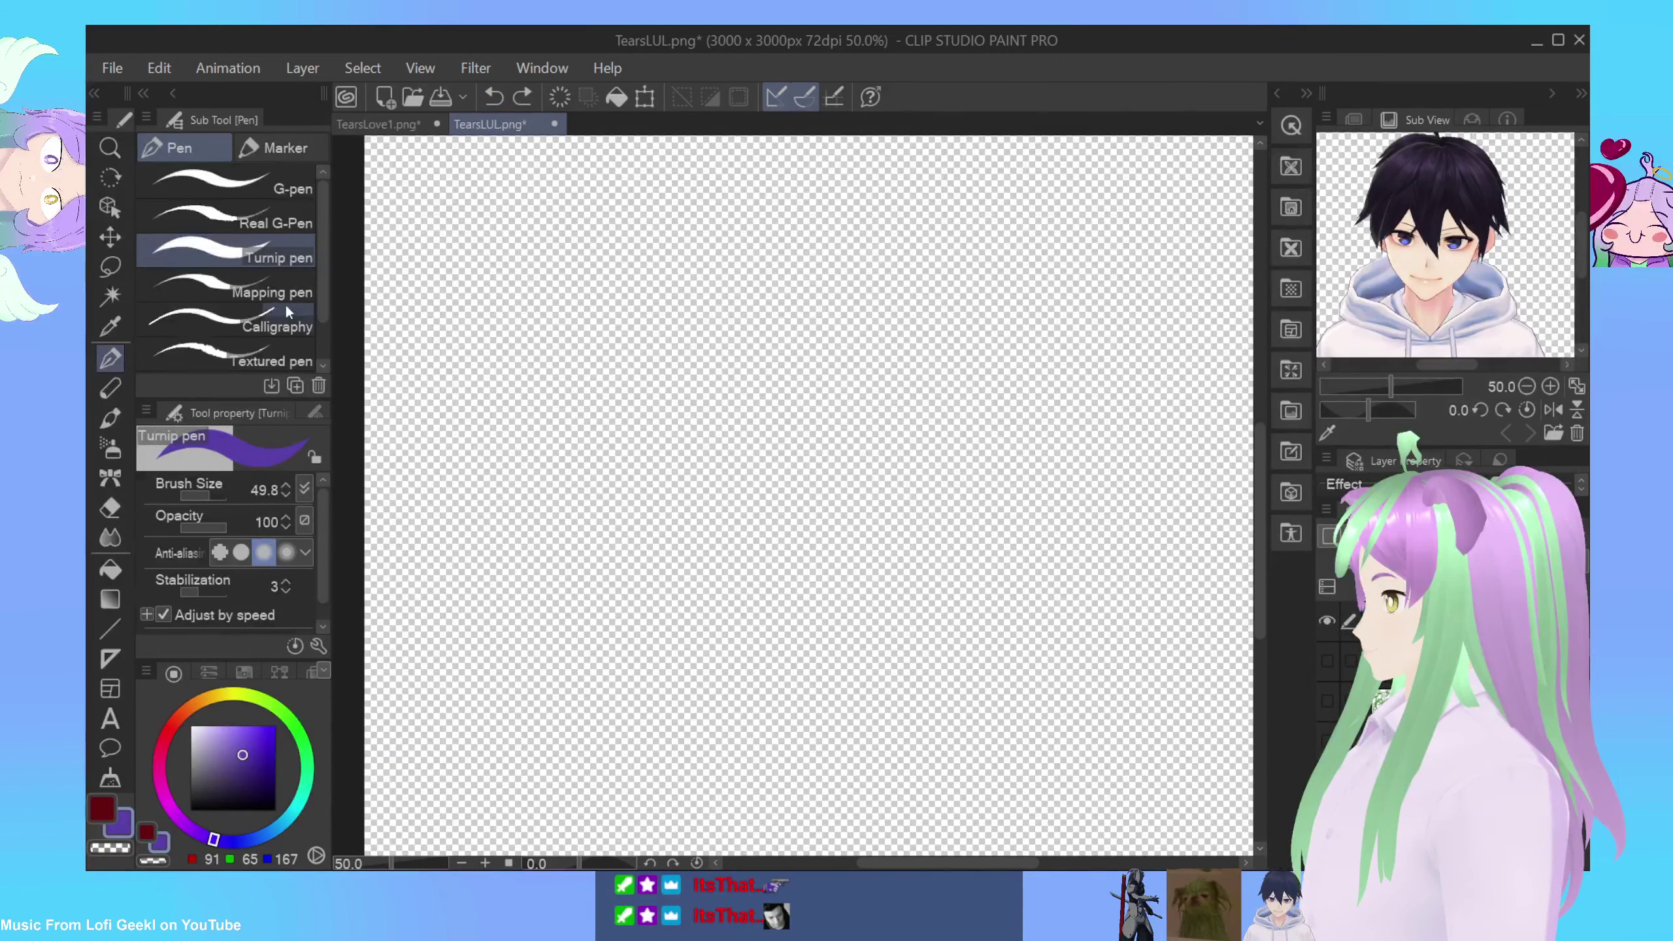
click(248, 217)
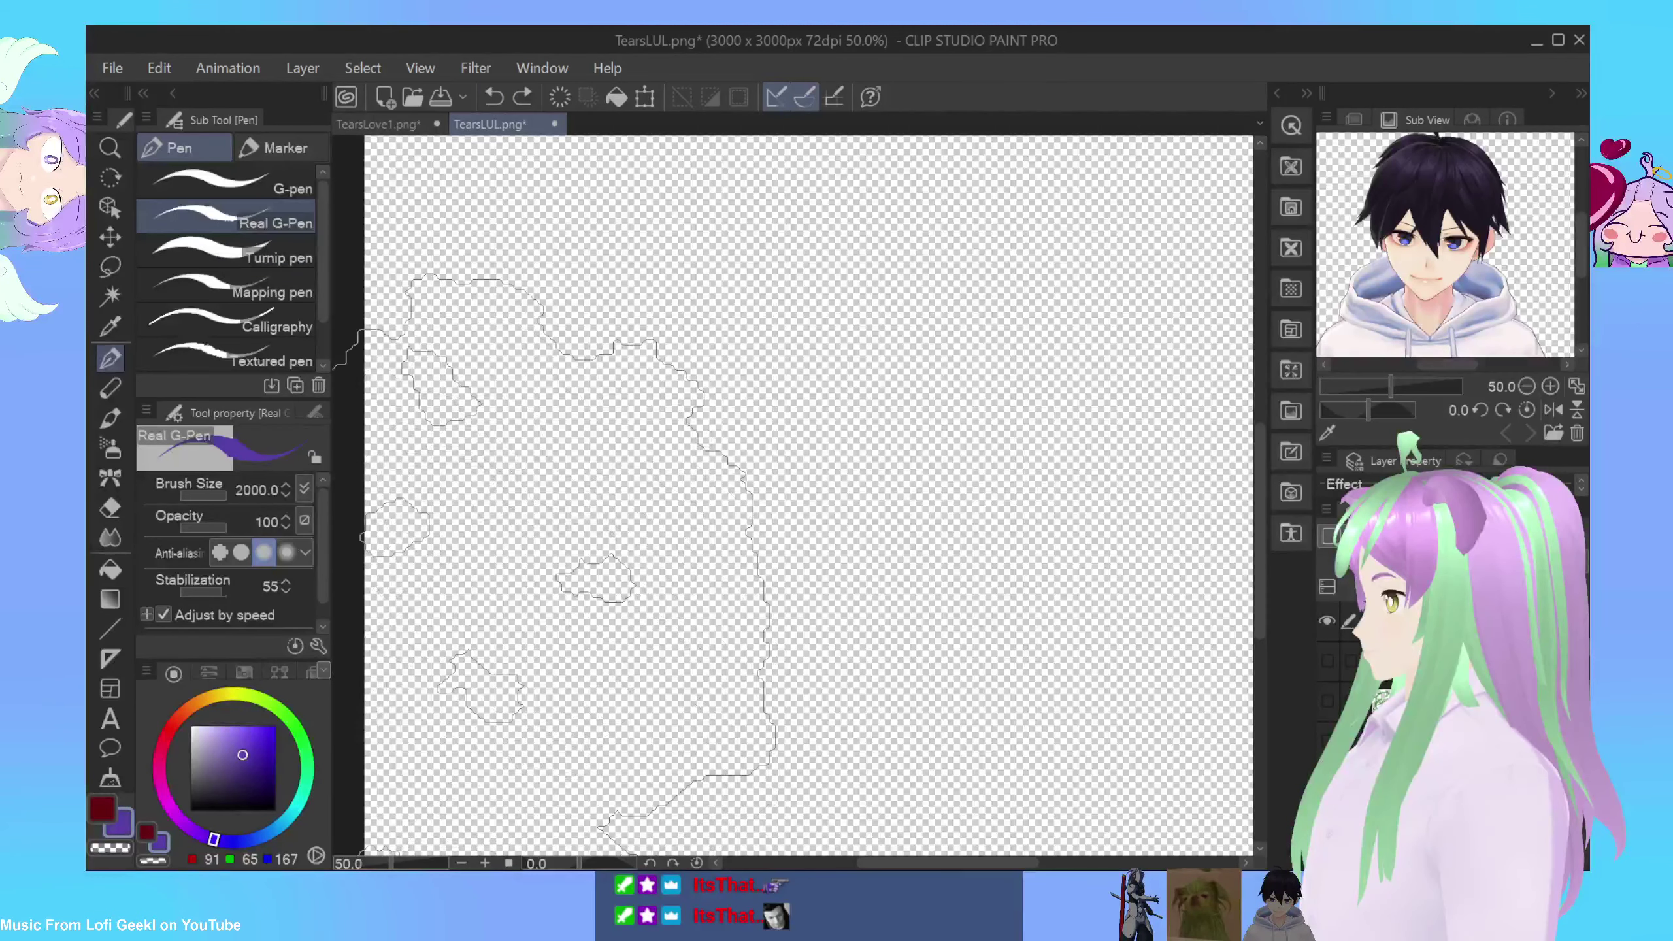
Step: Hand-letter FLANNELPIZZA diagonally with a thin size-15 G-pen
click(284, 185)
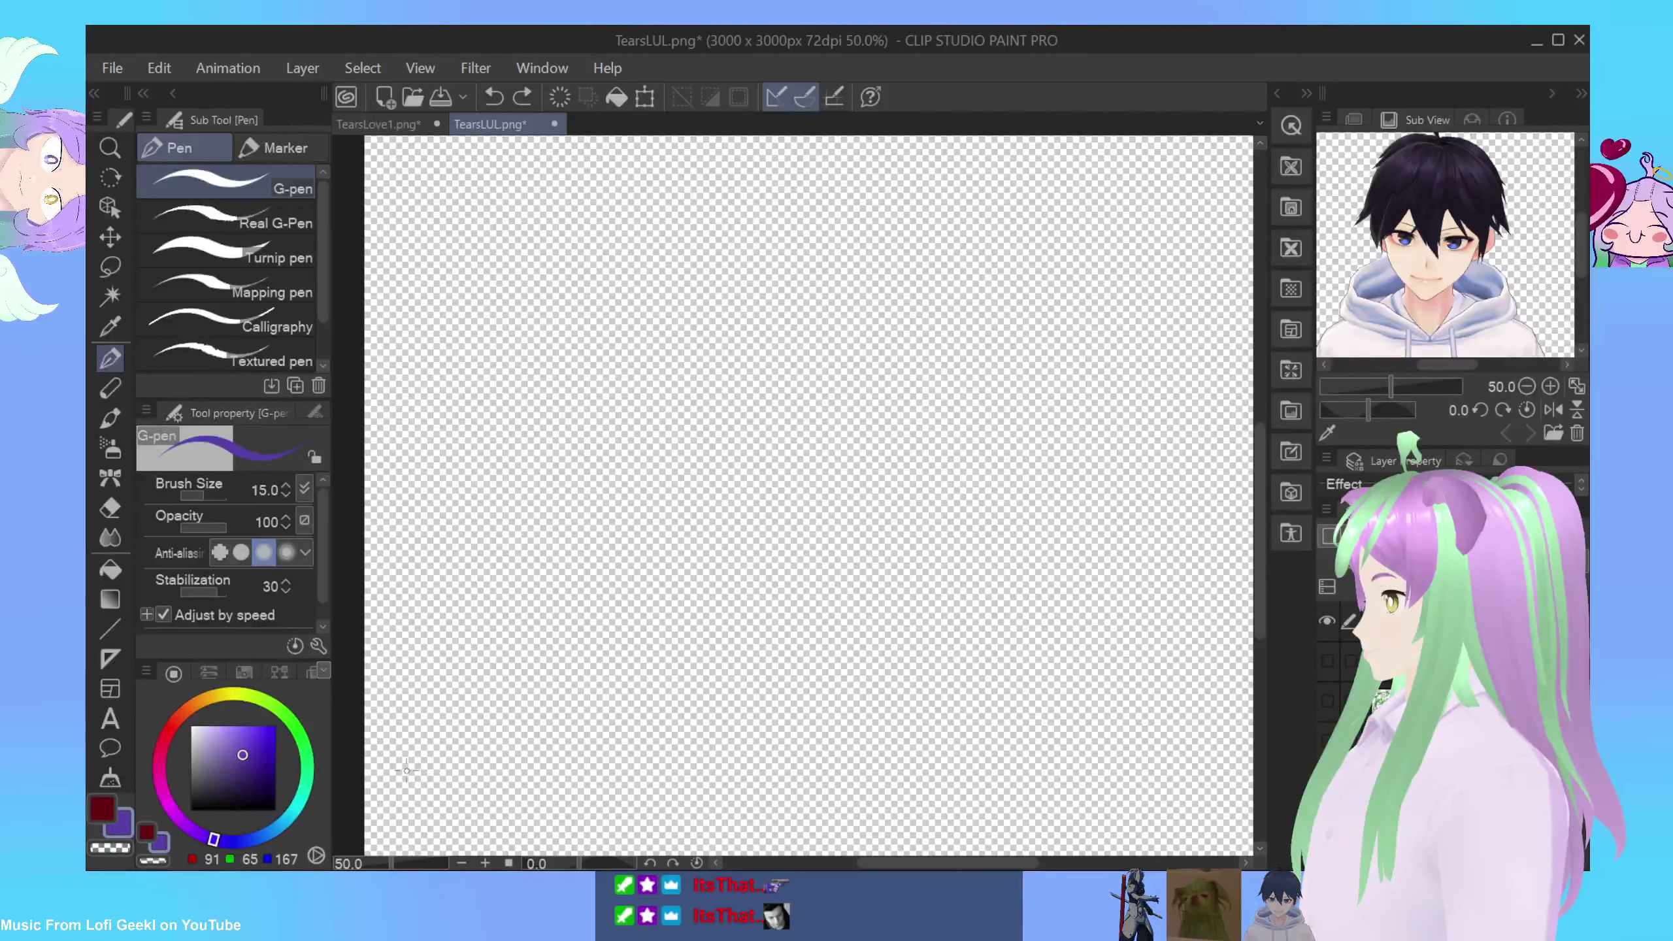
drag(394, 761, 431, 728)
drag(422, 786, 448, 750)
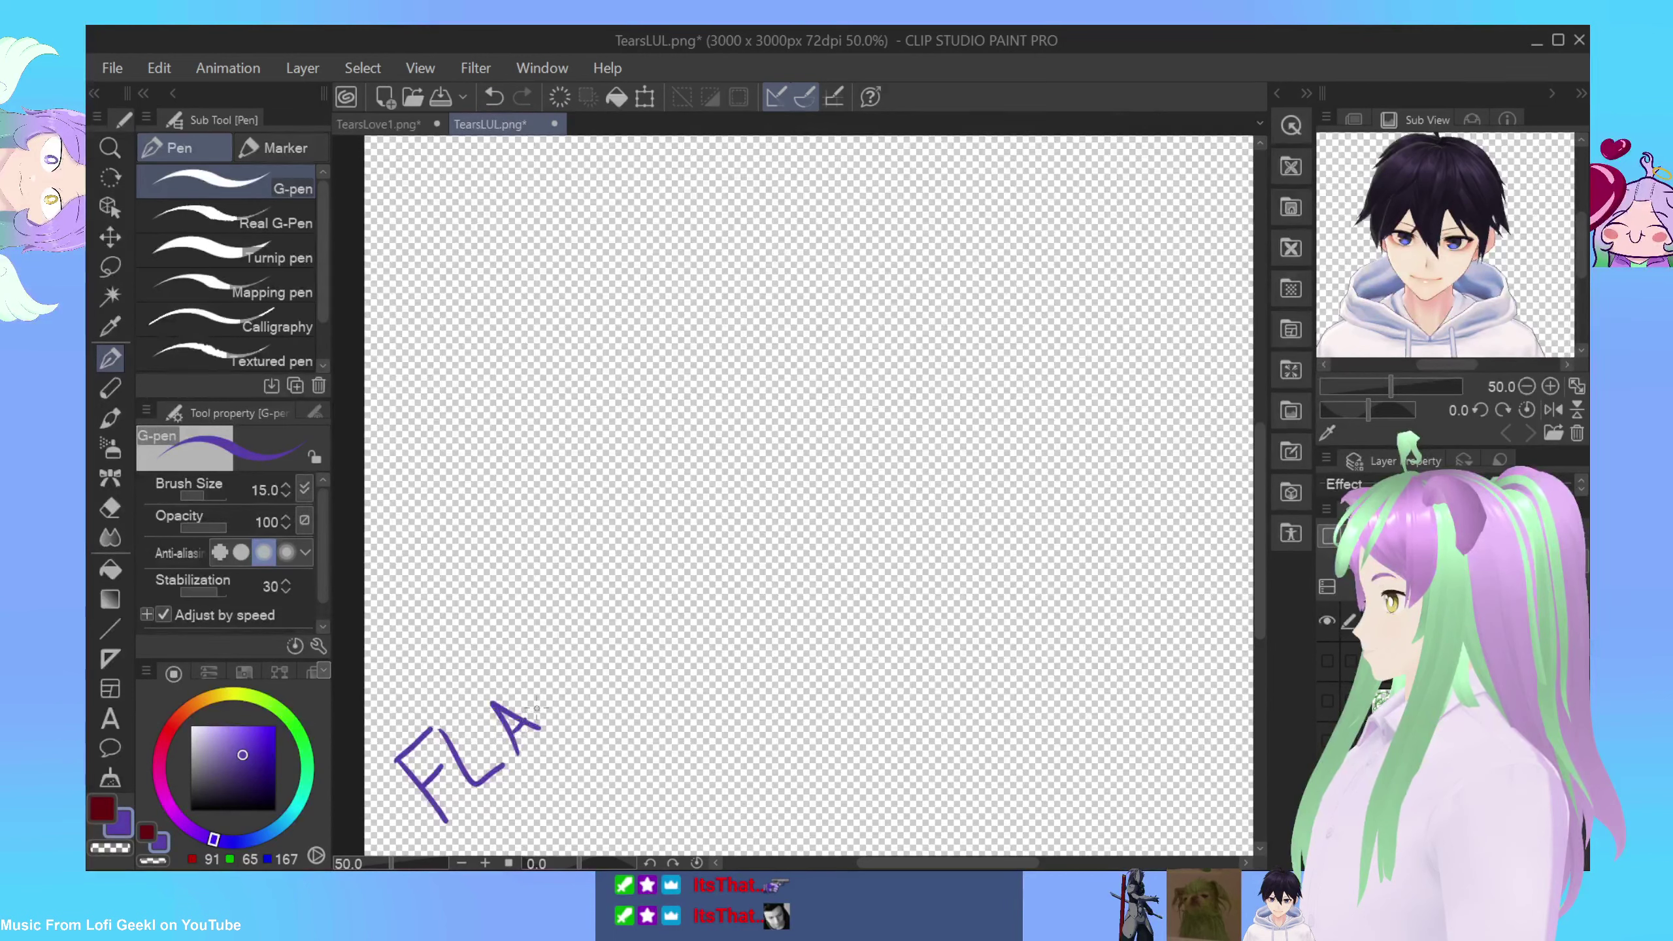
mouse_move(522, 724)
mouse_down()
mouse_move(583, 642)
mouse_move(613, 658)
mouse_move(609, 640)
mouse_move(629, 665)
mouse_move(638, 647)
mouse_up()
mouse_move(612, 585)
mouse_down()
mouse_move(650, 629)
mouse_move(674, 550)
mouse_move(704, 566)
mouse_up()
click(682, 534)
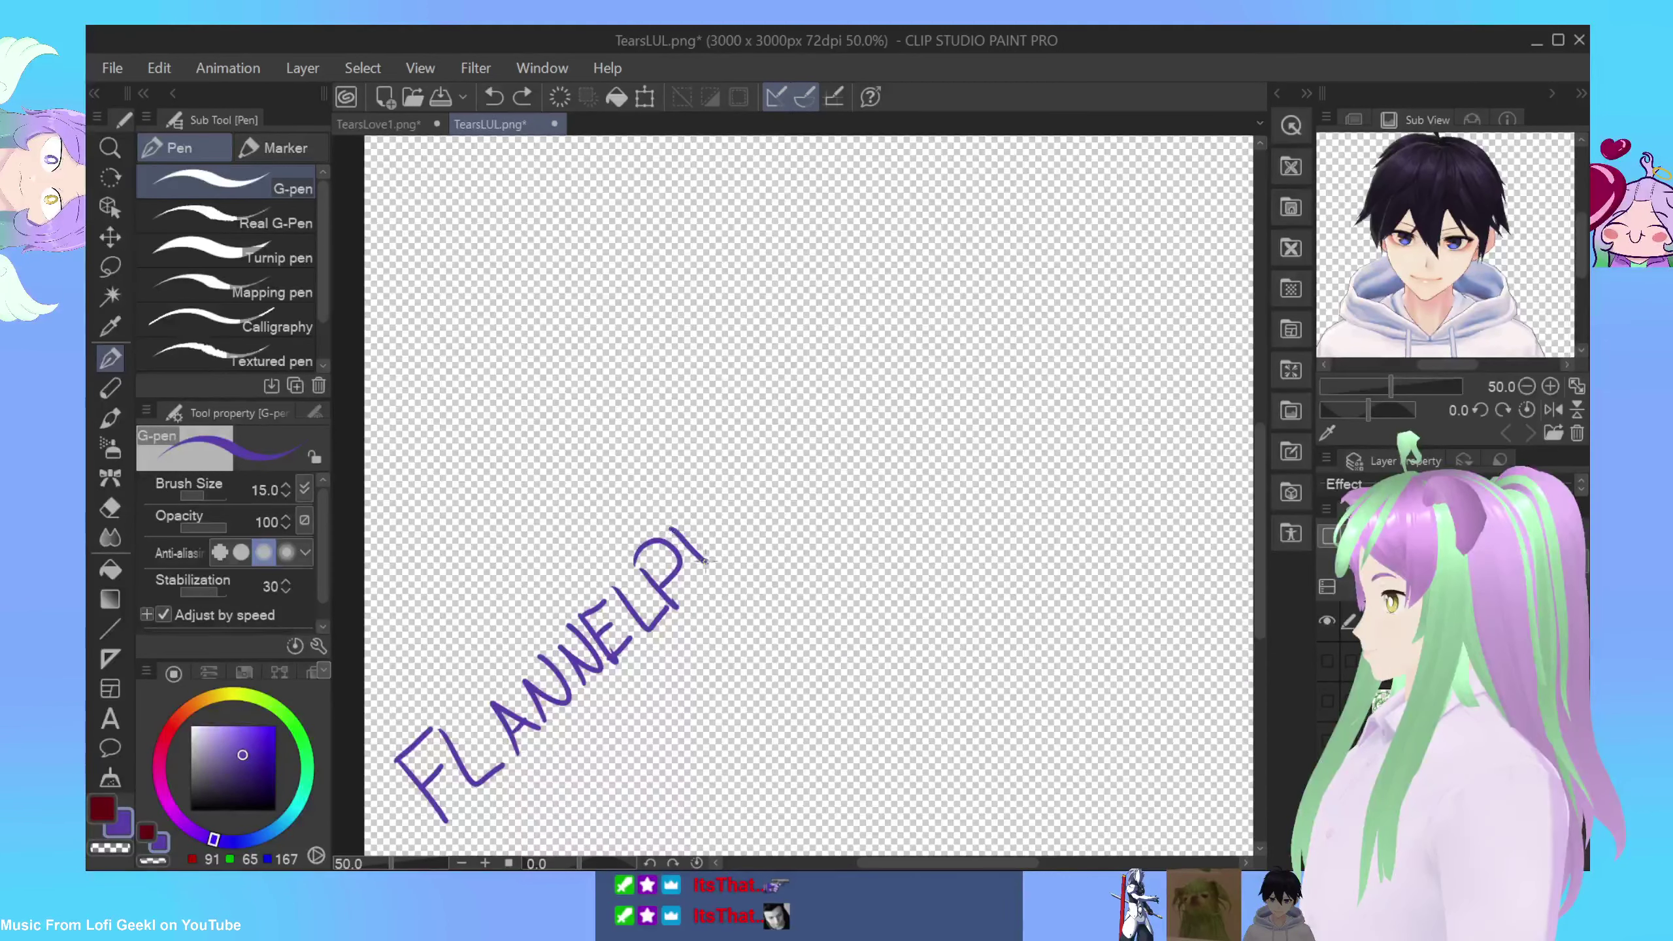
mouse_move(695, 521)
mouse_down()
mouse_move(728, 539)
mouse_move(731, 491)
mouse_move(751, 470)
mouse_move(783, 488)
mouse_move(776, 475)
mouse_up()
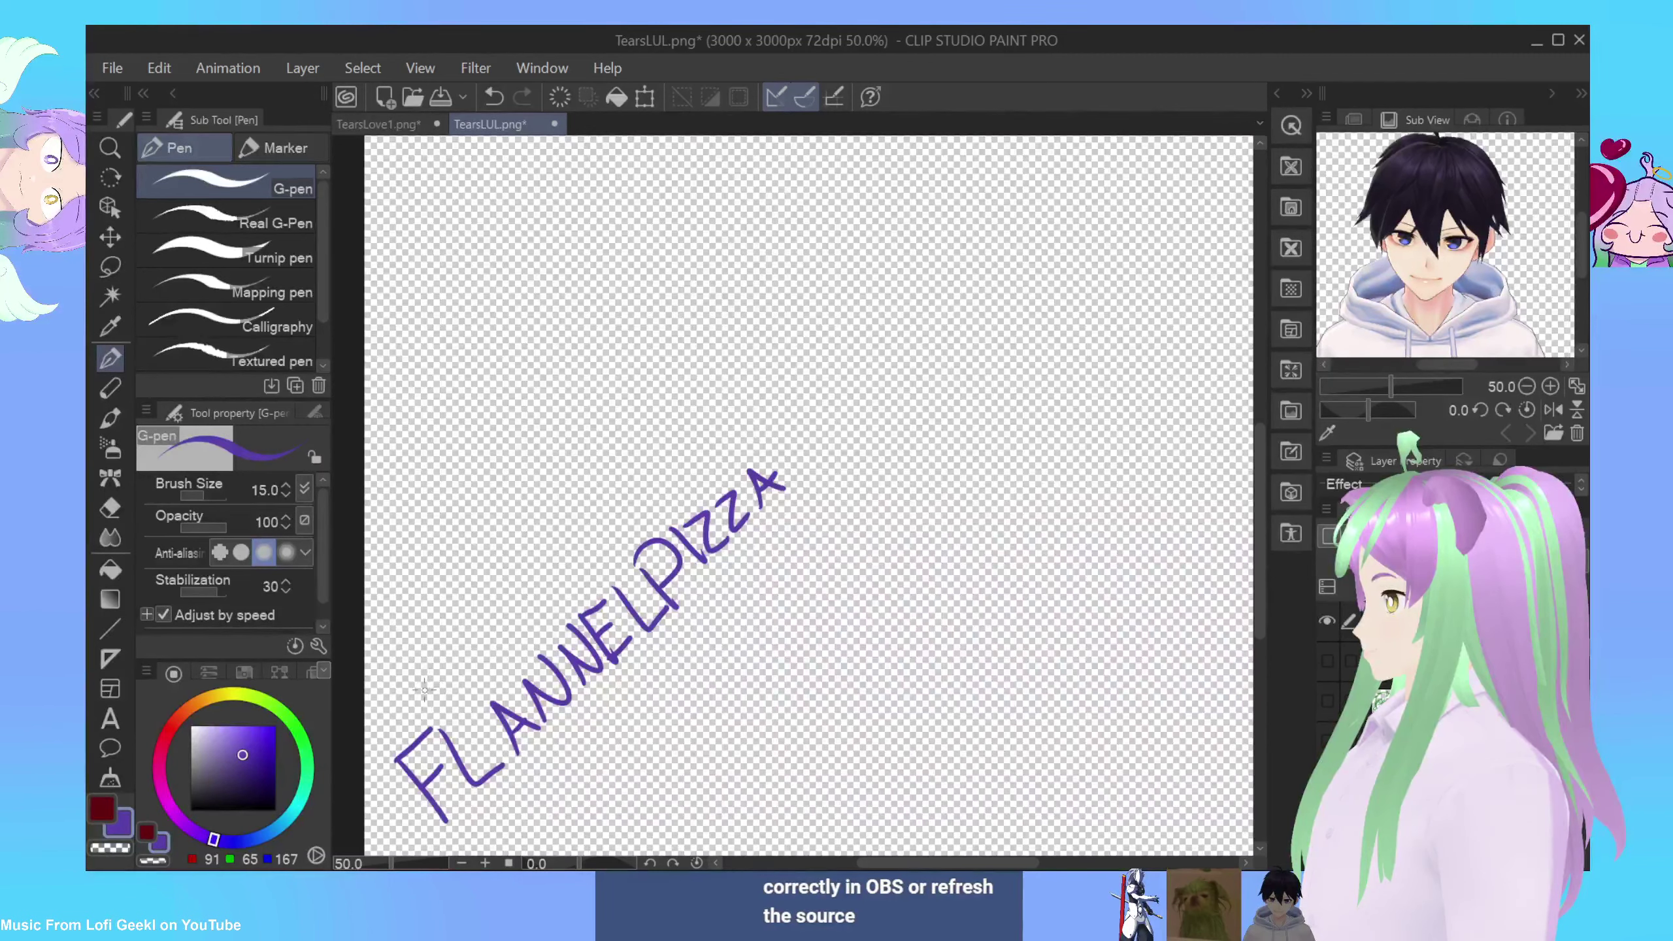
Step: Draw long parallel lines above and below the lettering and lasso around it
drag(435, 688, 724, 448)
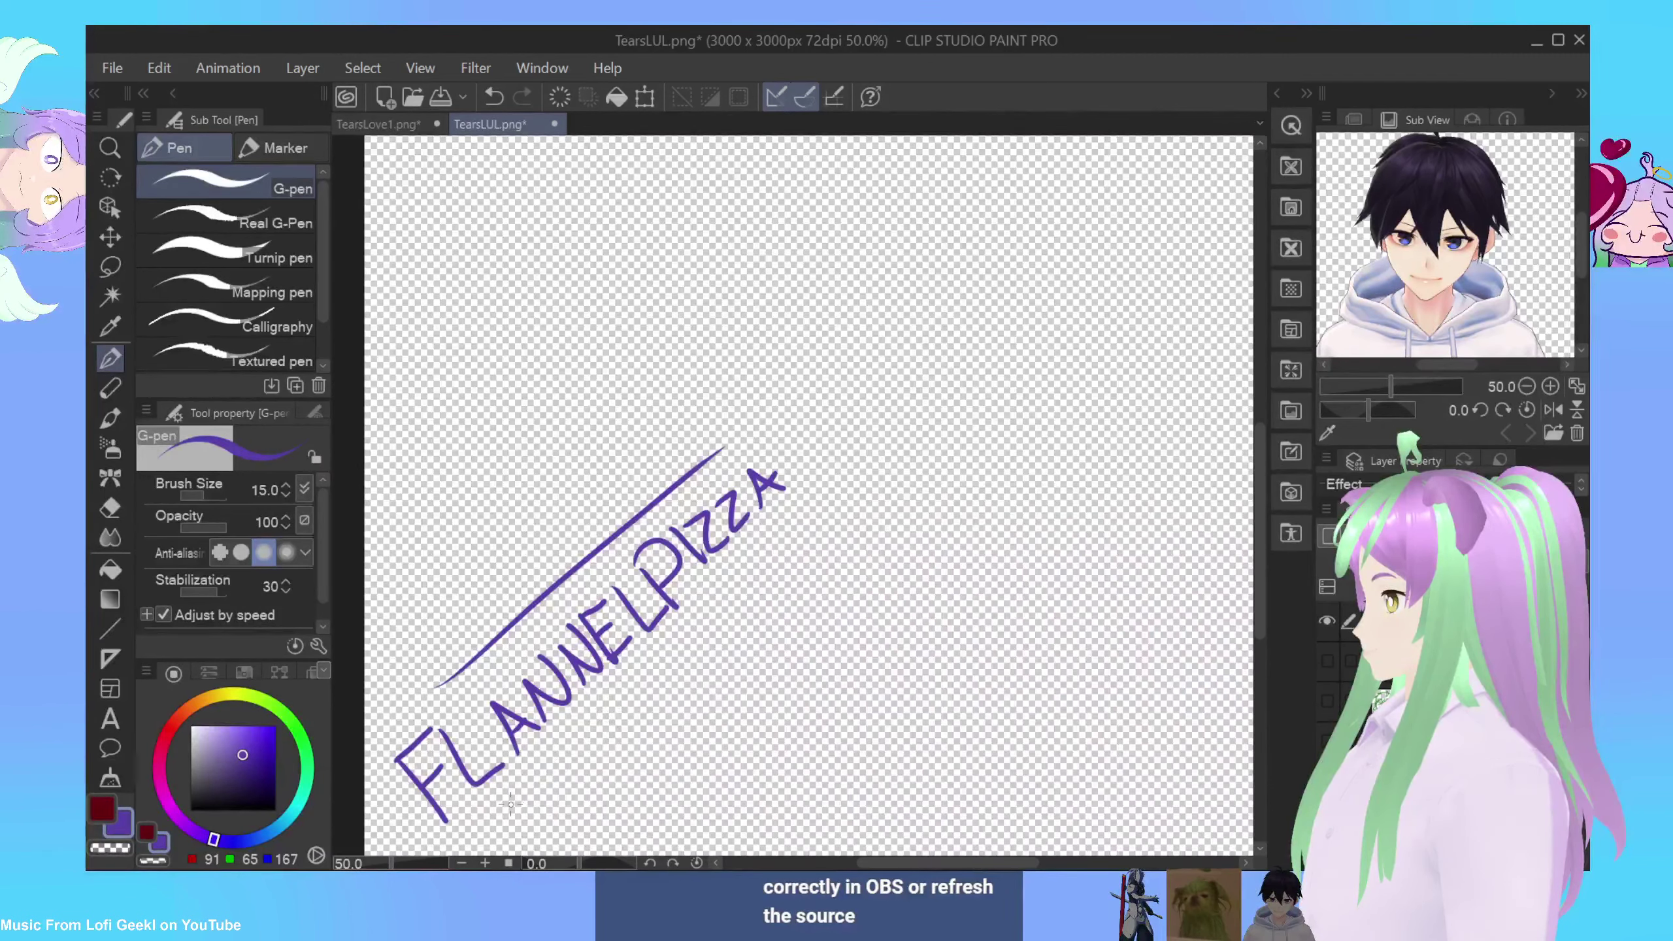
drag(498, 809, 800, 535)
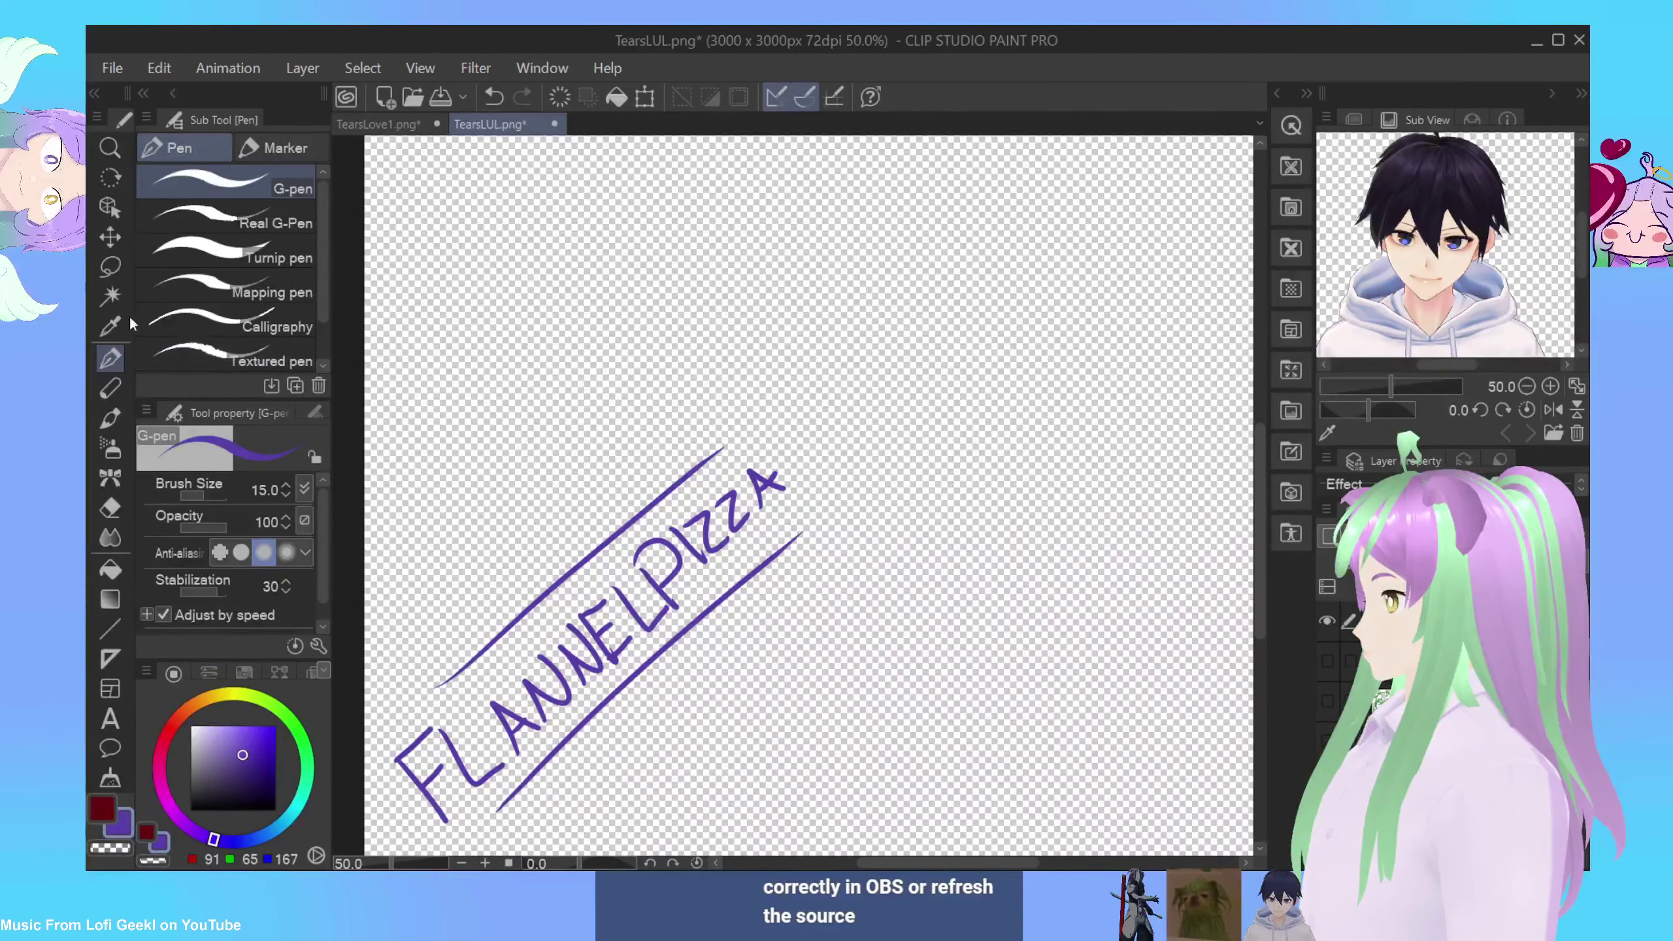
click(108, 267)
mouse_move(590, 805)
mouse_down()
mouse_move(841, 585)
mouse_move(767, 373)
mouse_move(478, 541)
mouse_move(448, 639)
mouse_up()
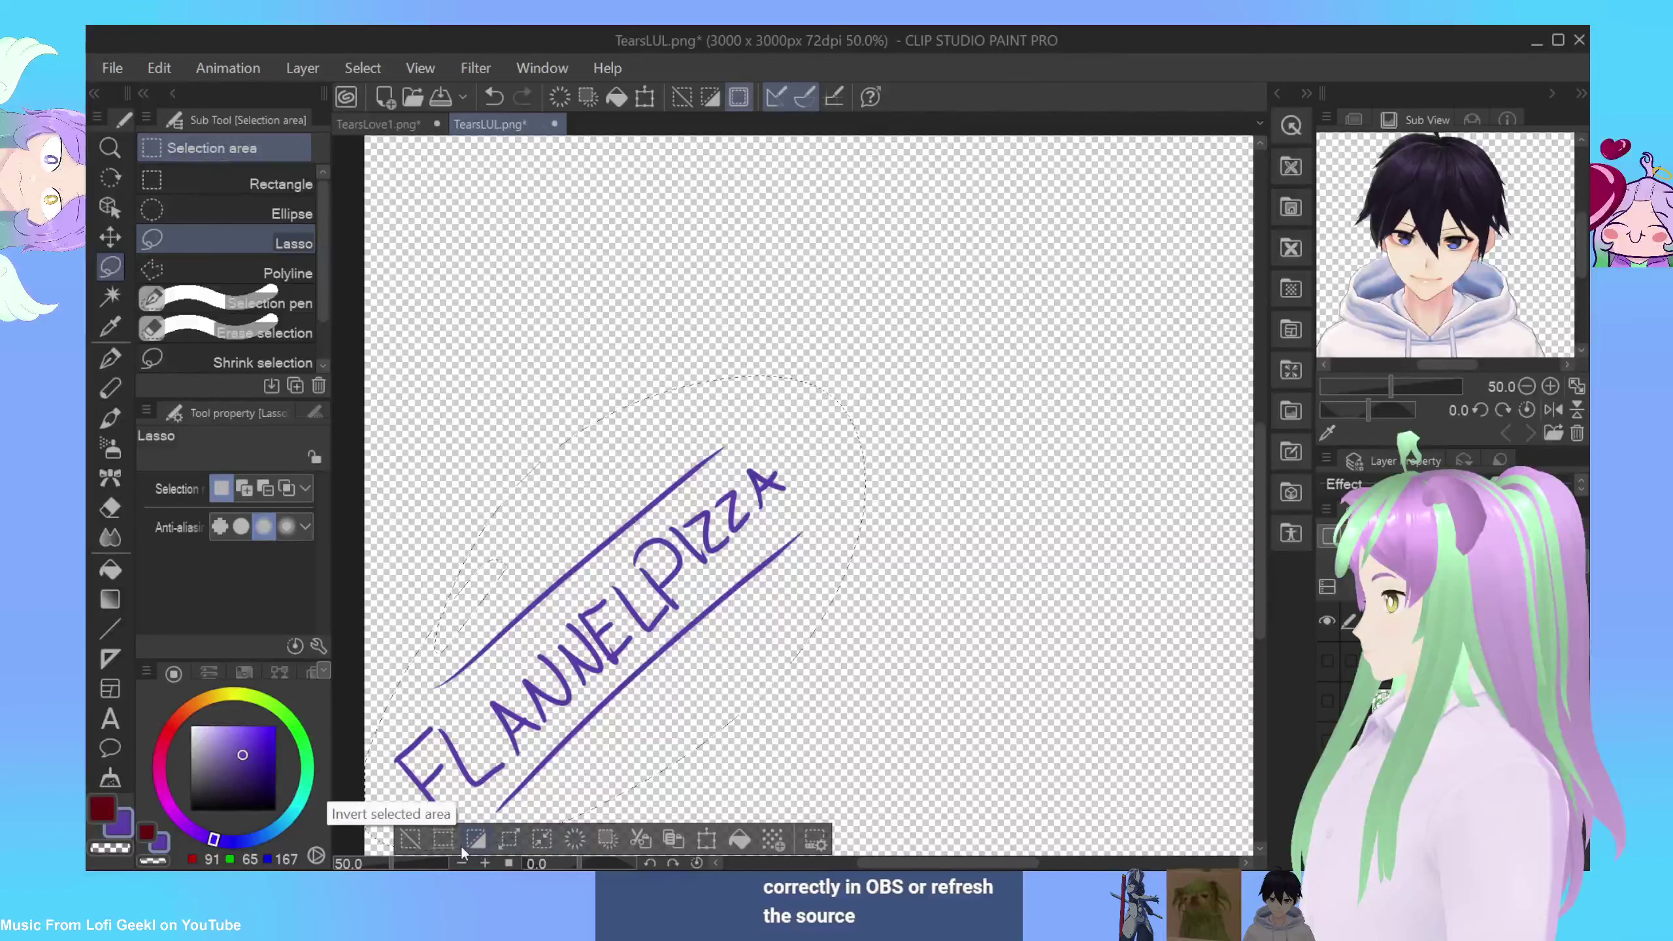
Step: Duplicate the selected lettering onto new layers while shifting the selection outline around
click(675, 845)
drag(659, 692, 829, 735)
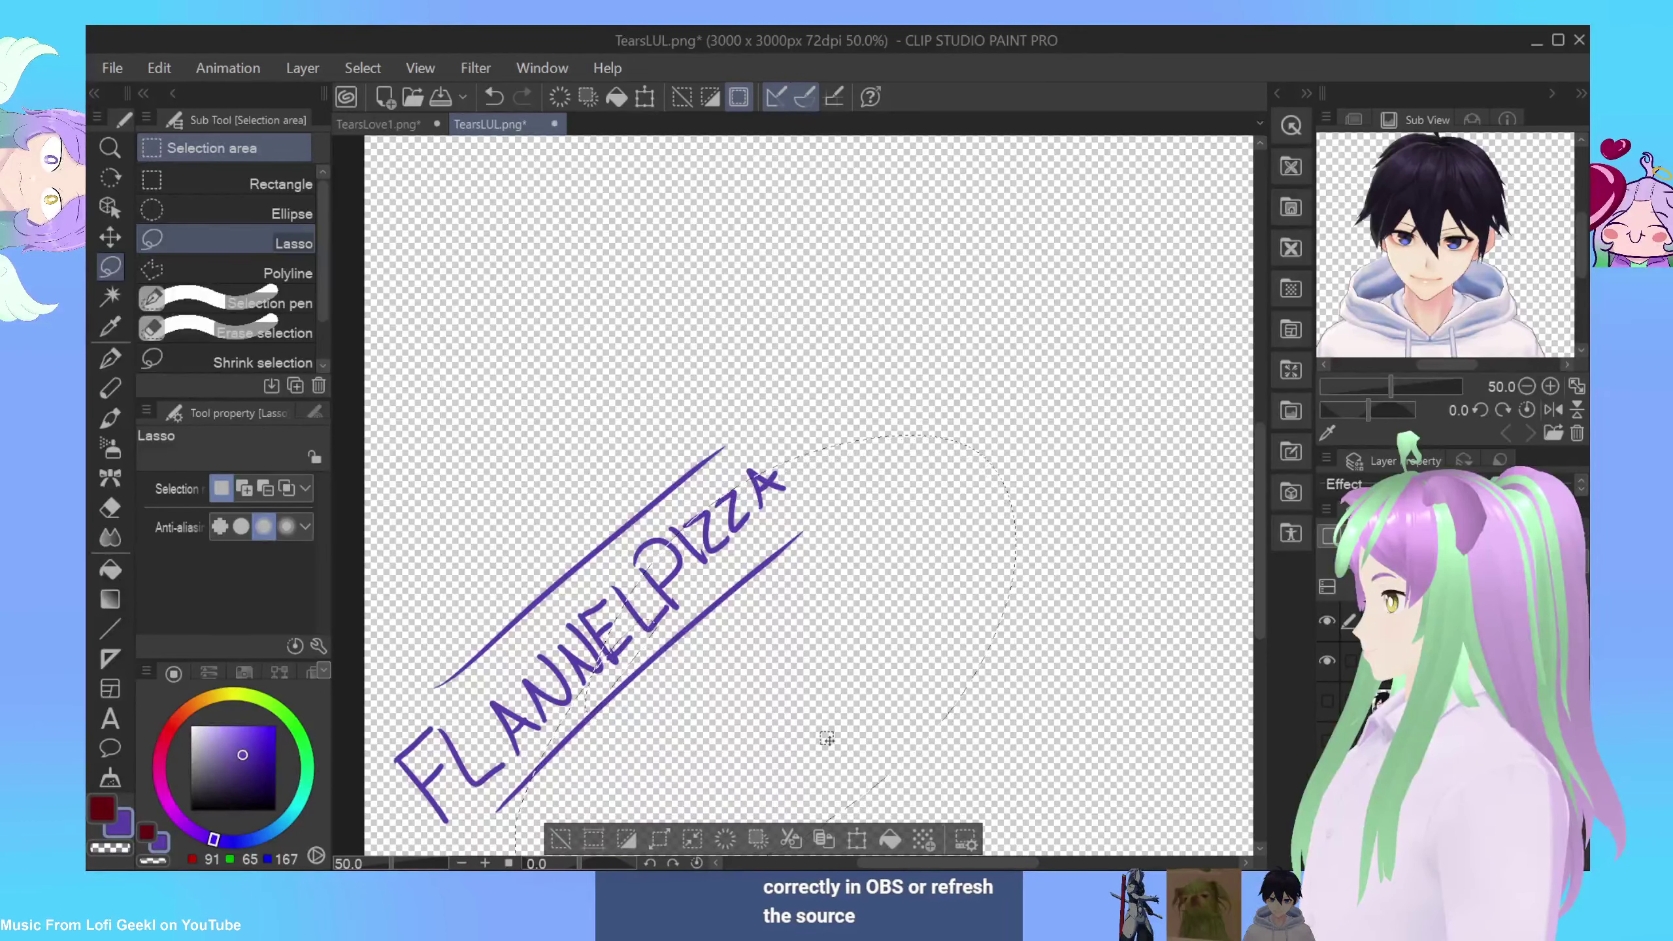
click(823, 842)
key(ctrl+z)
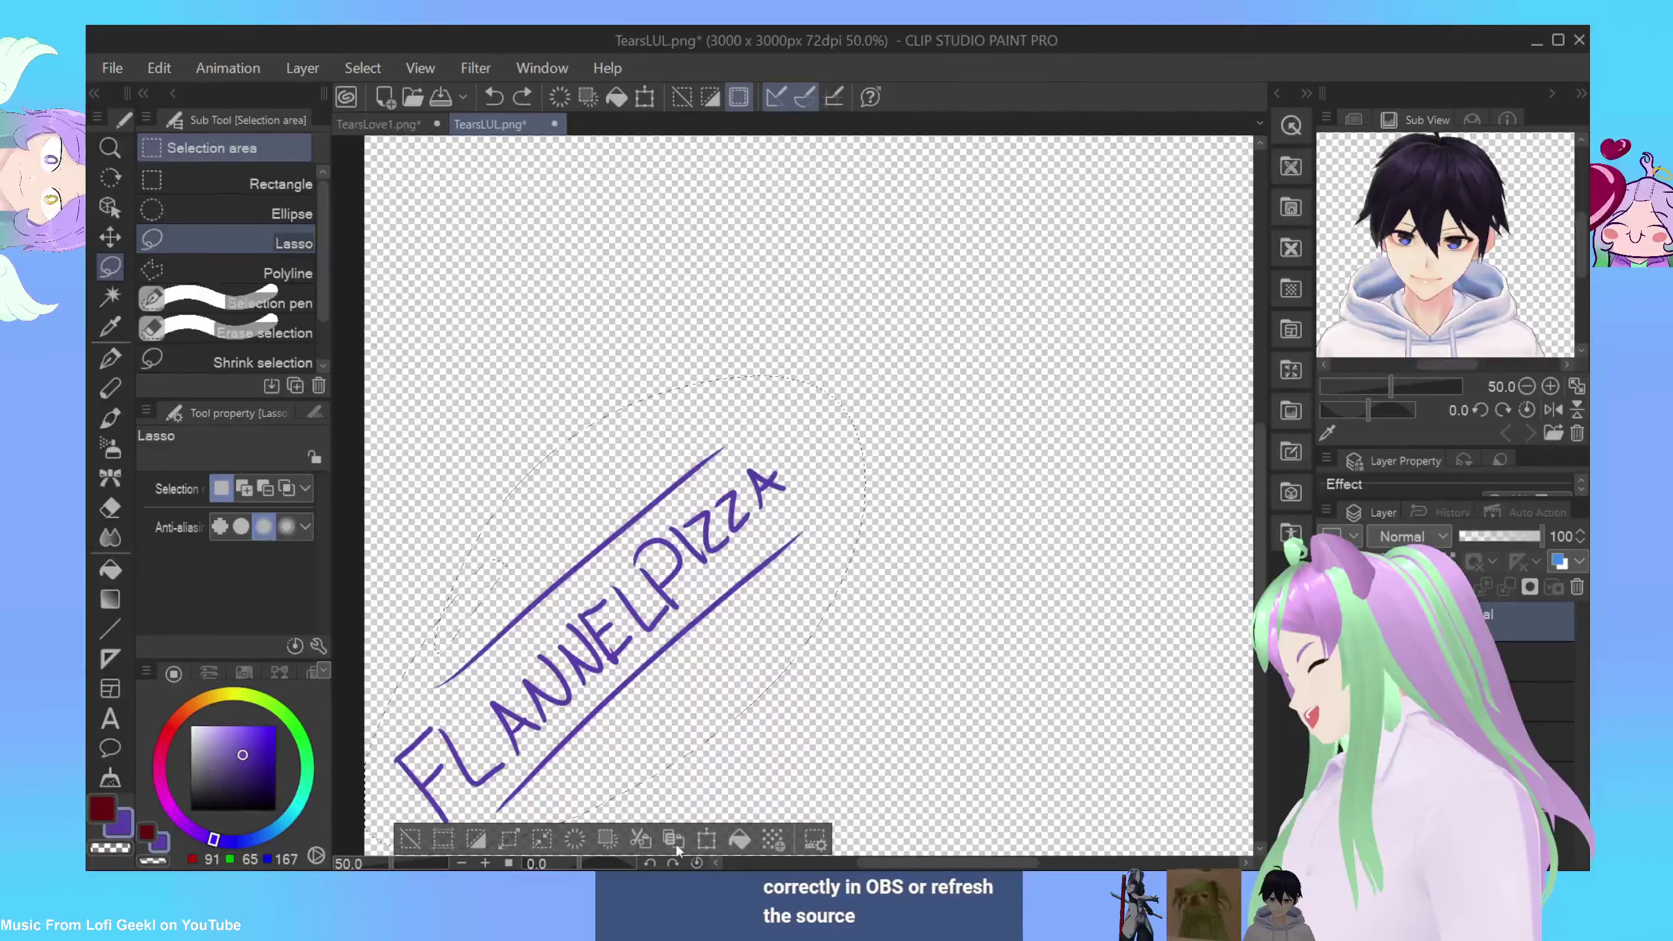
click(619, 844)
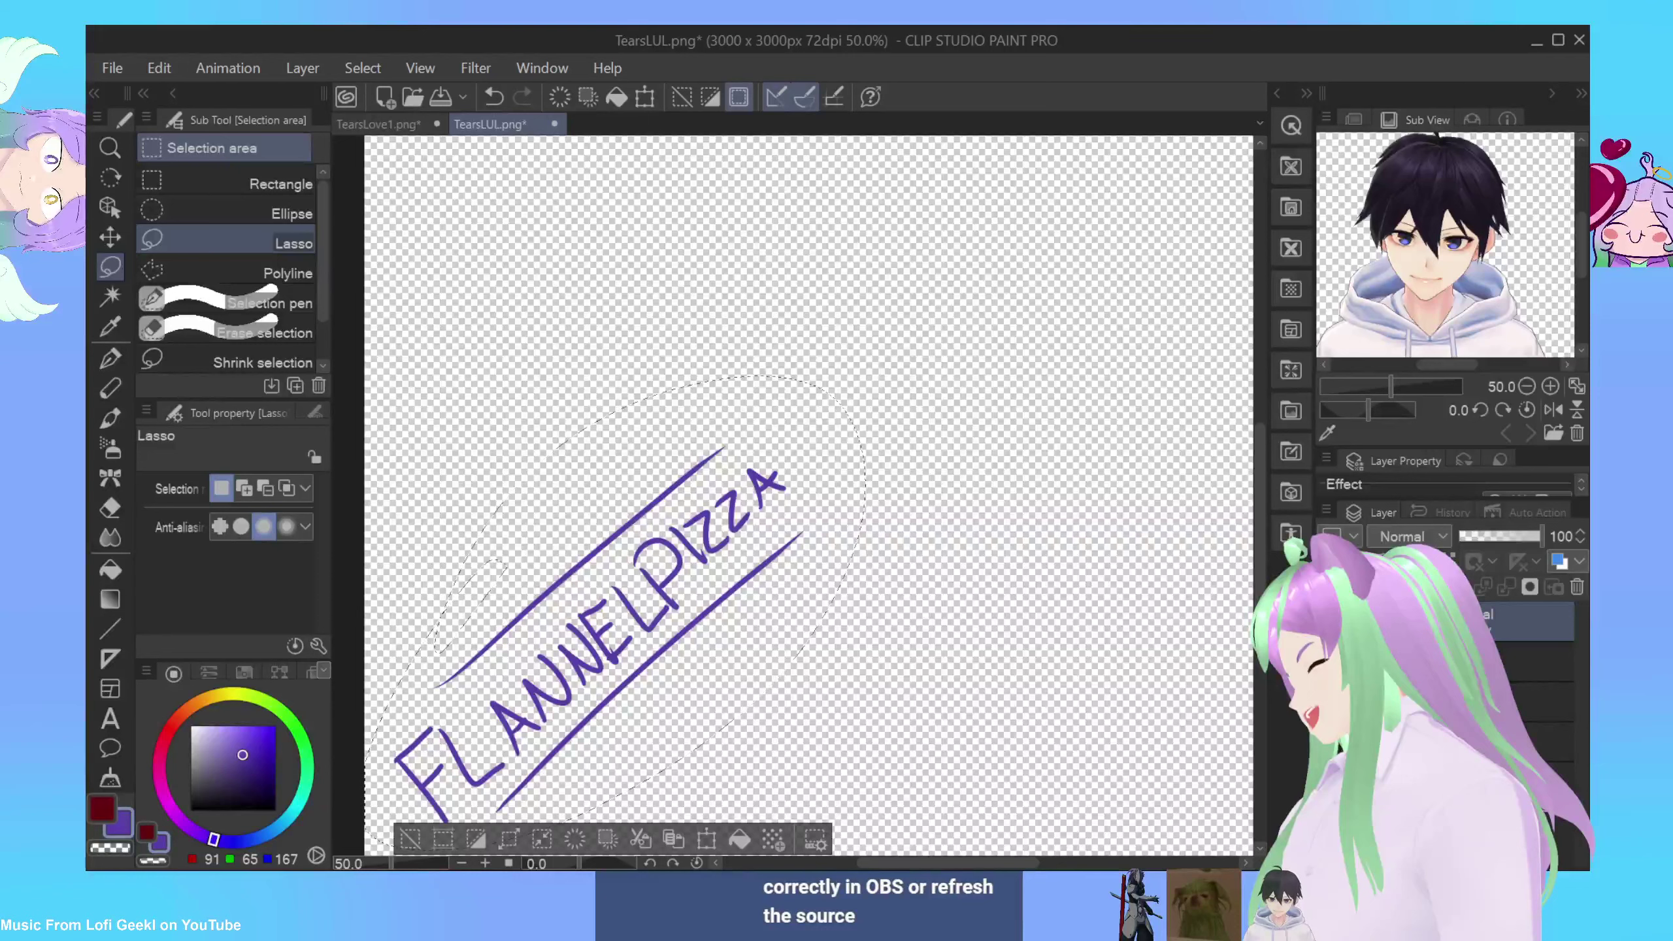
mouse_move(658, 613)
mouse_down()
mouse_move(598, 492)
mouse_move(588, 445)
mouse_move(608, 400)
mouse_move(908, 586)
mouse_move(847, 669)
mouse_up()
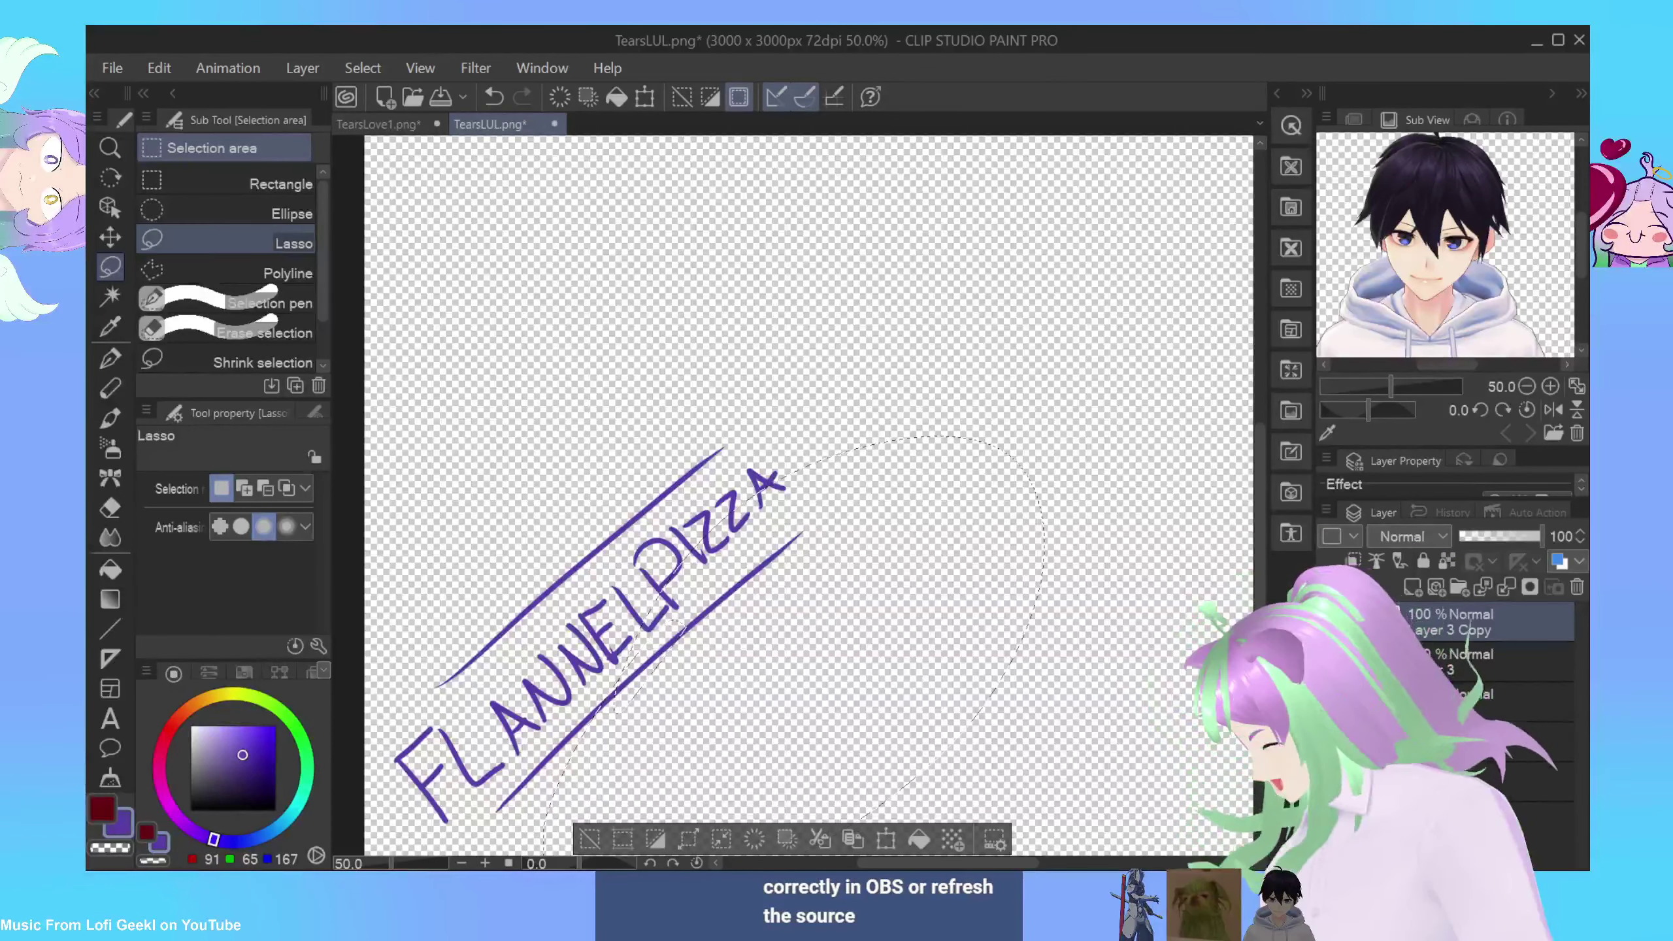
Step: Toggle Layer 3 Copy visibility, undo the pasted copy, deselect, and redo the lettering back
click(1326, 623)
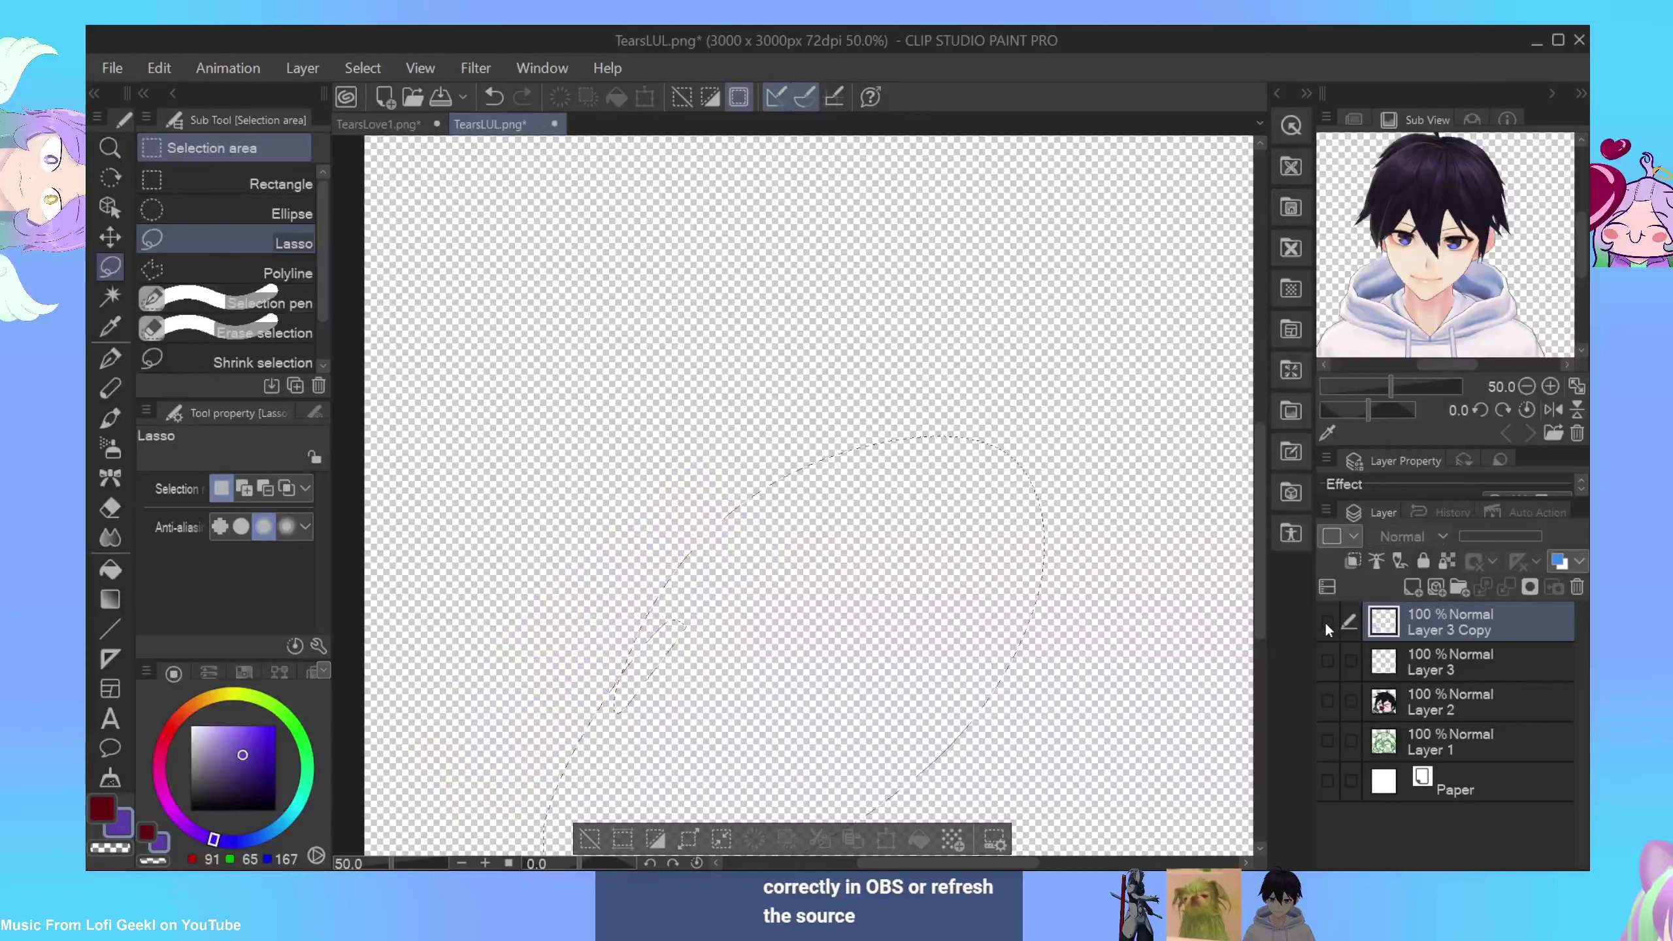
click(1324, 623)
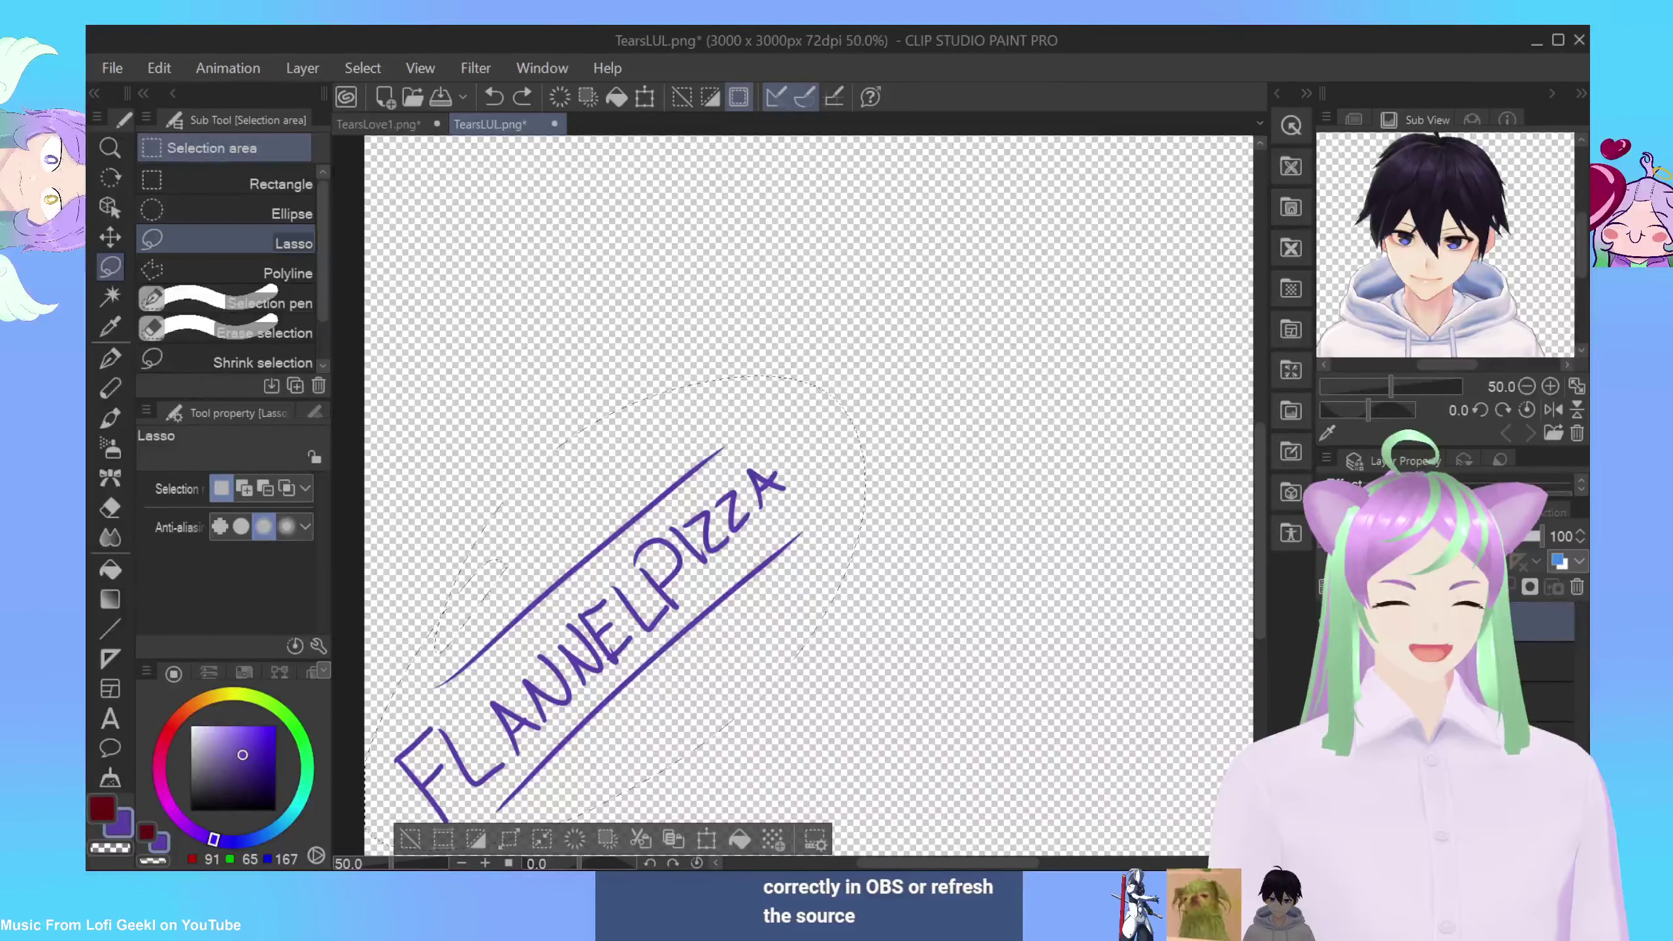
key(ctrl+z)
key(ctrl+d)
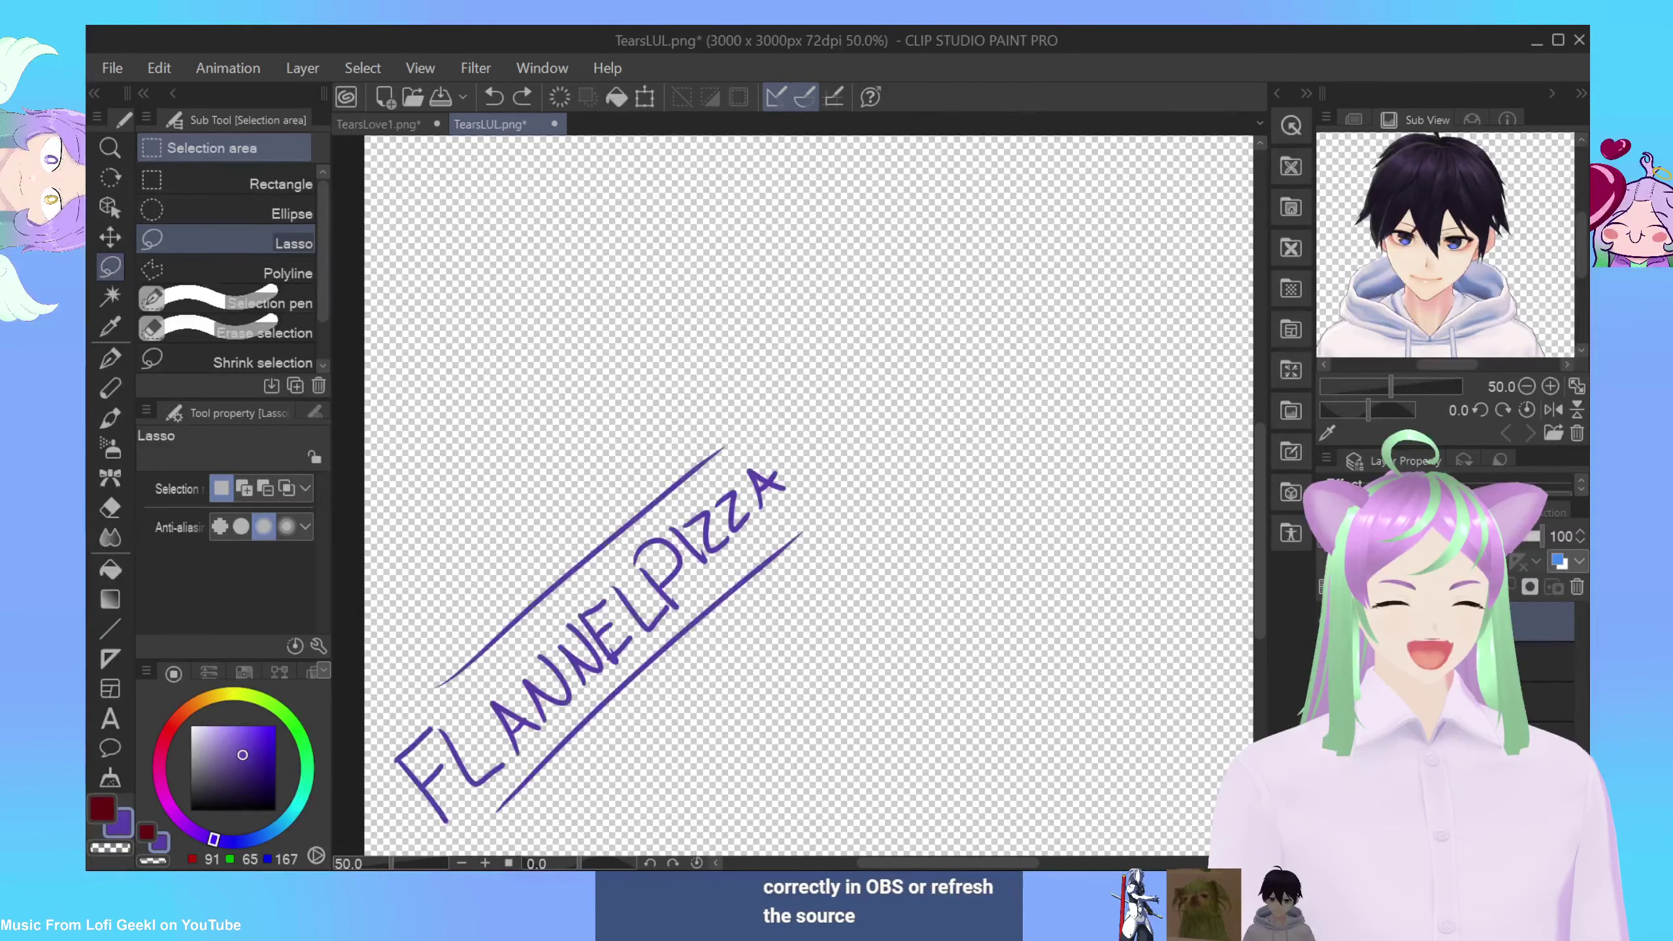
key(ctrl+y)
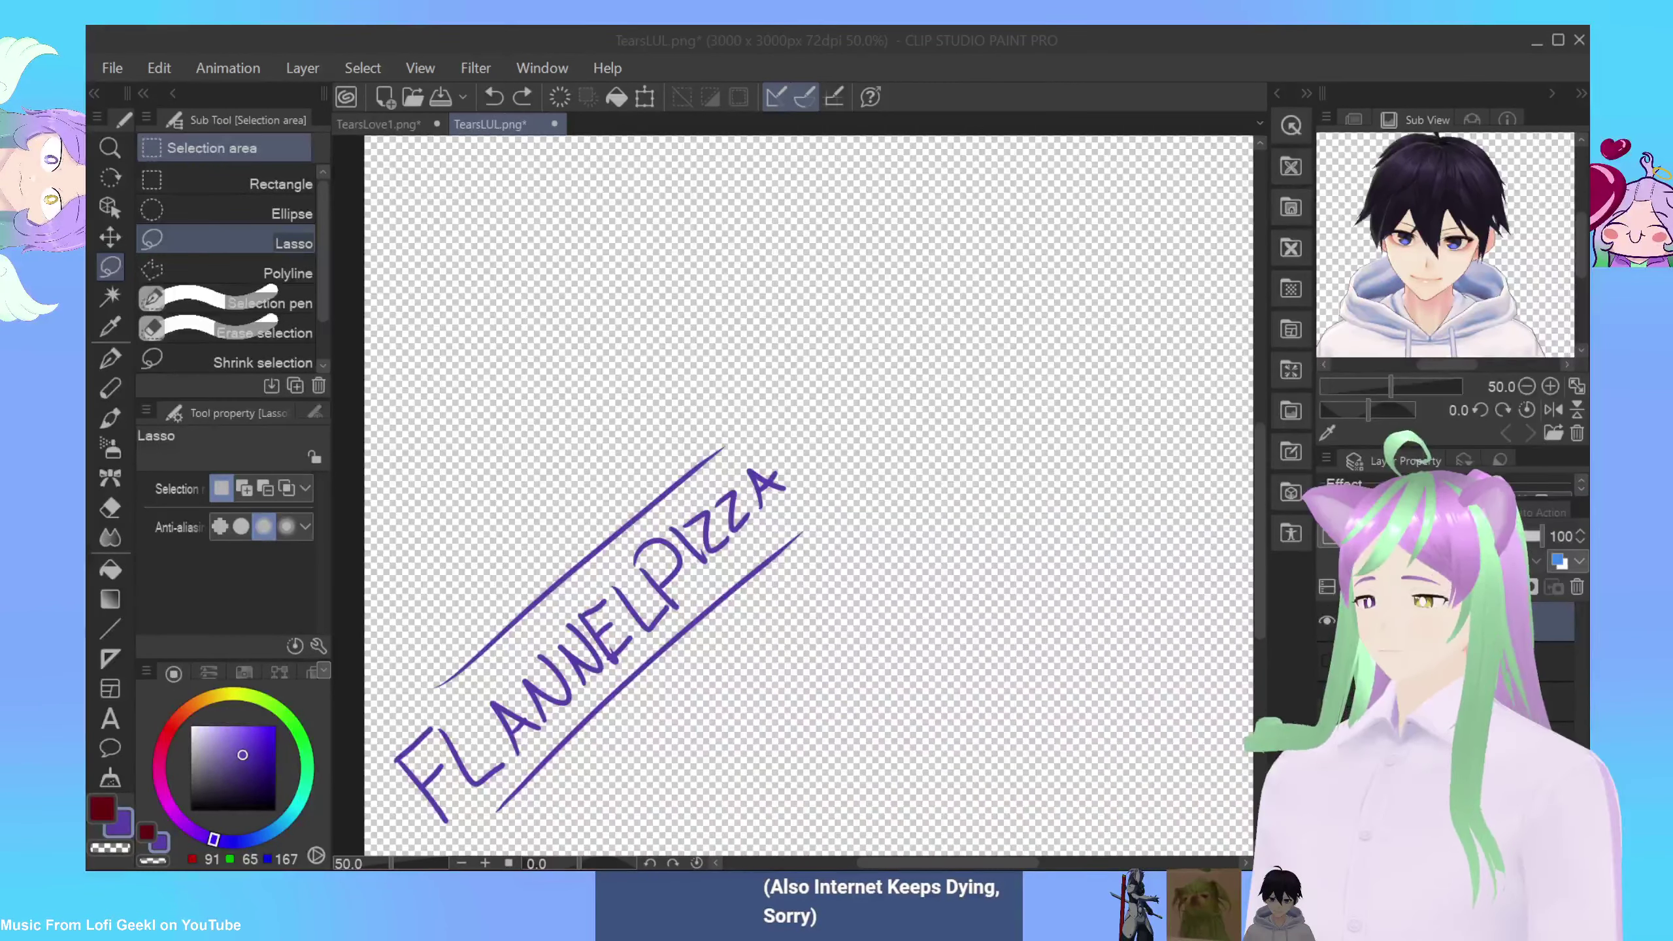
Step: Undo both diagonal lines and the lettering stroke by stroke, selecting the G-pen
click(699, 665)
key(ctrl+z)
key(ctrl+z)
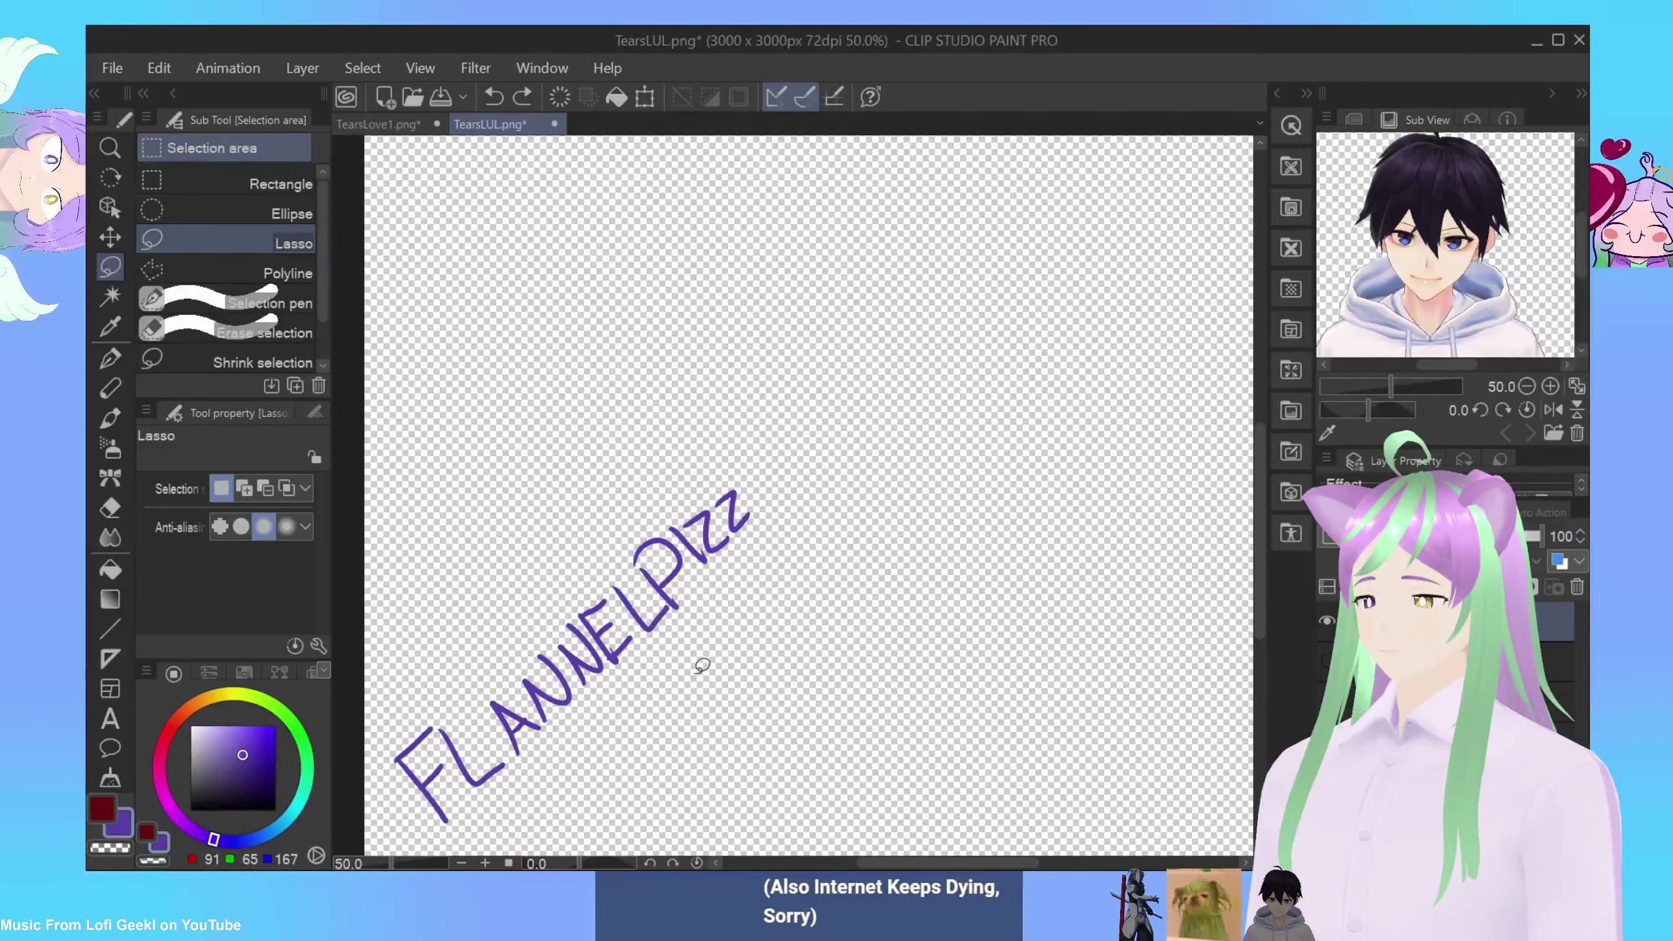
key(ctrl+z)
key(ctrl+z)
key(ctrl+z)
key(ctrl+z)
key(ctrl+z)
key(ctrl+z)
key(ctrl+z)
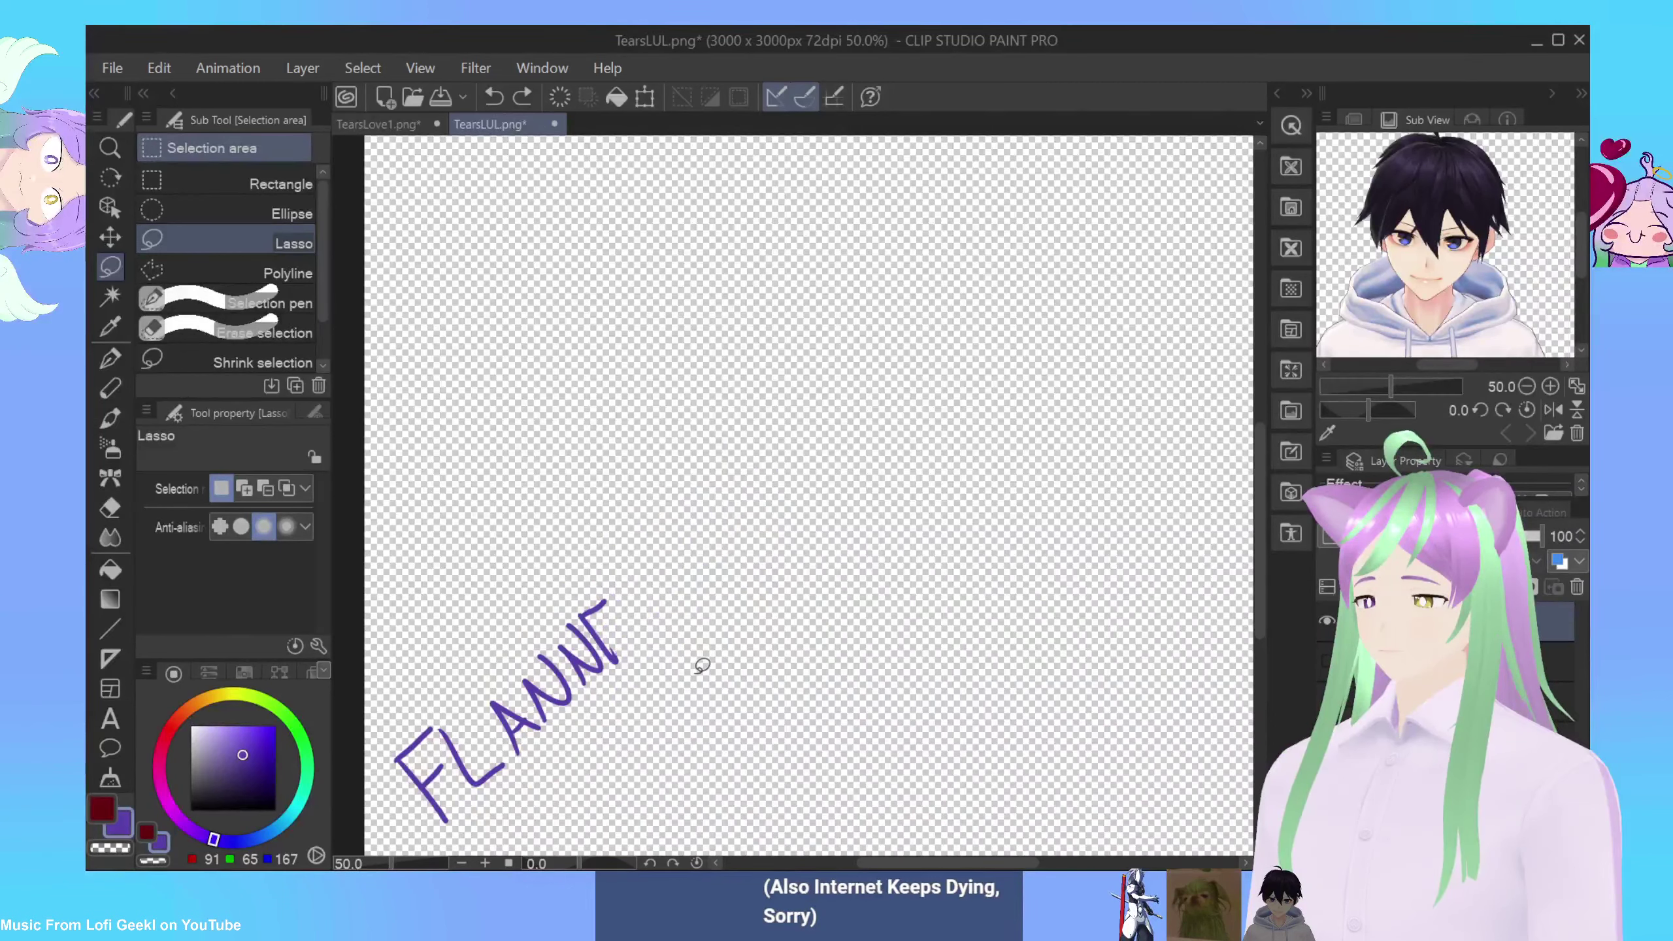
key(ctrl+z)
key(ctrl+z)
key(ctrl+z)
key(ctrl+z)
key(ctrl+z)
key(ctrl+z)
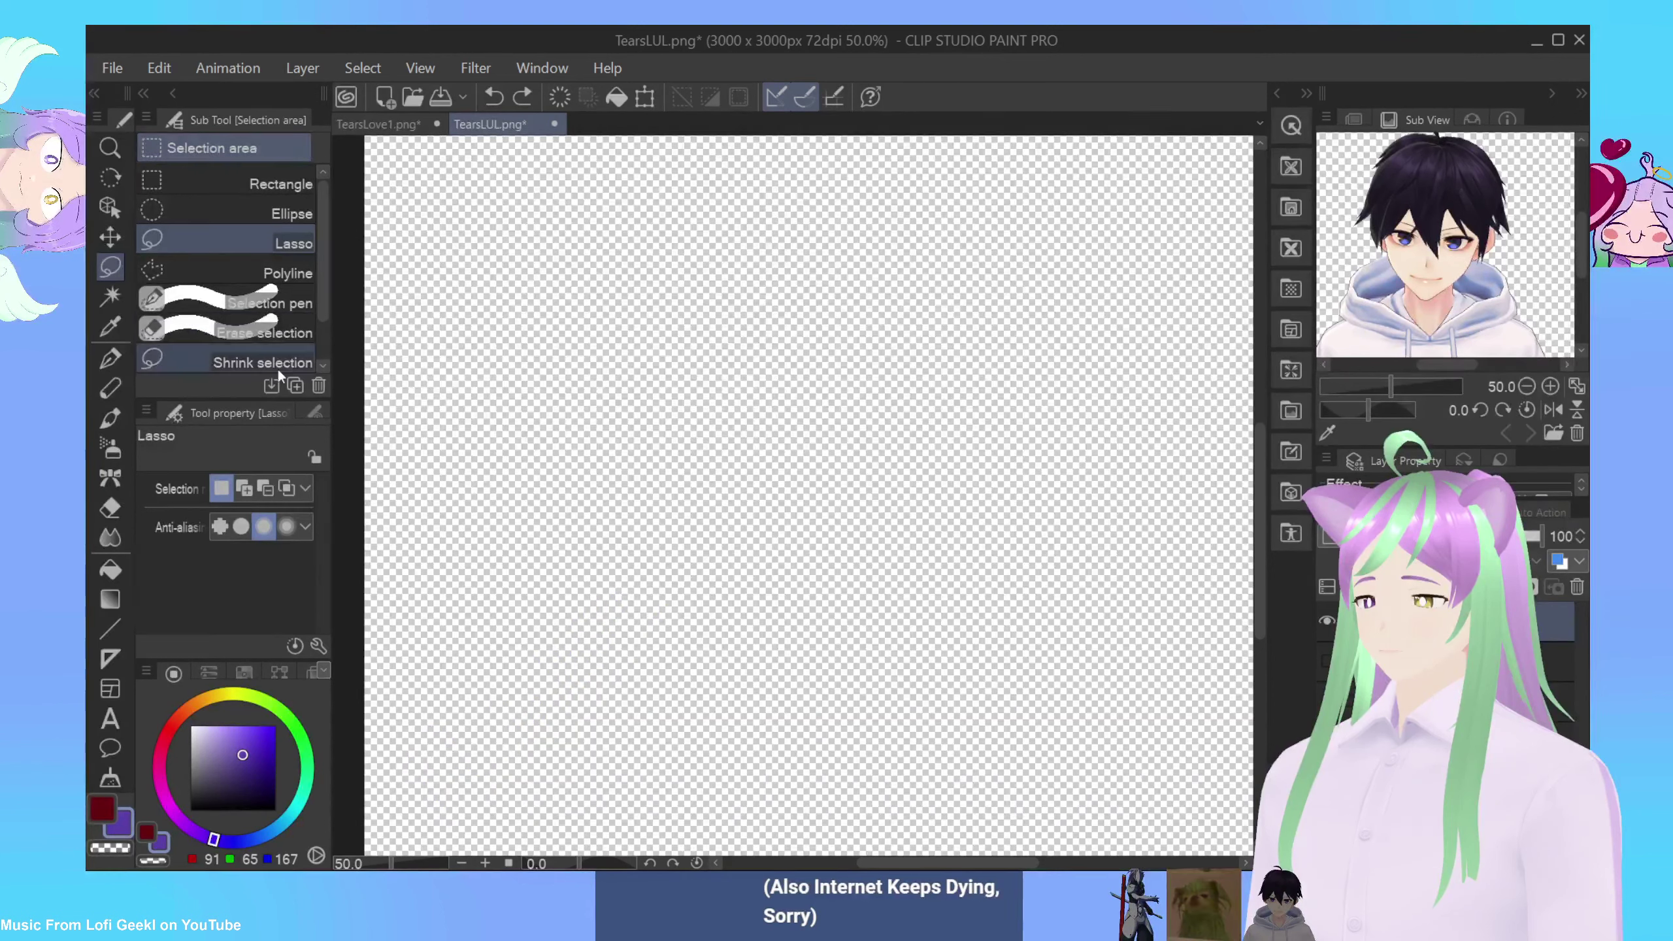
click(110, 359)
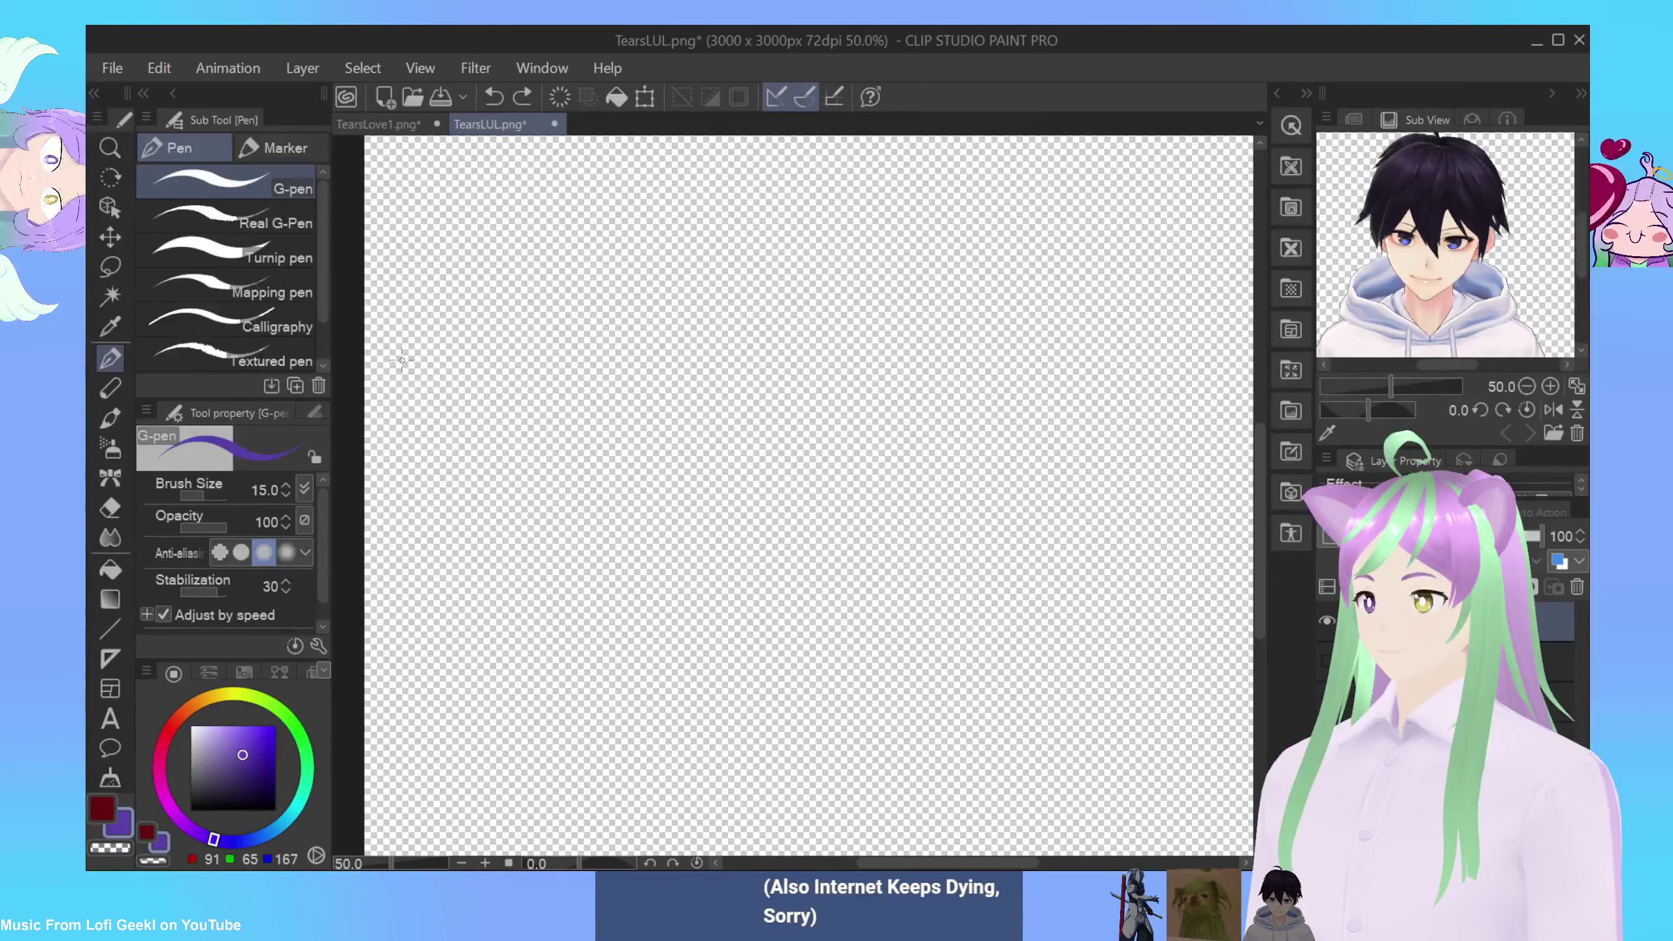
key(ctrl+z)
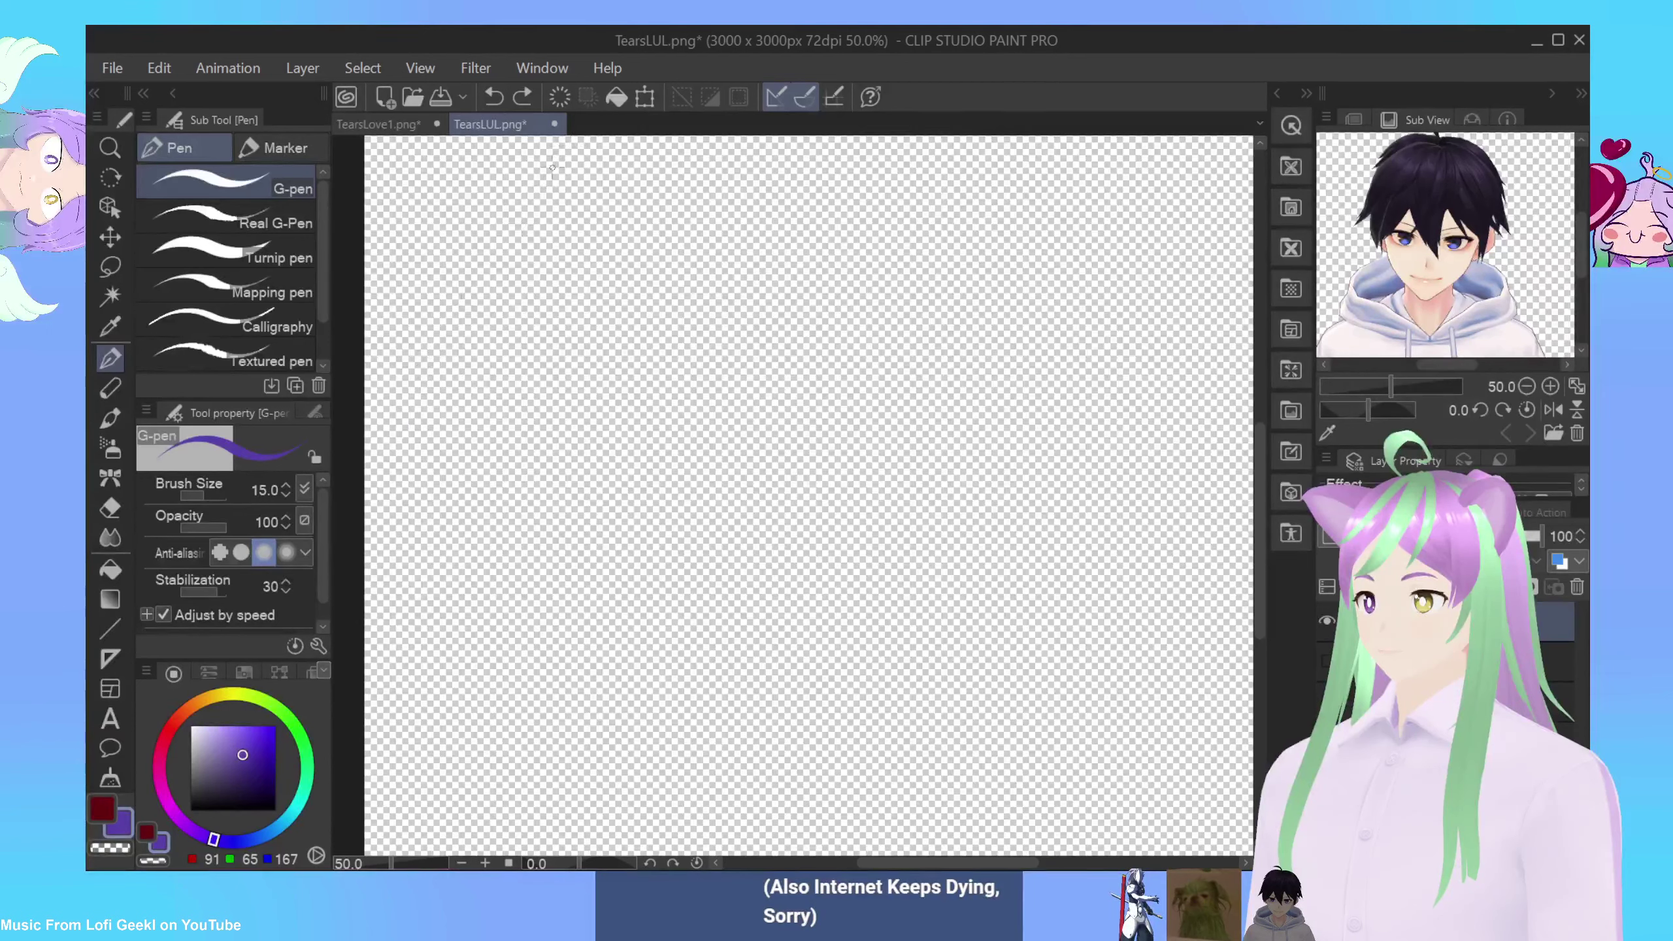
Step: Create a new 3000 × 3000 px, 72 dpi canvas
click(113, 69)
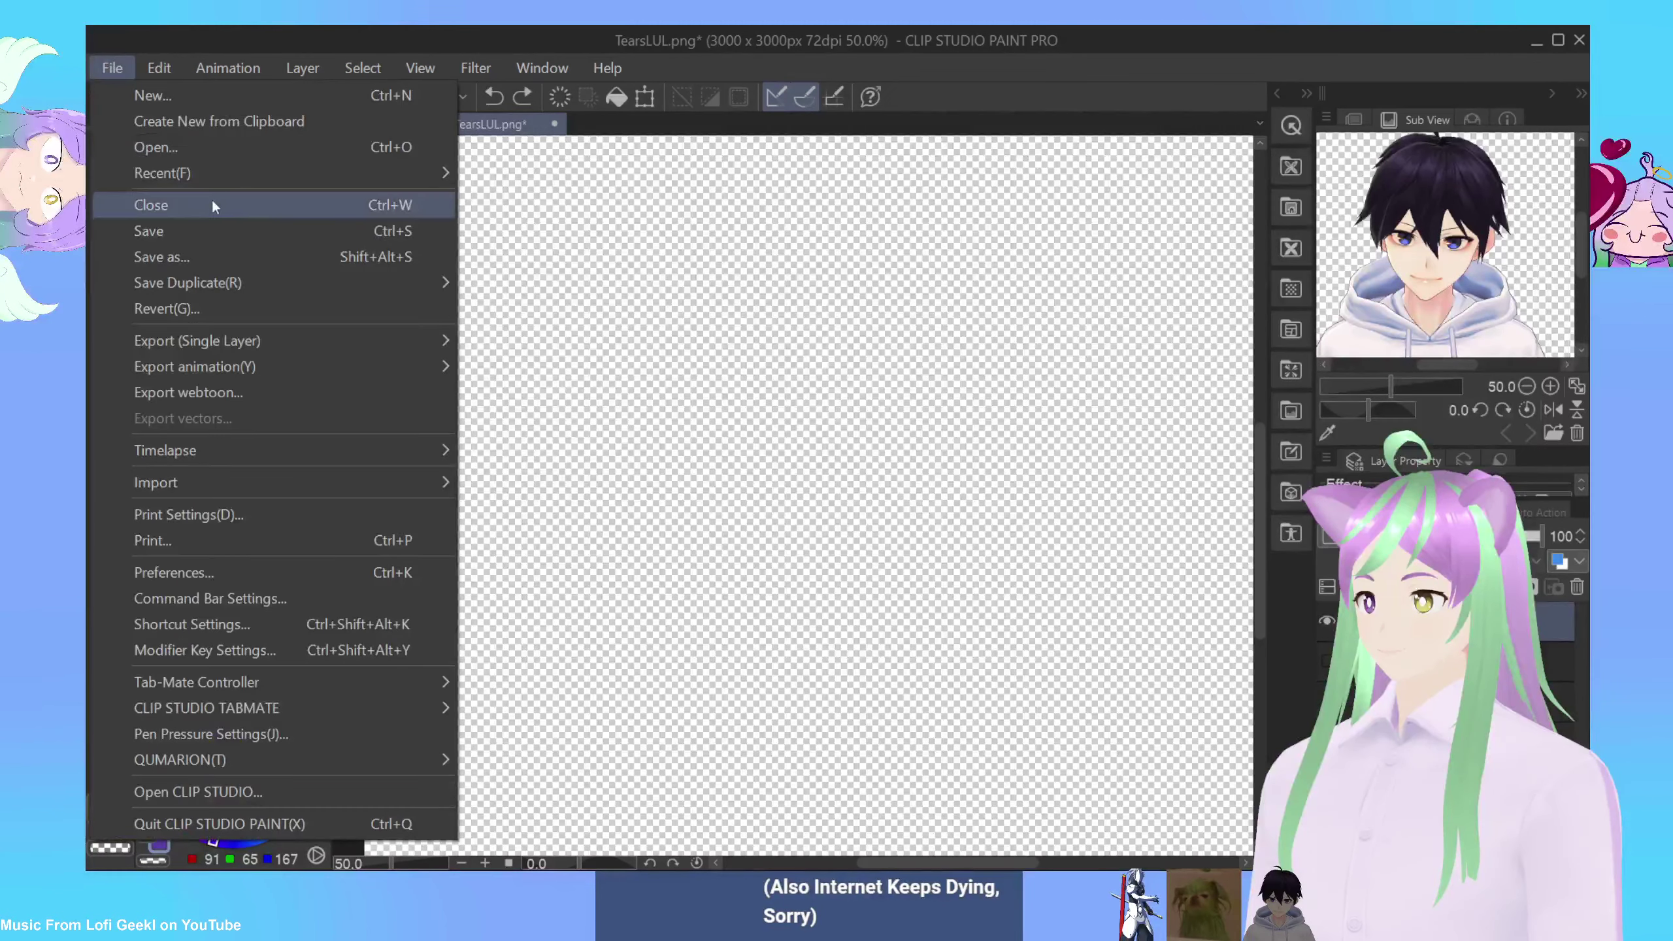
click(192, 98)
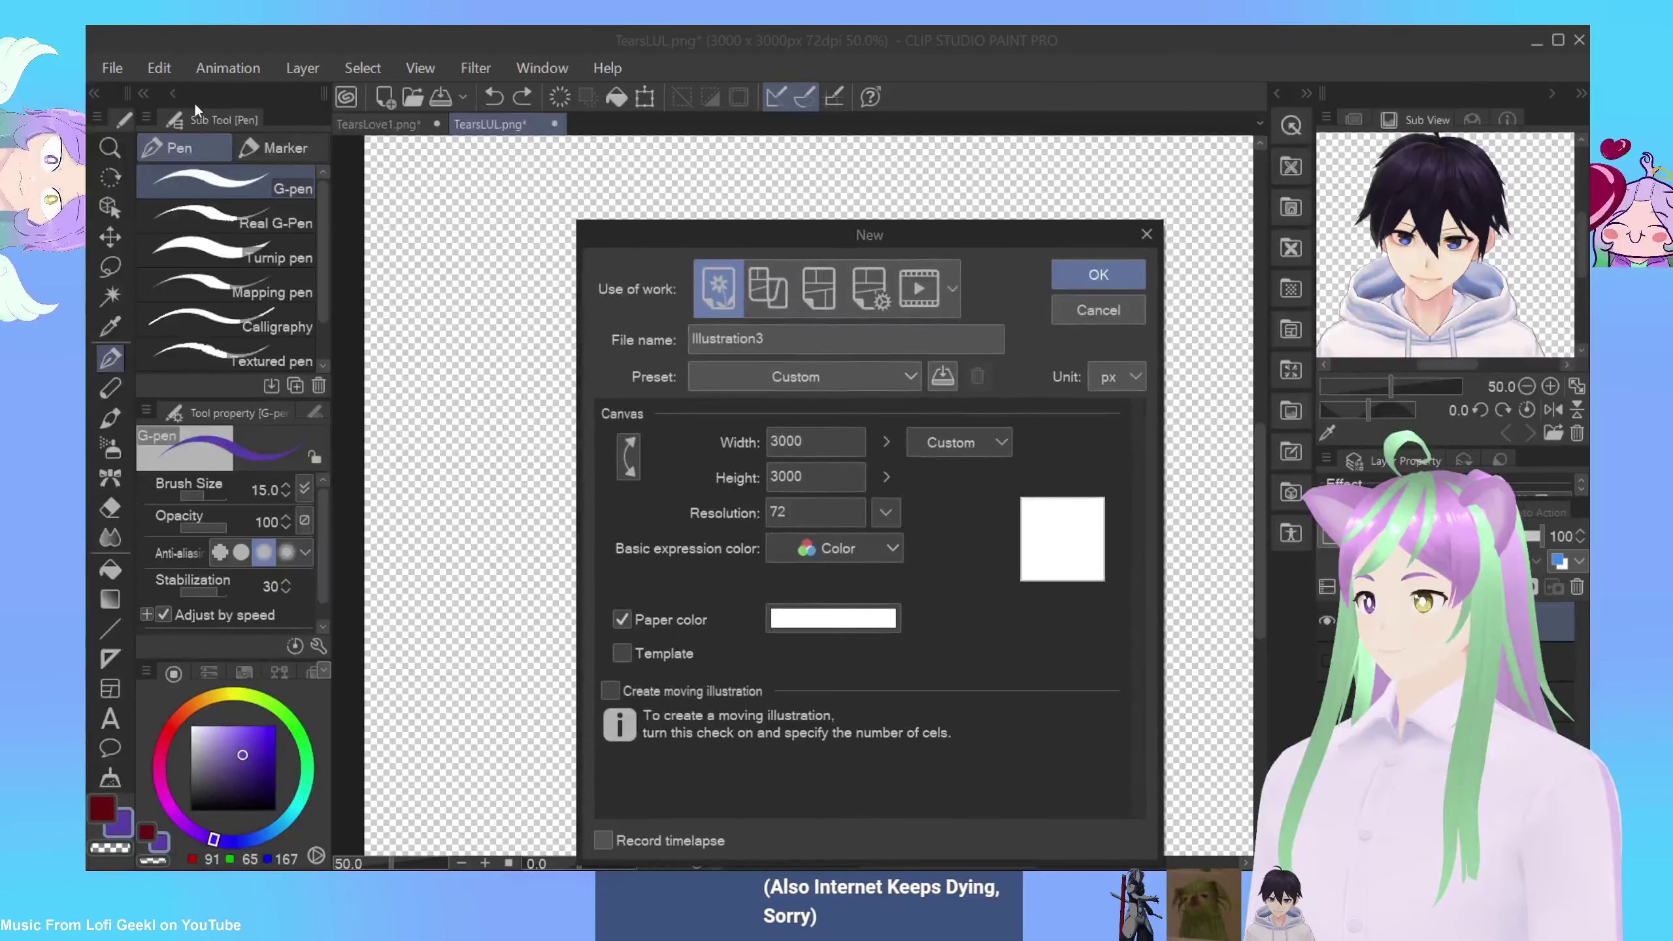
click(1088, 275)
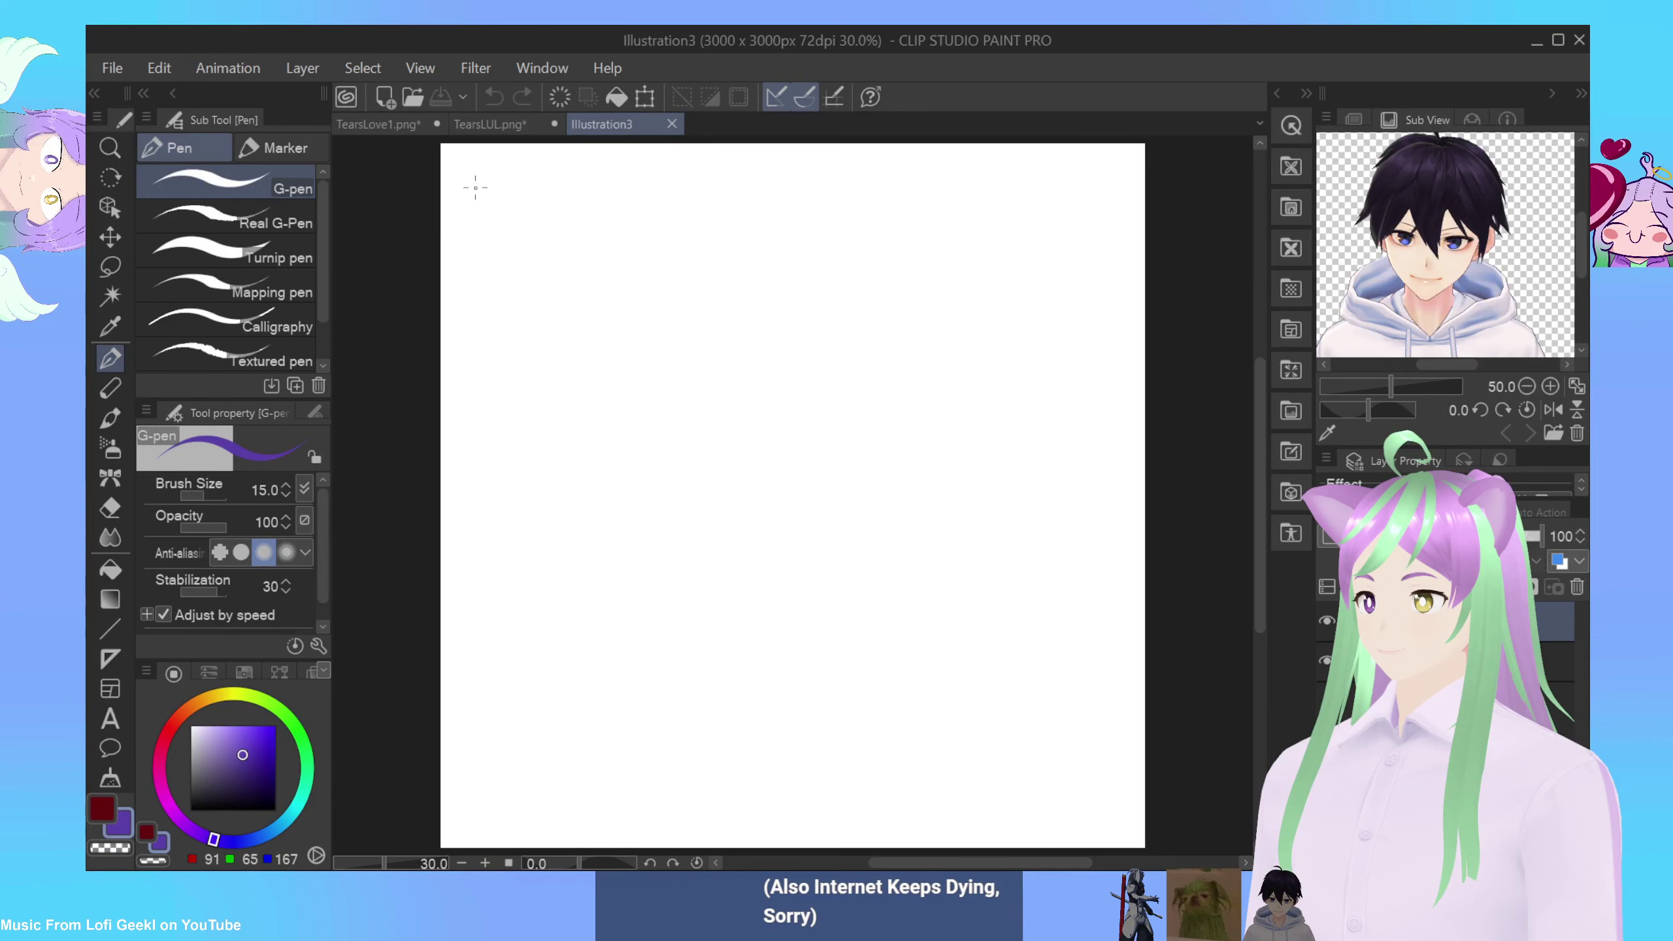
Step: Hand-letter FLANNELPIZZA in purple across the top of the new canvas
drag(480, 269, 522, 223)
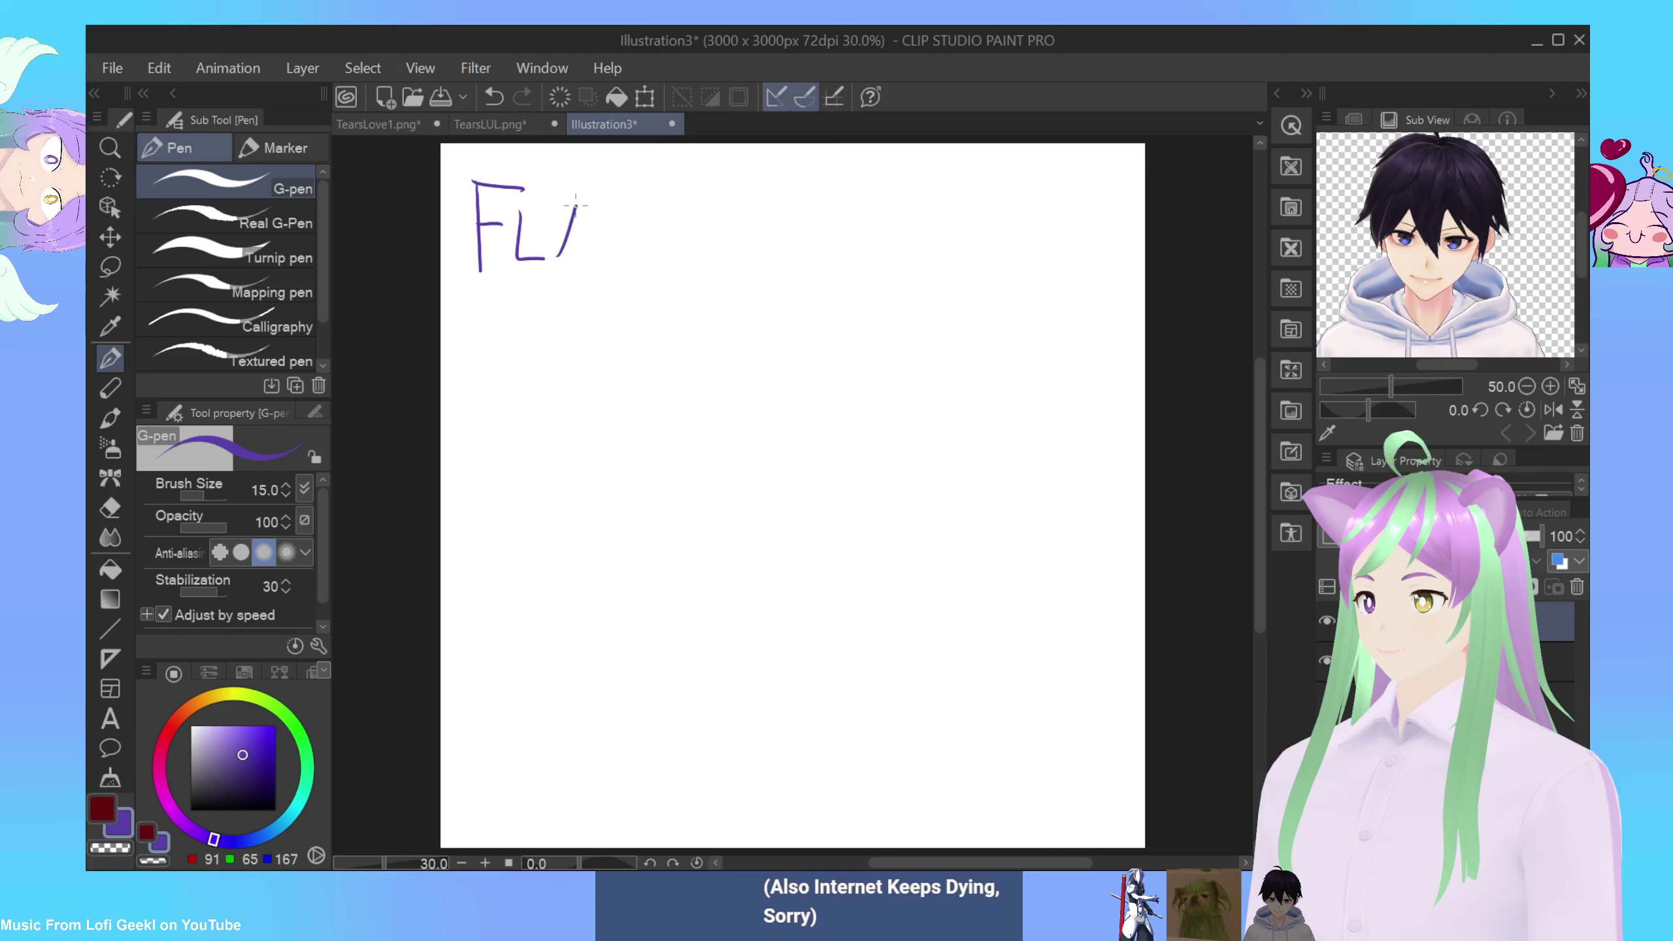
mouse_move(596, 253)
mouse_down()
mouse_move(634, 213)
mouse_move(662, 253)
mouse_move(681, 211)
mouse_move(709, 227)
mouse_move(713, 204)
mouse_move(705, 220)
mouse_move(768, 257)
mouse_up()
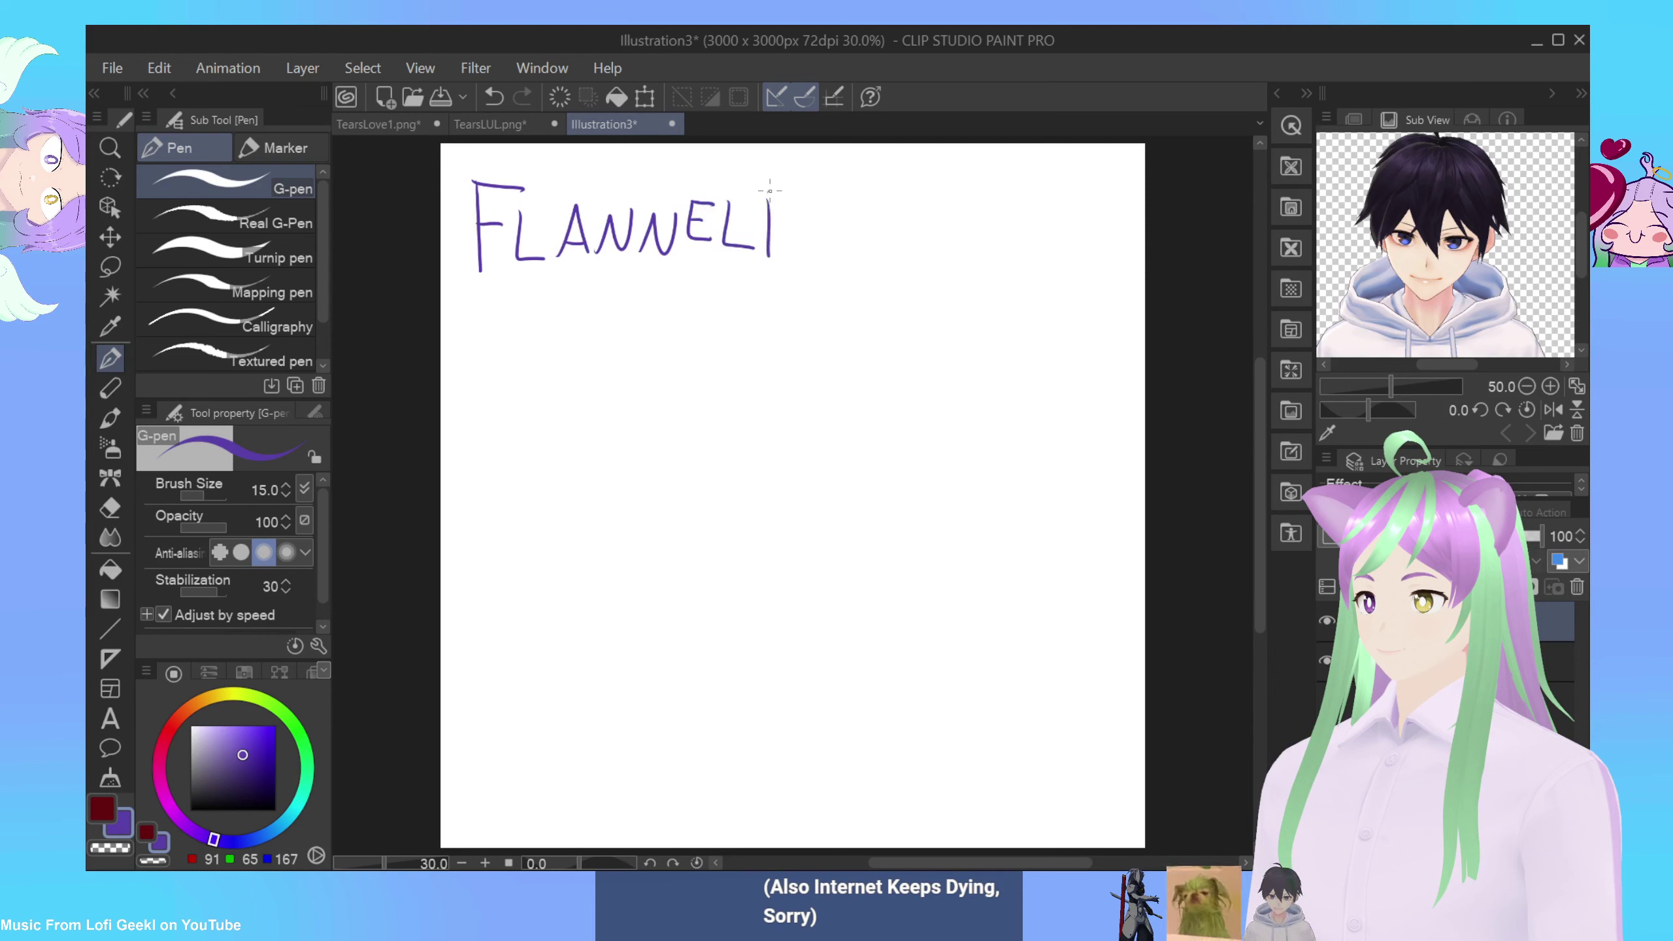
mouse_move(767, 192)
mouse_down()
mouse_move(773, 228)
mouse_move(860, 248)
mouse_move(889, 211)
mouse_move(906, 247)
mouse_move(936, 248)
mouse_move(942, 226)
mouse_up()
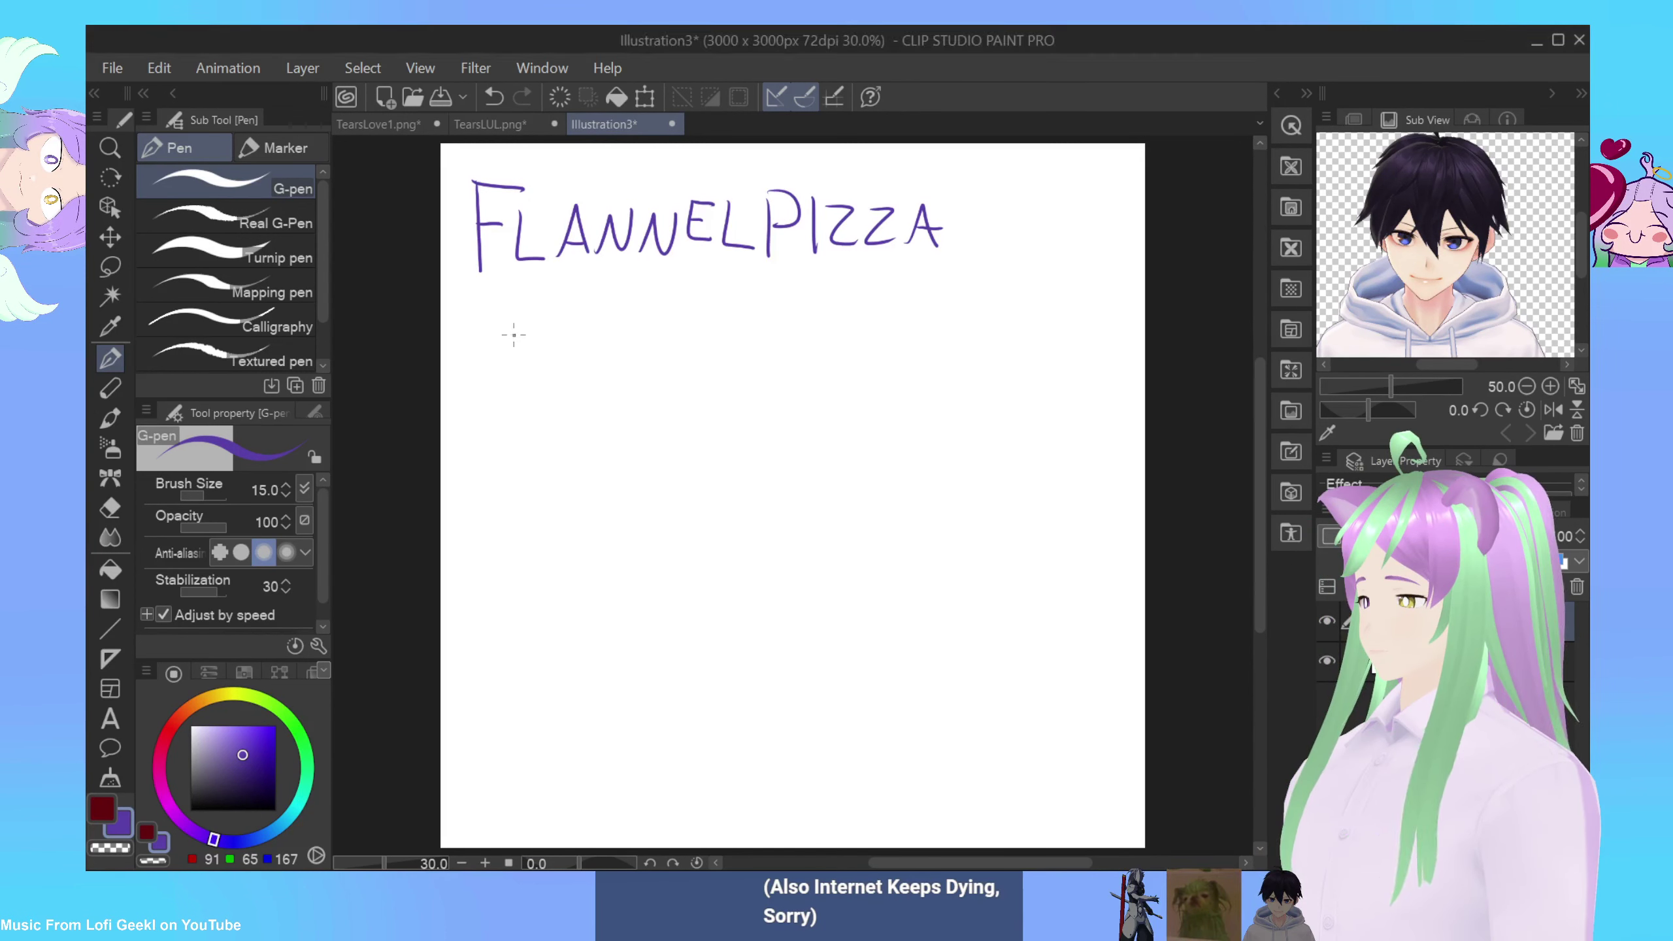
Step: Start the @ handle beneath the name, redrawing the @ sign, and zoom in on it
mouse_move(514, 336)
mouse_down()
mouse_move(501, 383)
mouse_move(518, 342)
mouse_up()
key(ctrl+z)
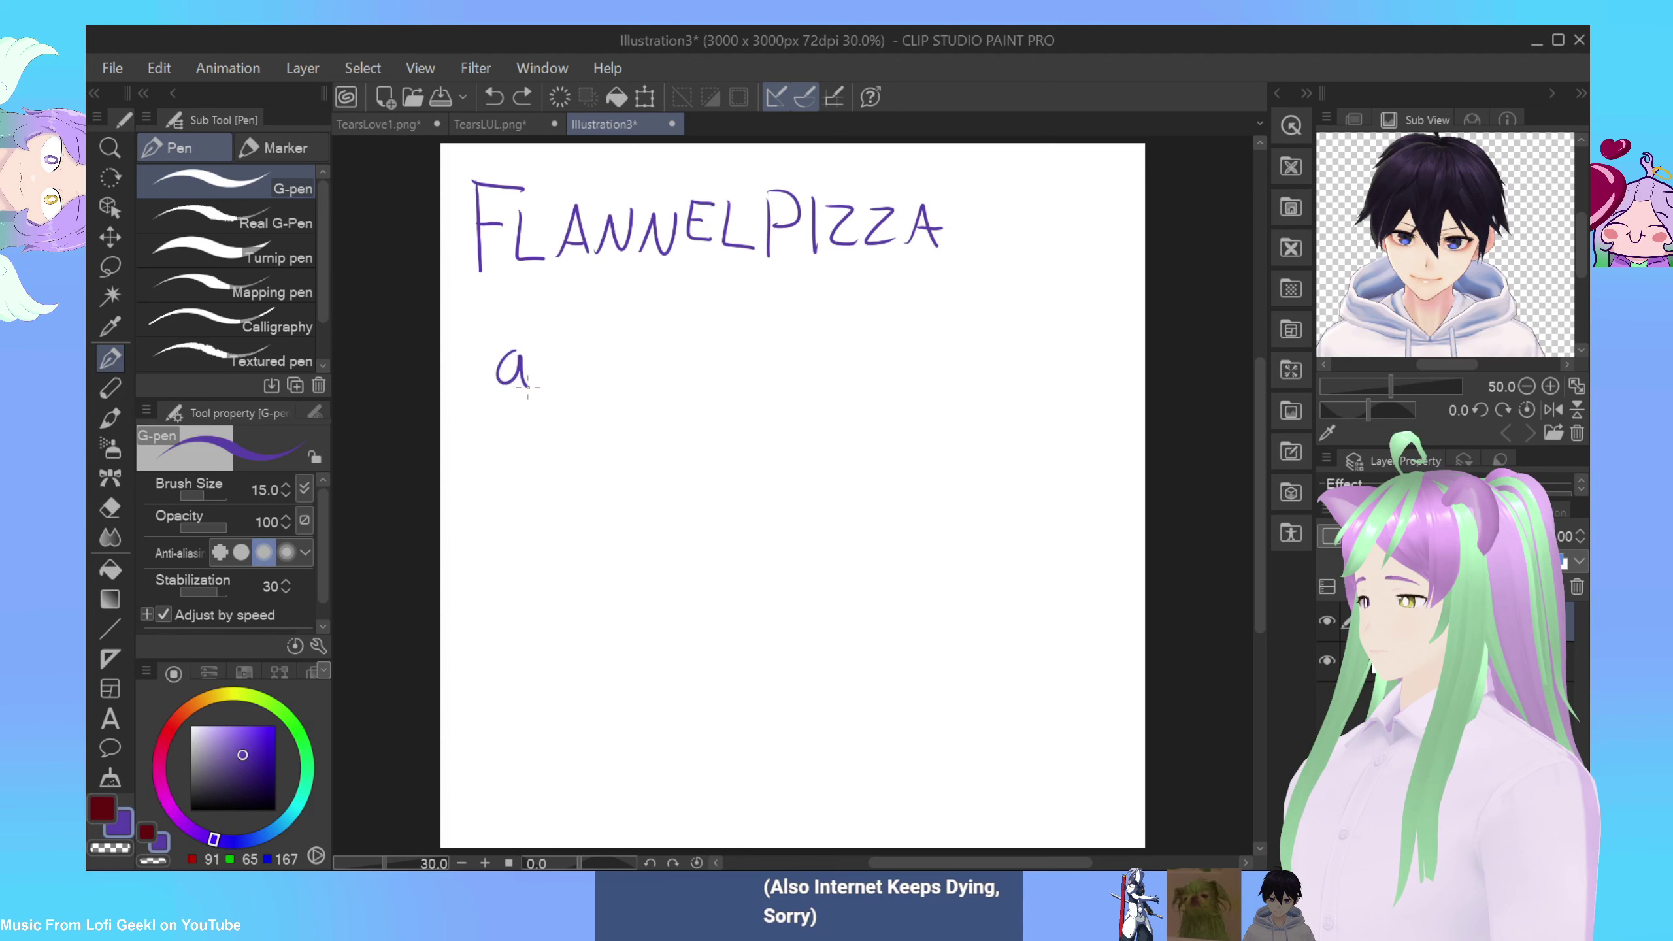
mouse_move(564, 360)
mouse_down()
mouse_move(612, 352)
mouse_move(620, 385)
mouse_move(667, 404)
mouse_move(692, 394)
mouse_up()
key(ctrl+z)
key(ctrl+z)
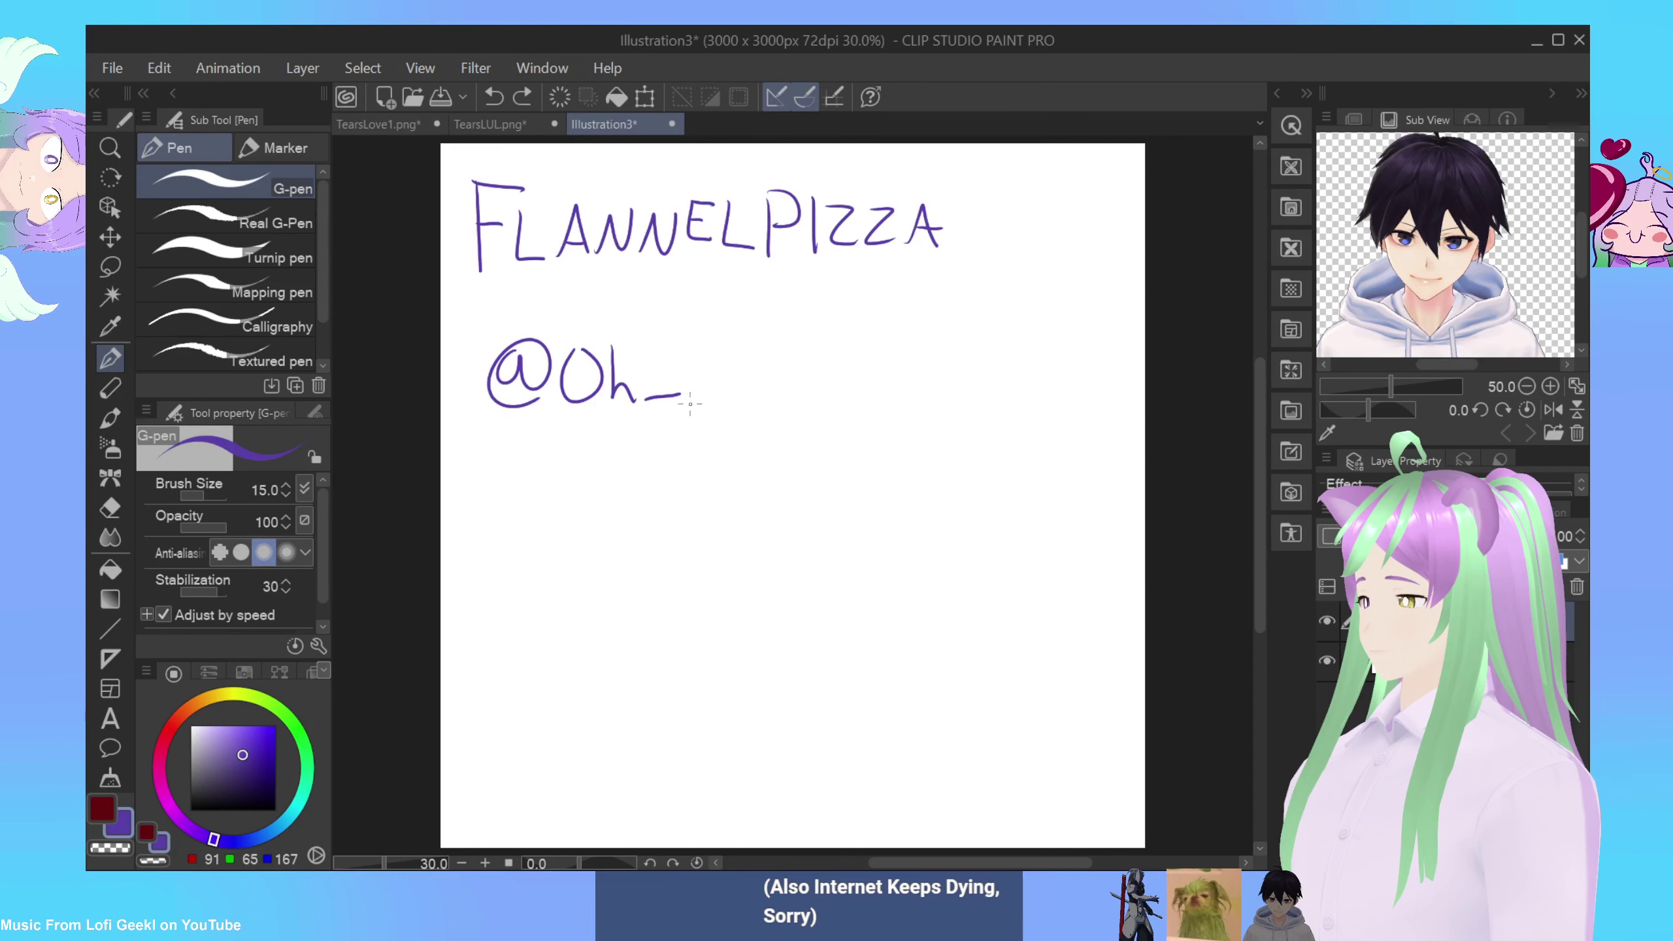
click(485, 863)
click(485, 863)
scroll(1204, 605, up, 3)
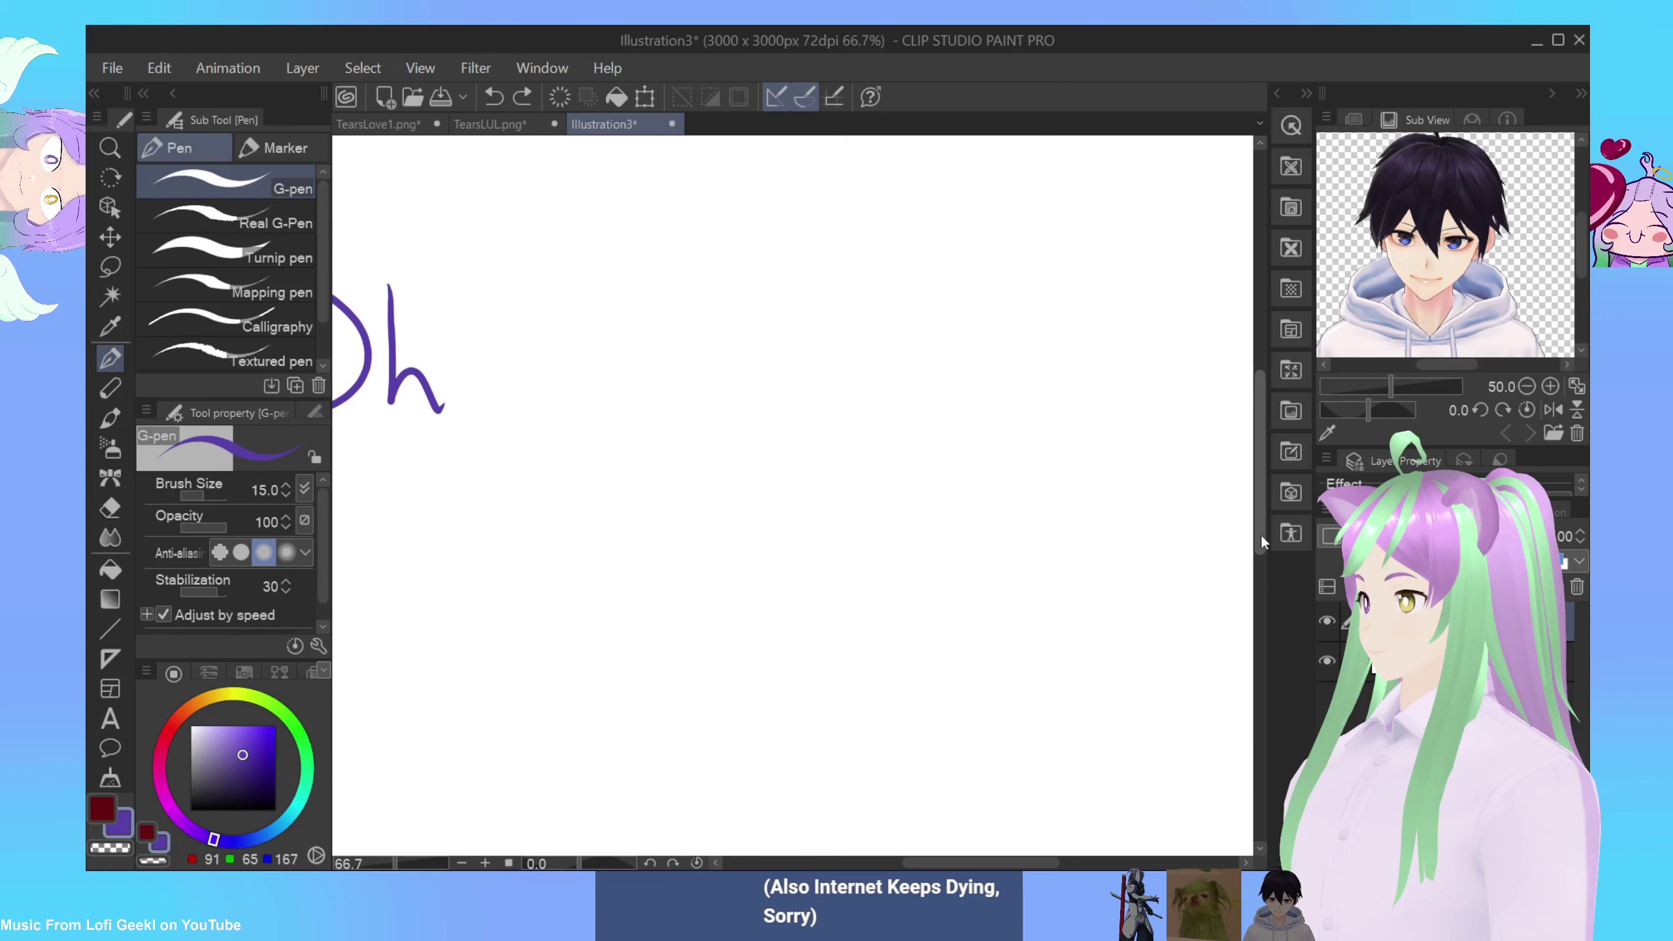
Step: Finish the handle's words and underscores, then zoom out to see both lines
drag(465, 425, 572, 426)
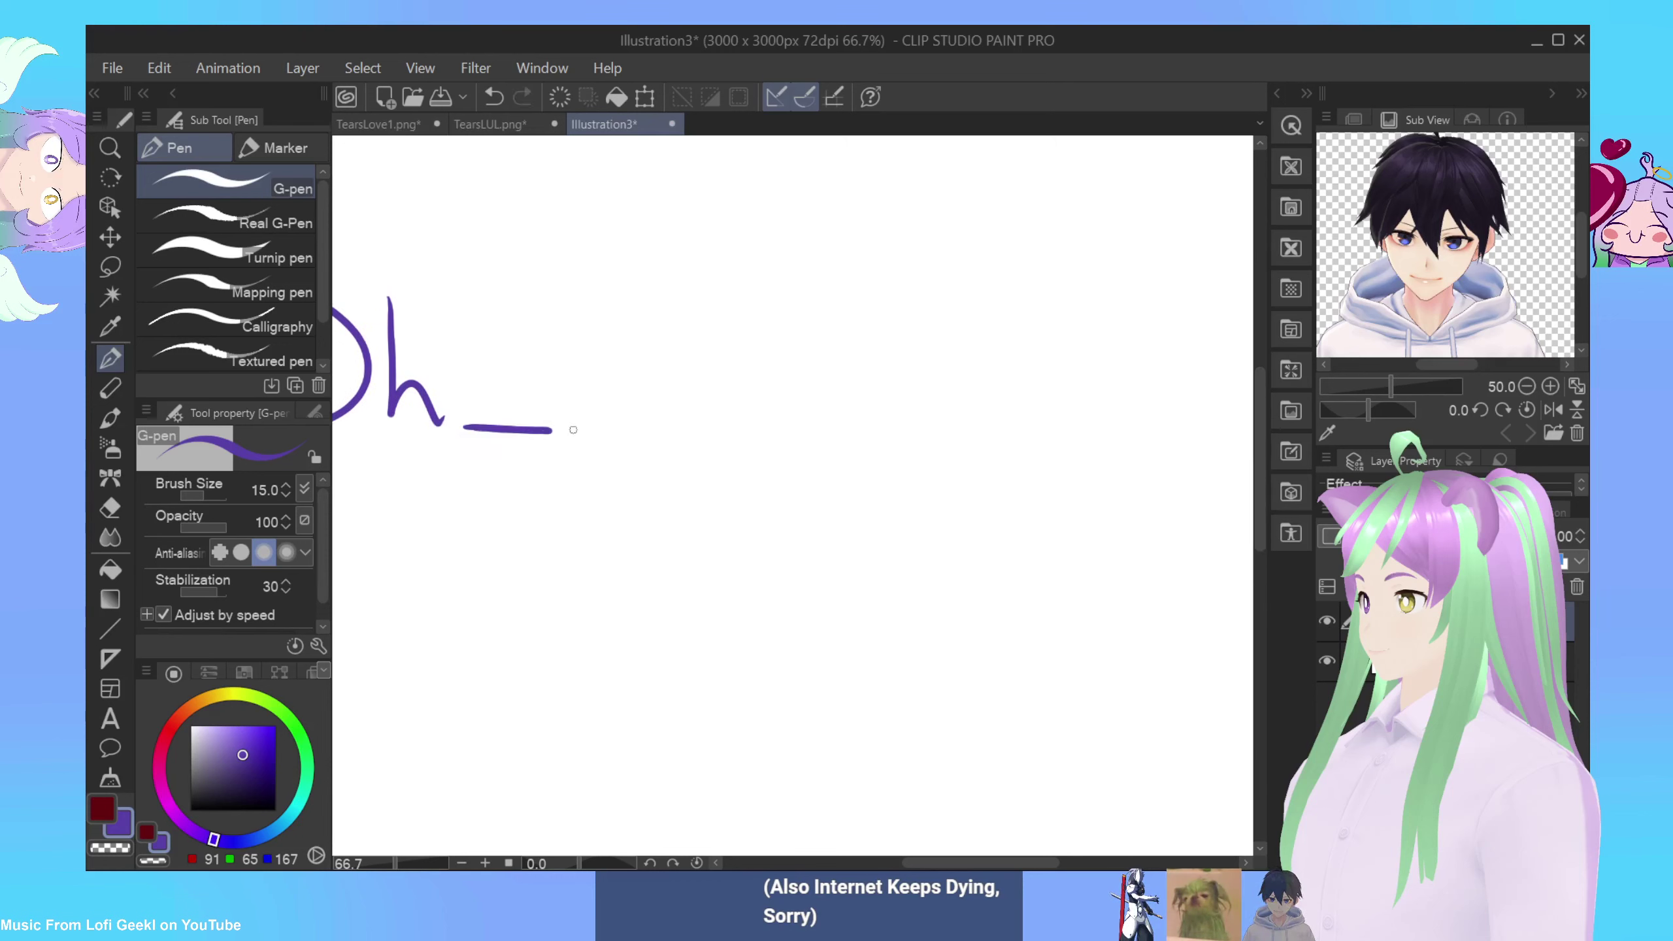
key(ctrl+z)
mouse_move(467, 422)
mouse_down()
mouse_move(622, 421)
mouse_move(697, 362)
mouse_move(748, 410)
mouse_up()
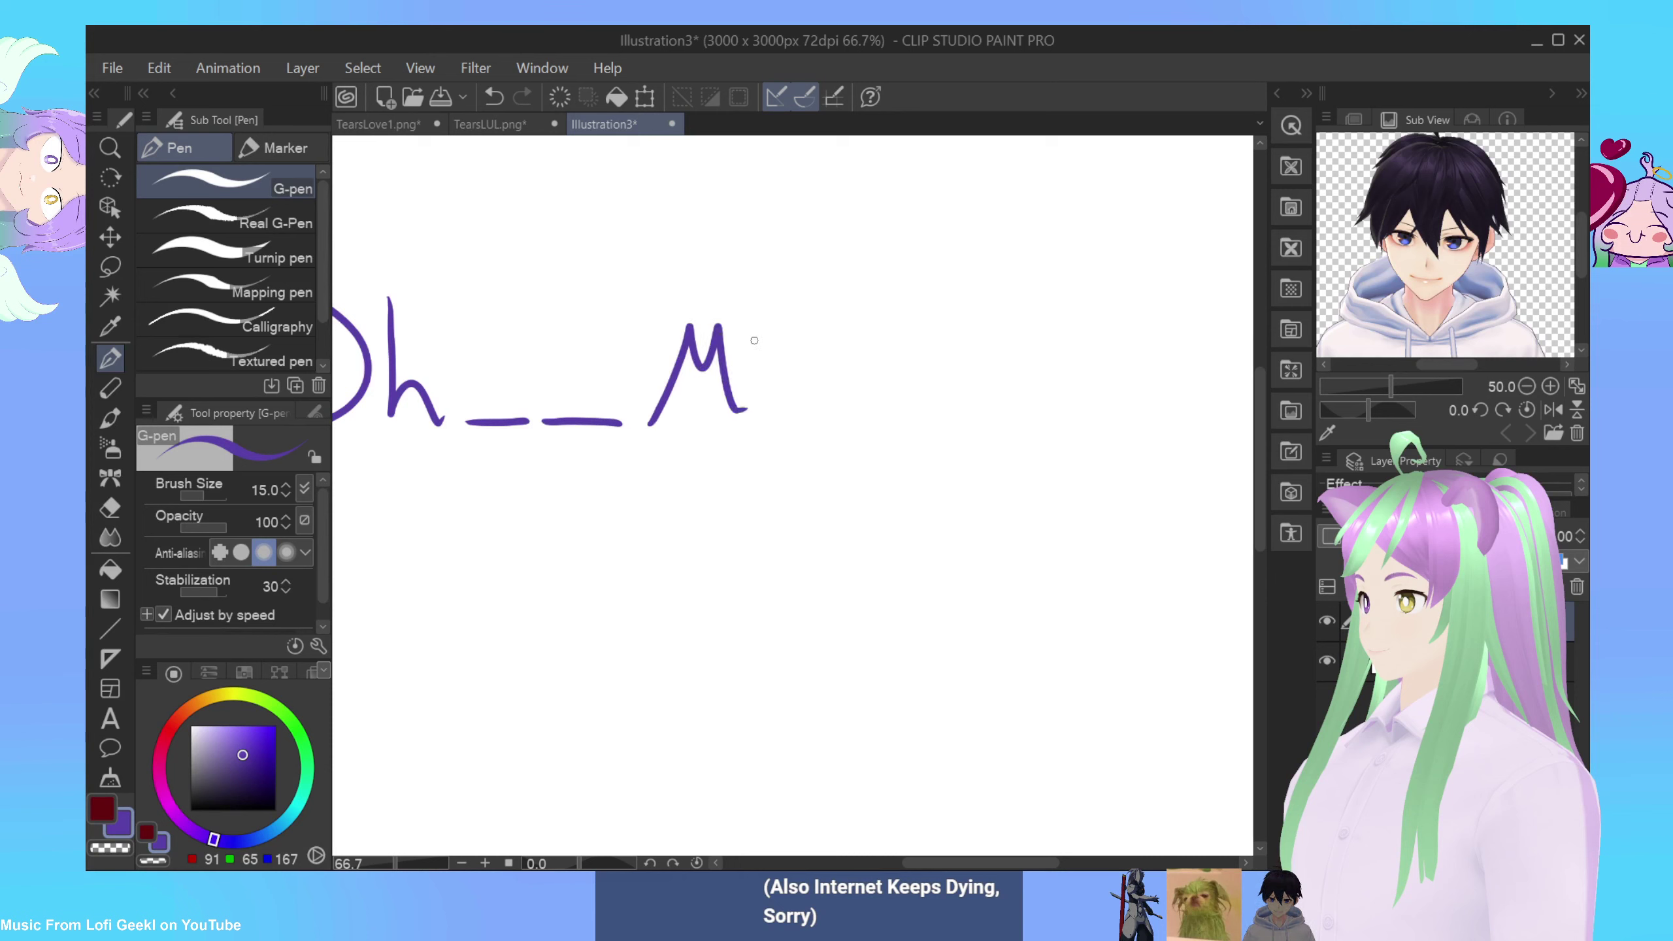
drag(786, 350, 757, 440)
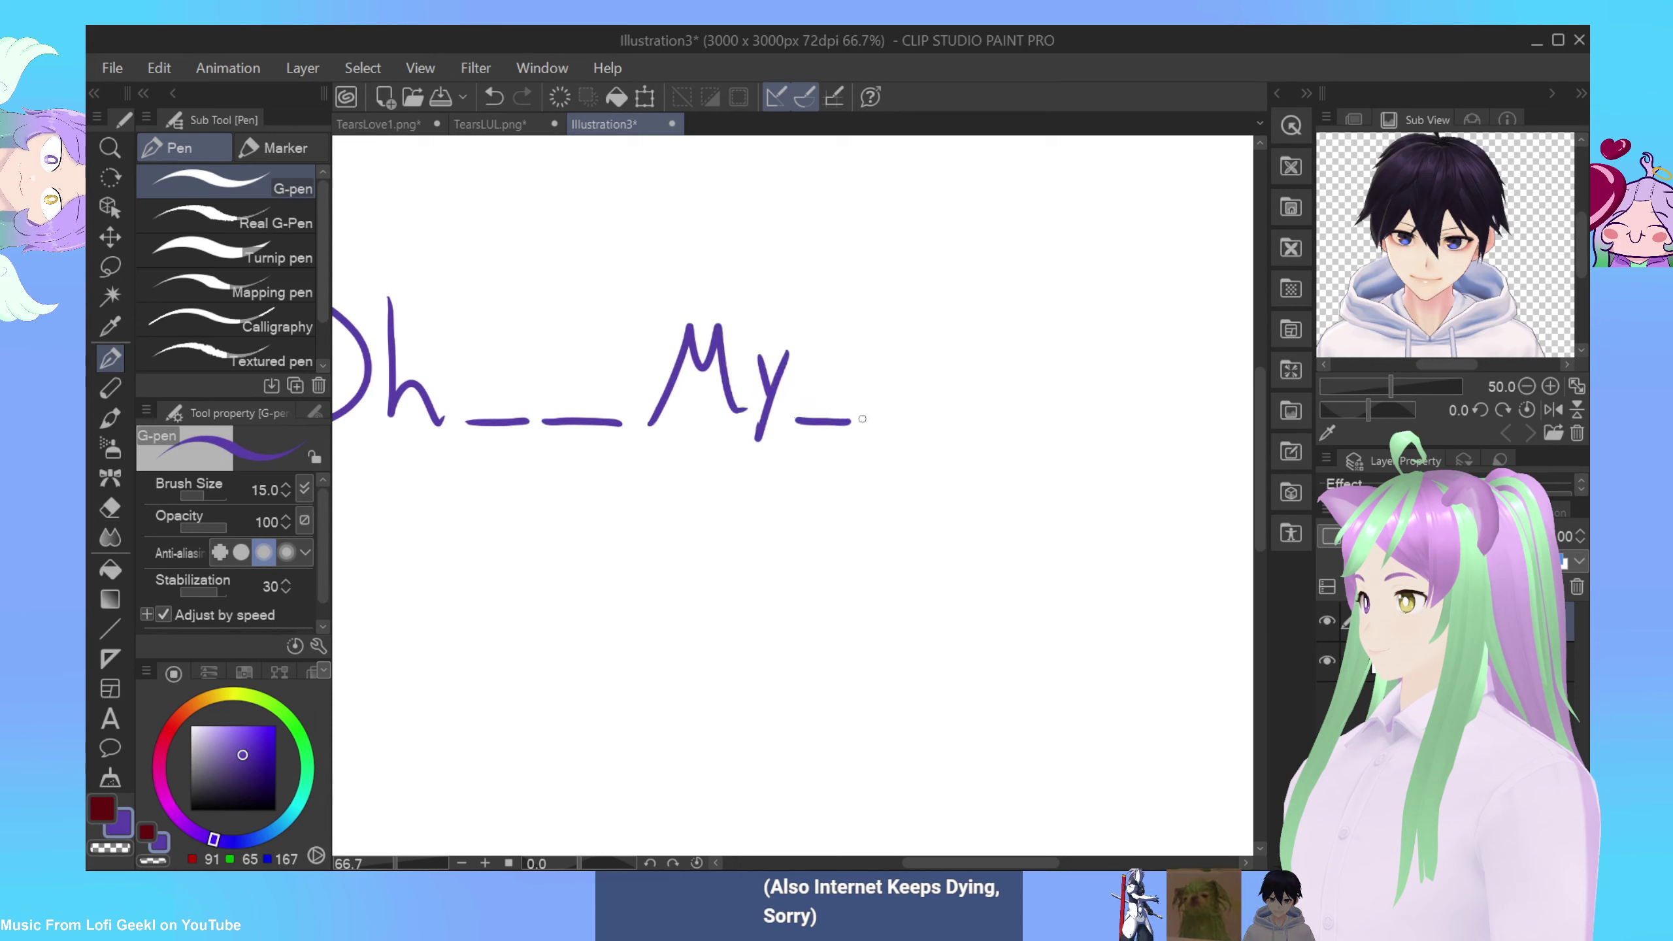
drag(865, 422, 912, 423)
mouse_move(984, 359)
mouse_down()
mouse_move(927, 373)
mouse_move(990, 404)
mouse_move(993, 436)
mouse_move(1026, 394)
mouse_move(1065, 385)
mouse_move(1133, 428)
mouse_up()
drag(1146, 356, 1141, 397)
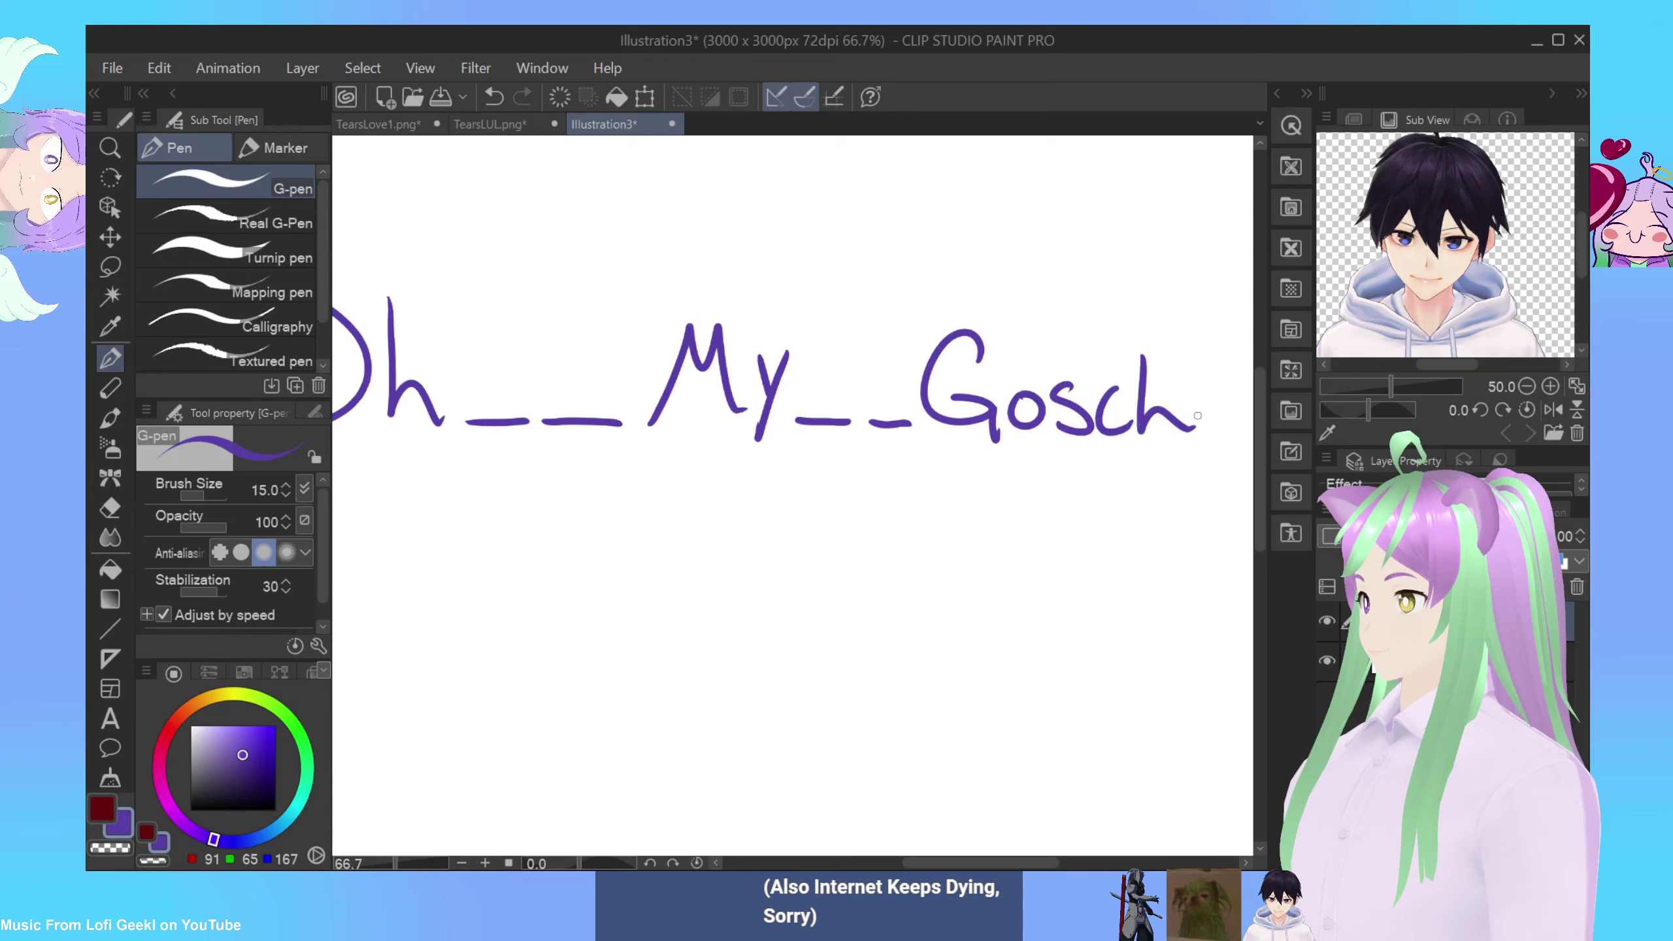
click(462, 862)
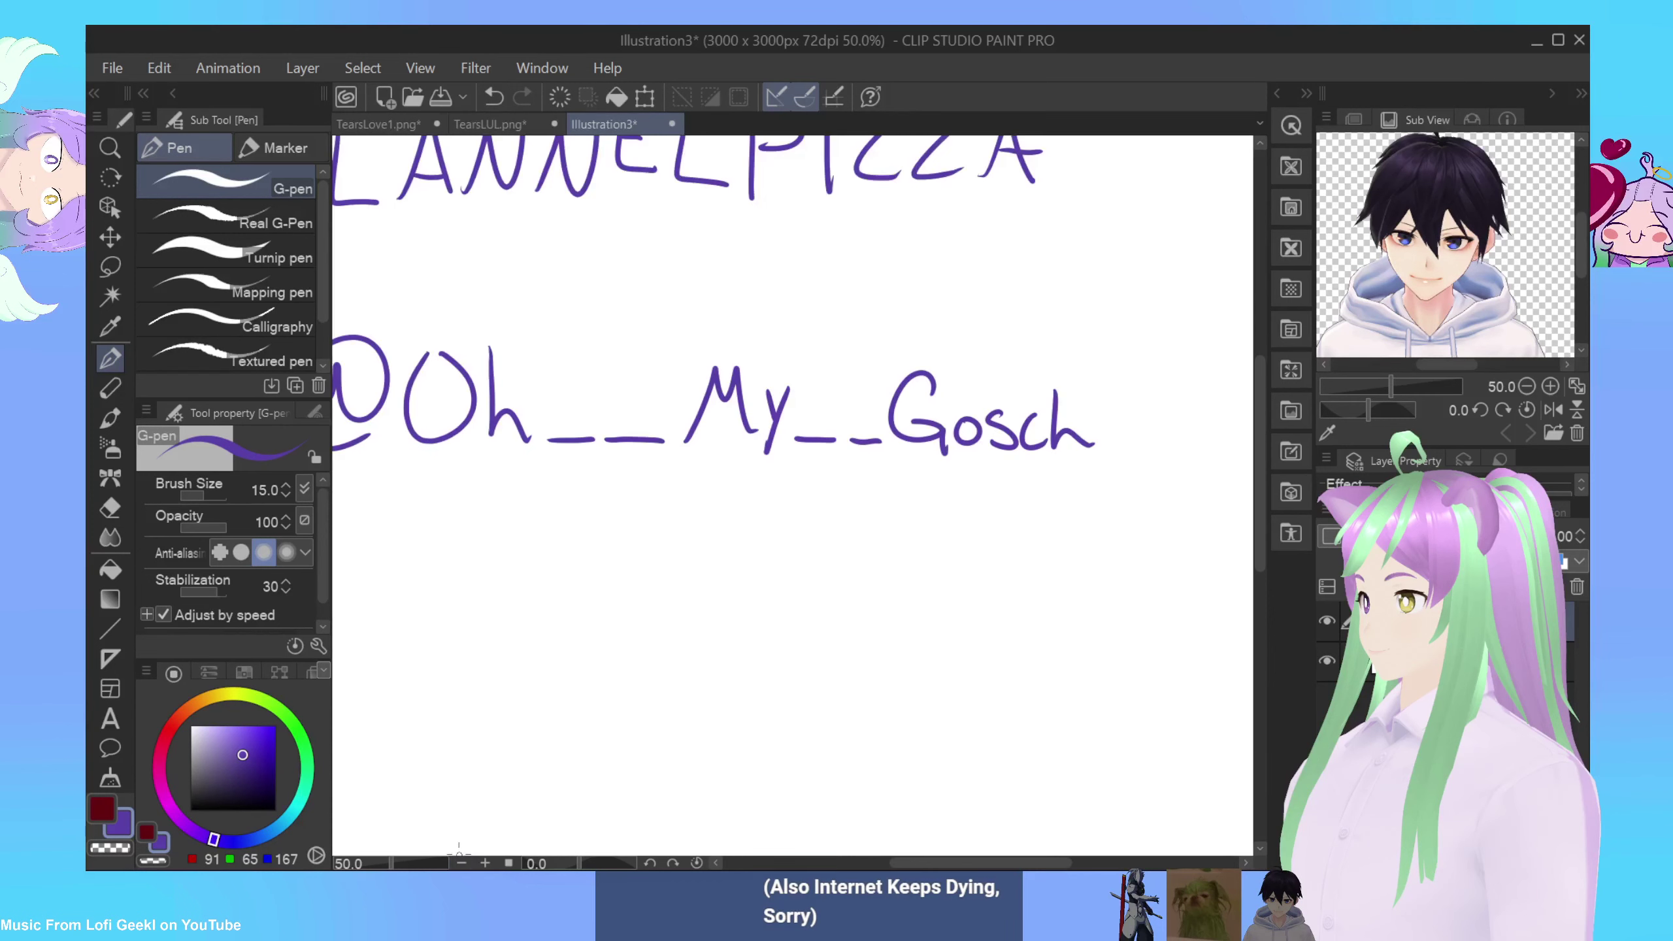
click(461, 863)
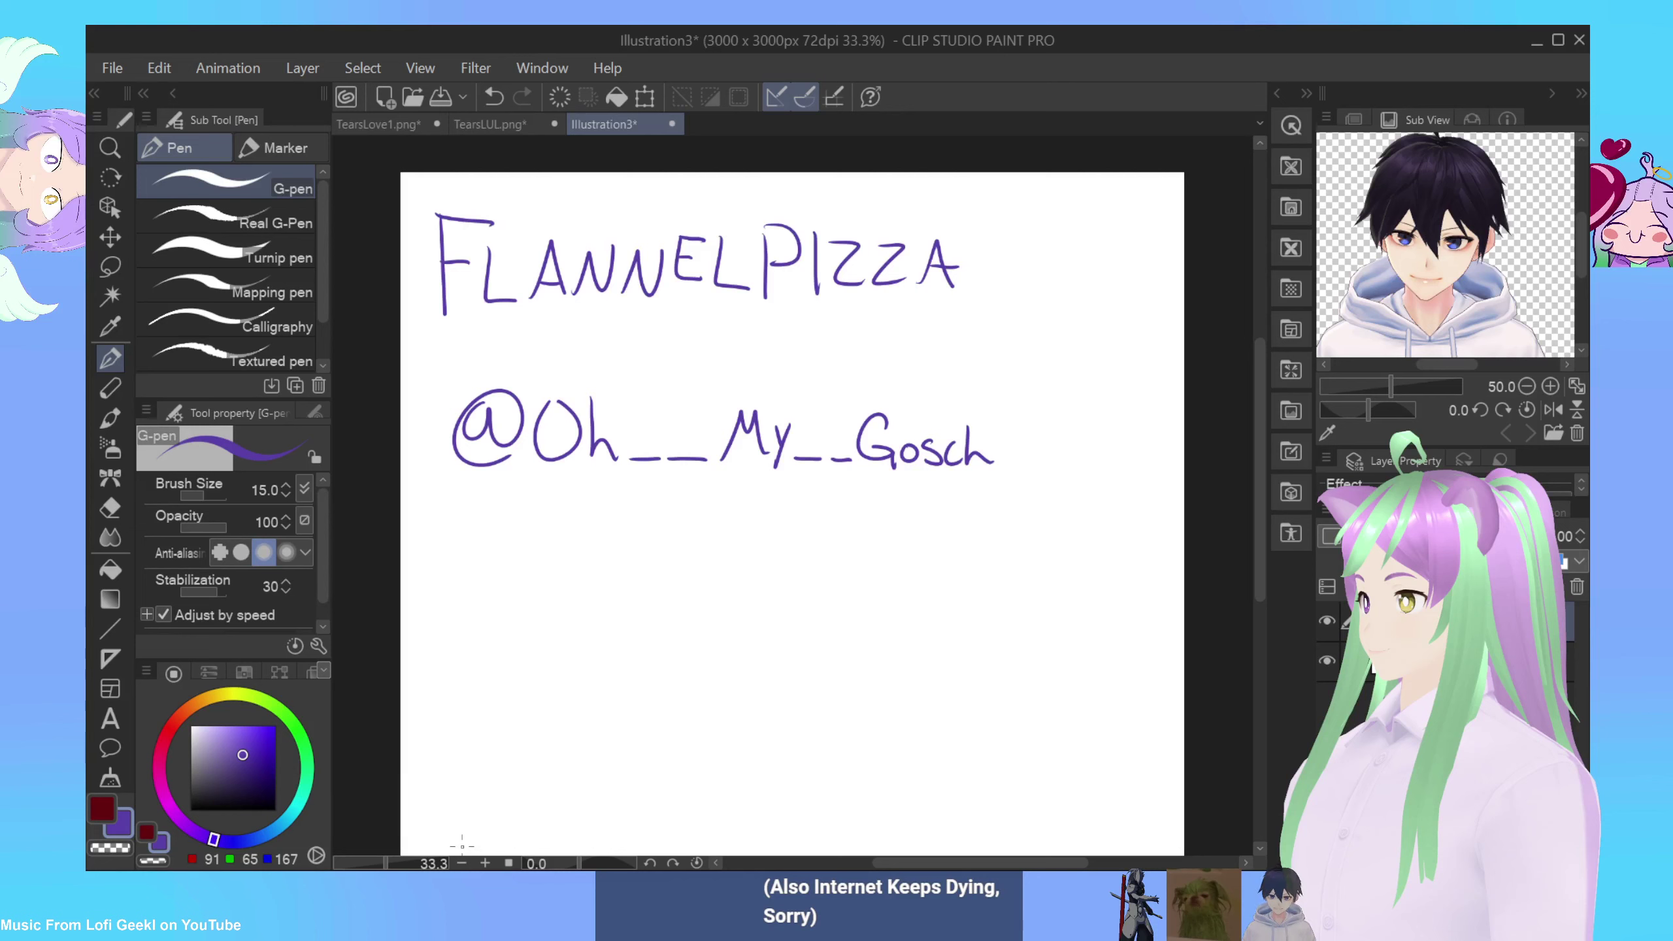
Step: Lasso the @ handle and move it up tight beneath the name
key(m)
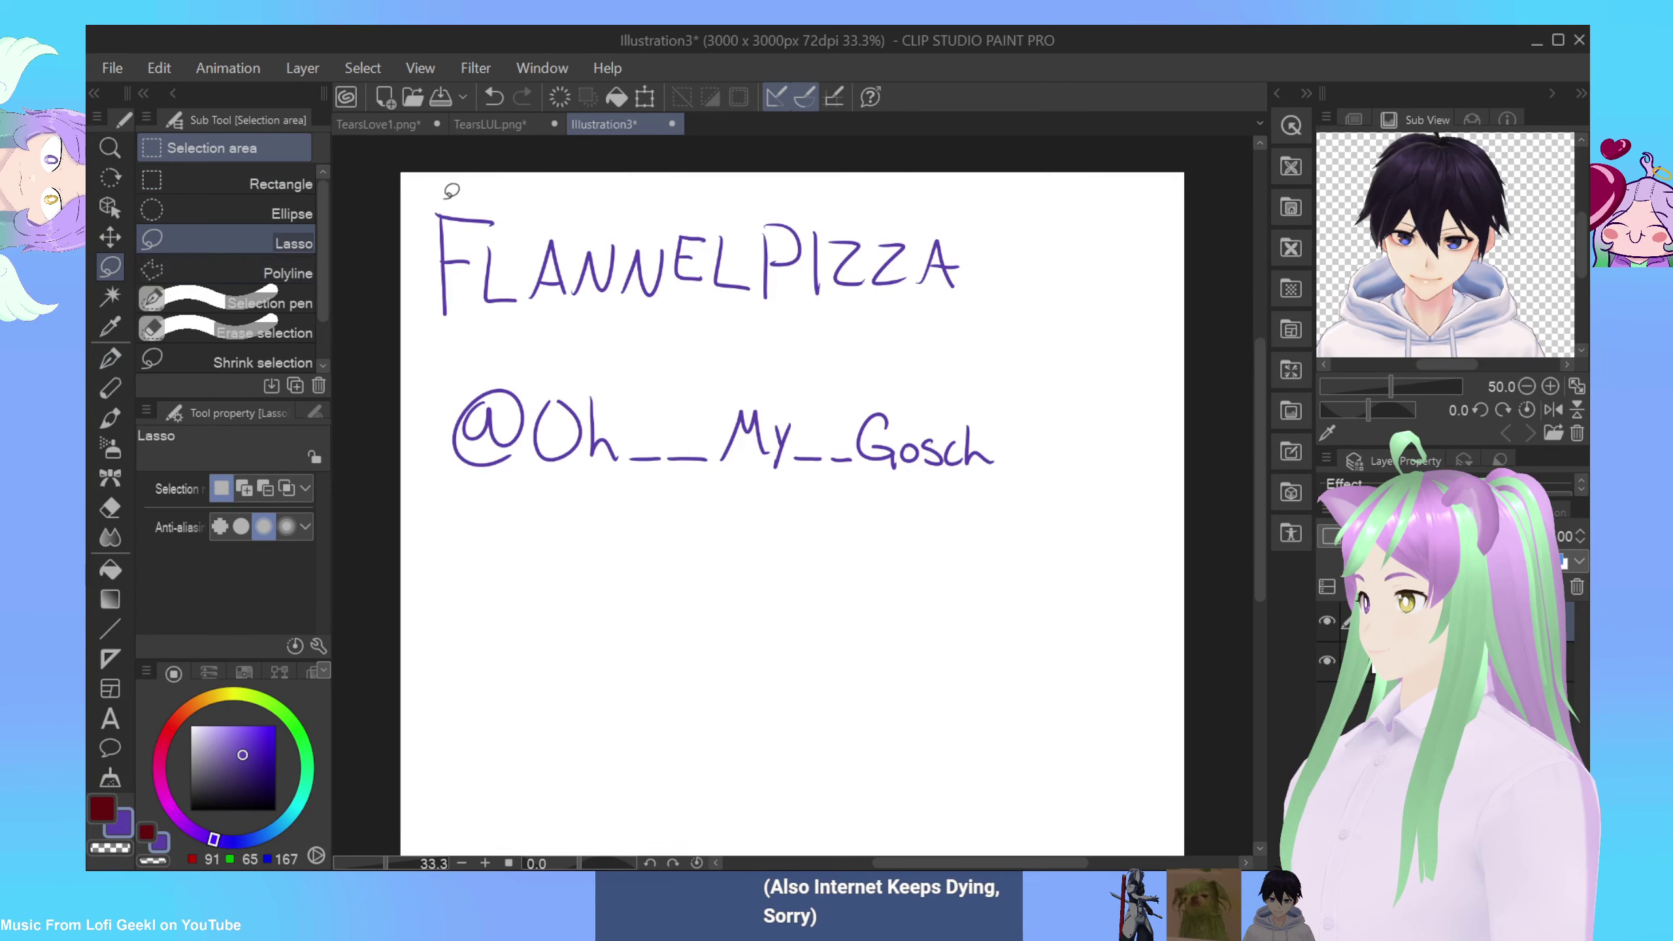
mouse_move(510, 352)
mouse_down()
mouse_move(446, 400)
mouse_move(628, 544)
mouse_move(1015, 503)
mouse_move(919, 346)
mouse_move(494, 356)
mouse_up()
click(835, 589)
drag(765, 512, 748, 431)
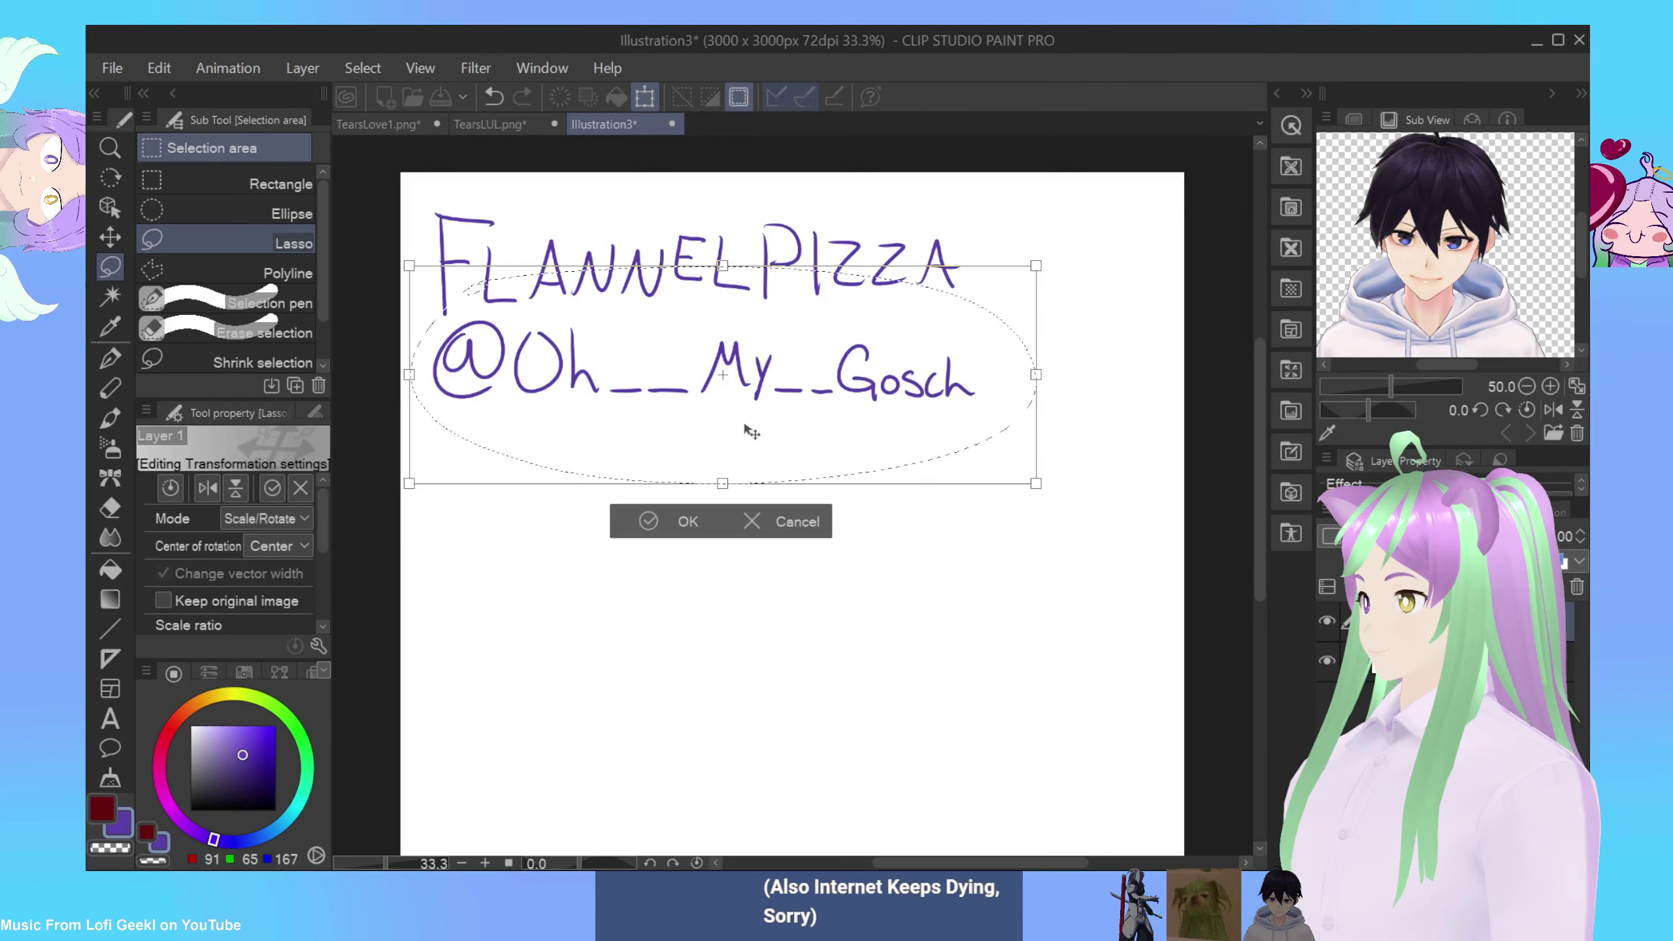
click(644, 528)
Step: Lasso both lettering lines together and start a text entry below them
click(441, 577)
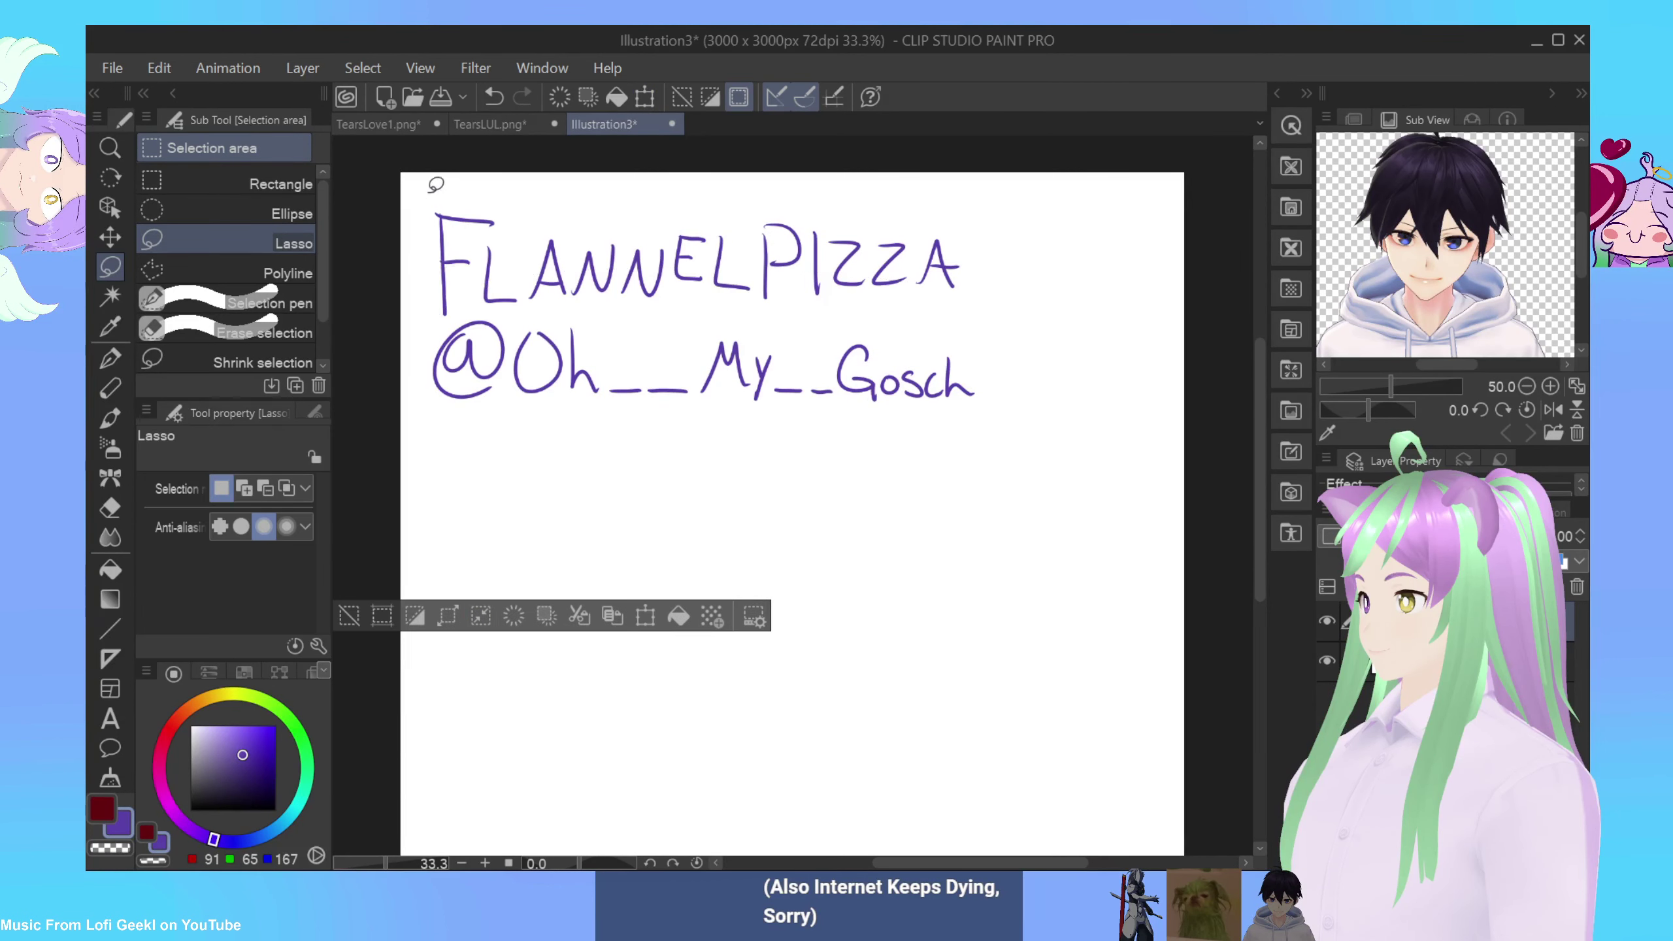
mouse_move(910, 432)
mouse_down()
mouse_move(983, 232)
mouse_move(764, 172)
mouse_move(431, 183)
mouse_up()
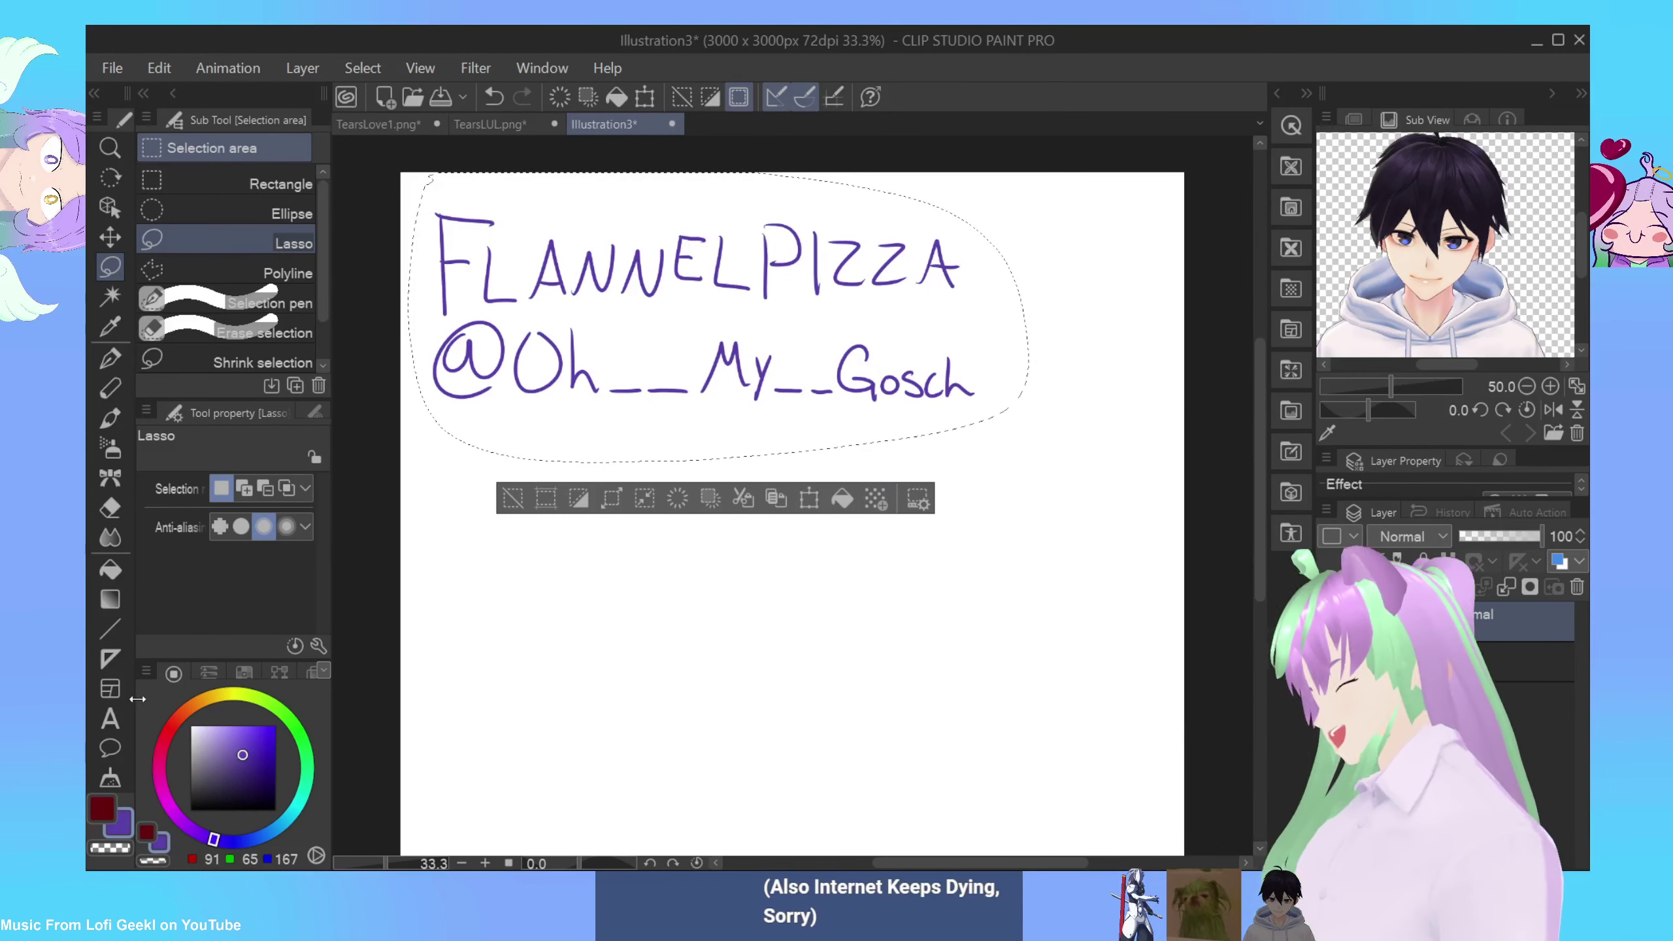
click(111, 719)
click(502, 670)
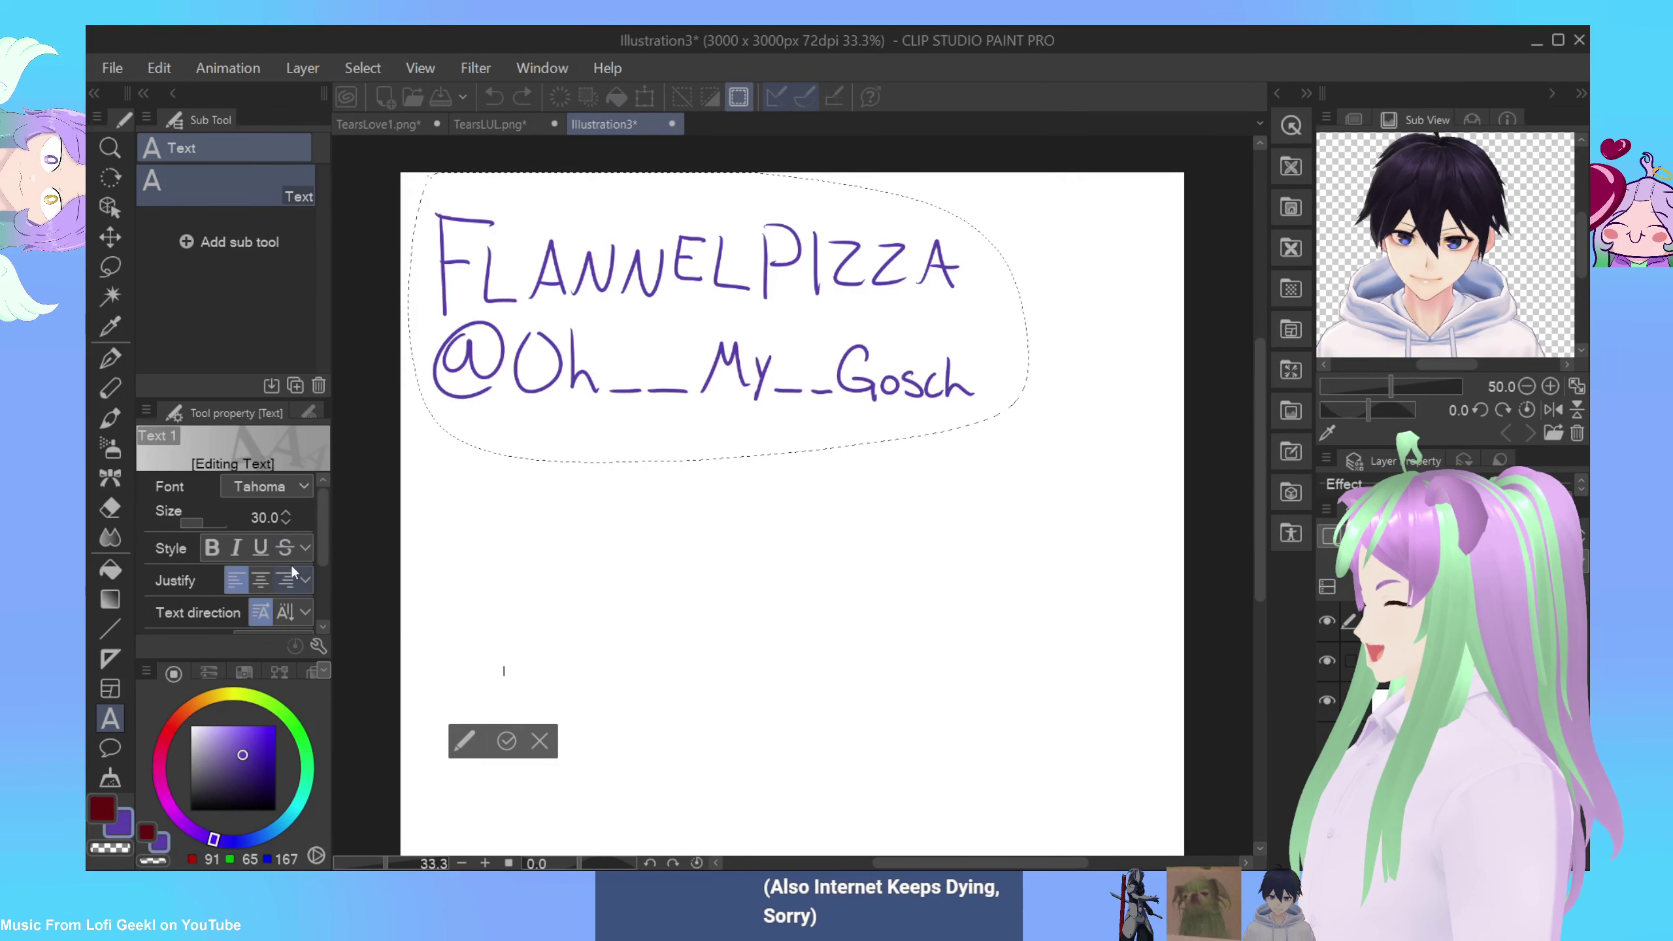
Step: Choose Segoe Print at size 76.1 for the text and begin typing the name
click(298, 486)
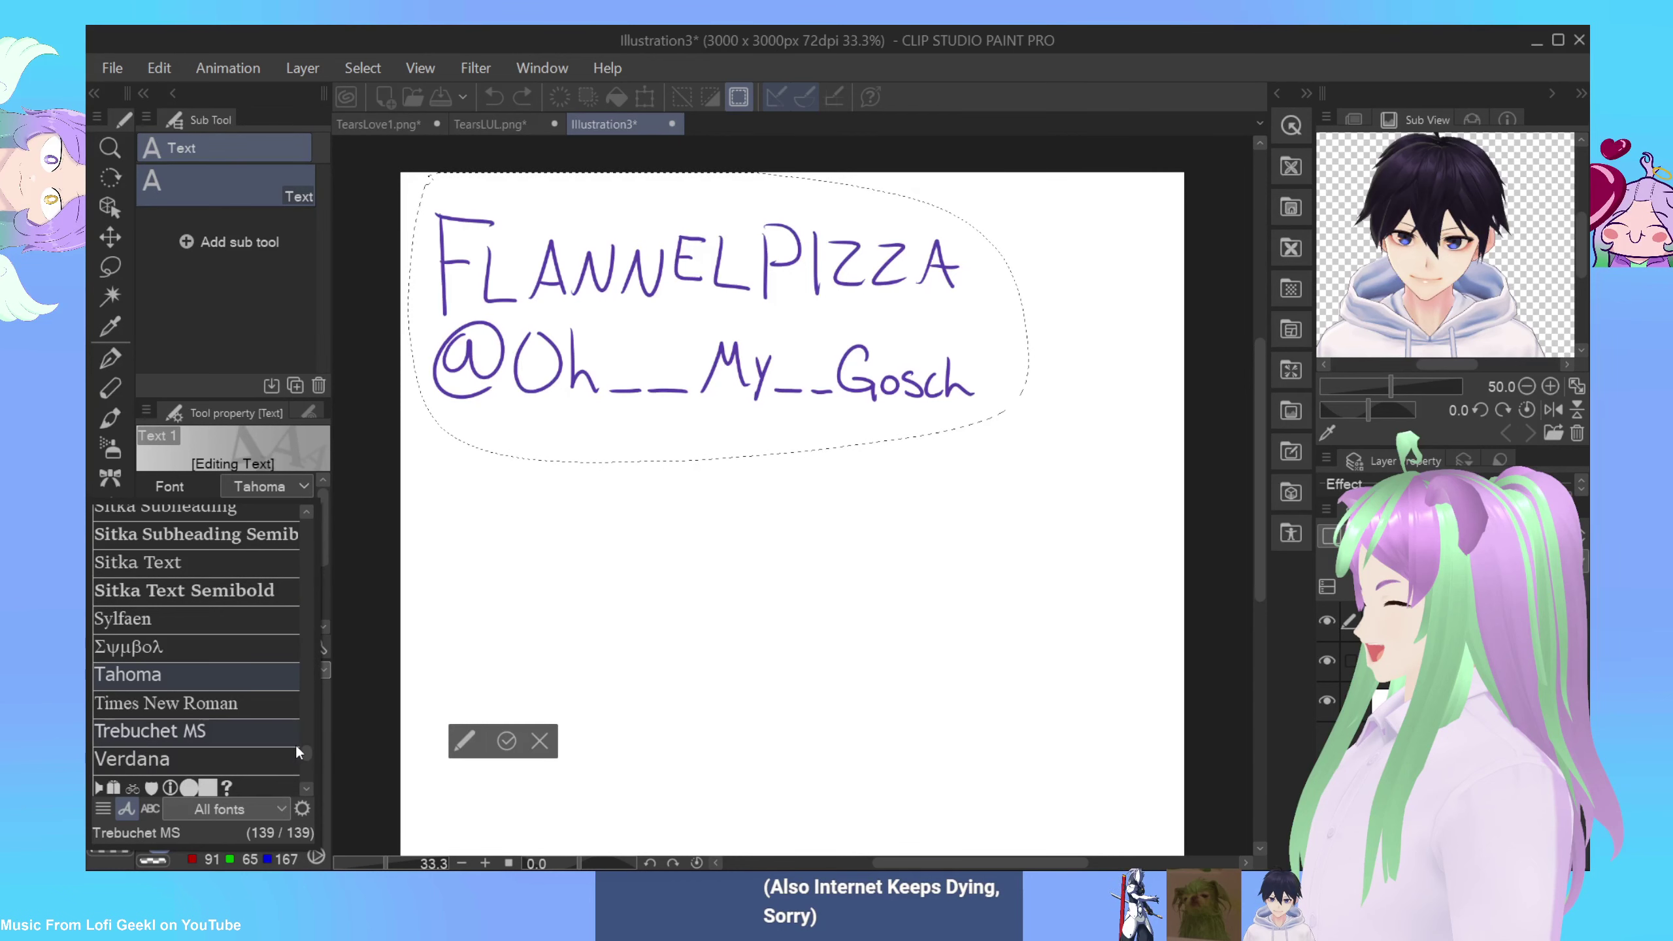
drag(303, 753, 325, 672)
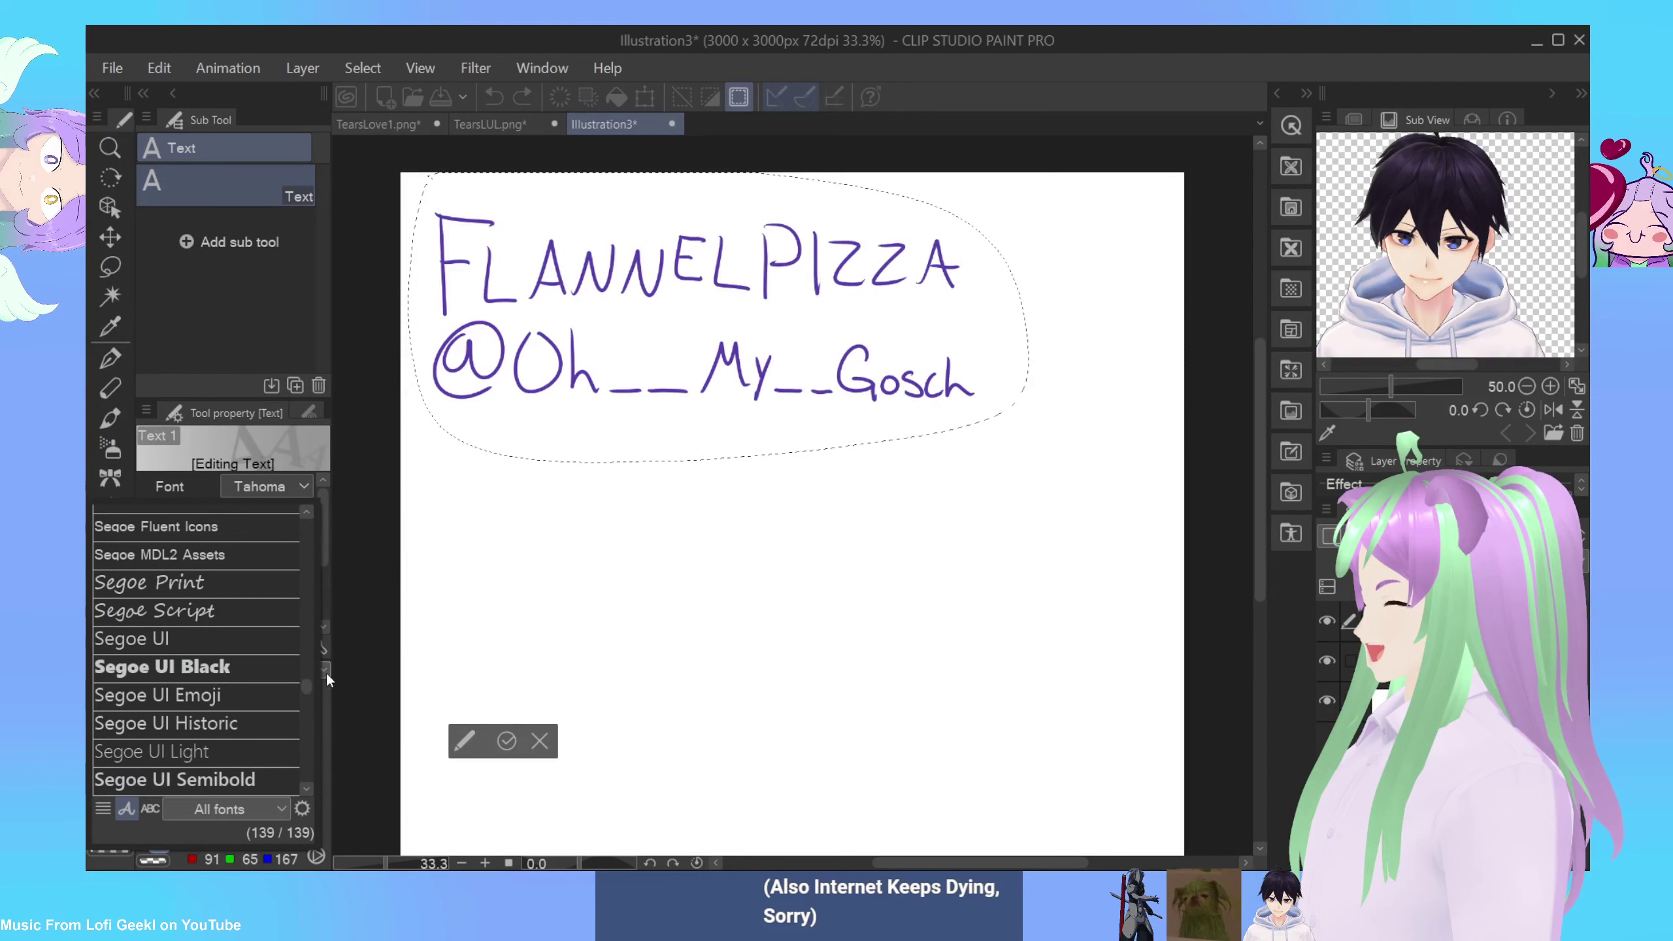
click(238, 582)
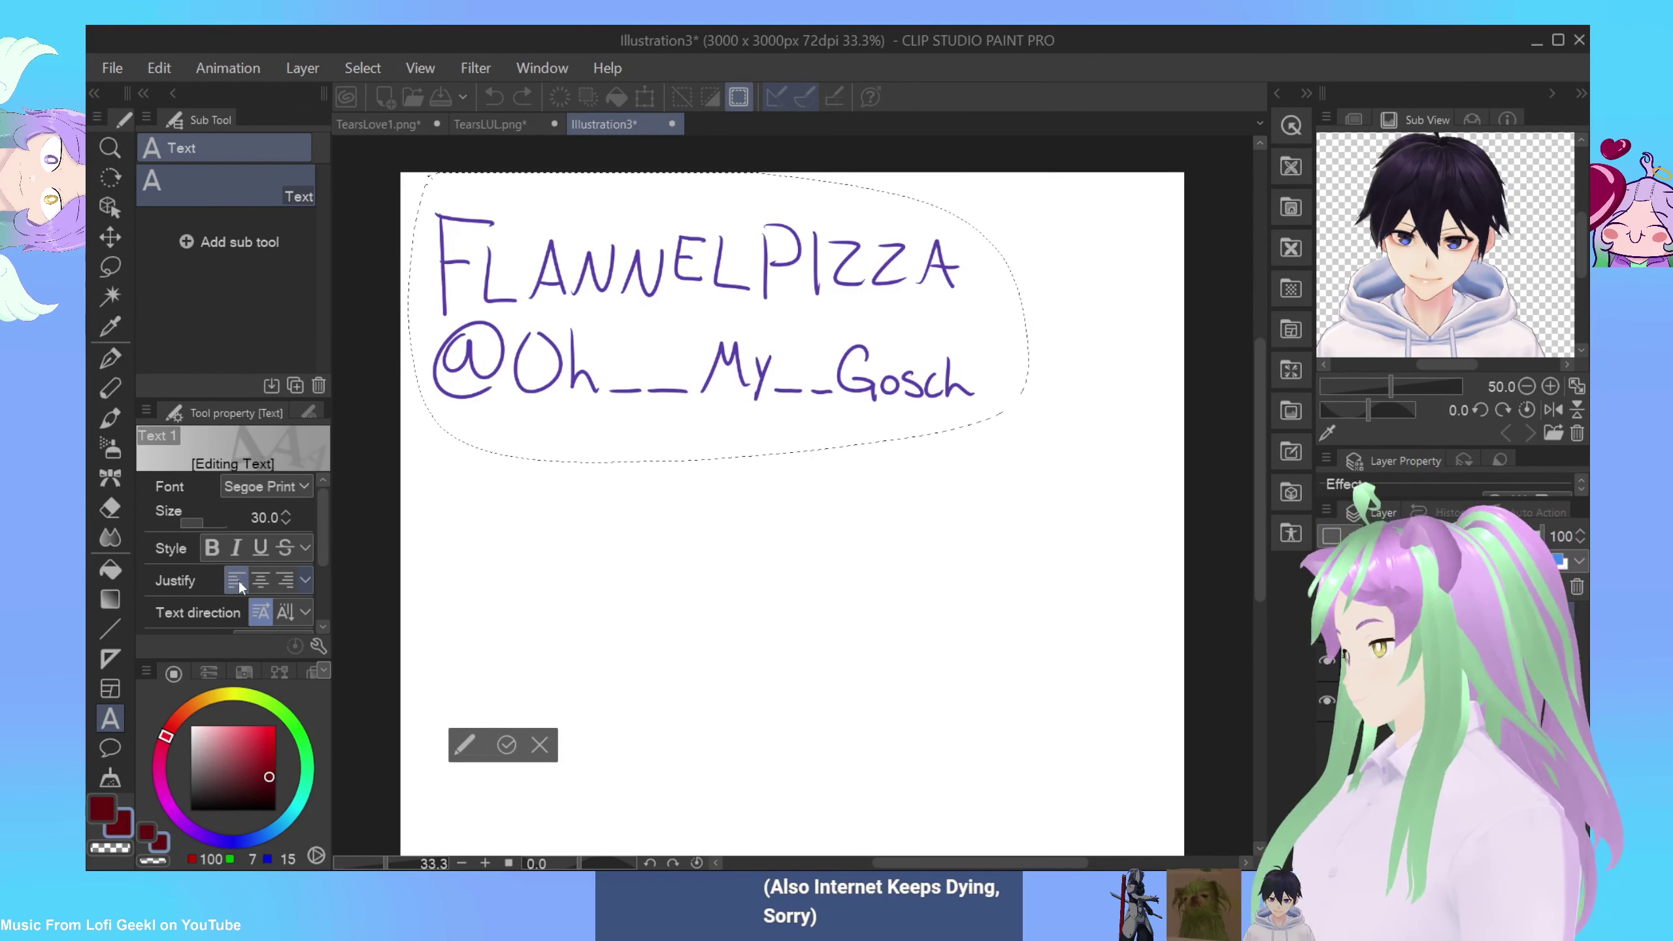
click(213, 527)
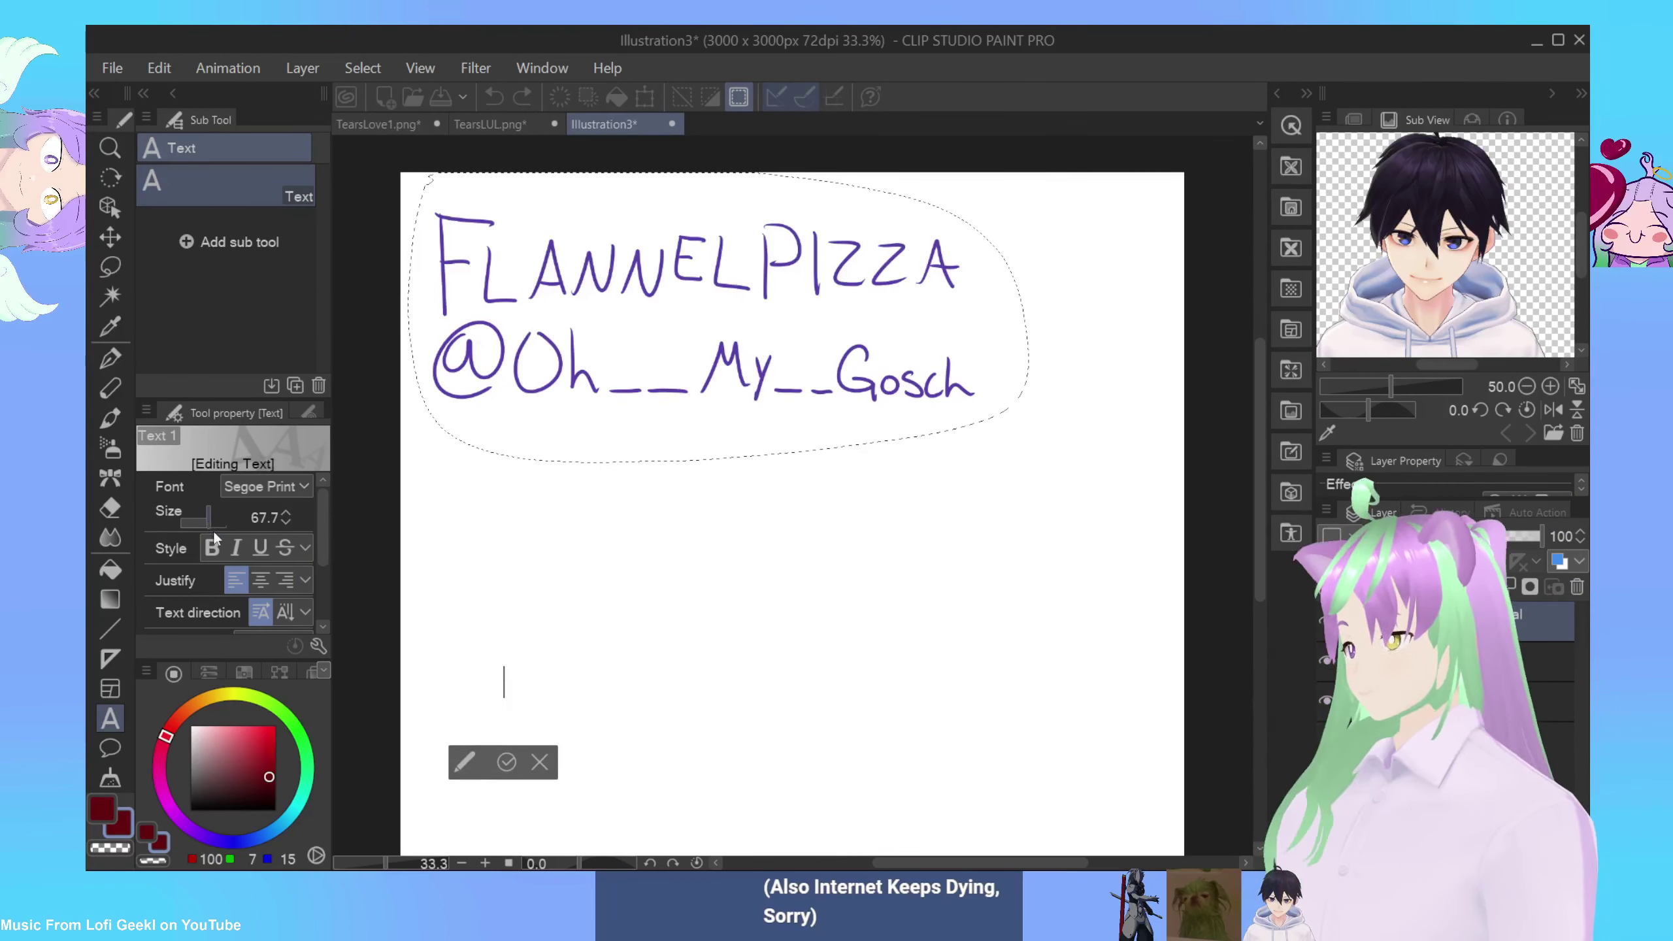
drag(222, 527, 247, 549)
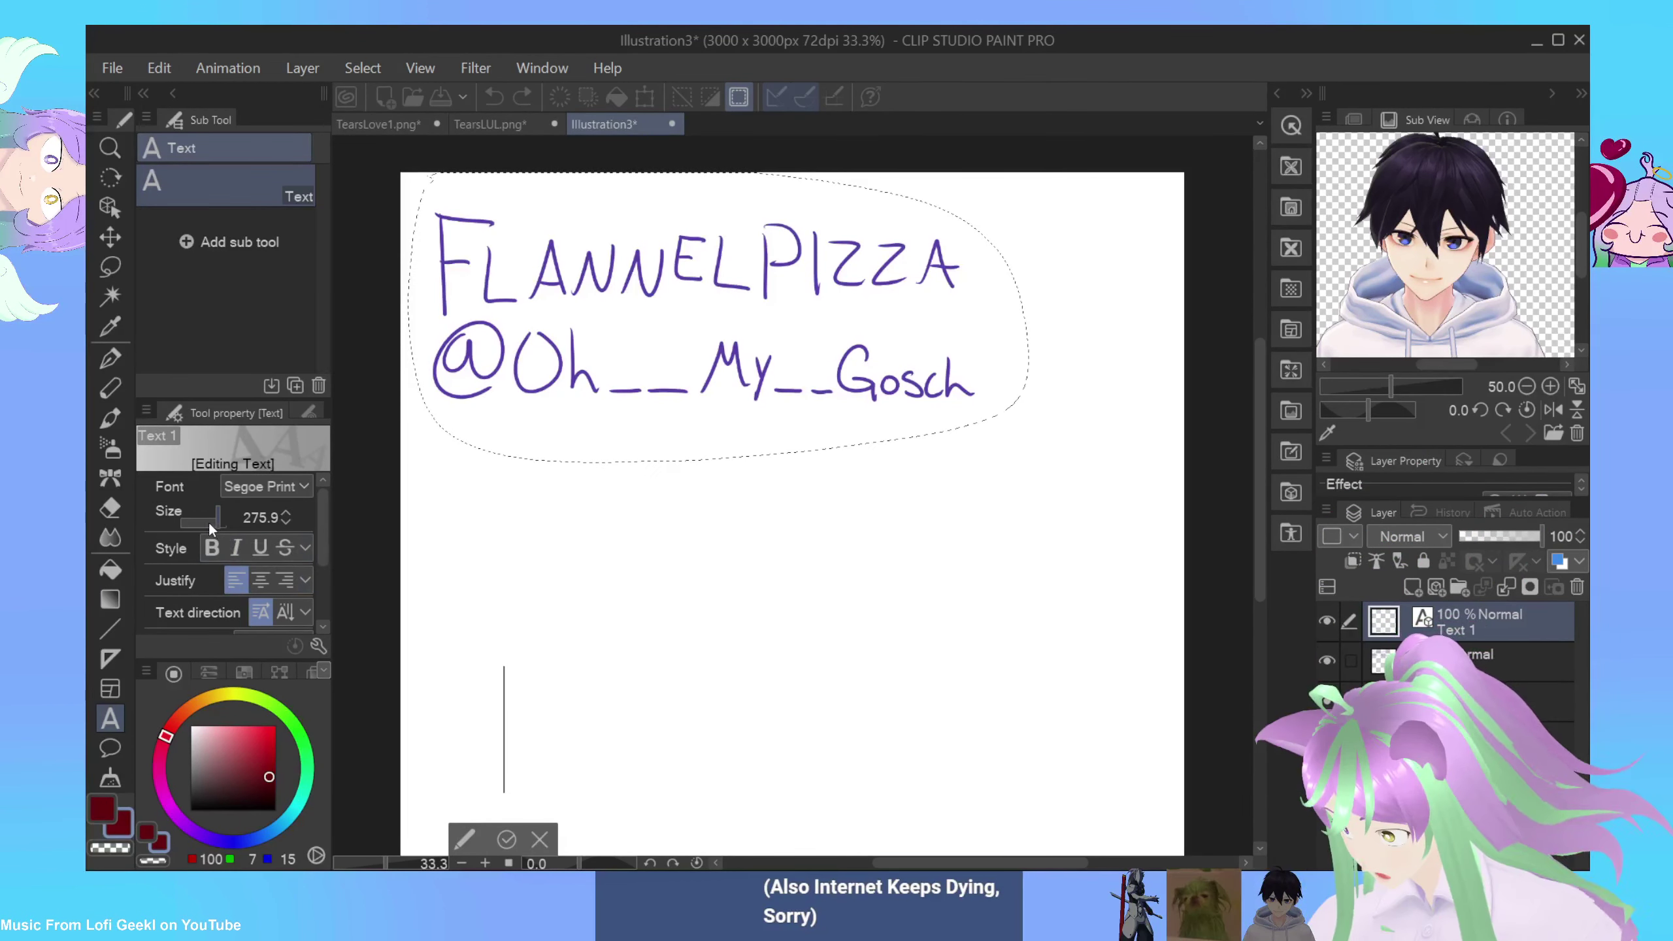
click(210, 522)
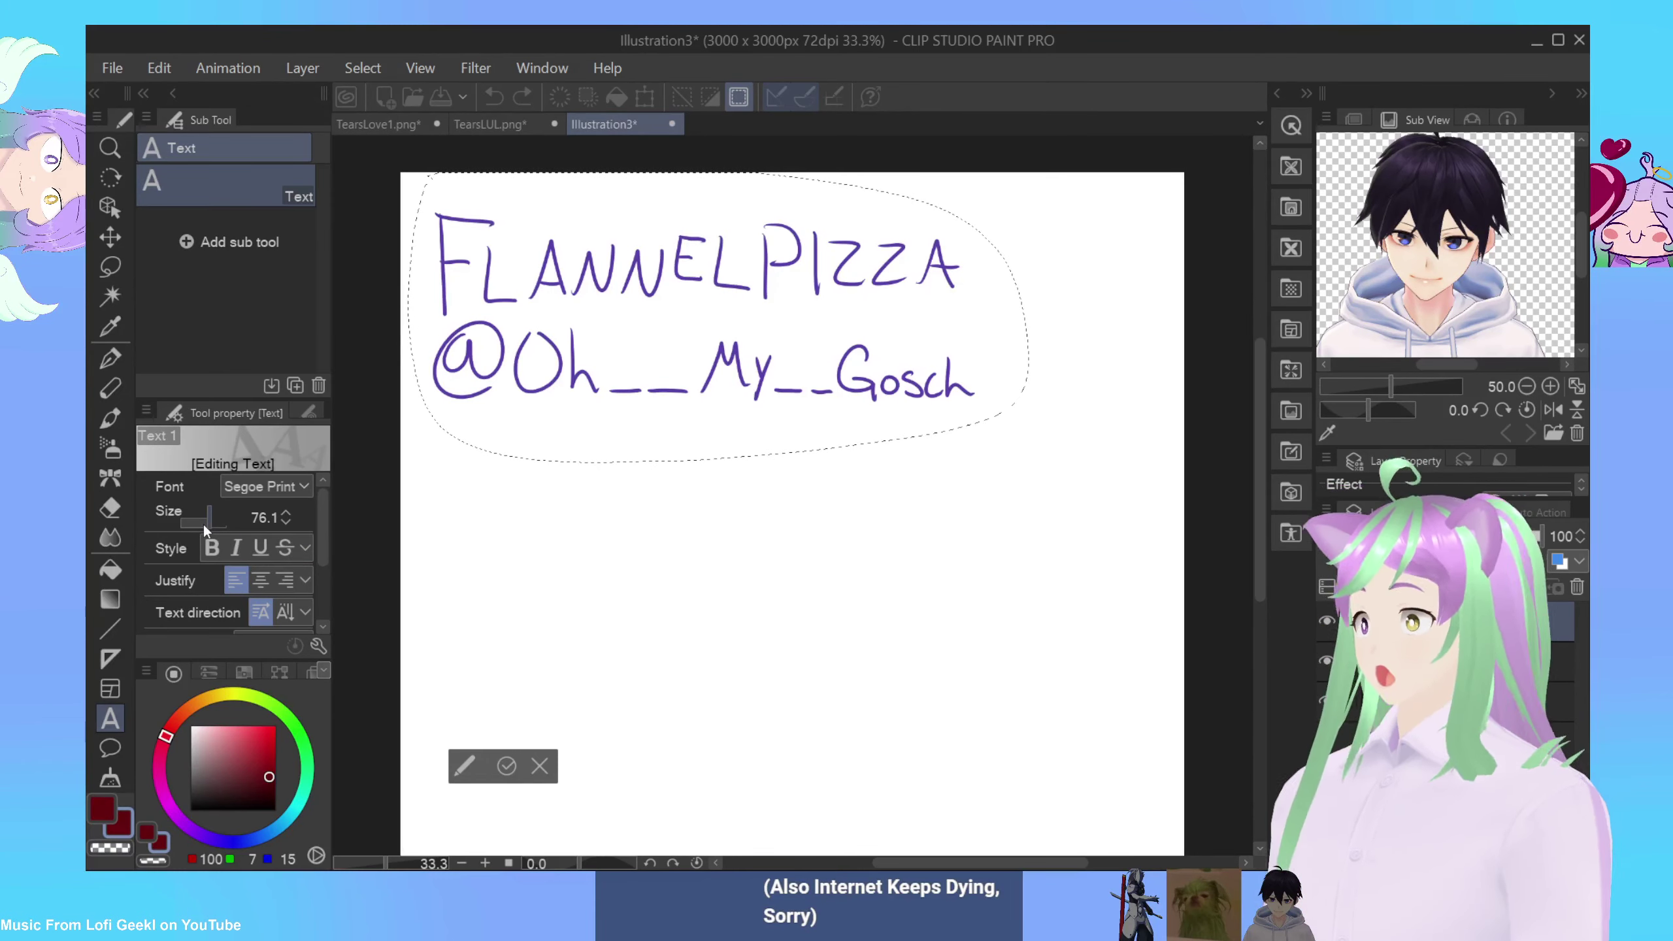
text(FLANNEK)
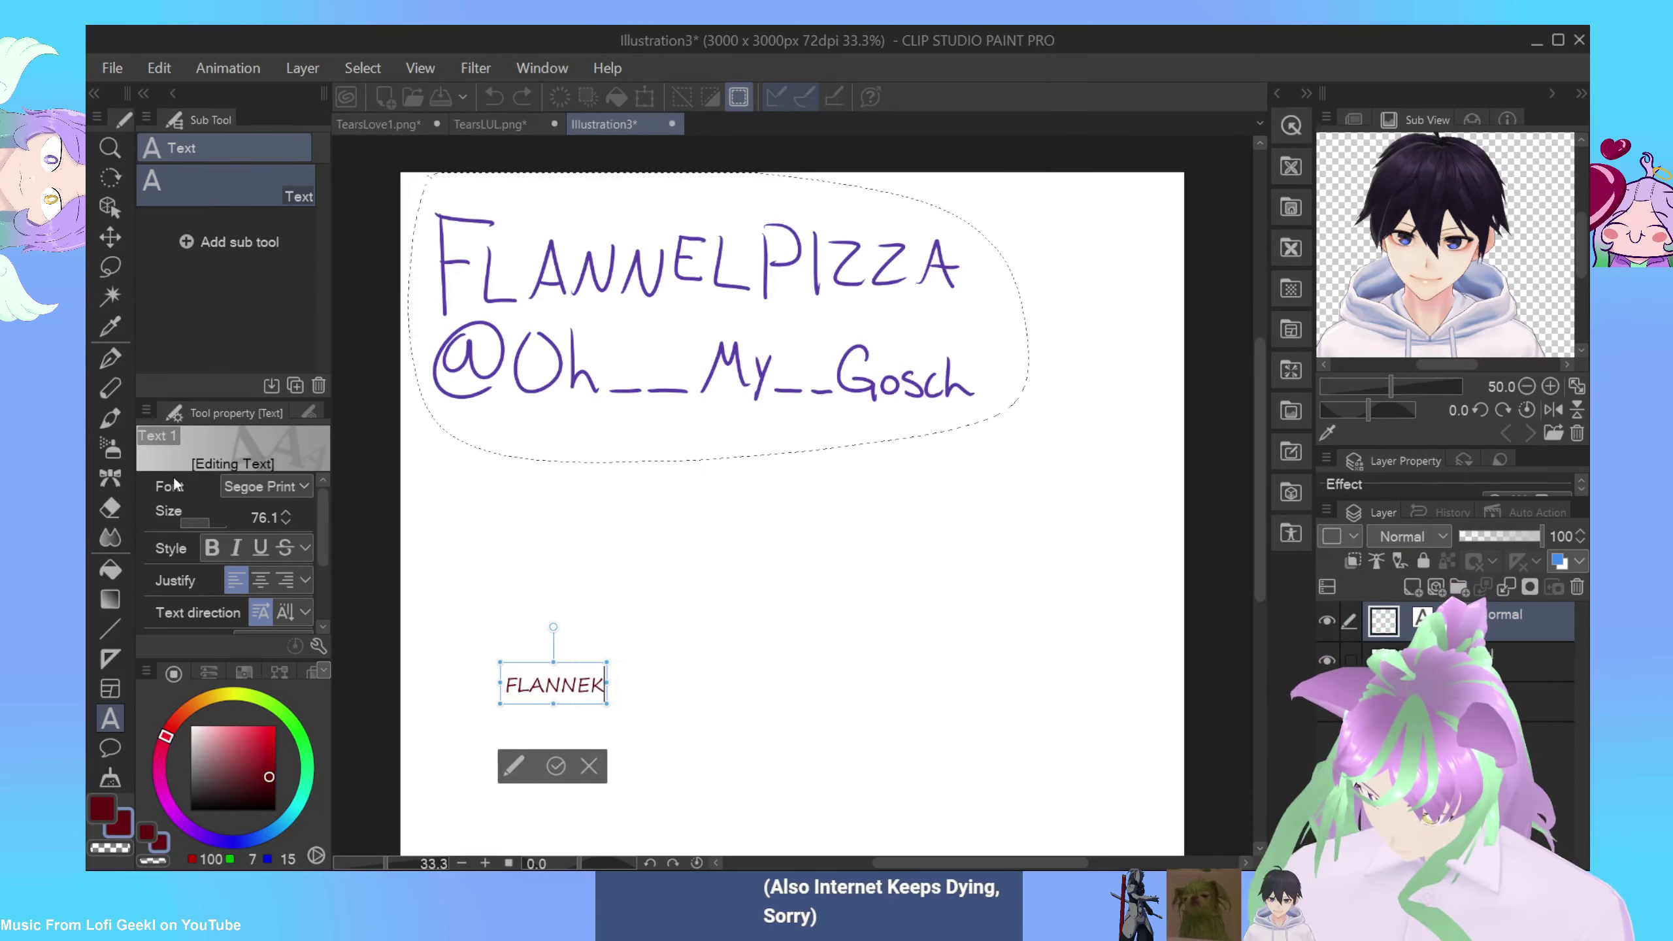
Step: Type 'FLANNELPIZZA | ' followed by the @ handle, fixing typos, and commit the text
key(BackSpace)
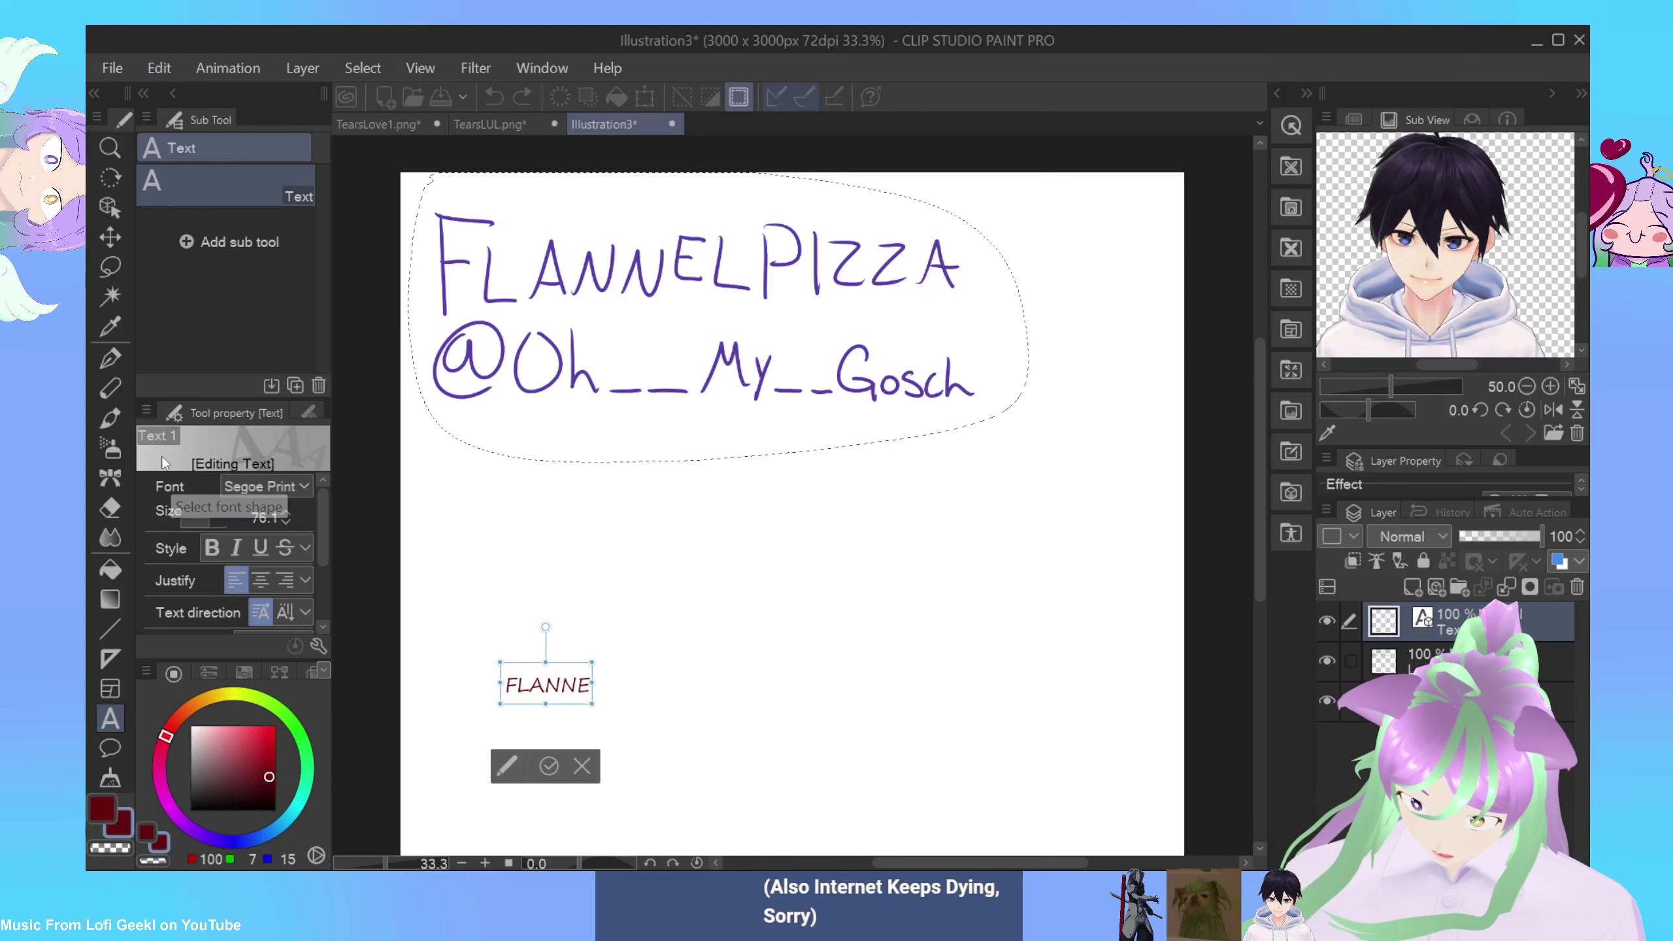
text(LPIZZA )
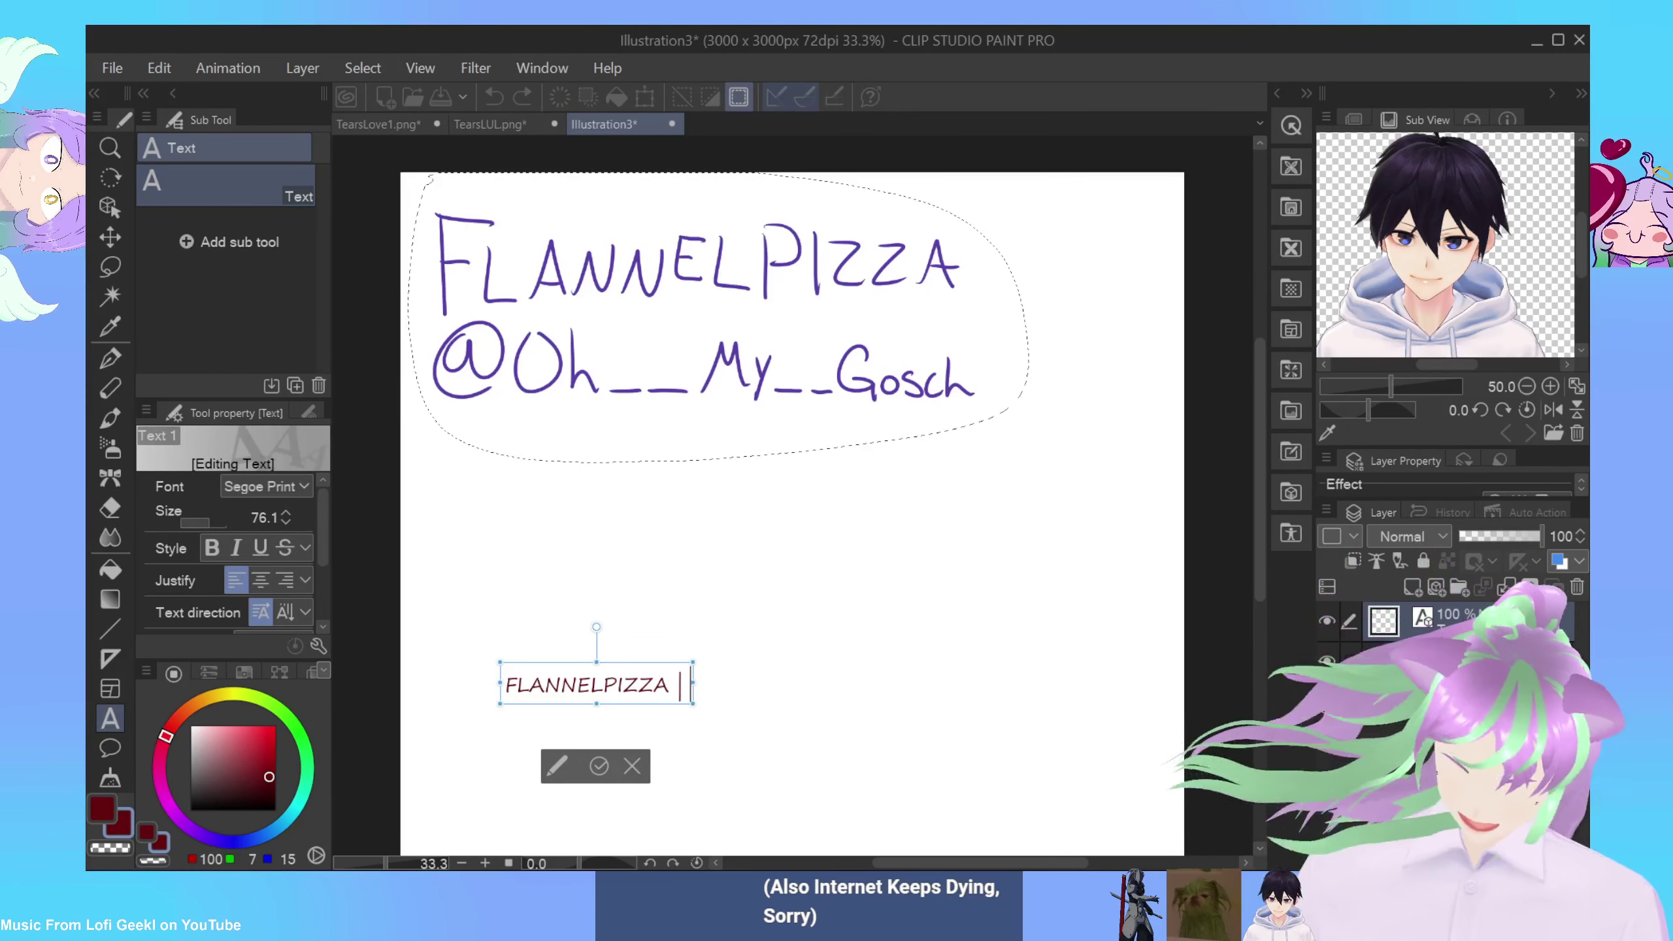
text(  OH)
key(BackSpace)
key(BackSpace)
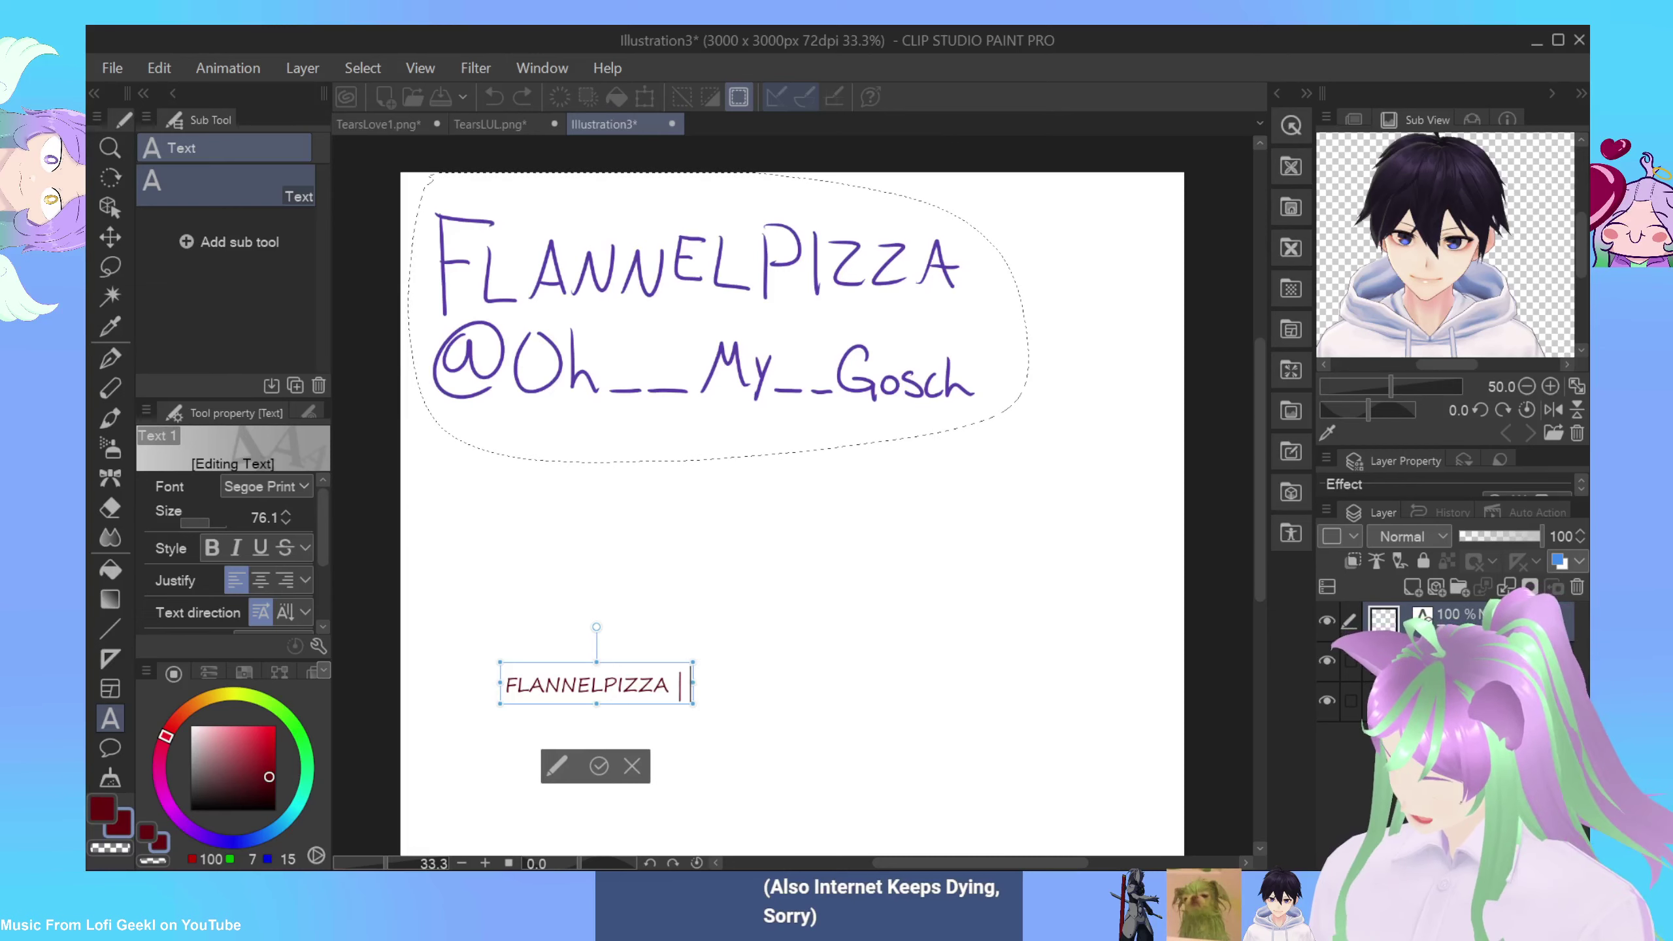
text(@Oh__)
key(BackSpace)
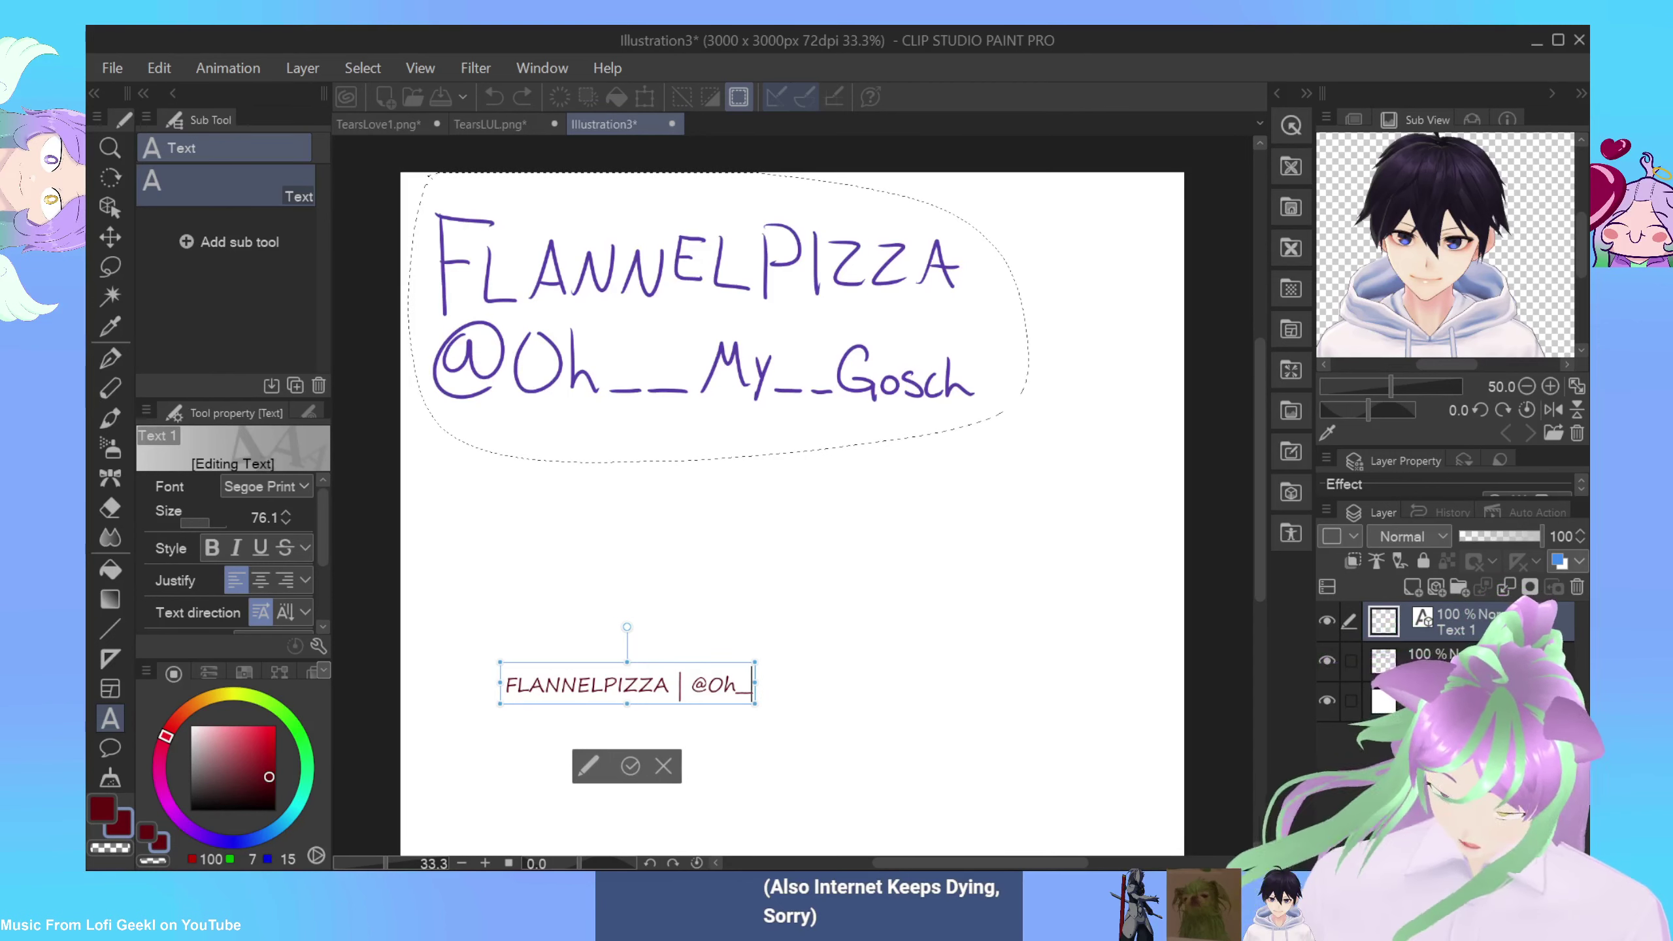
text(My_Gosch)
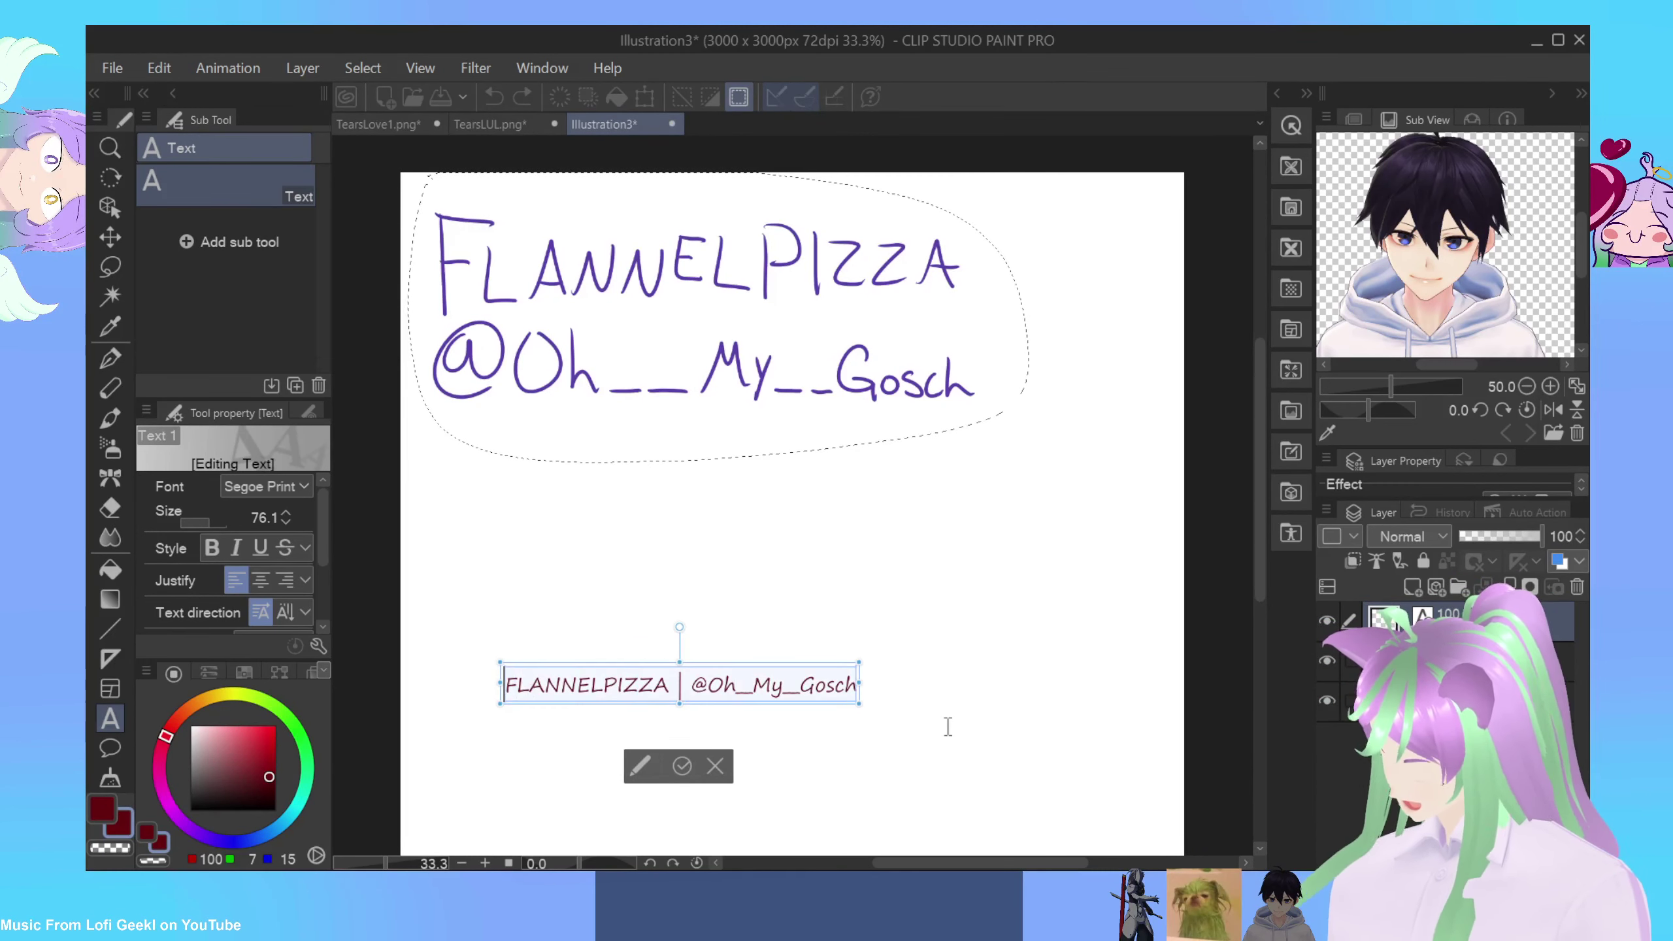
key(Escape)
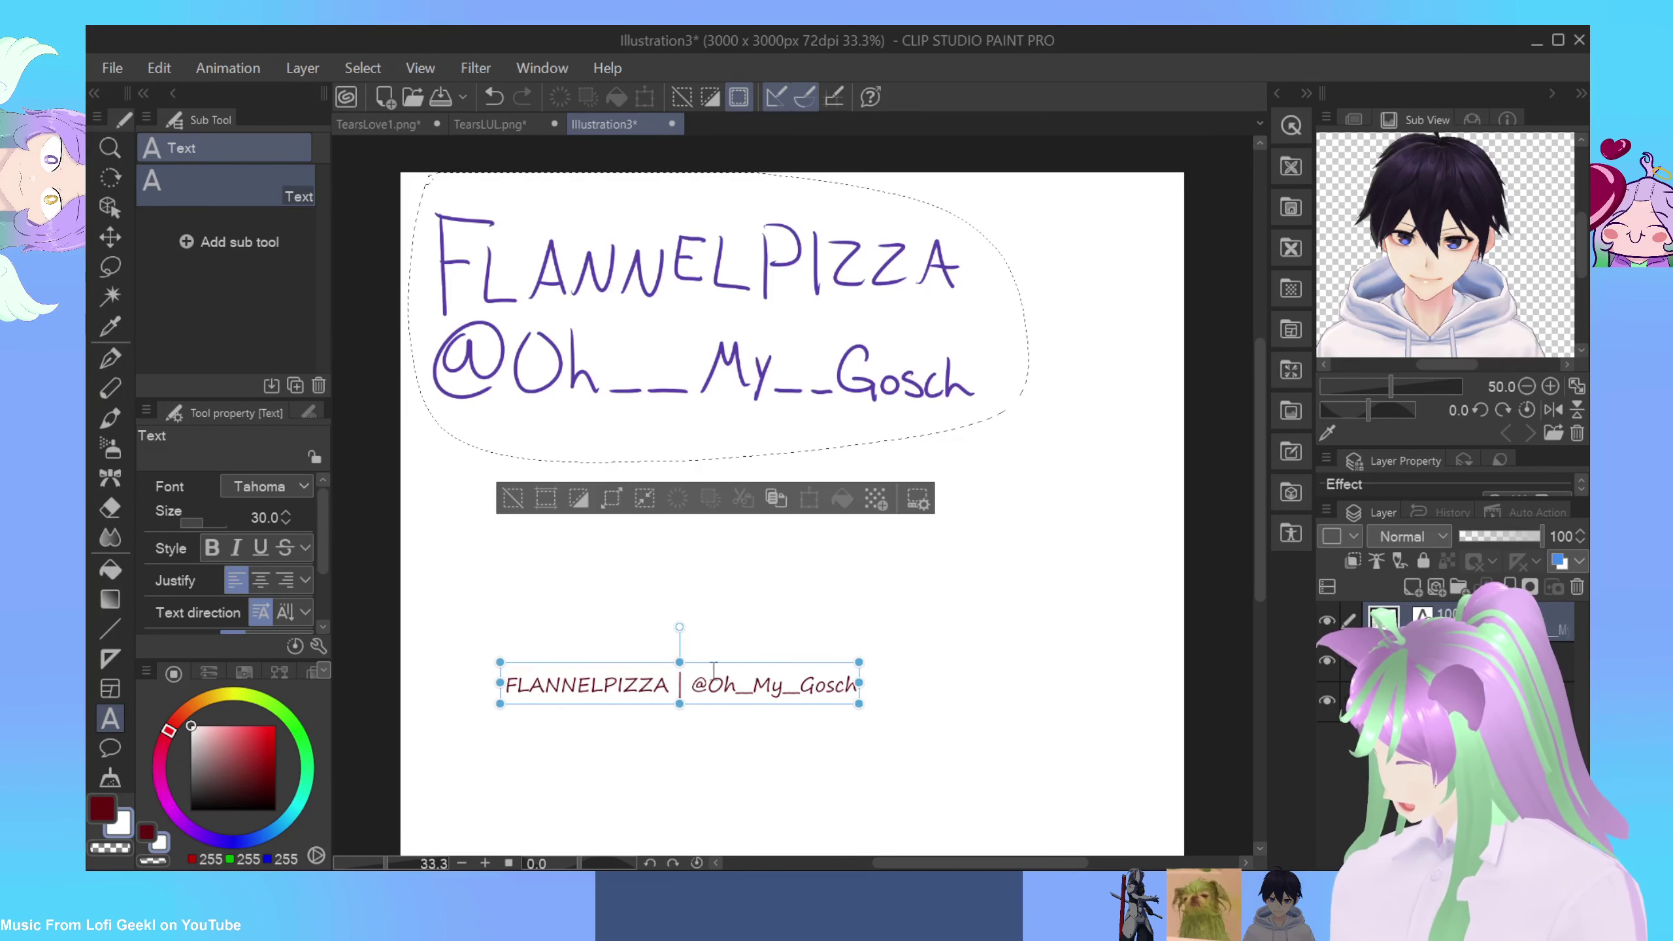
Step: Copy the watermark line and paste a second copy at its end
click(735, 688)
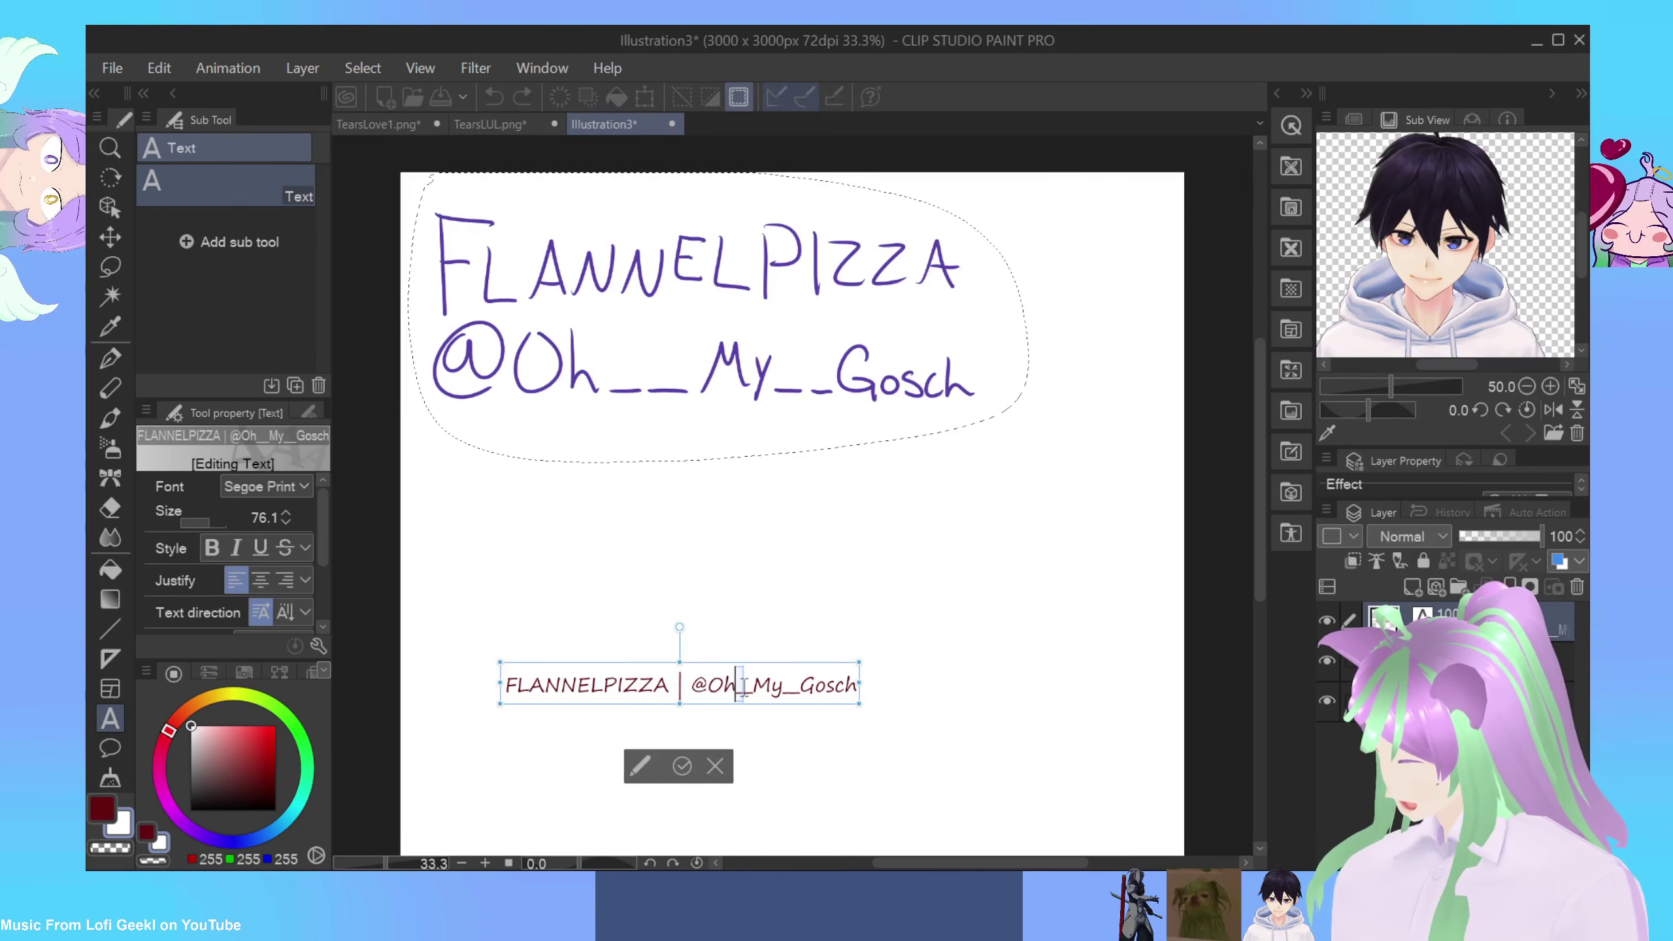
key(shift+Left)
key(shift+Left)
key(shift+Left)
key(shift+Left)
key(shift+Left)
key(shift+Left)
key(shift+Left)
key(shift+Left)
key(shift+Left)
key(shift+Left)
key(shift+Left)
key(shift+Left)
key(shift+Left)
key(shift+Left)
key(shift+Left)
key(shift+Left)
key(shift+Left)
key(shift+Left)
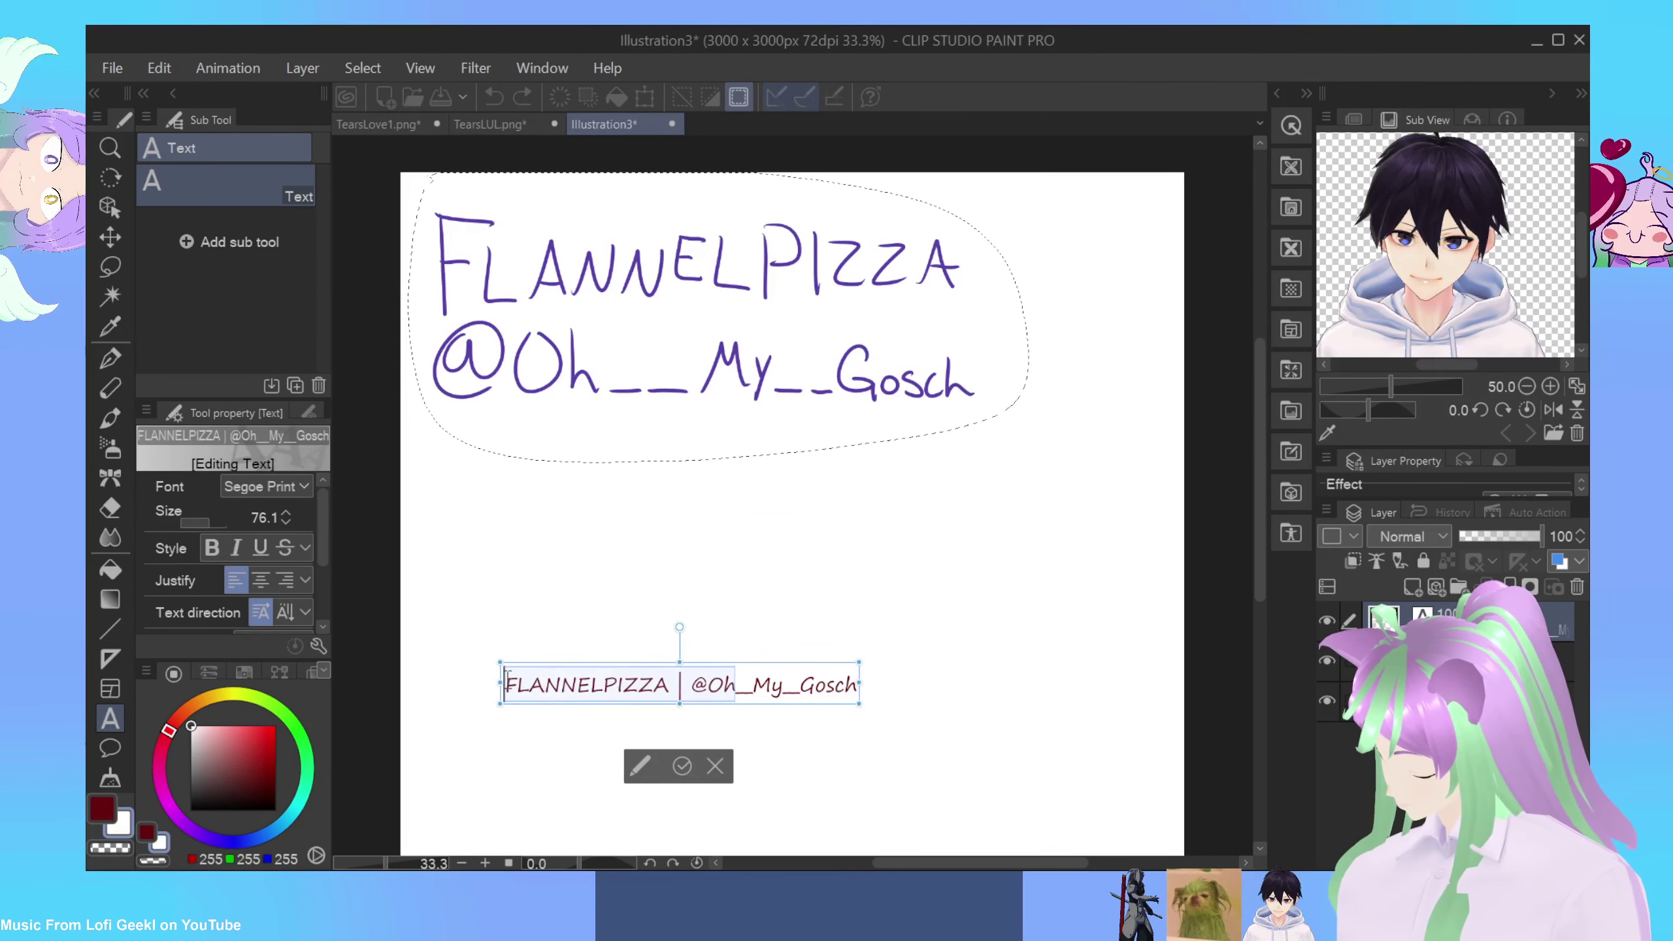
drag(857, 688, 429, 656)
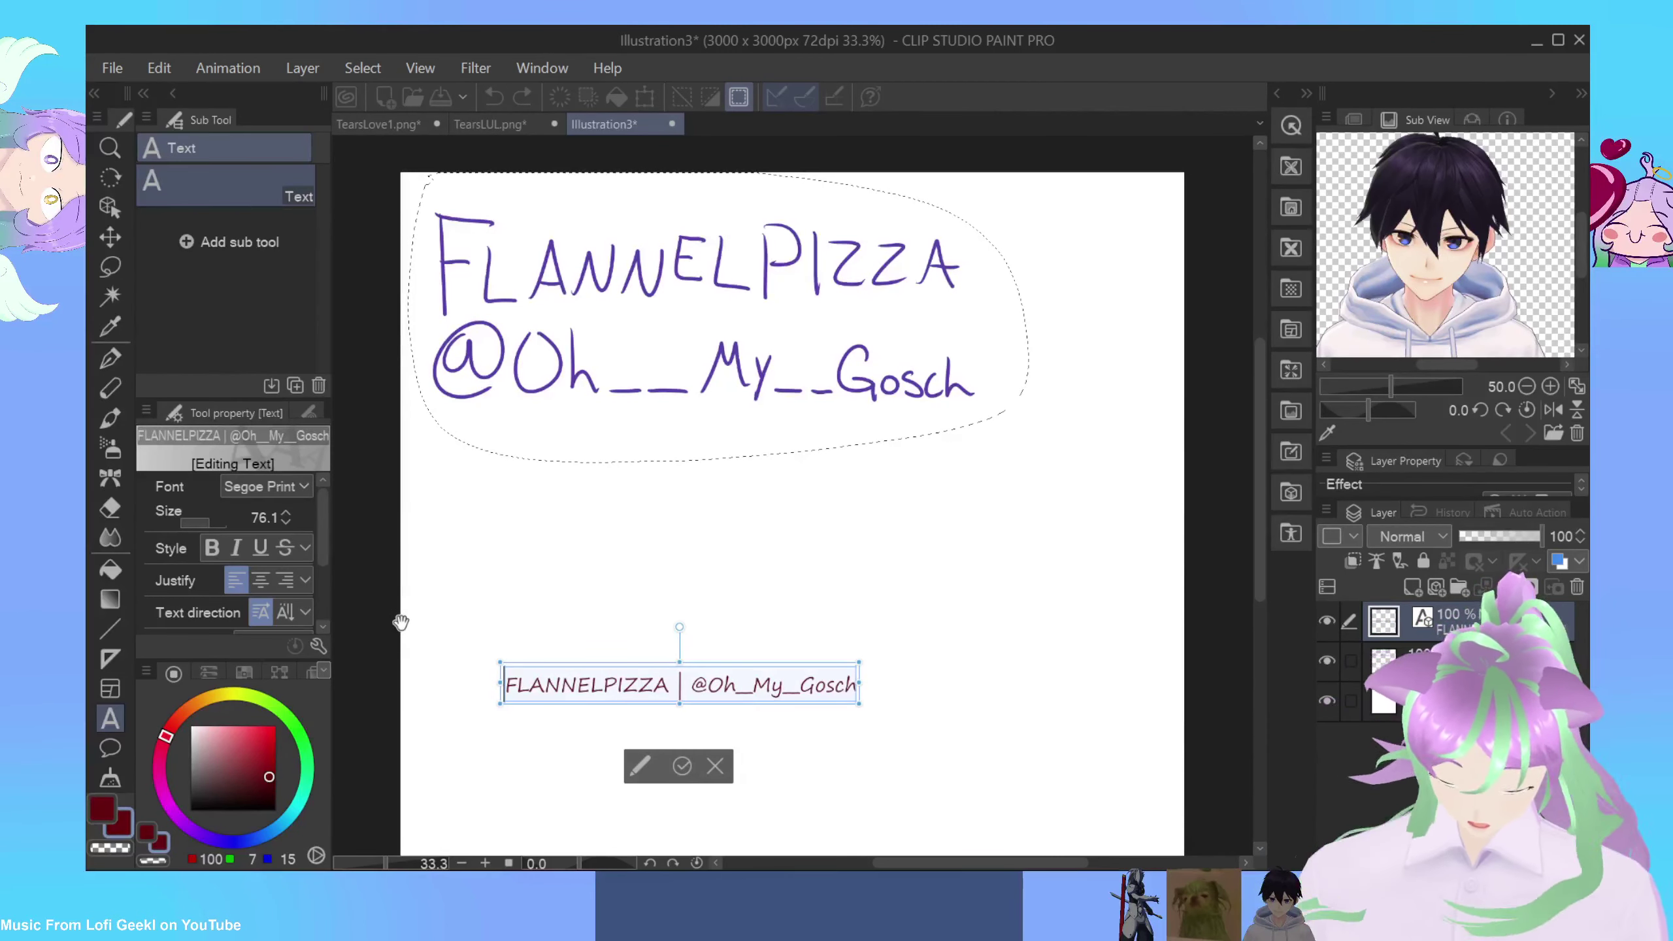
click(854, 699)
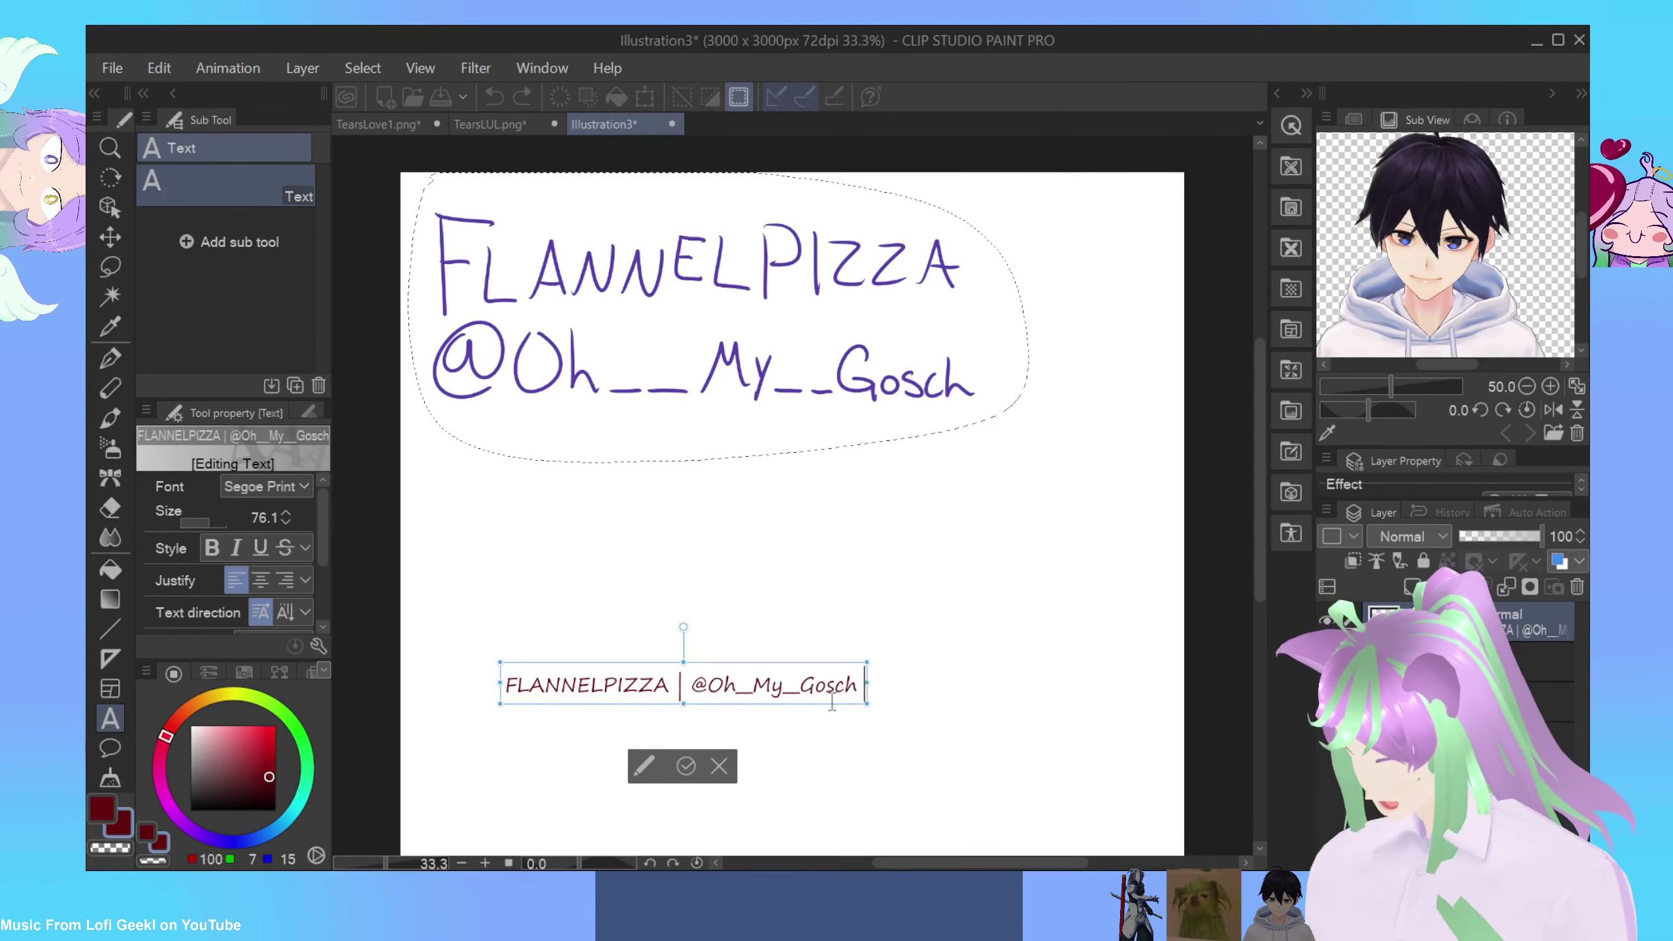
text(FLANNELPIZZA | @Oh_My_Gosch)
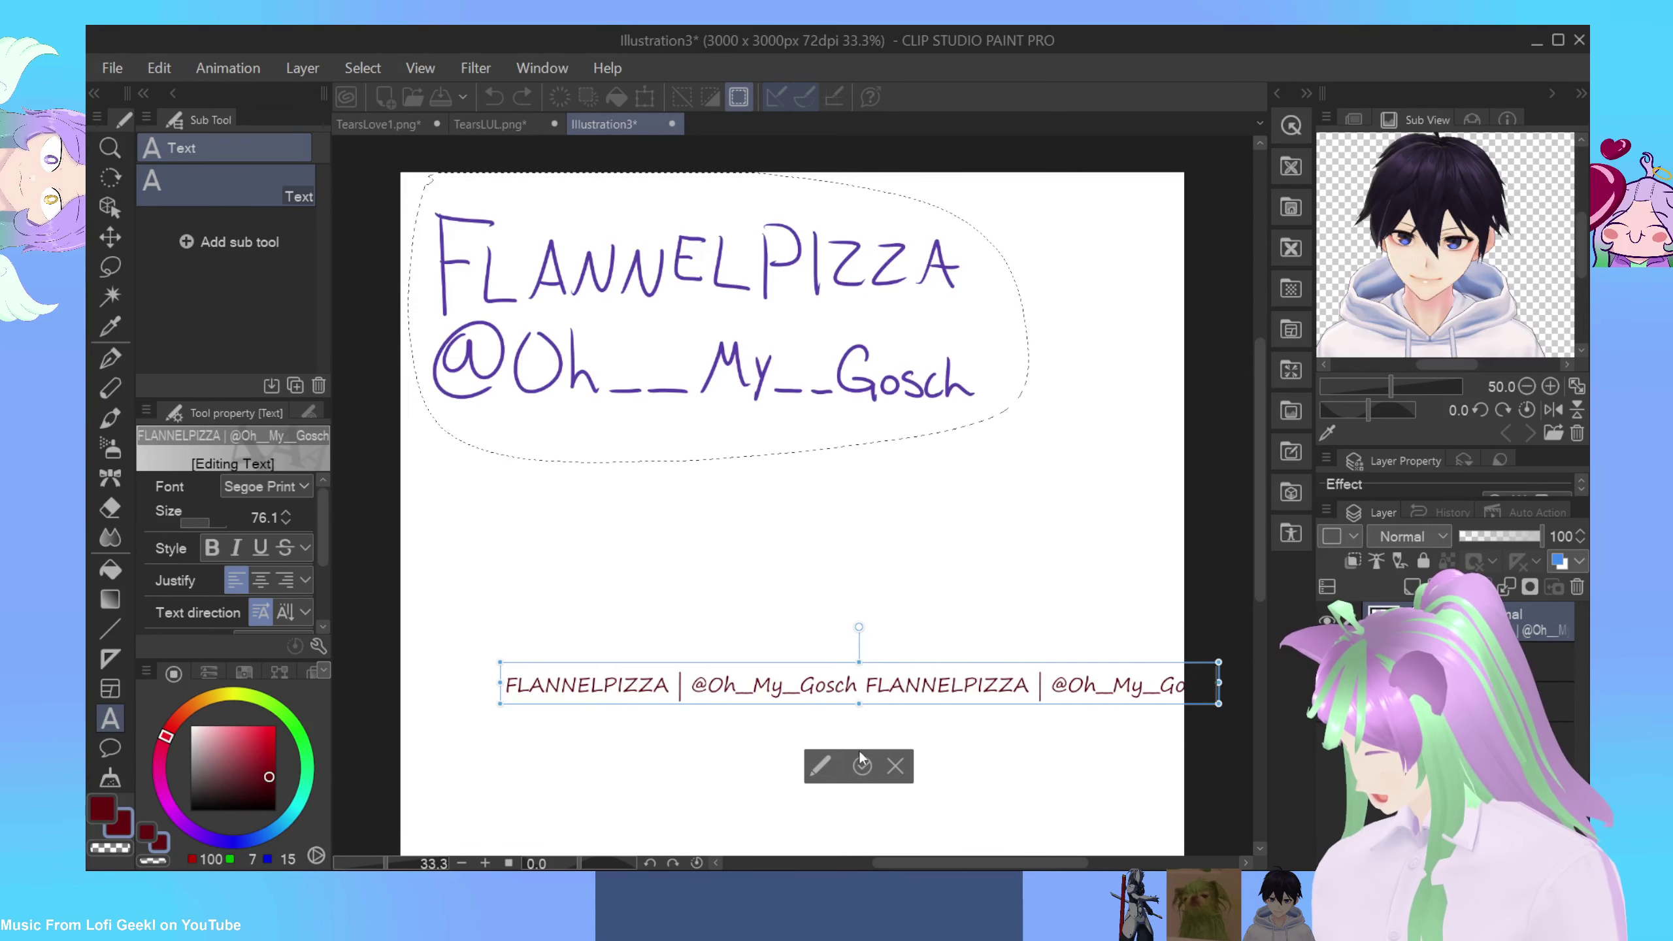
Step: Select the doubled watermark line and bring up the TearsLUL.png document
mouse_move(805, 727)
mouse_down()
mouse_move(718, 718)
mouse_move(793, 721)
mouse_up()
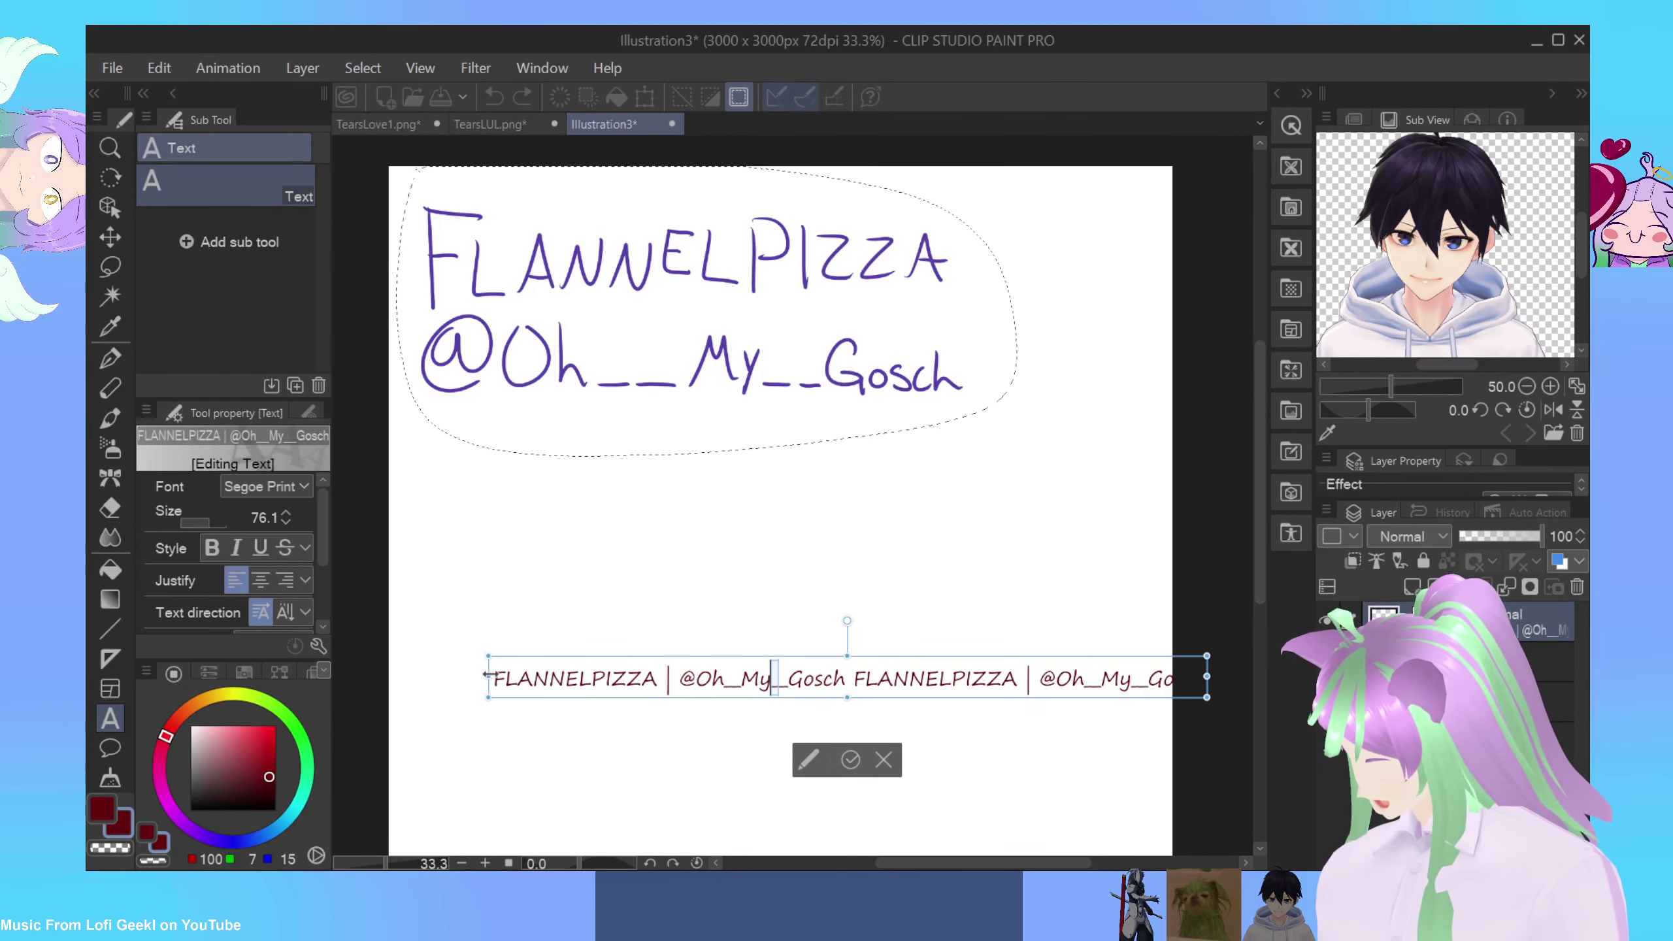
drag(492, 676, 1198, 679)
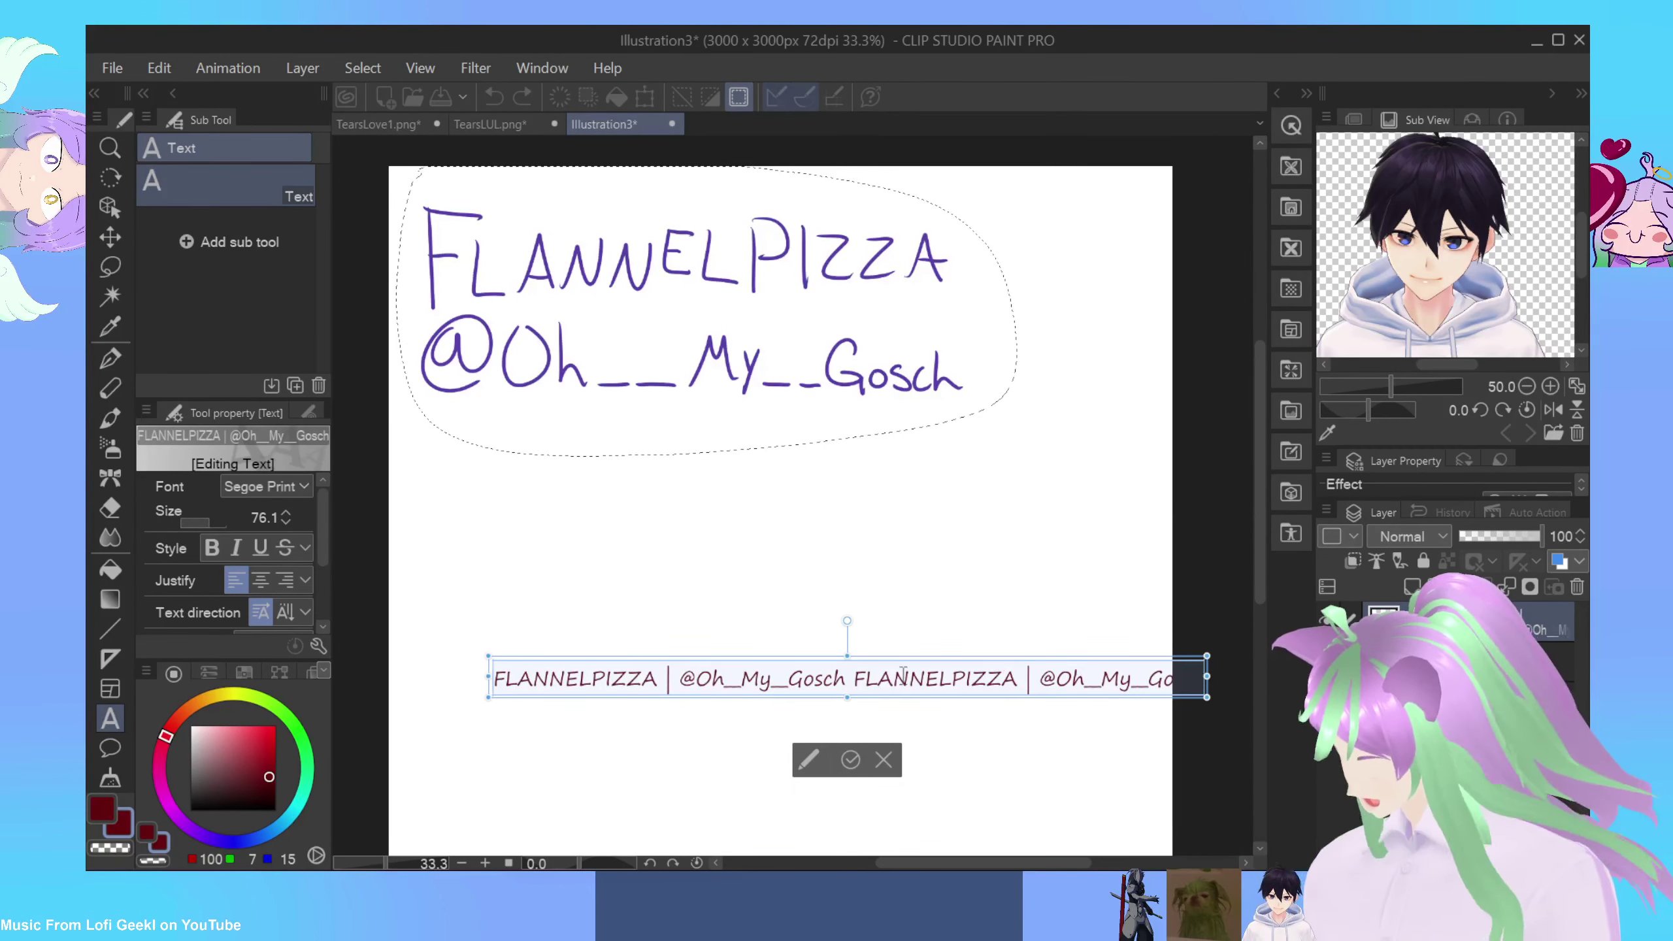
click(510, 127)
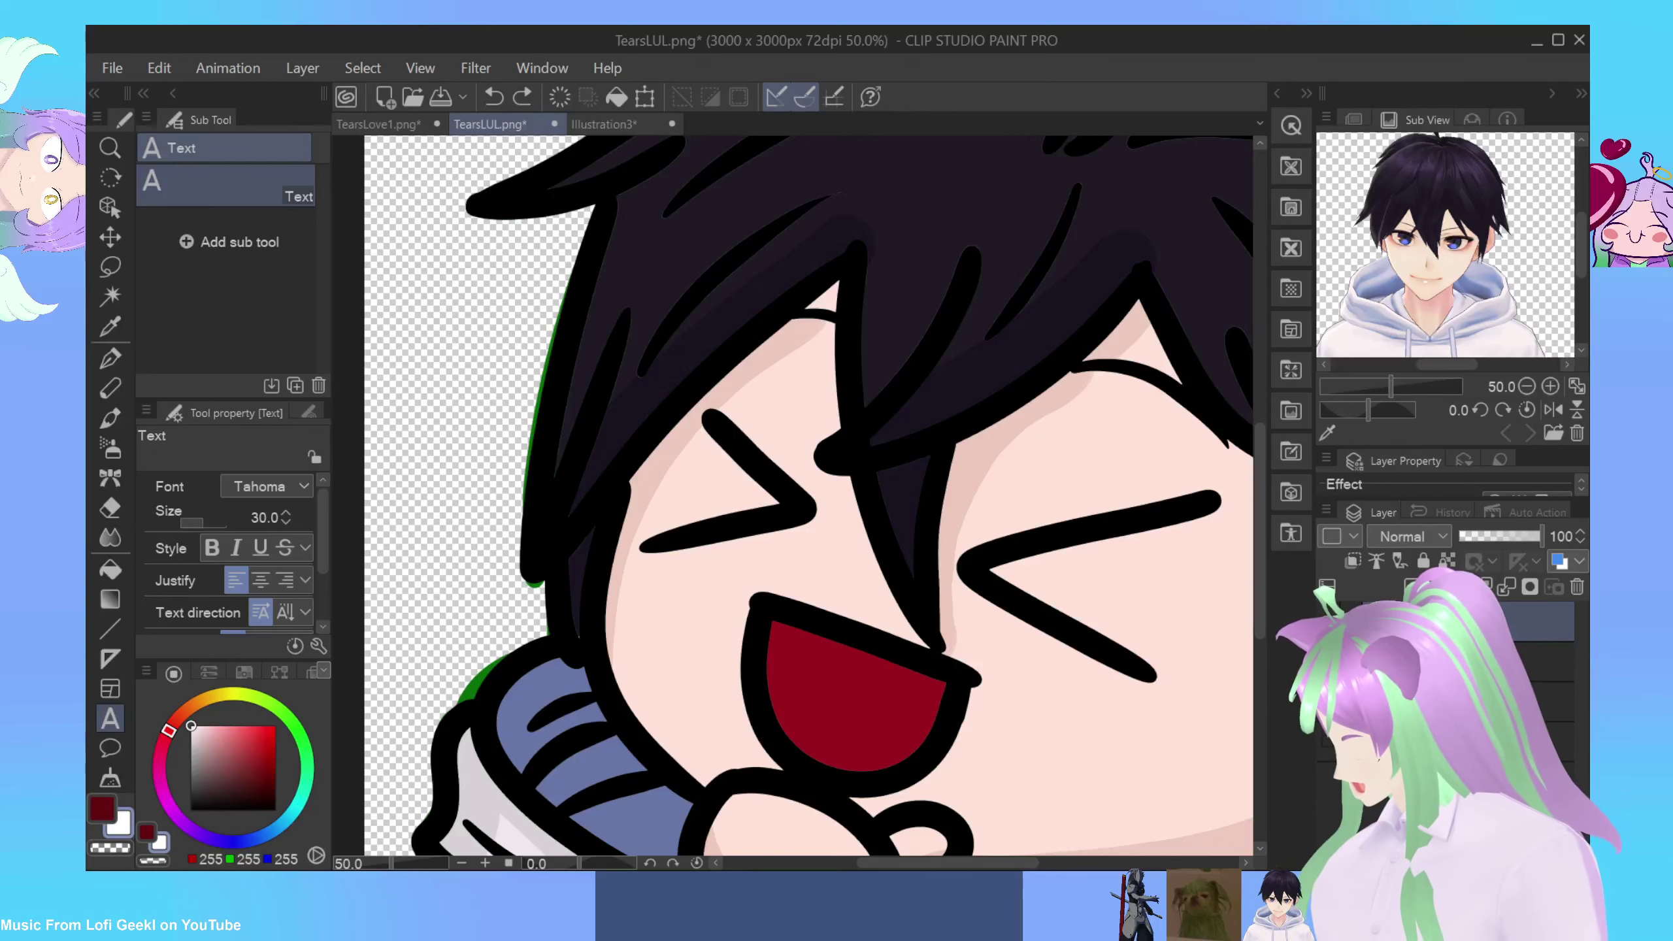
Step: Zoom out to about 25% and center the whole TearsLUL emote in the window
scroll(935, 524, down, 5)
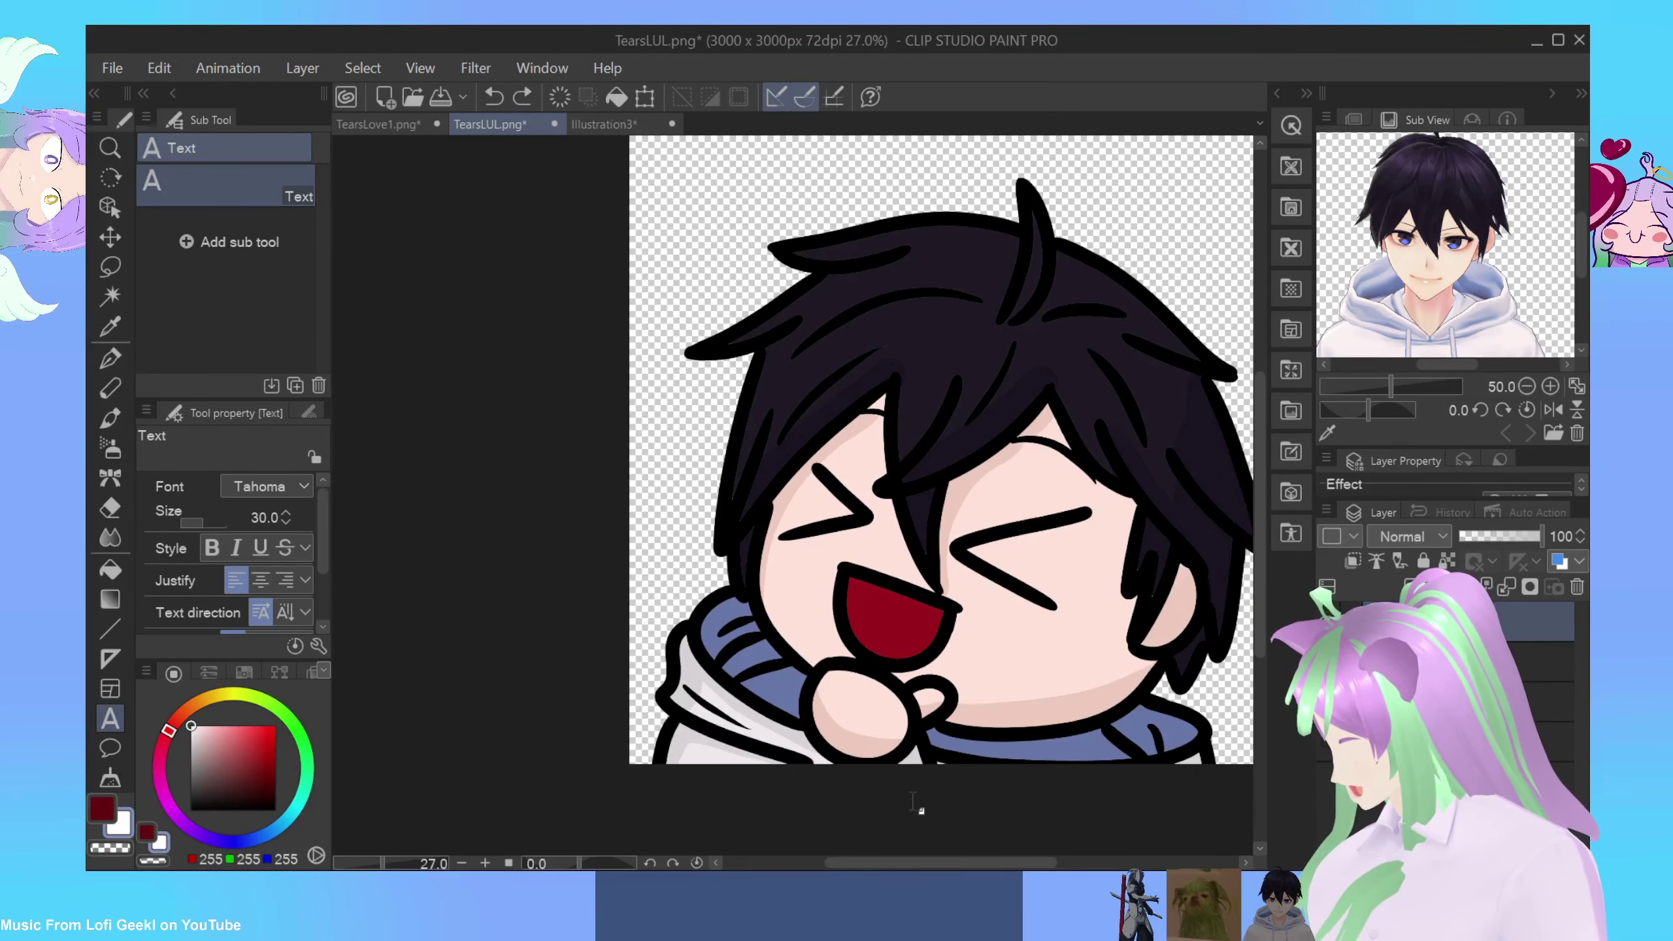
drag(903, 854, 941, 858)
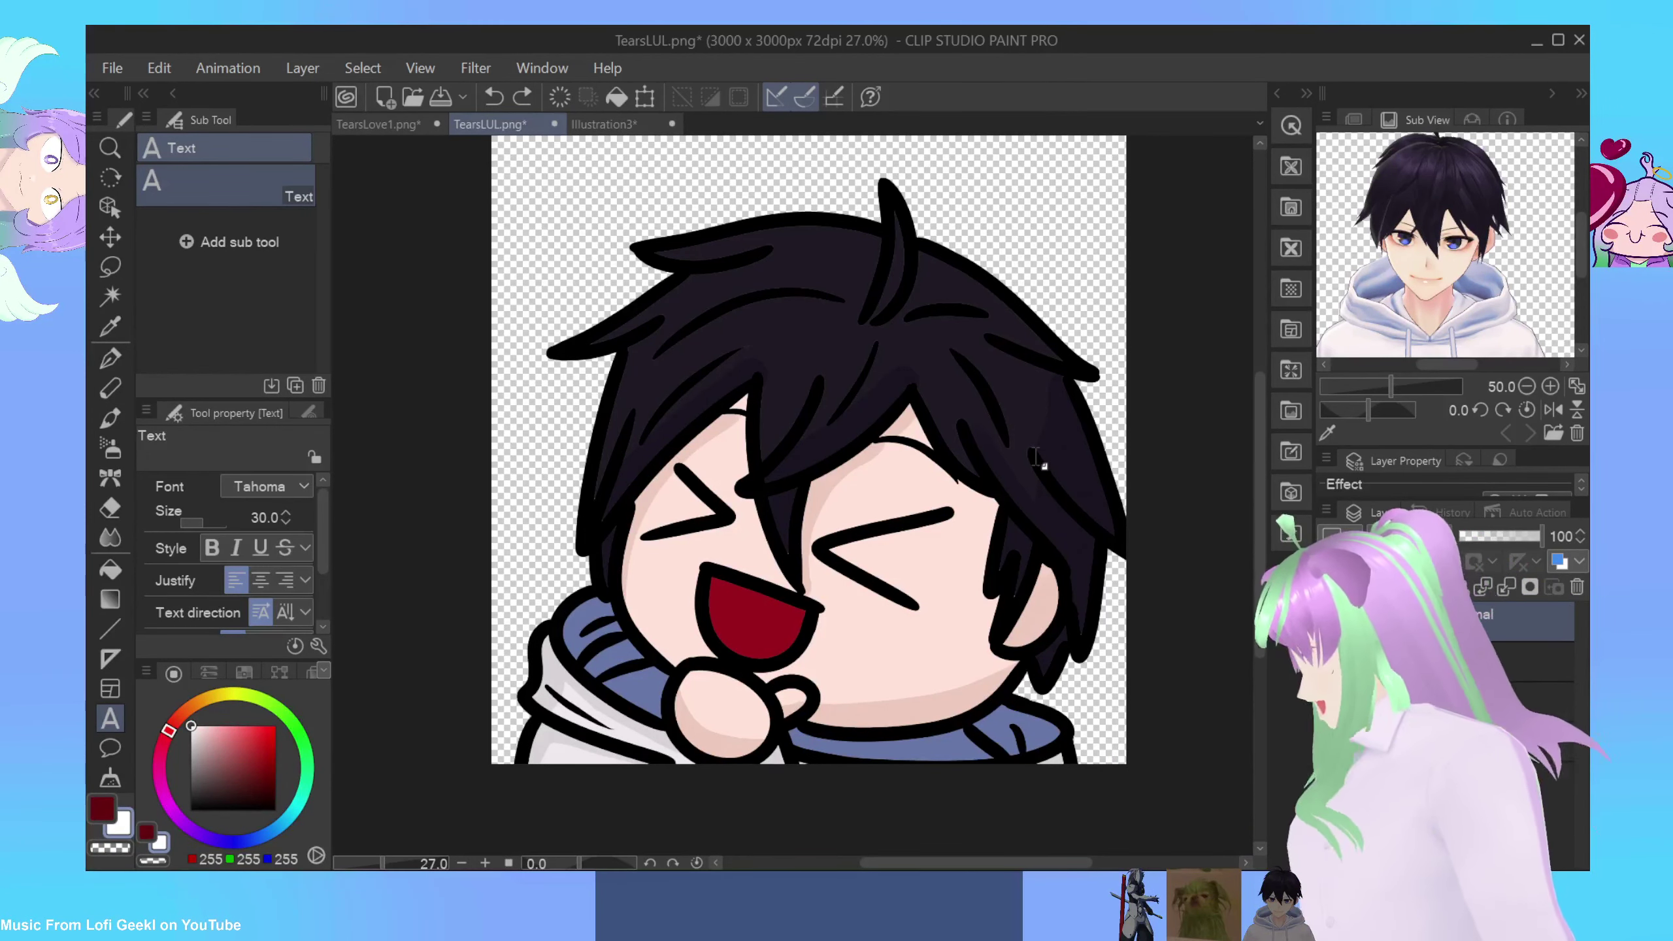
scroll(1084, 423, down, 1)
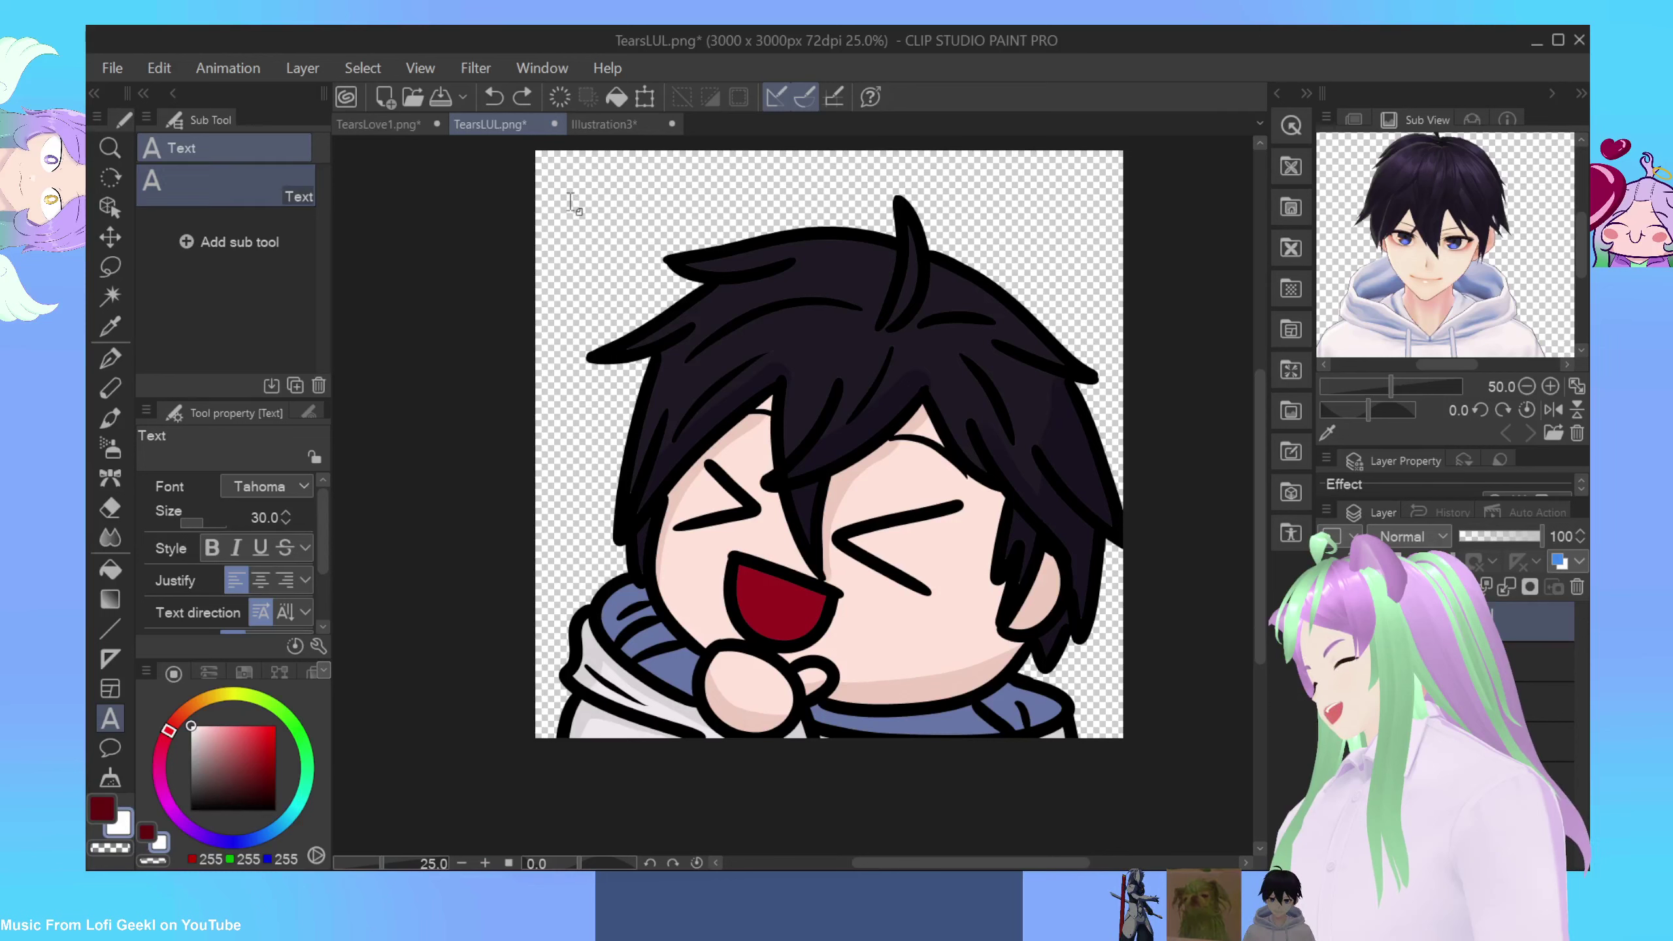
Step: Paste the doubled watermark line as Segoe Print 76.1 text on the emote and tilt it counter-clockwise
click(571, 203)
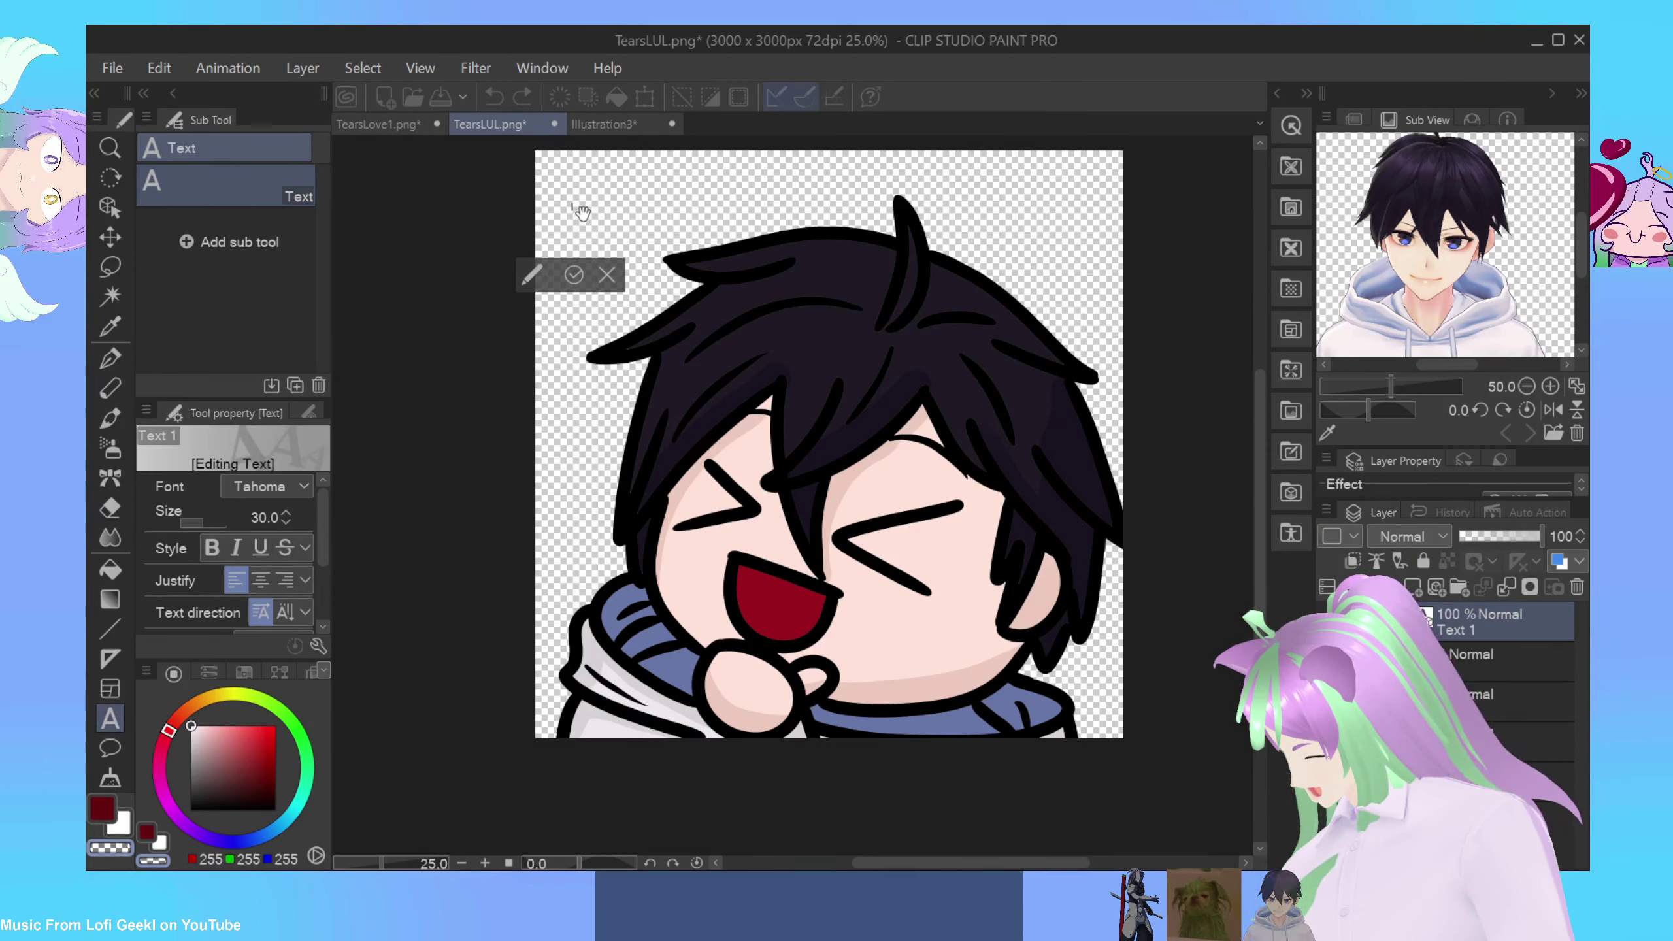
text(FLANNELPIZZA | @Oh_My_Gosch FLANNELPIZZA | @Oh_My_Gosch)
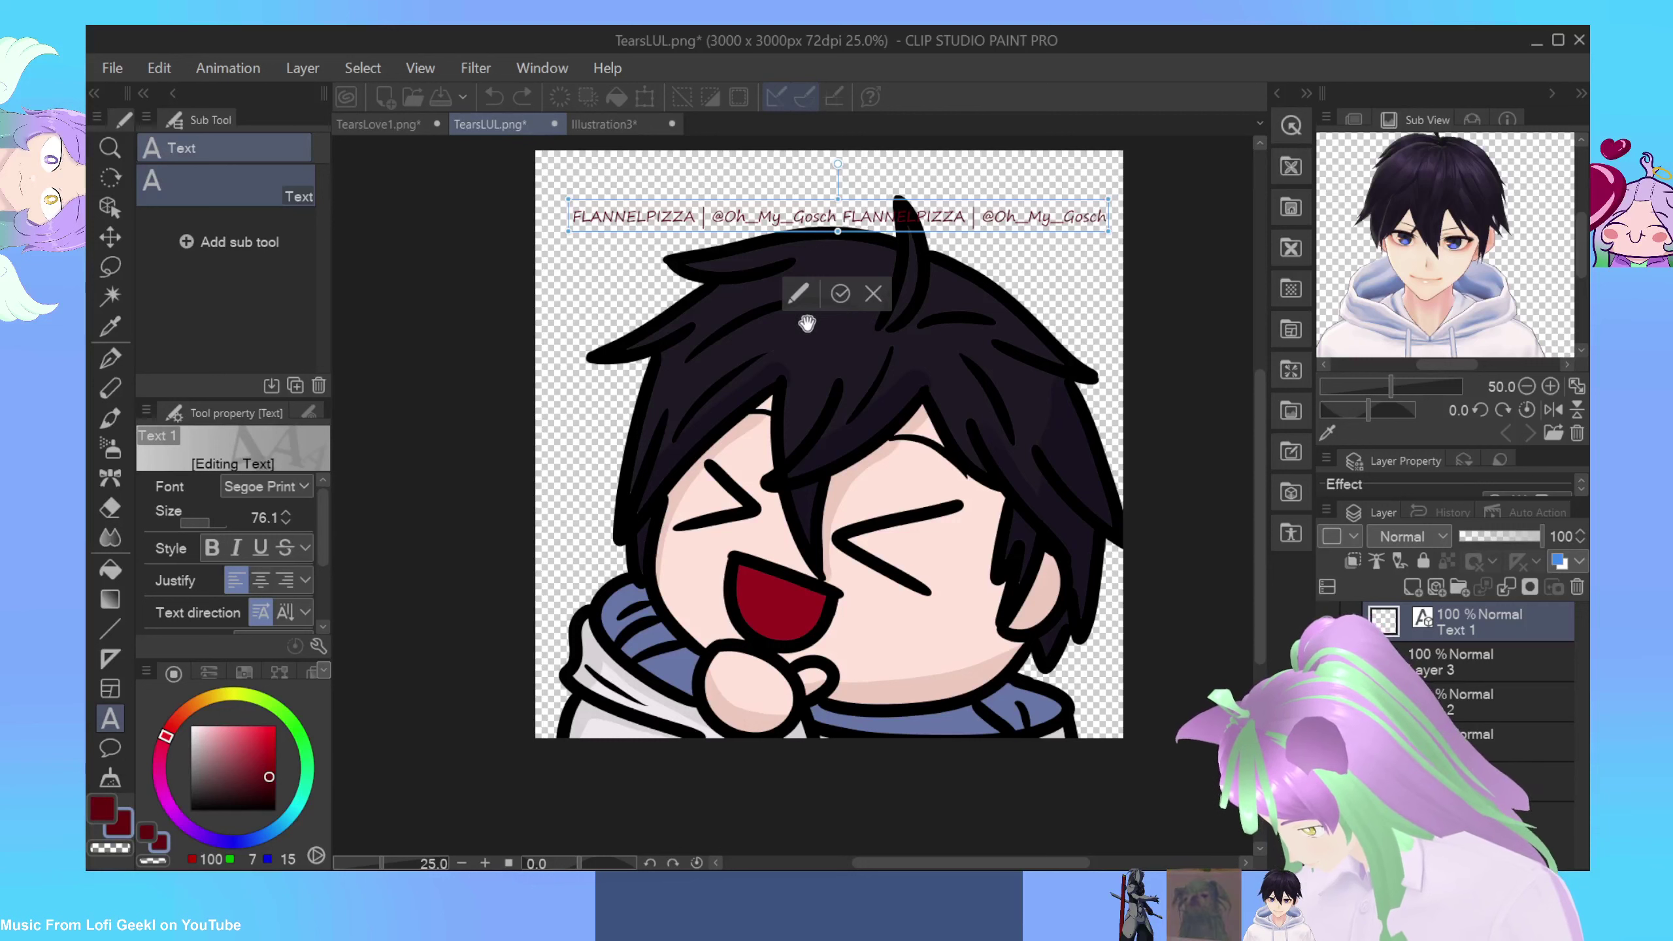
scroll(244, 538, down, 1)
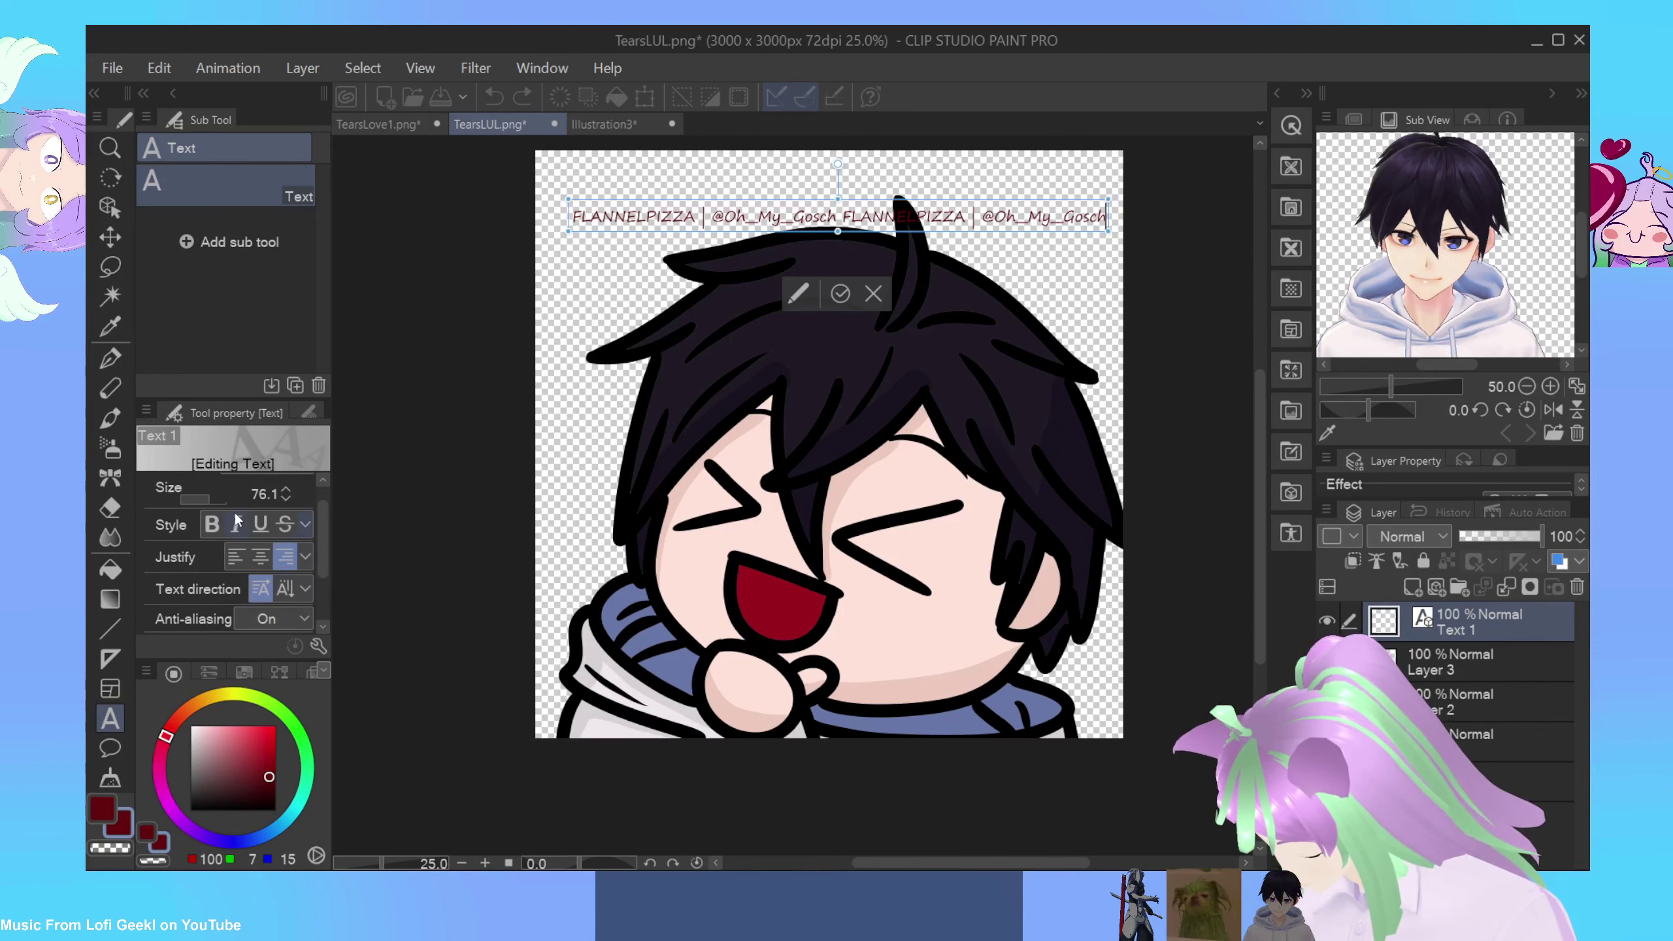
click(212, 524)
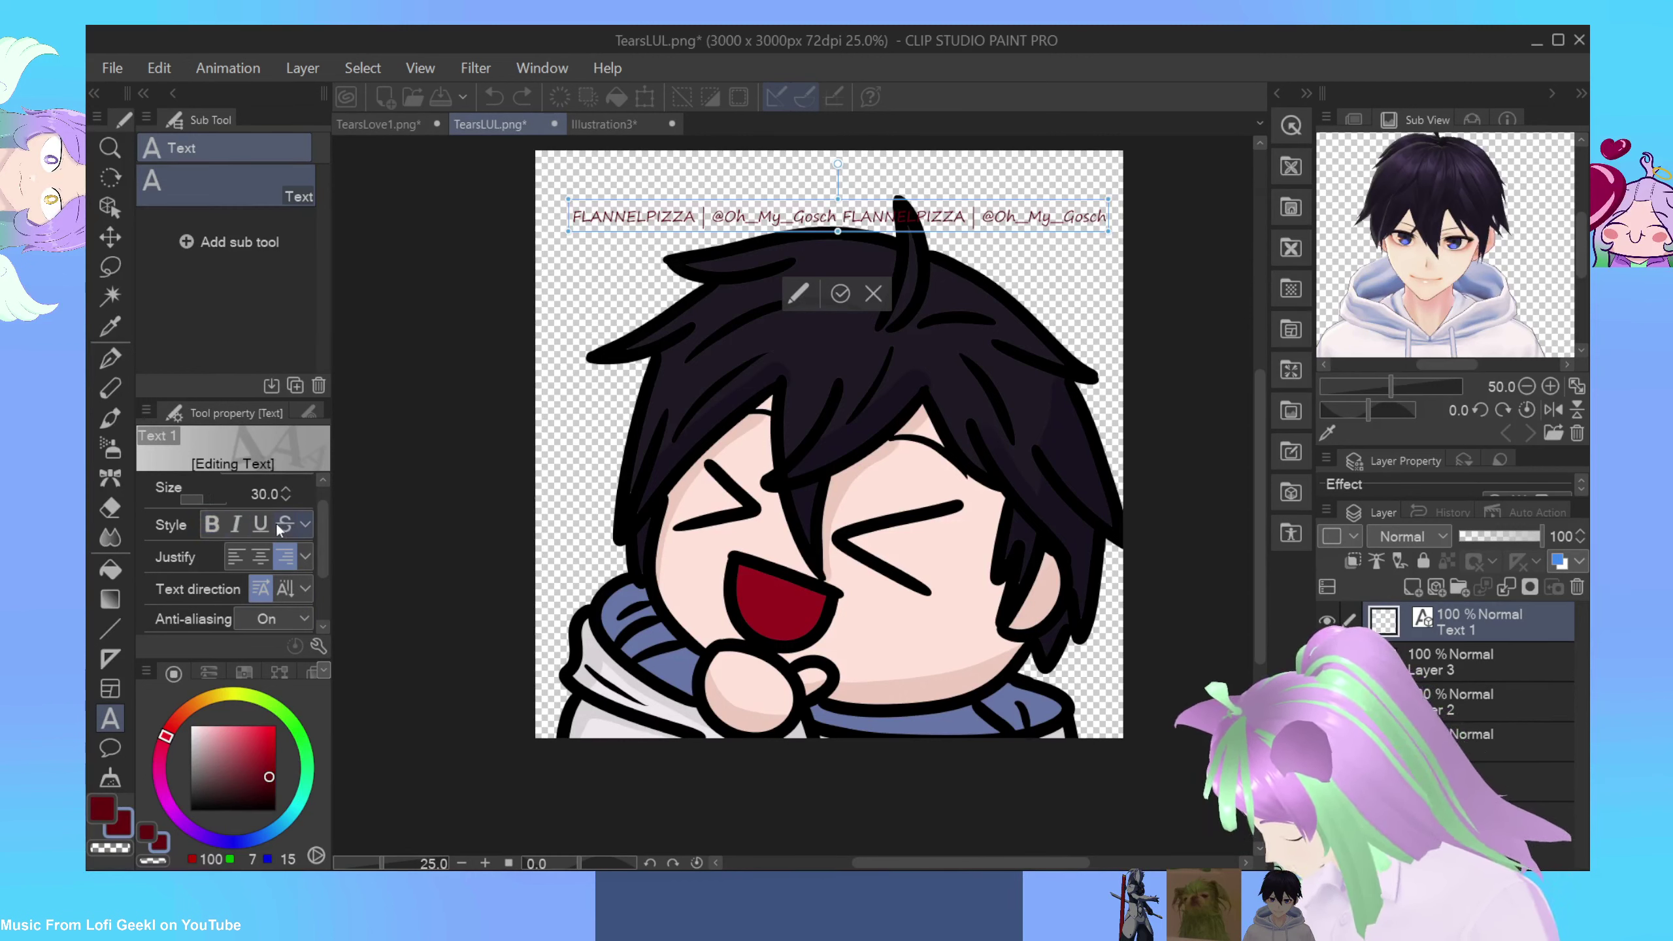
mouse_move(324, 526)
mouse_down()
mouse_move(316, 578)
mouse_move(319, 510)
mouse_up()
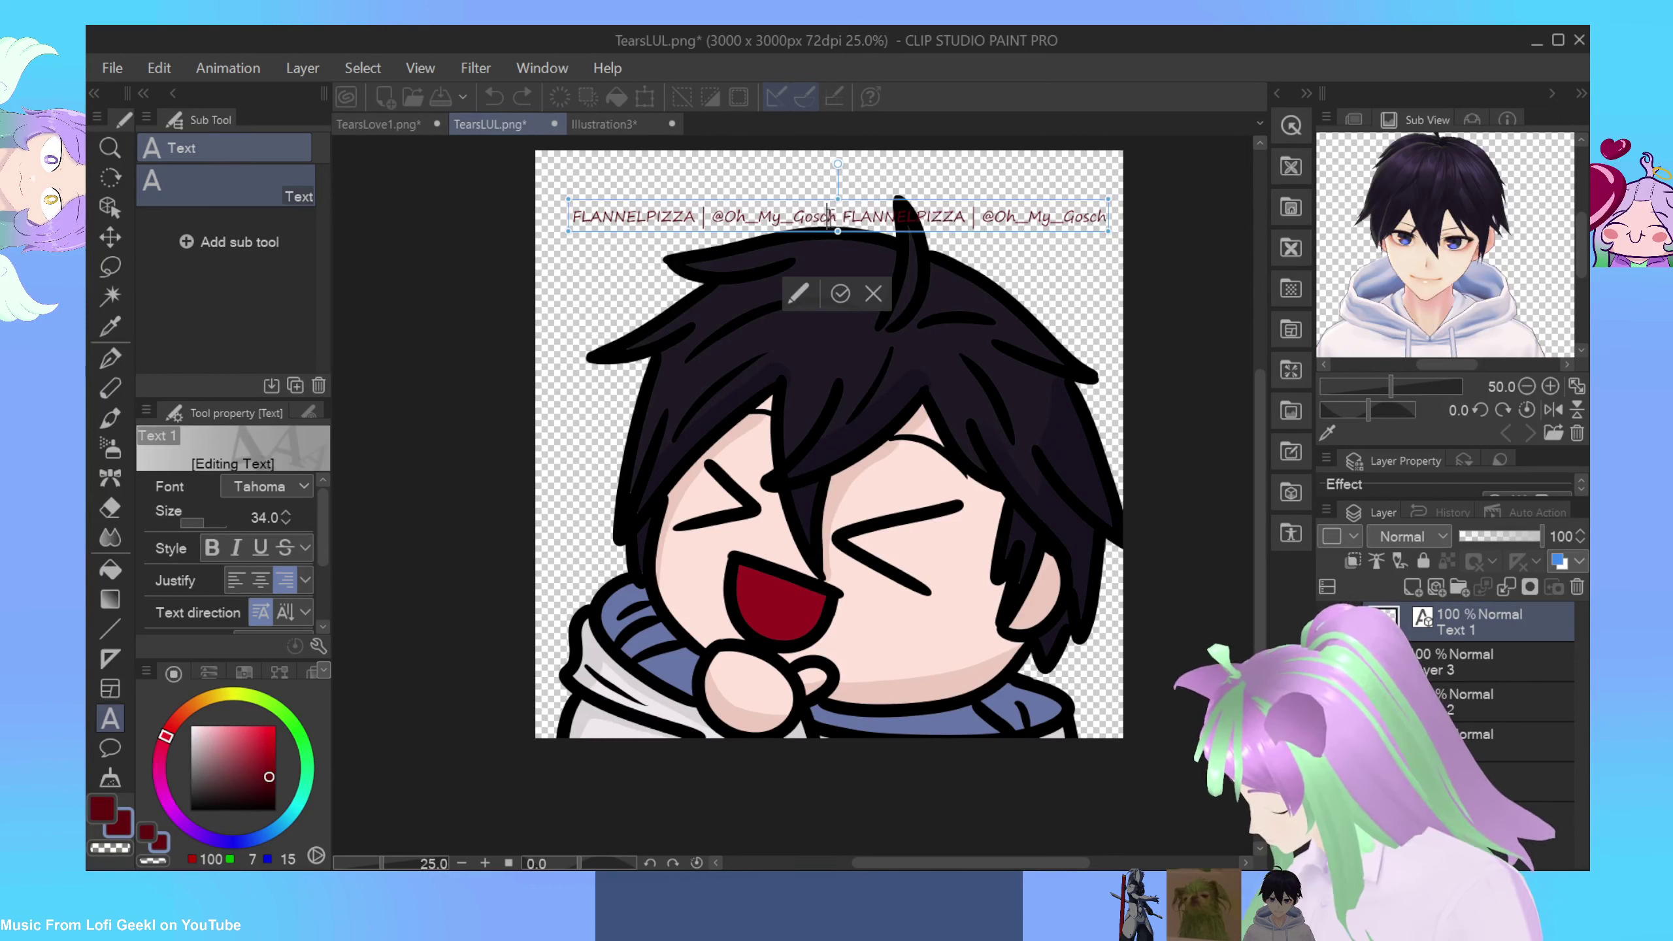
drag(841, 163, 811, 168)
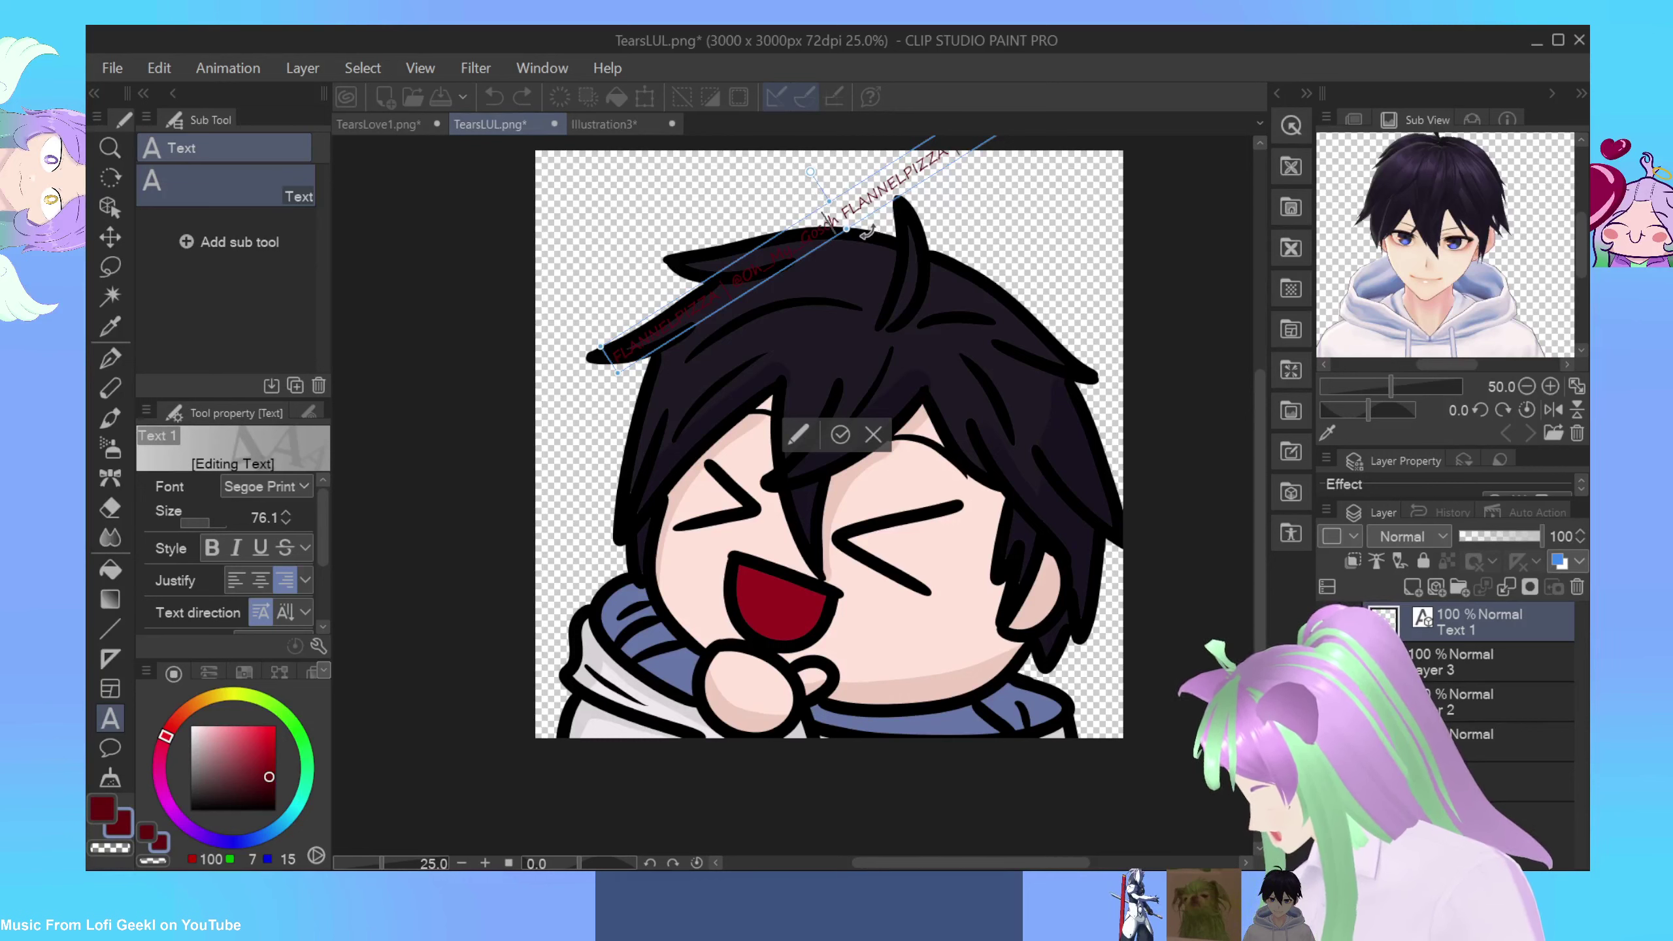
Step: Move the watermark down and rotate it steeply, from the lower-left corner across the face into the hair
drag(868, 232, 795, 597)
drag(998, 405, 972, 382)
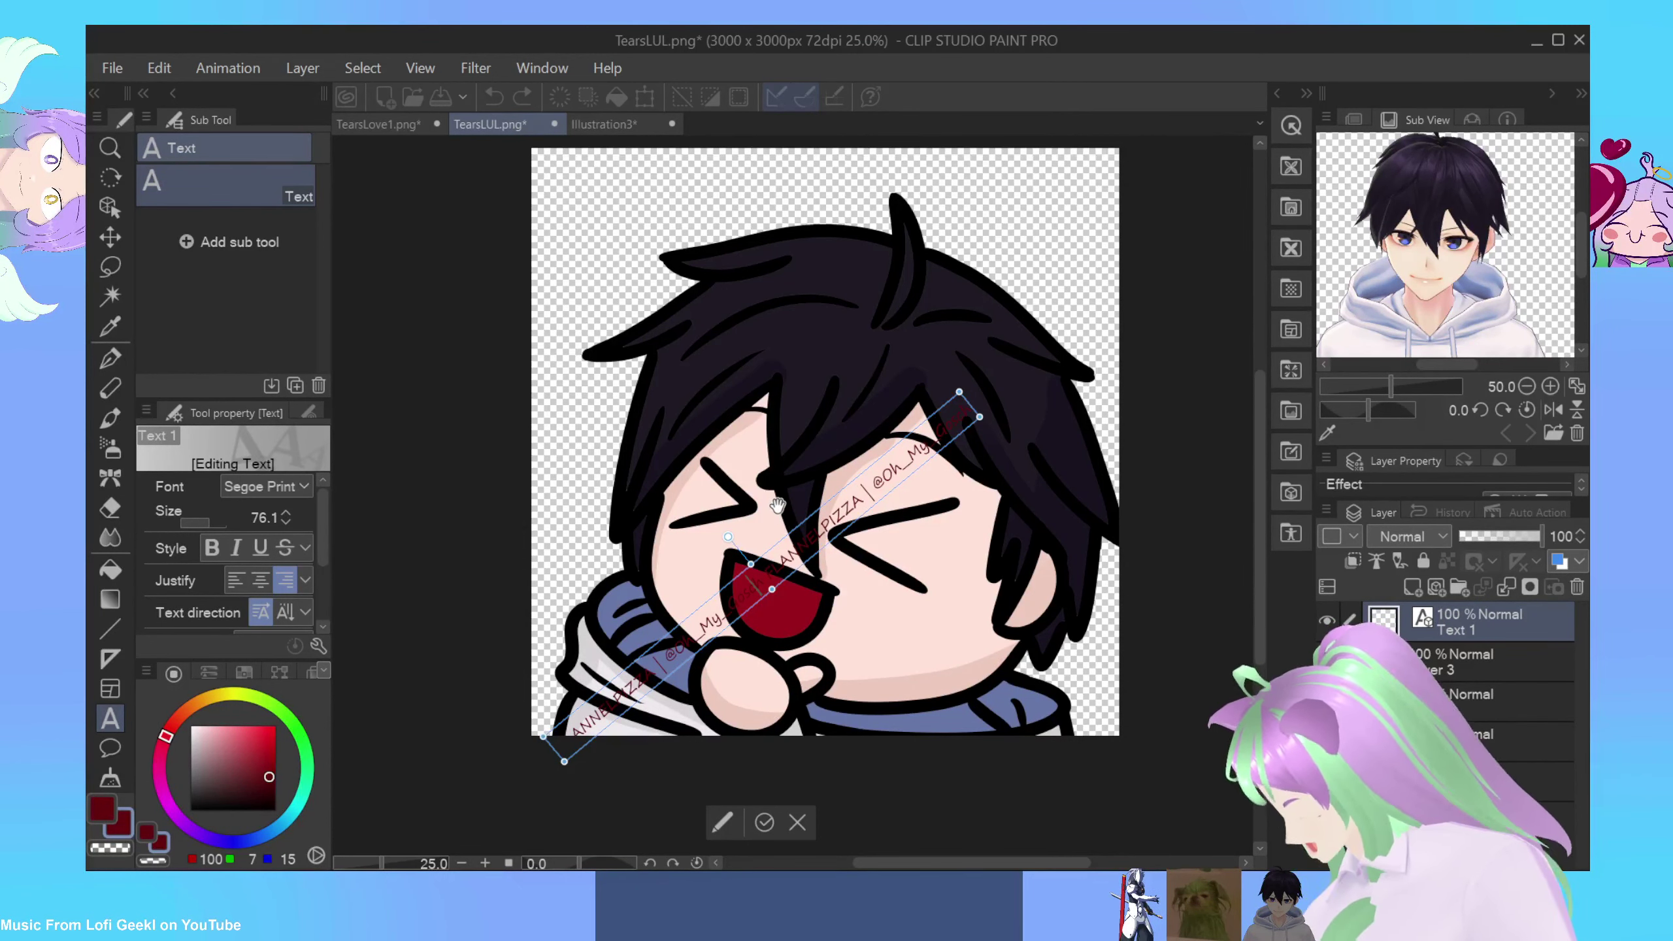
mouse_move(777, 506)
mouse_down()
mouse_move(792, 536)
mouse_move(728, 346)
mouse_move(738, 290)
mouse_move(805, 382)
mouse_move(807, 513)
mouse_move(791, 507)
mouse_up()
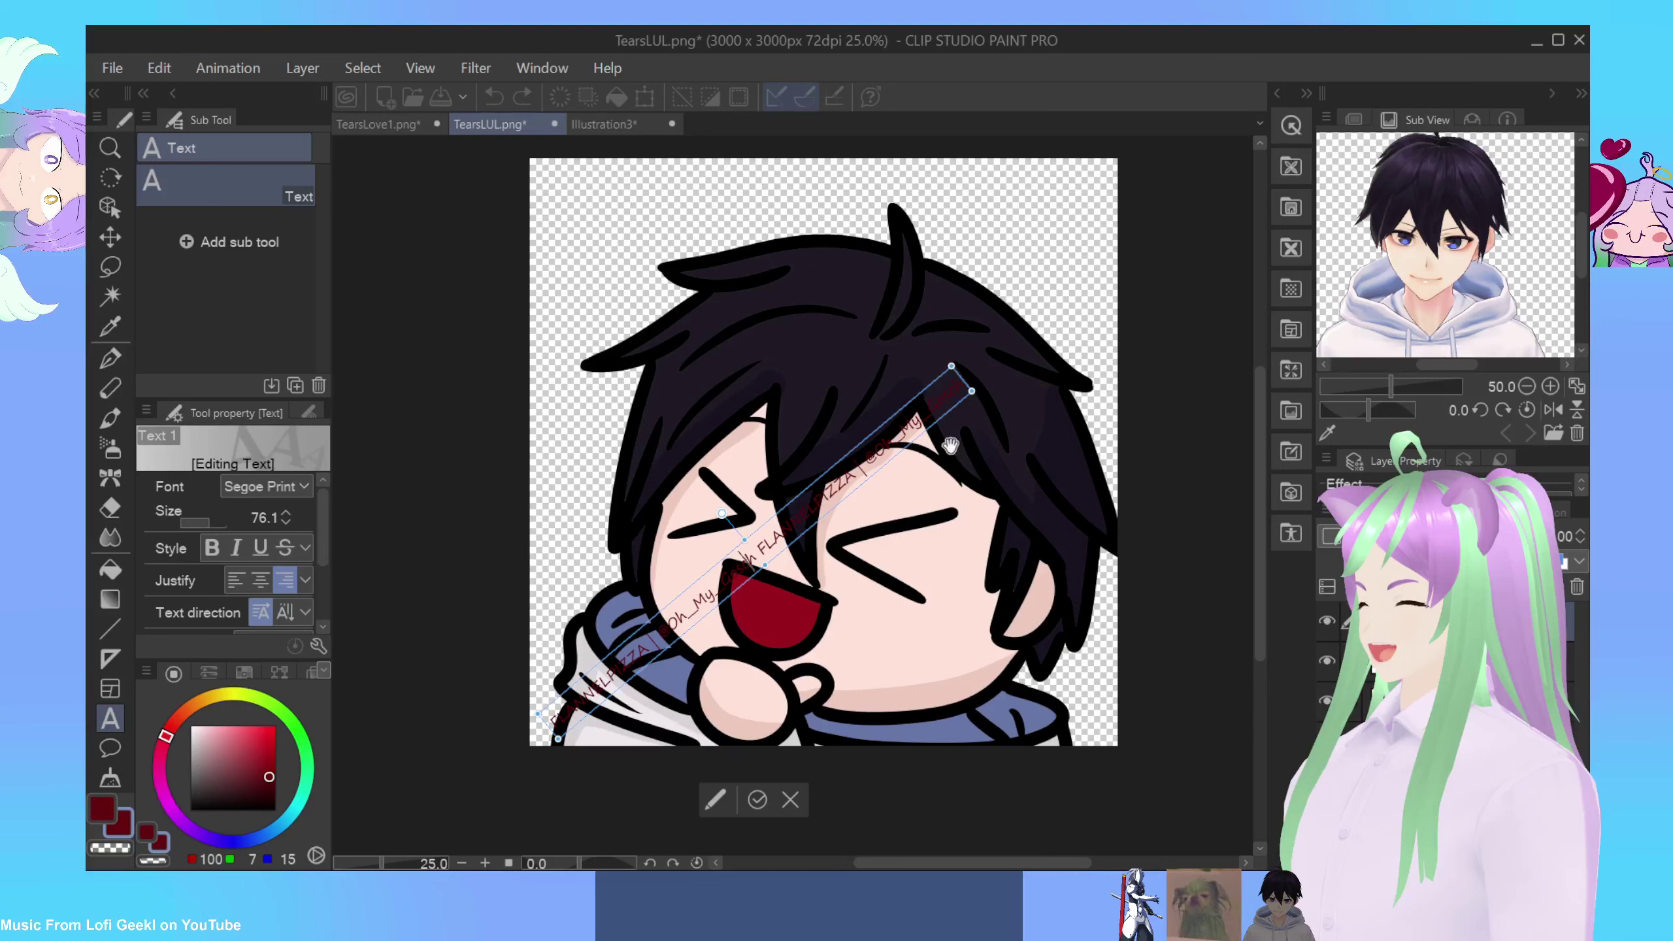
mouse_move(948, 347)
mouse_down()
mouse_move(925, 333)
mouse_move(920, 348)
mouse_up()
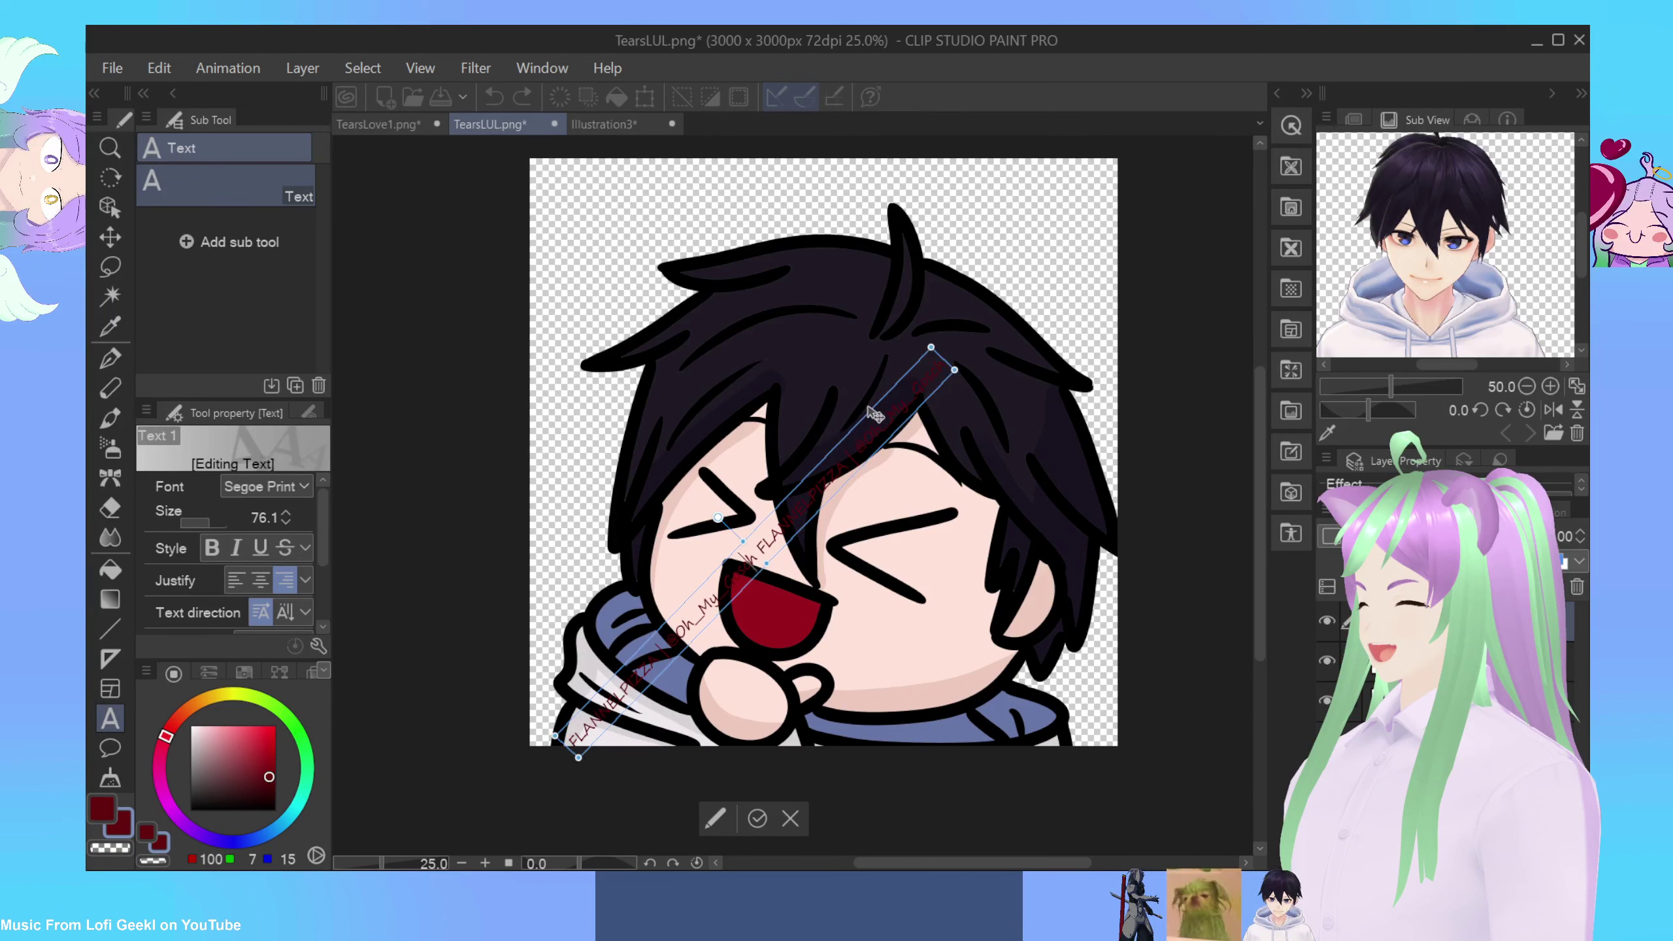
drag(872, 415, 853, 399)
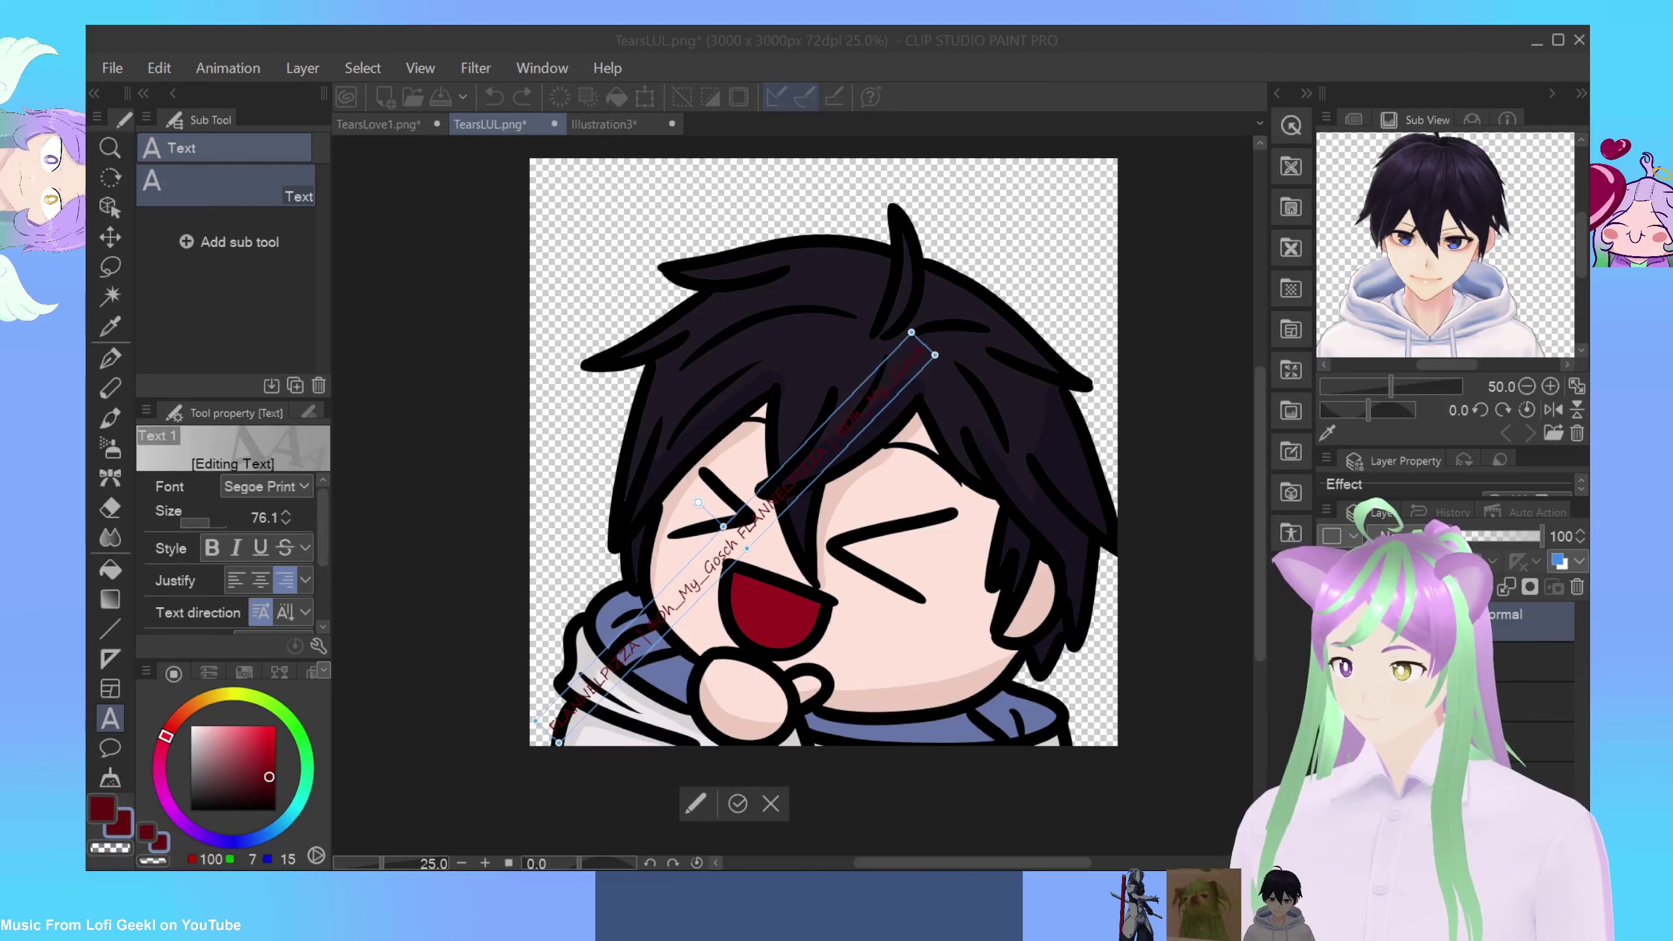
click(573, 643)
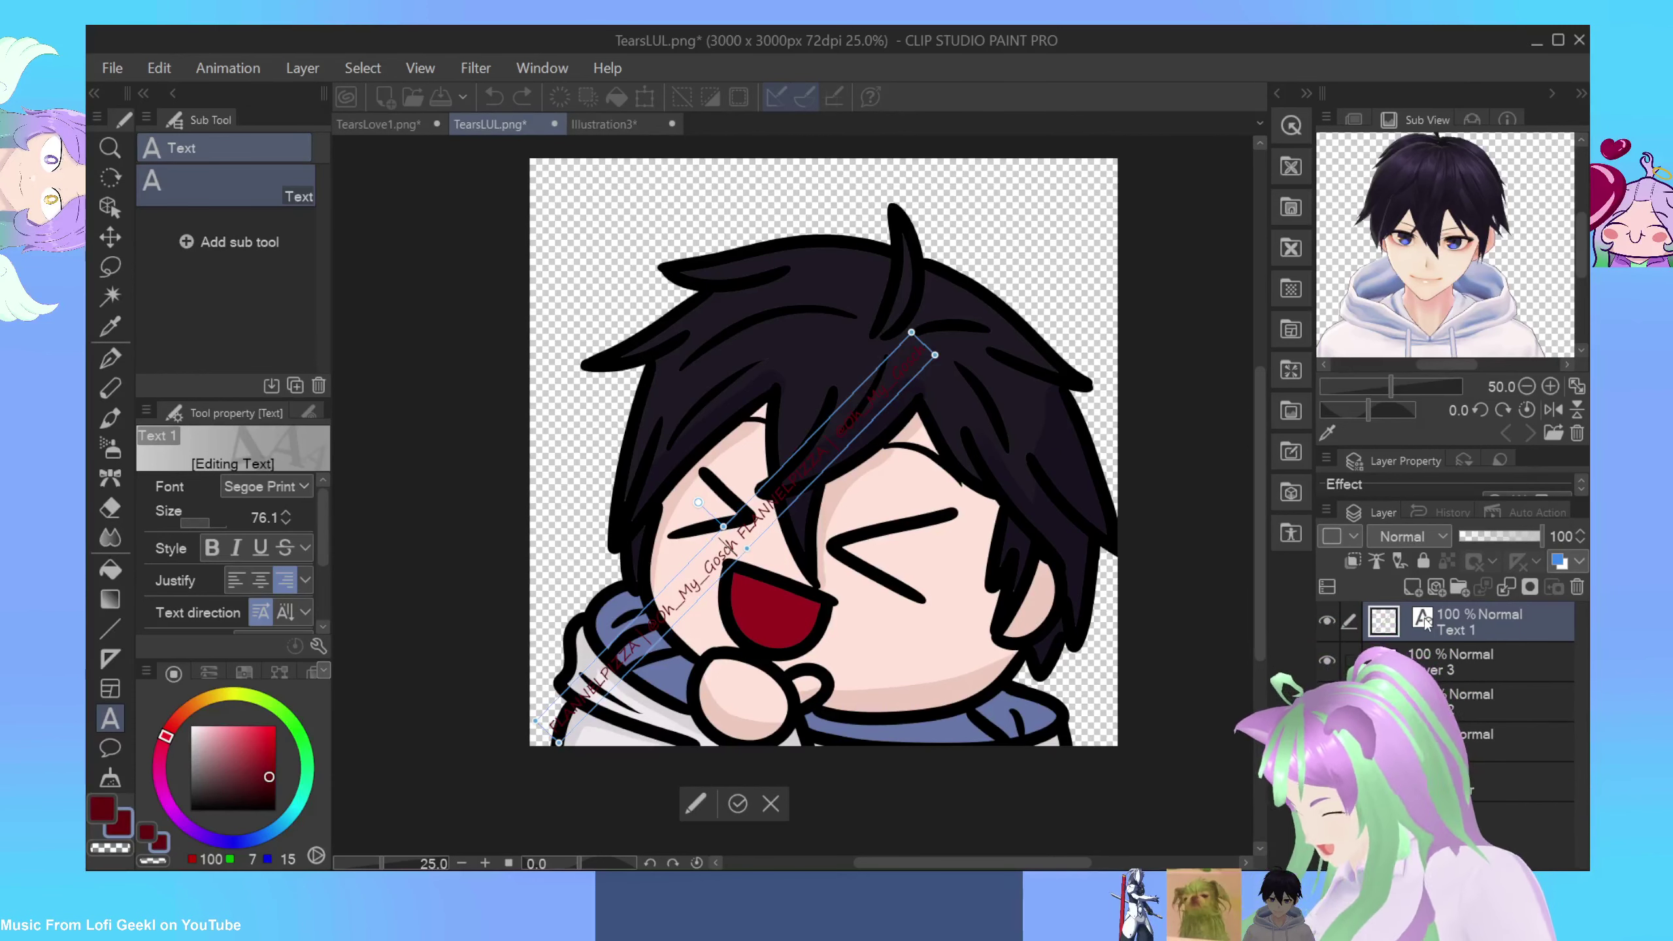
Step: Commit the text, compare Overlay and Soft light blending, and keep the watermark layer on Overlay
click(1425, 622)
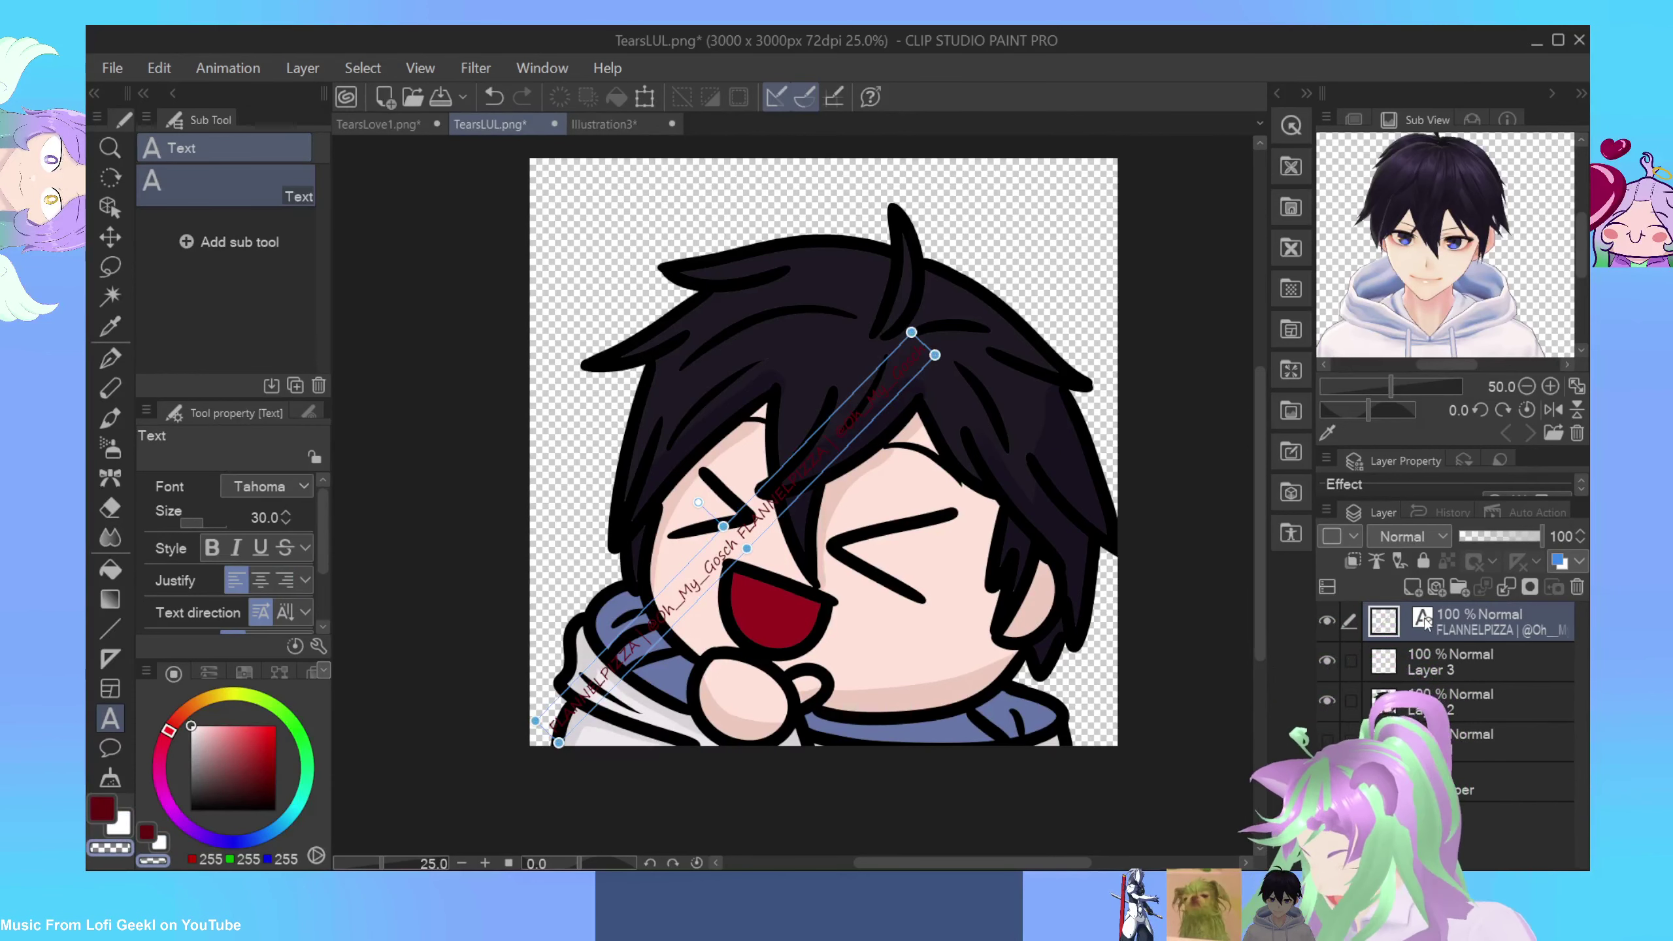
click(1416, 537)
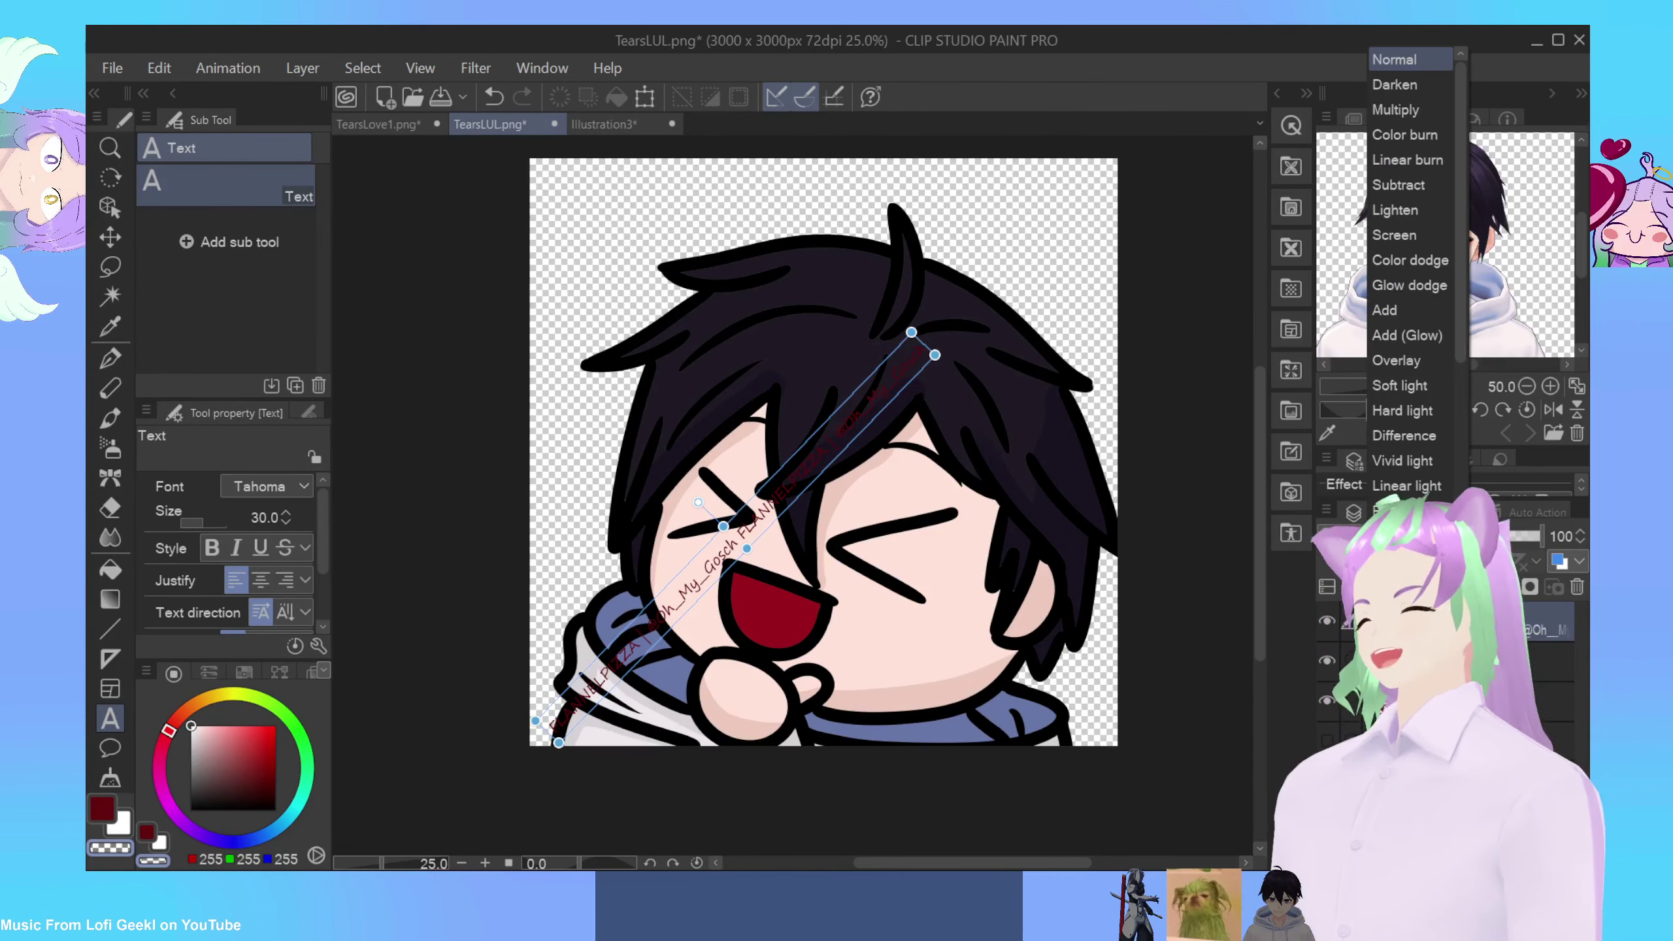
click(1396, 360)
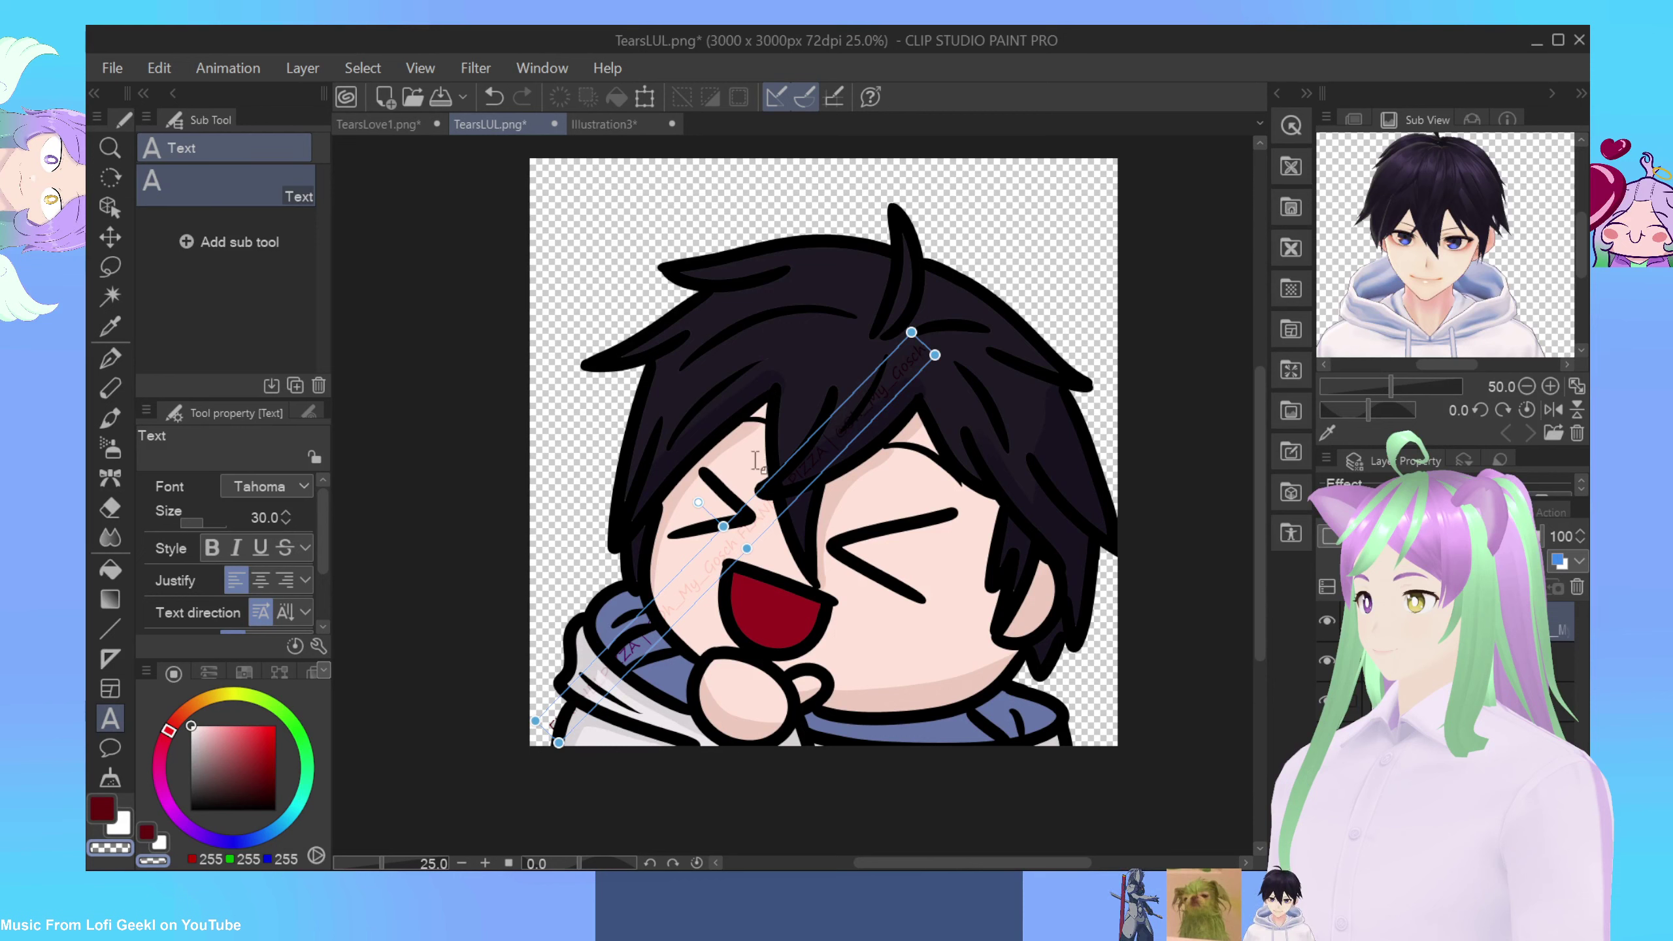
click(1448, 535)
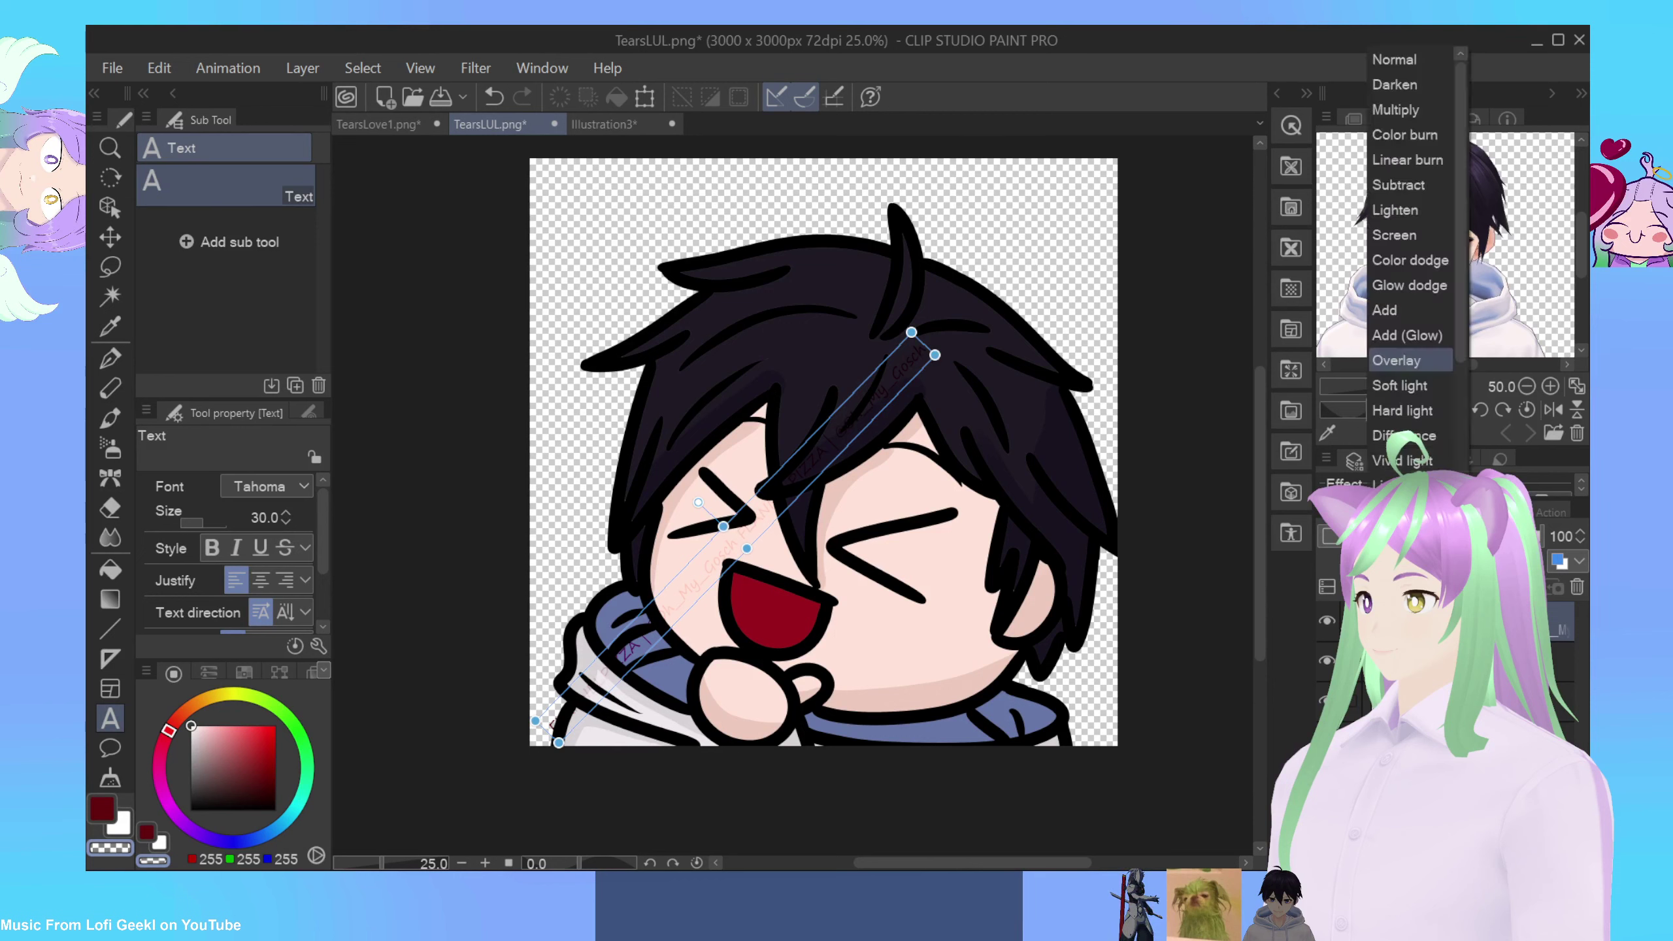
click(1406, 334)
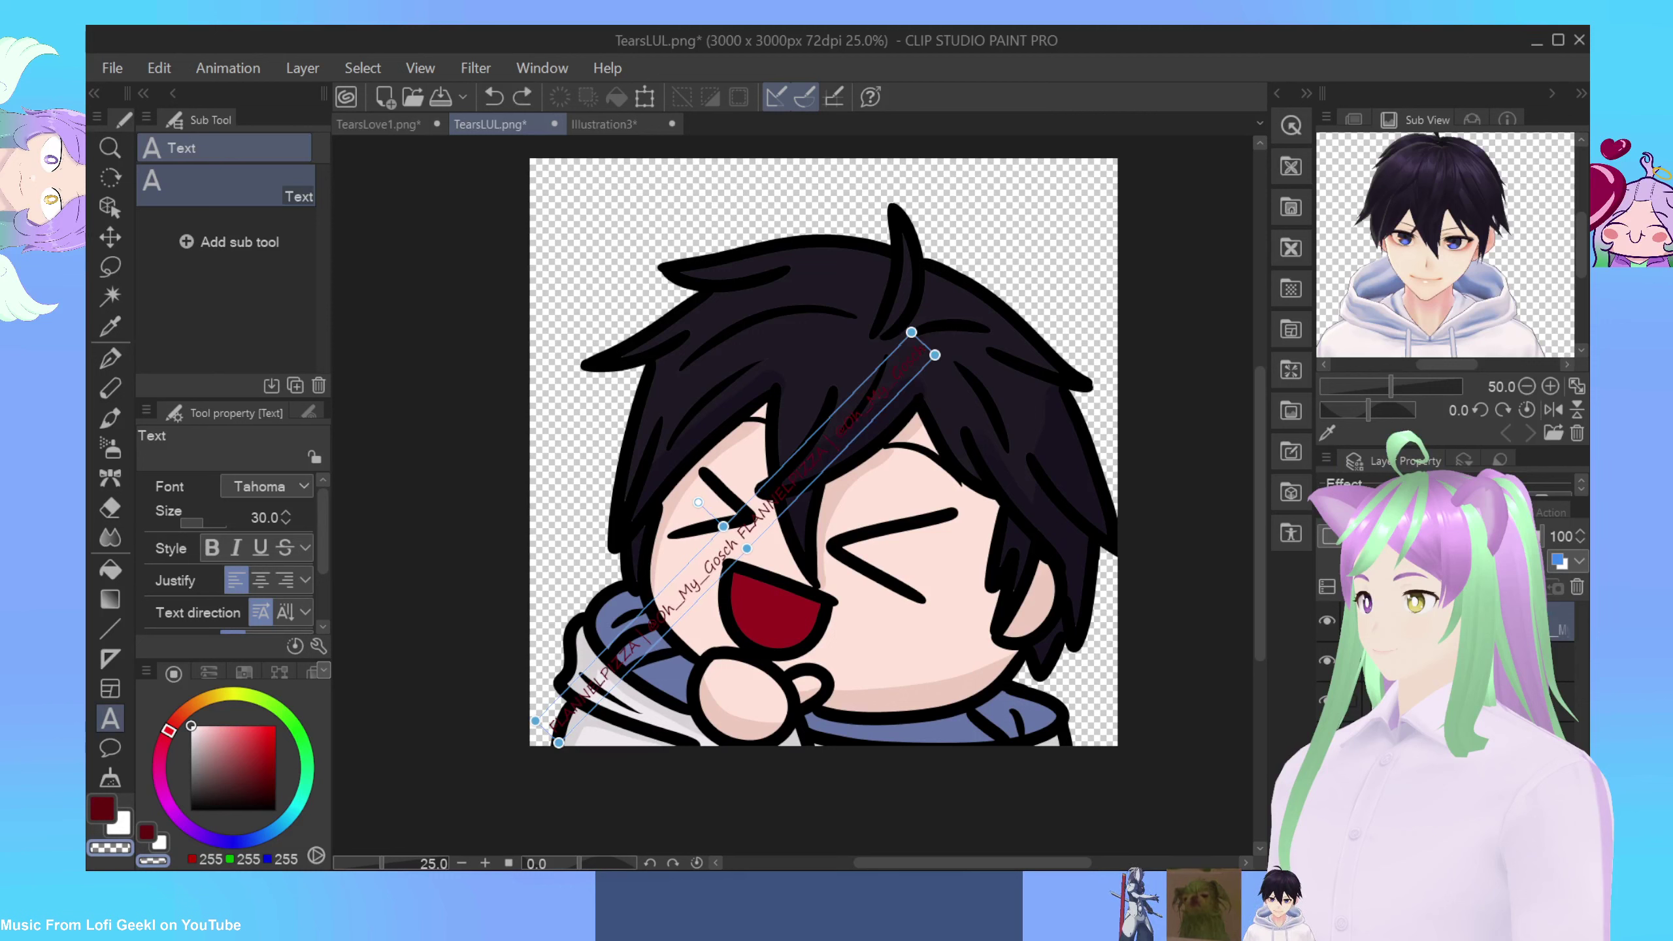
click(1448, 536)
click(1399, 385)
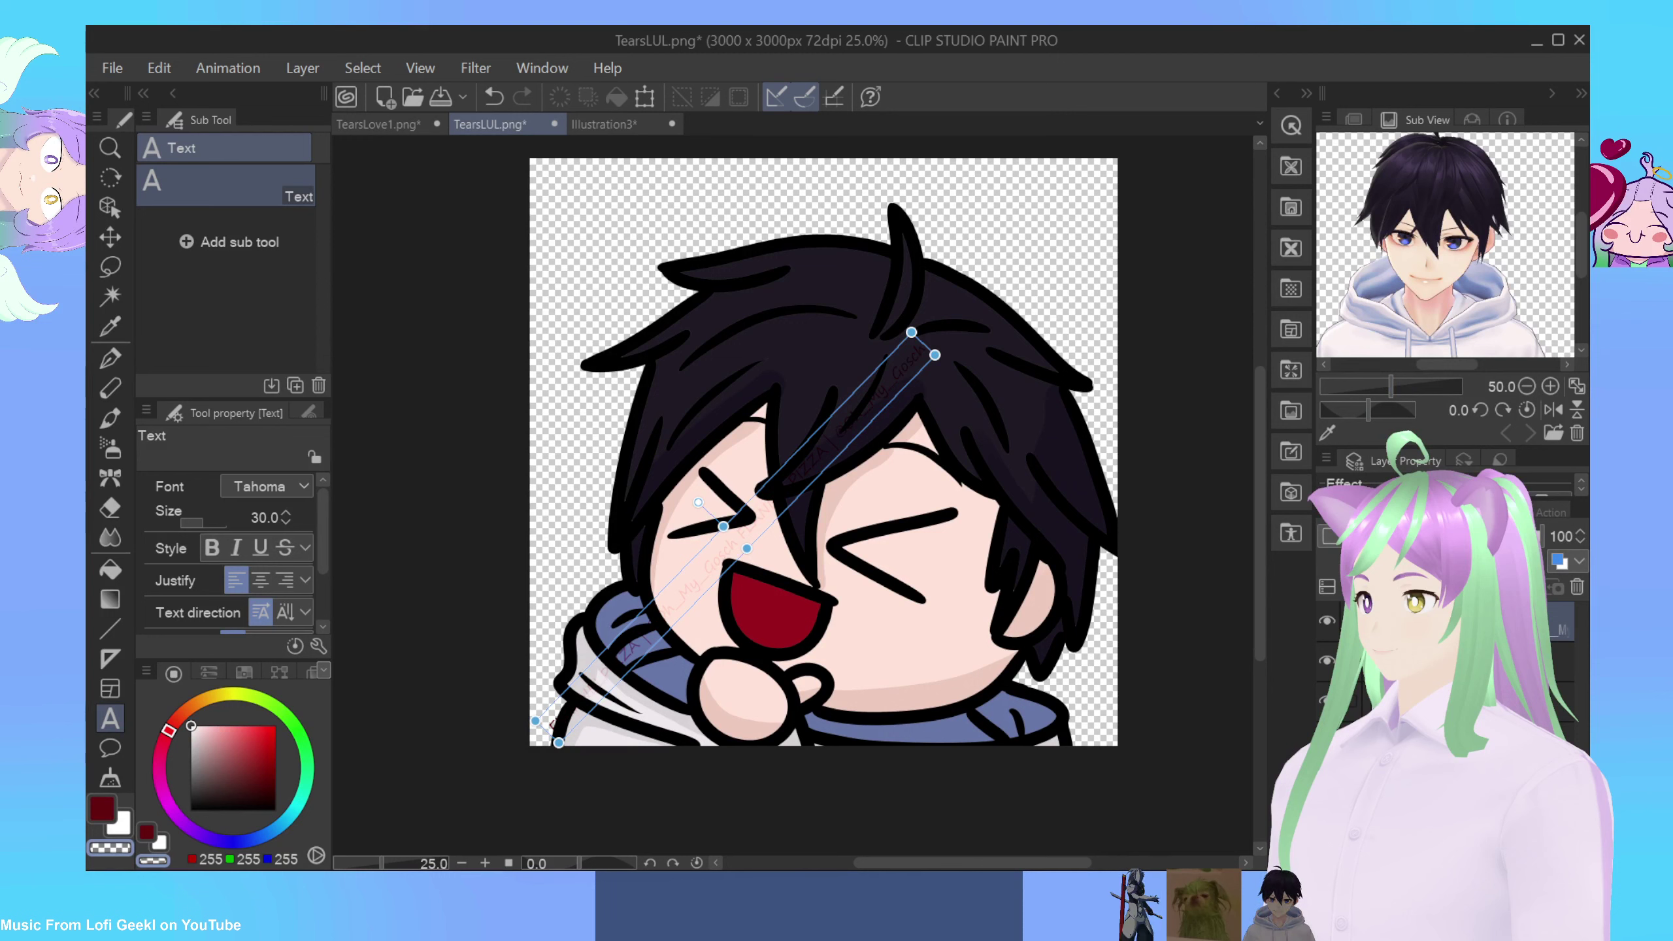
click(1449, 536)
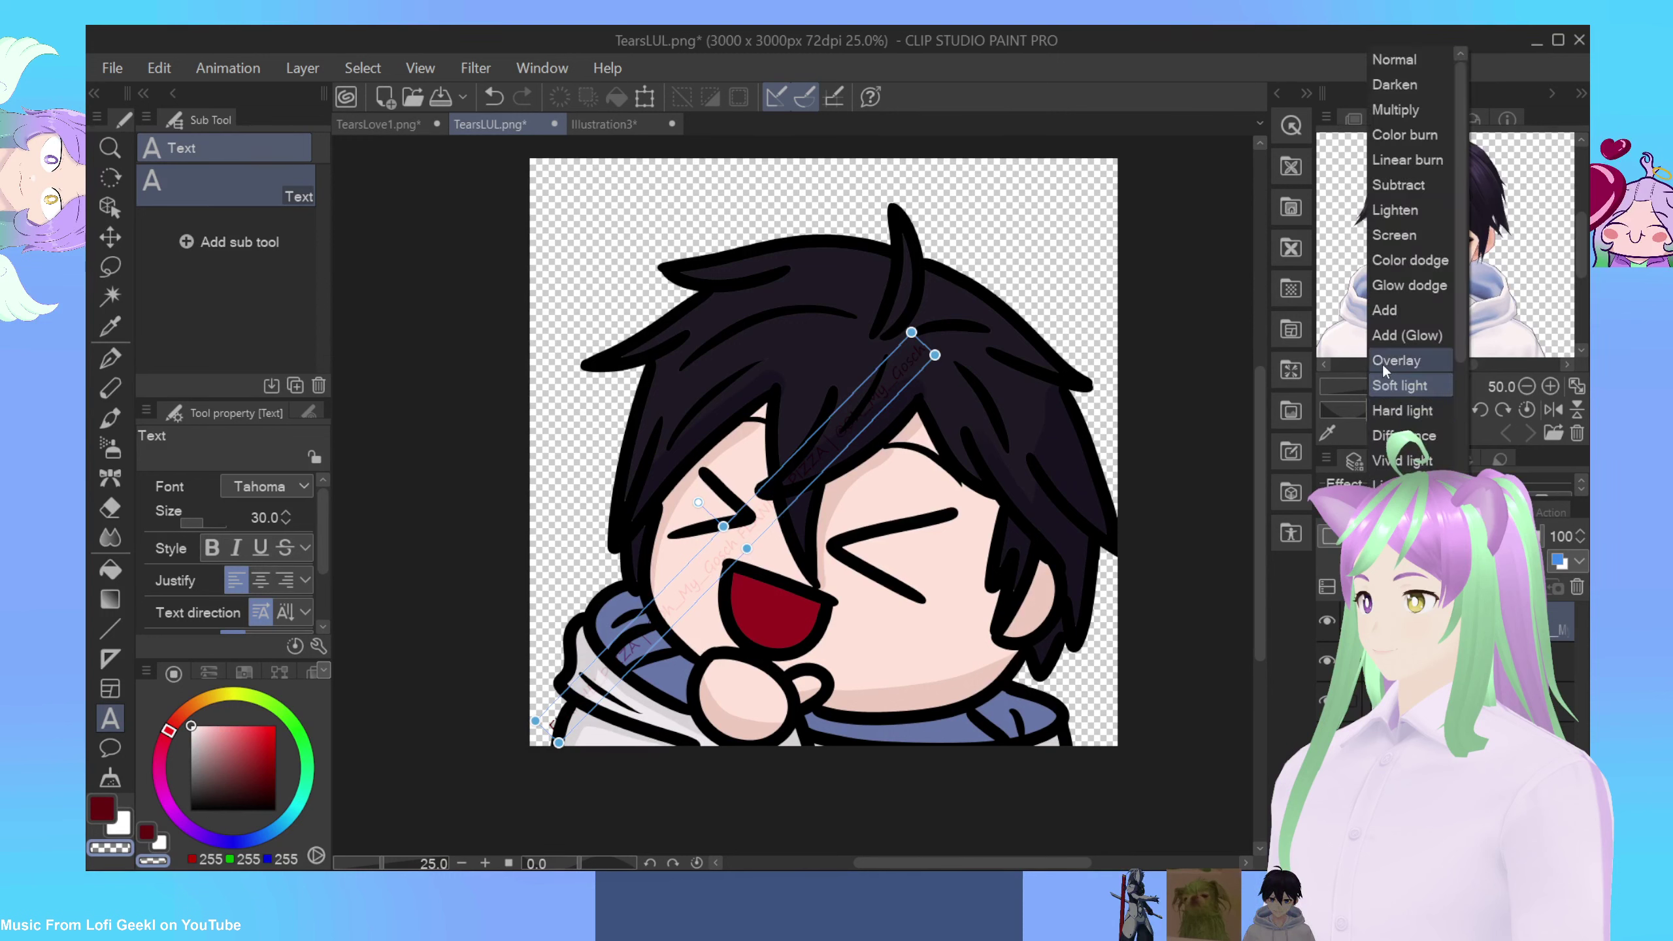
click(1398, 367)
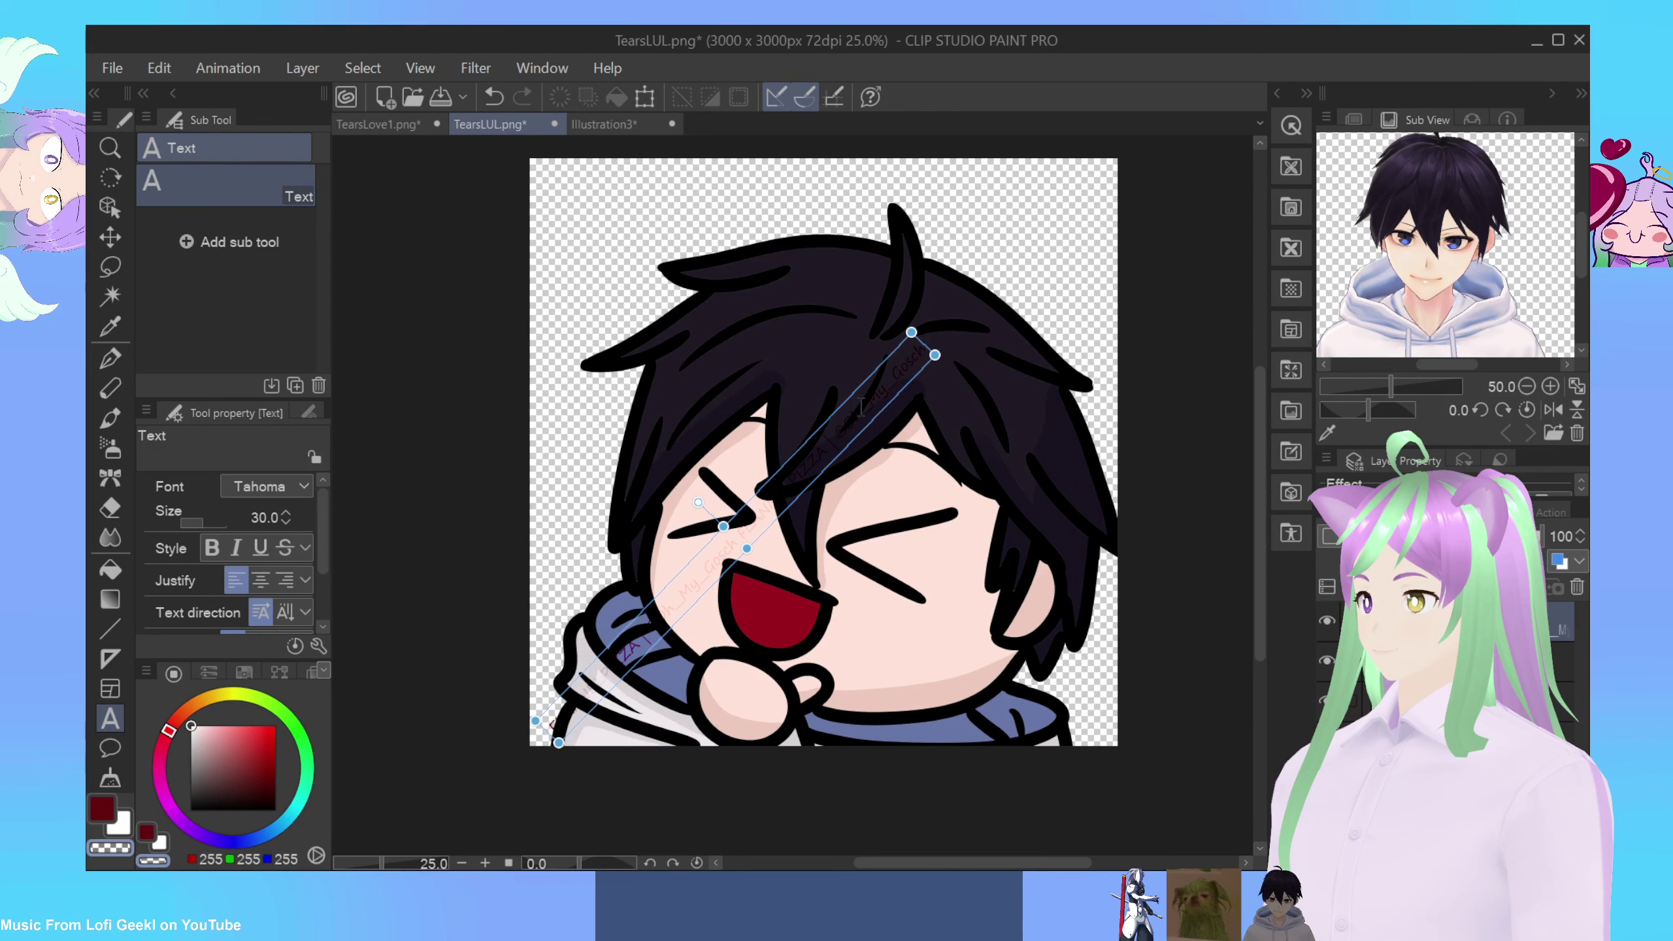
click(861, 407)
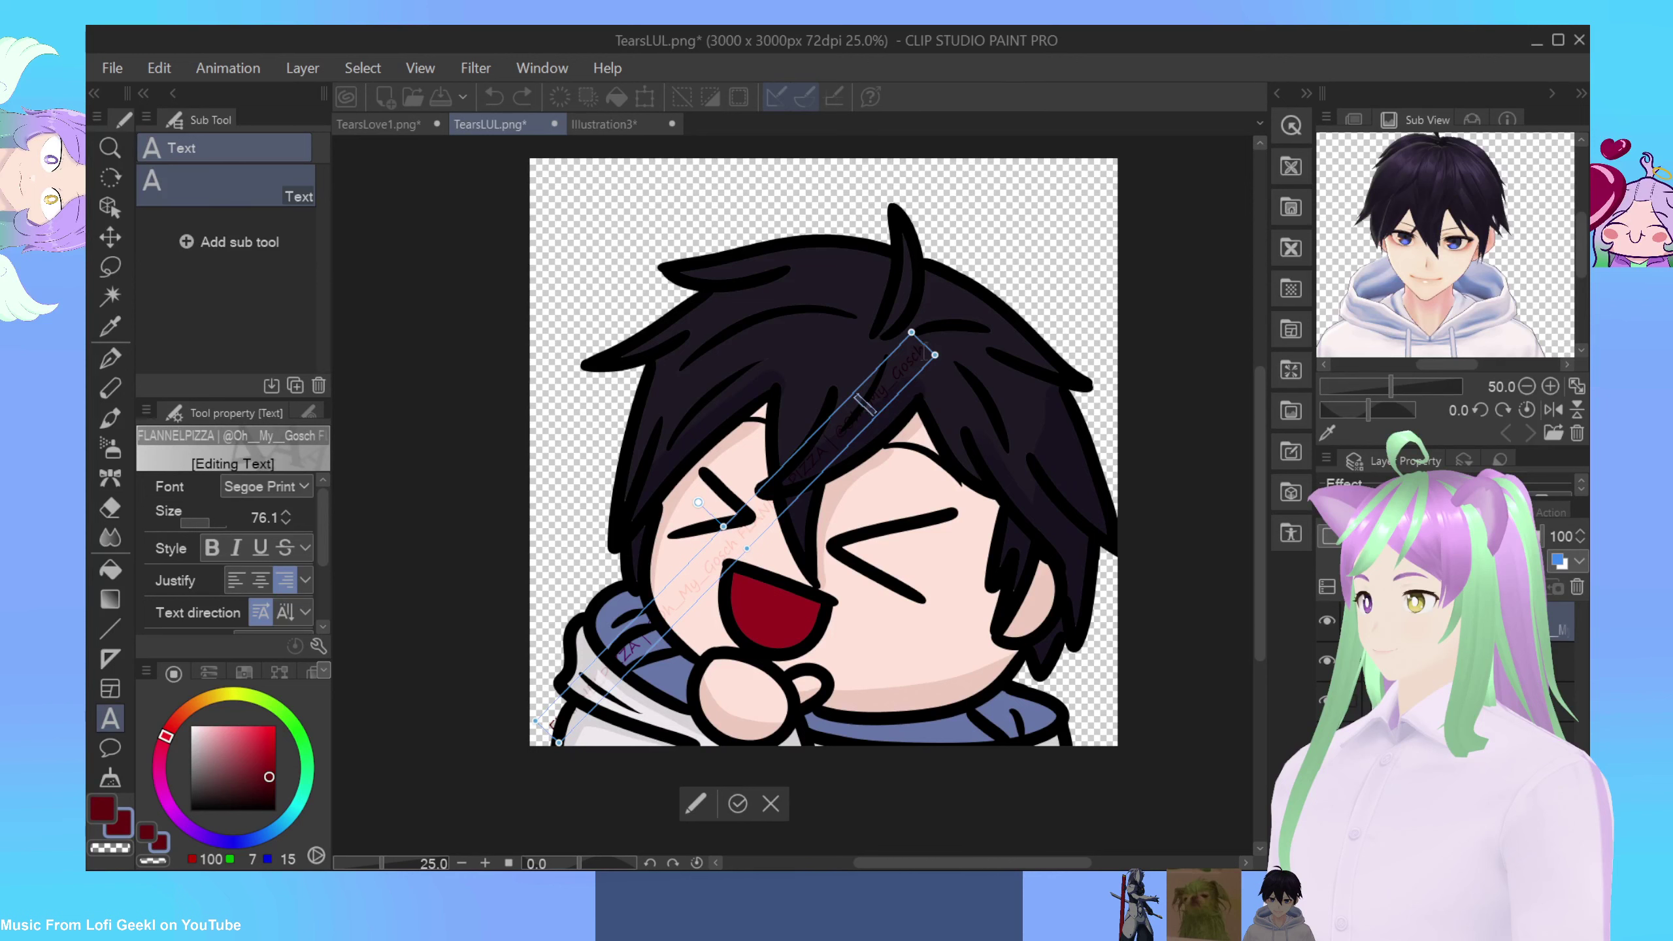
Step: Copy the watermark phrase and append a repeat so the line extends past the top-right corner
drag(871, 400, 572, 692)
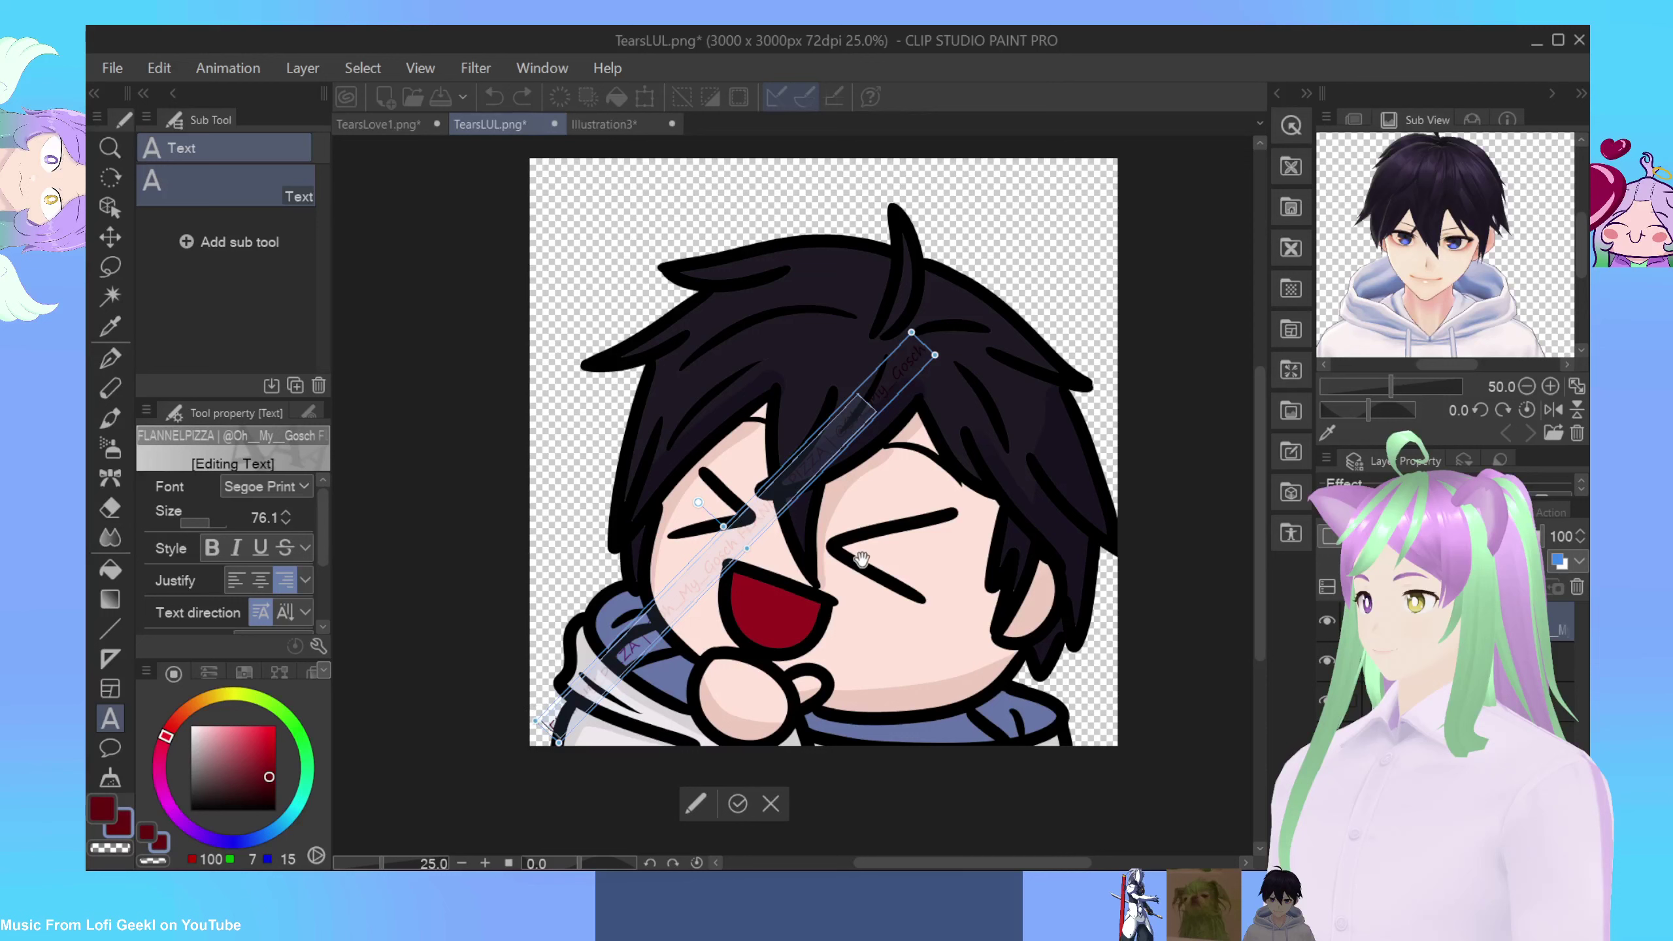
click(882, 394)
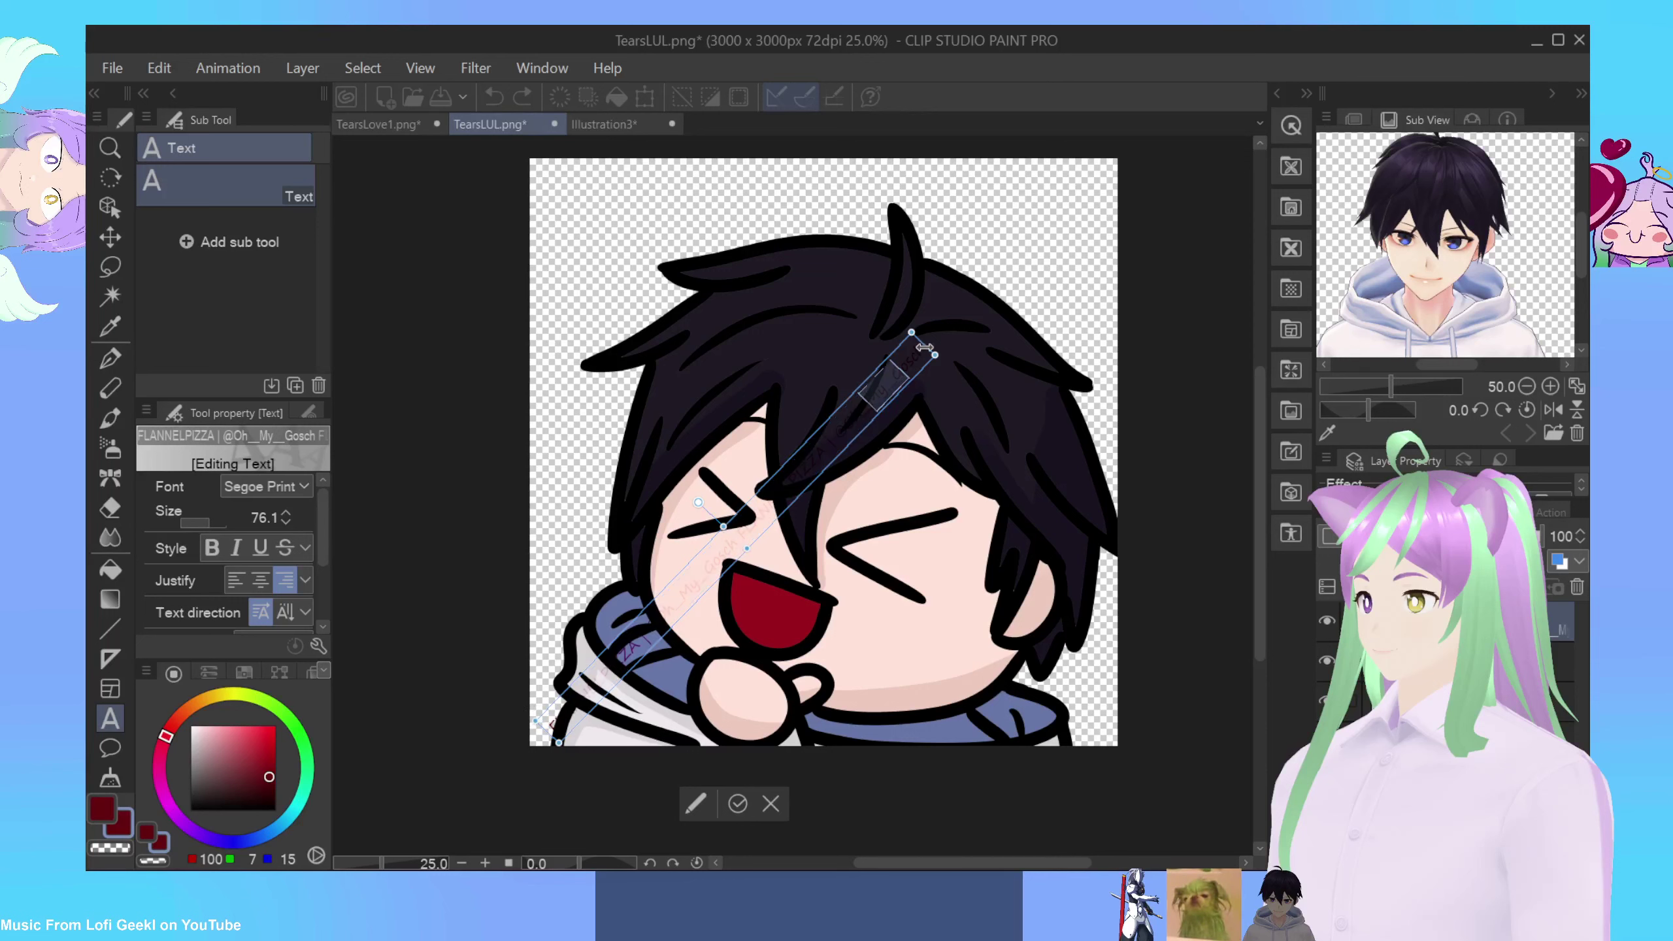
drag(886, 391, 543, 725)
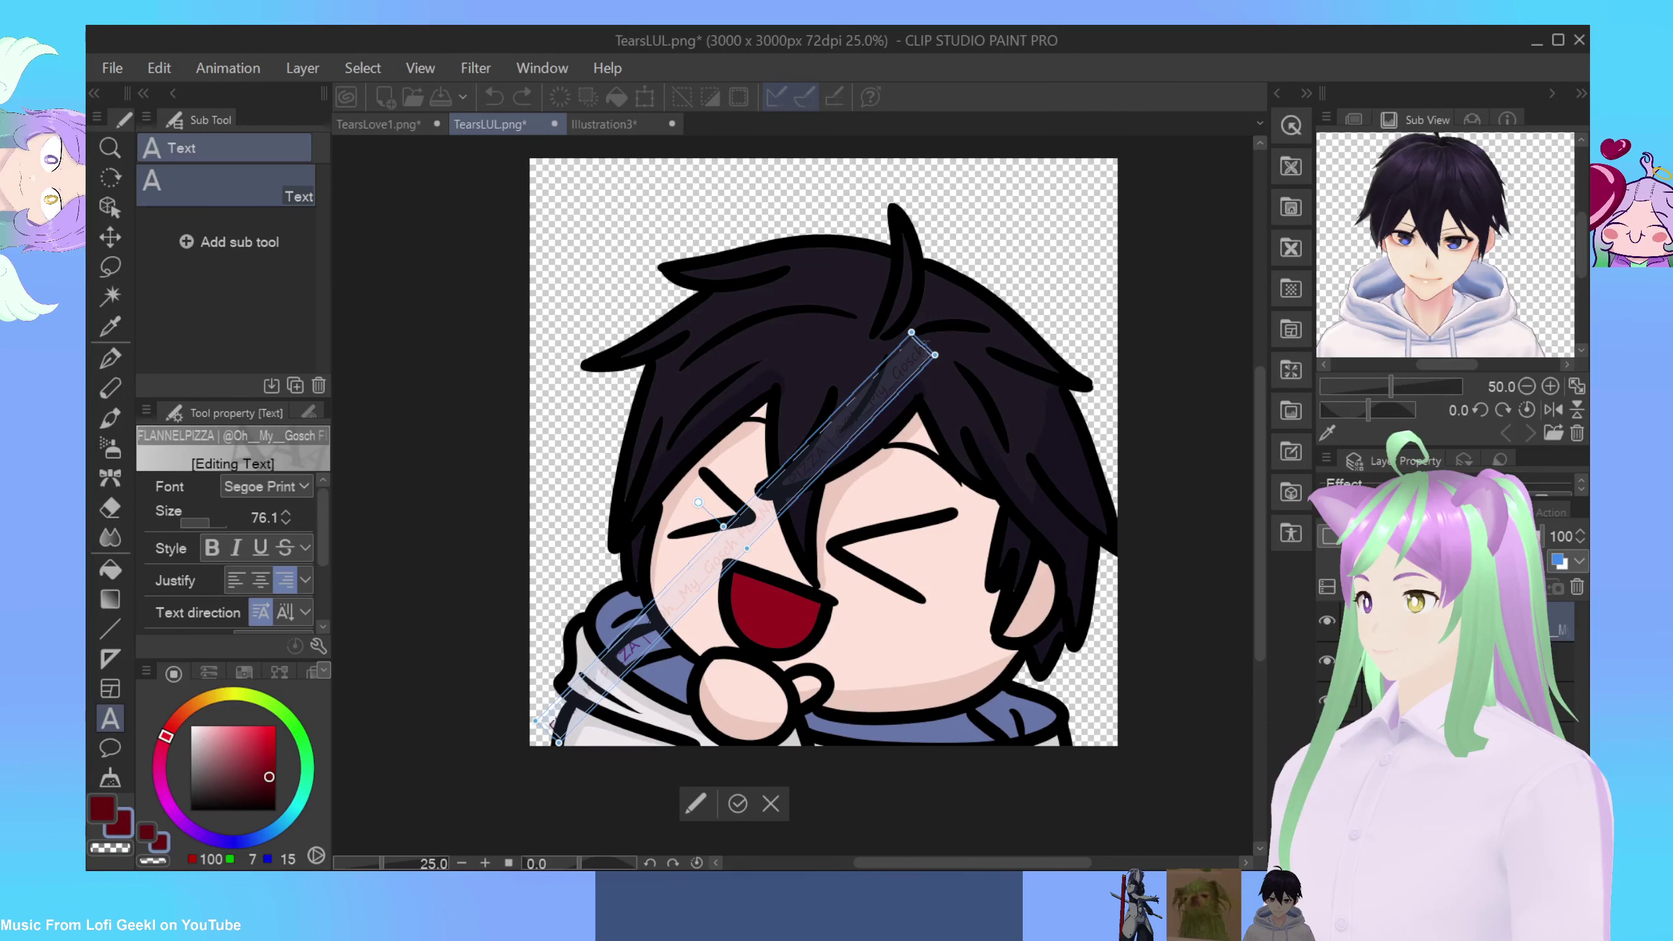
click(927, 347)
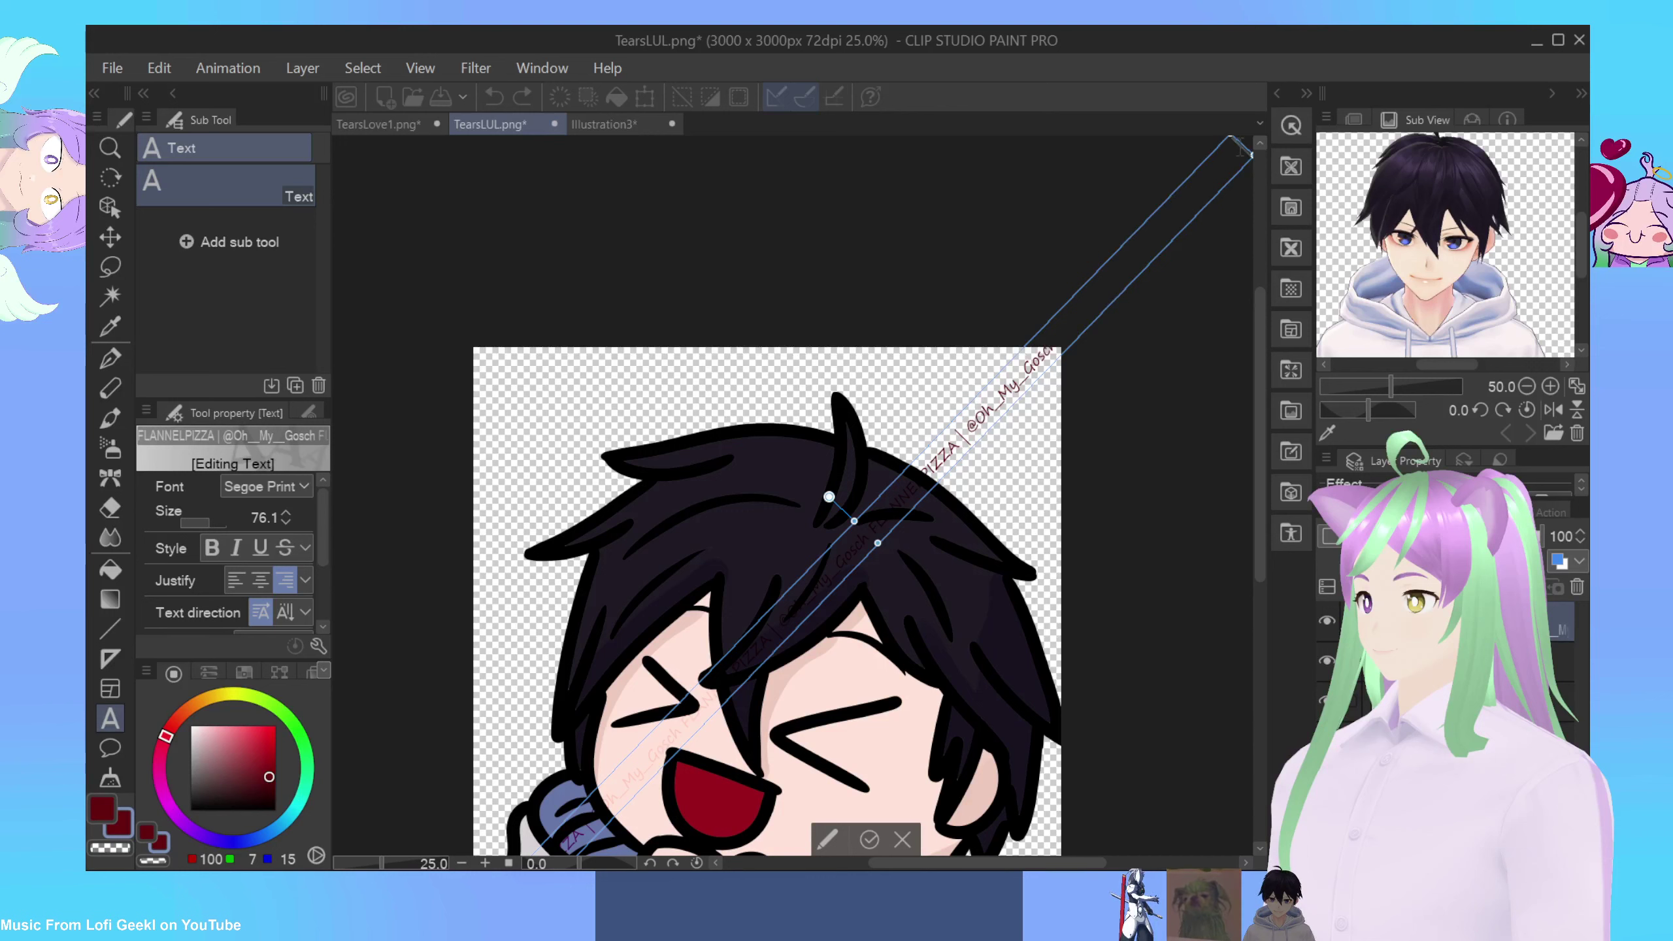
scroll(742, 535, down, 2)
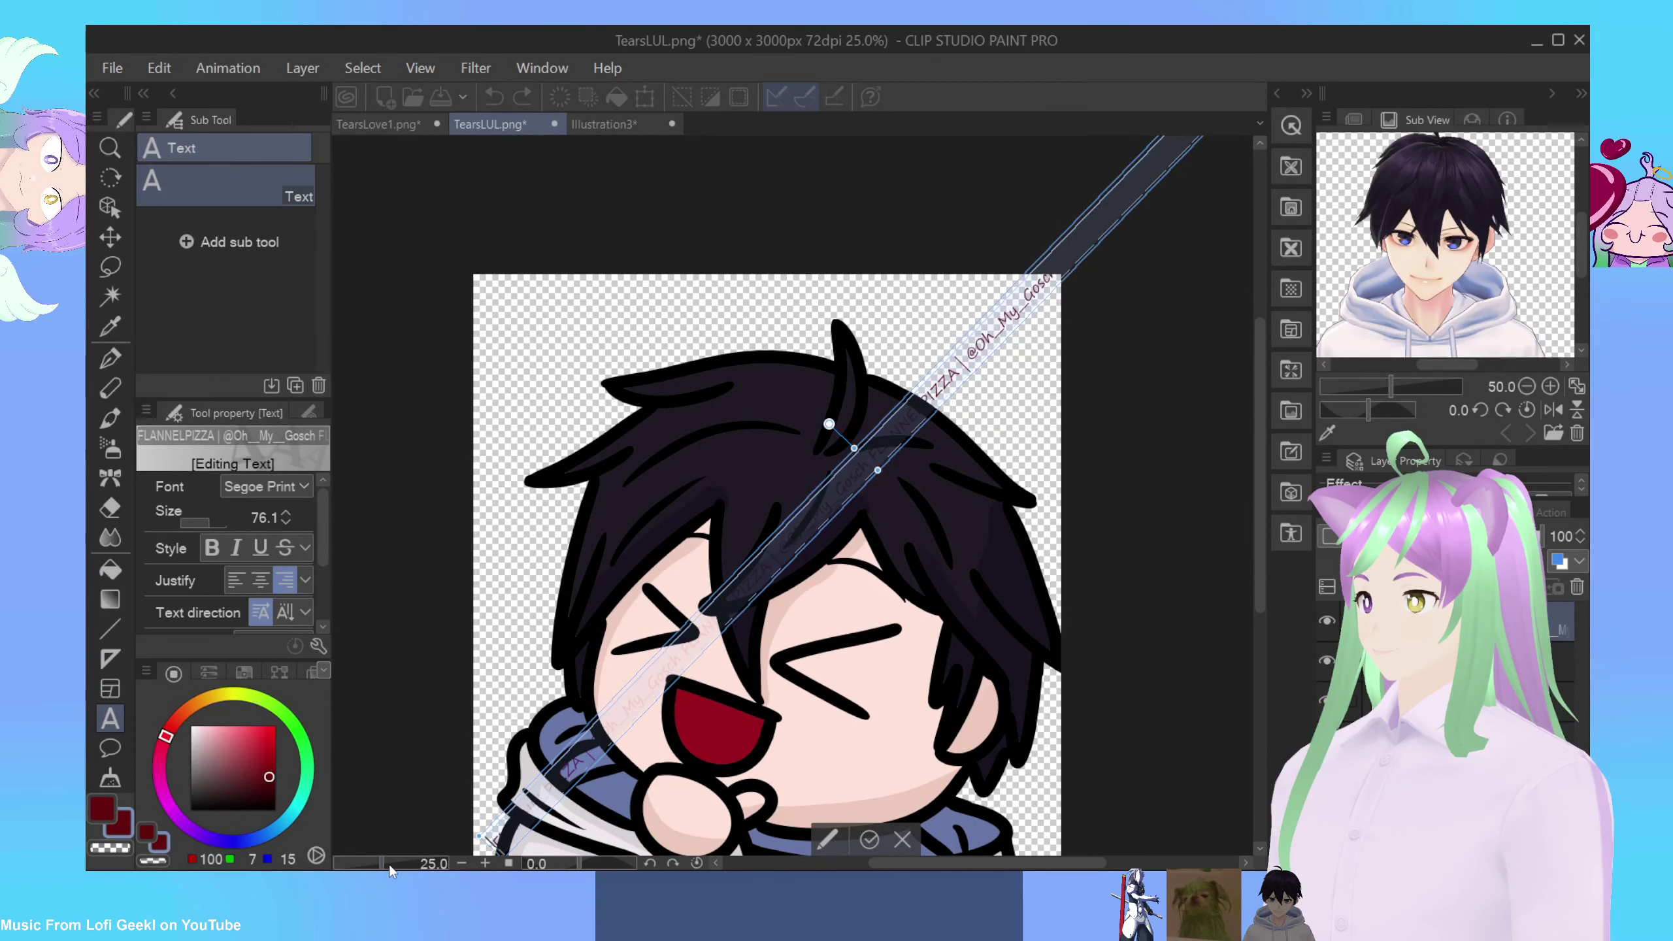
Step: Tilt a watermark line to a steep diagonal and place it parallel across the eyes and face
key(Escape)
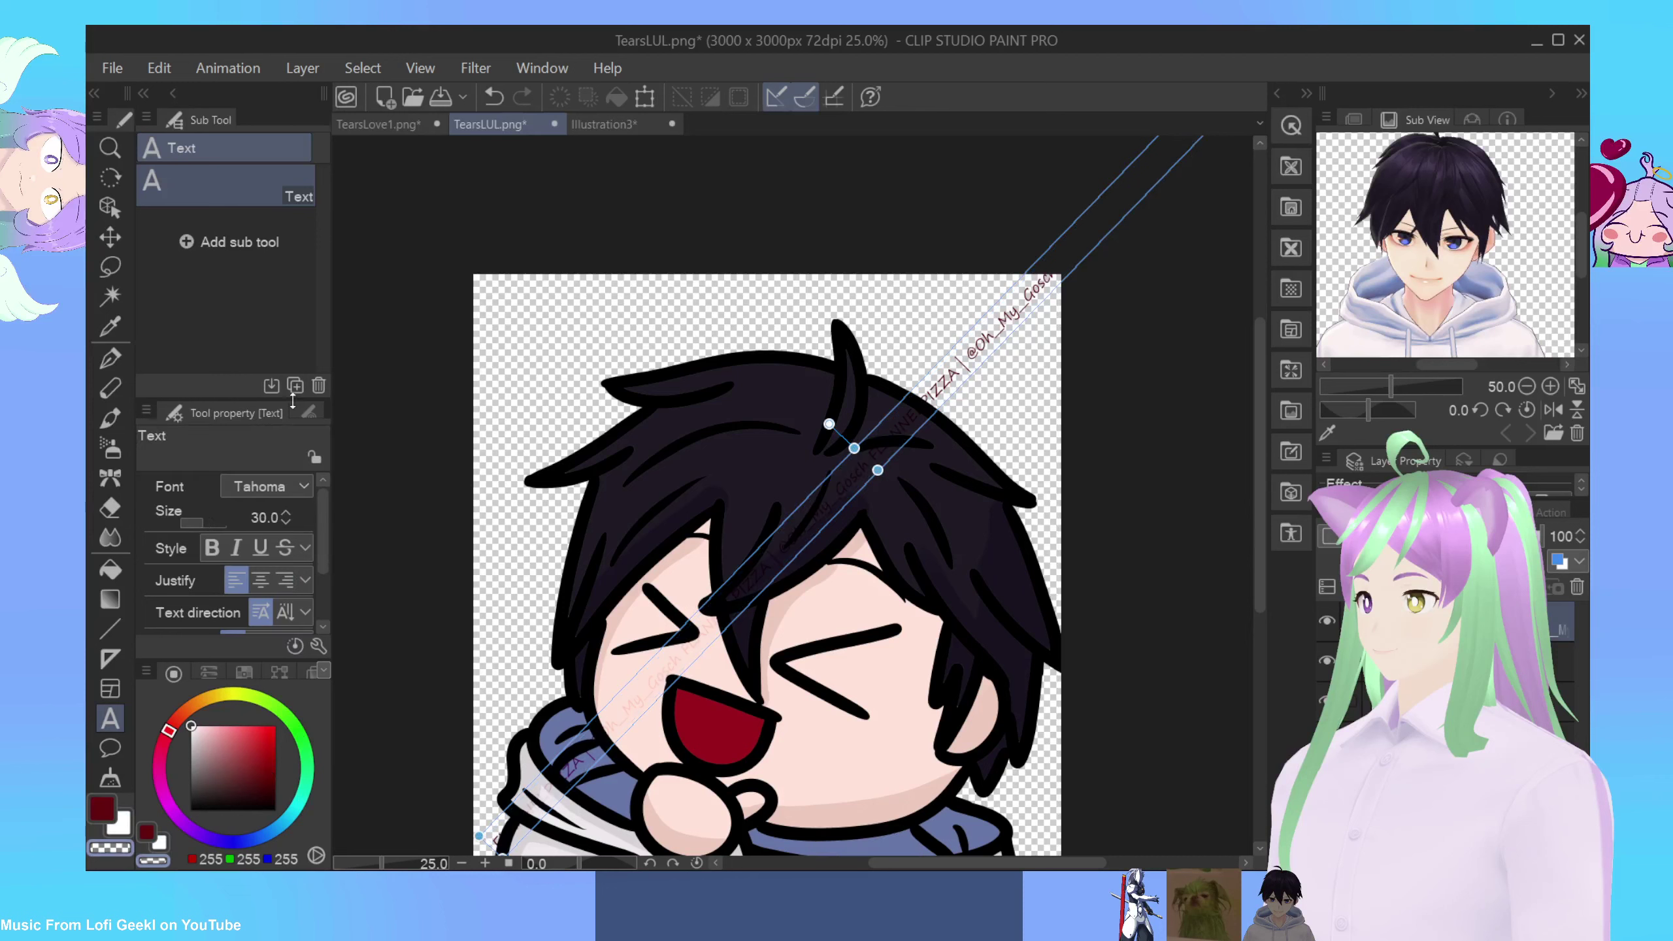
click(517, 675)
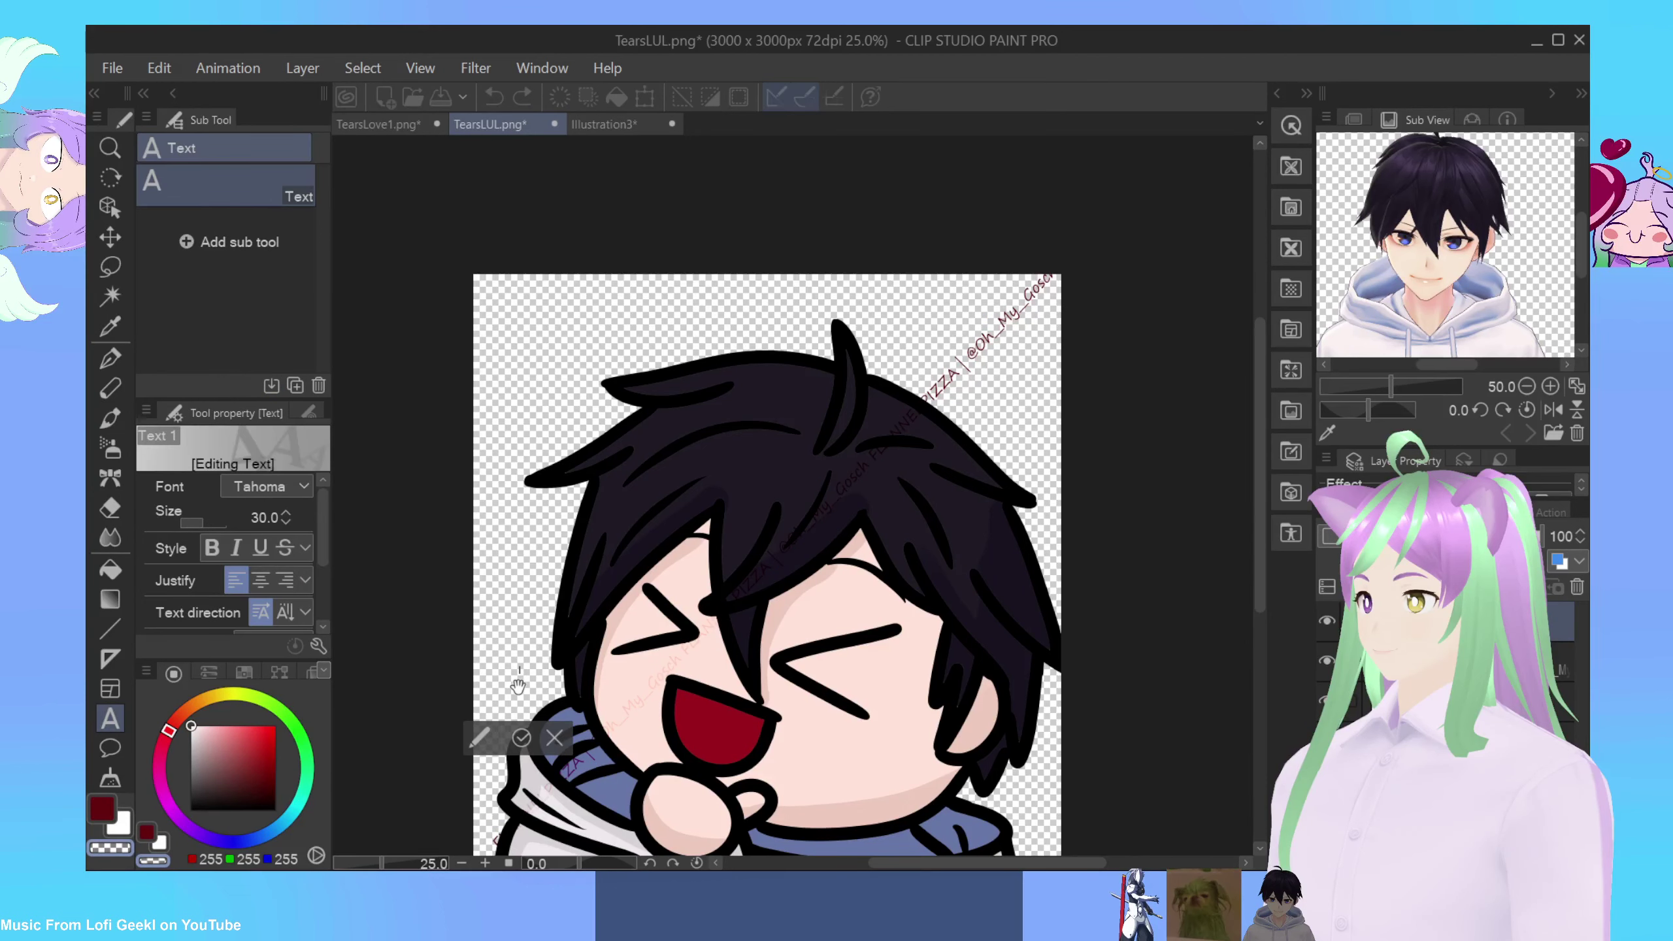
click(522, 681)
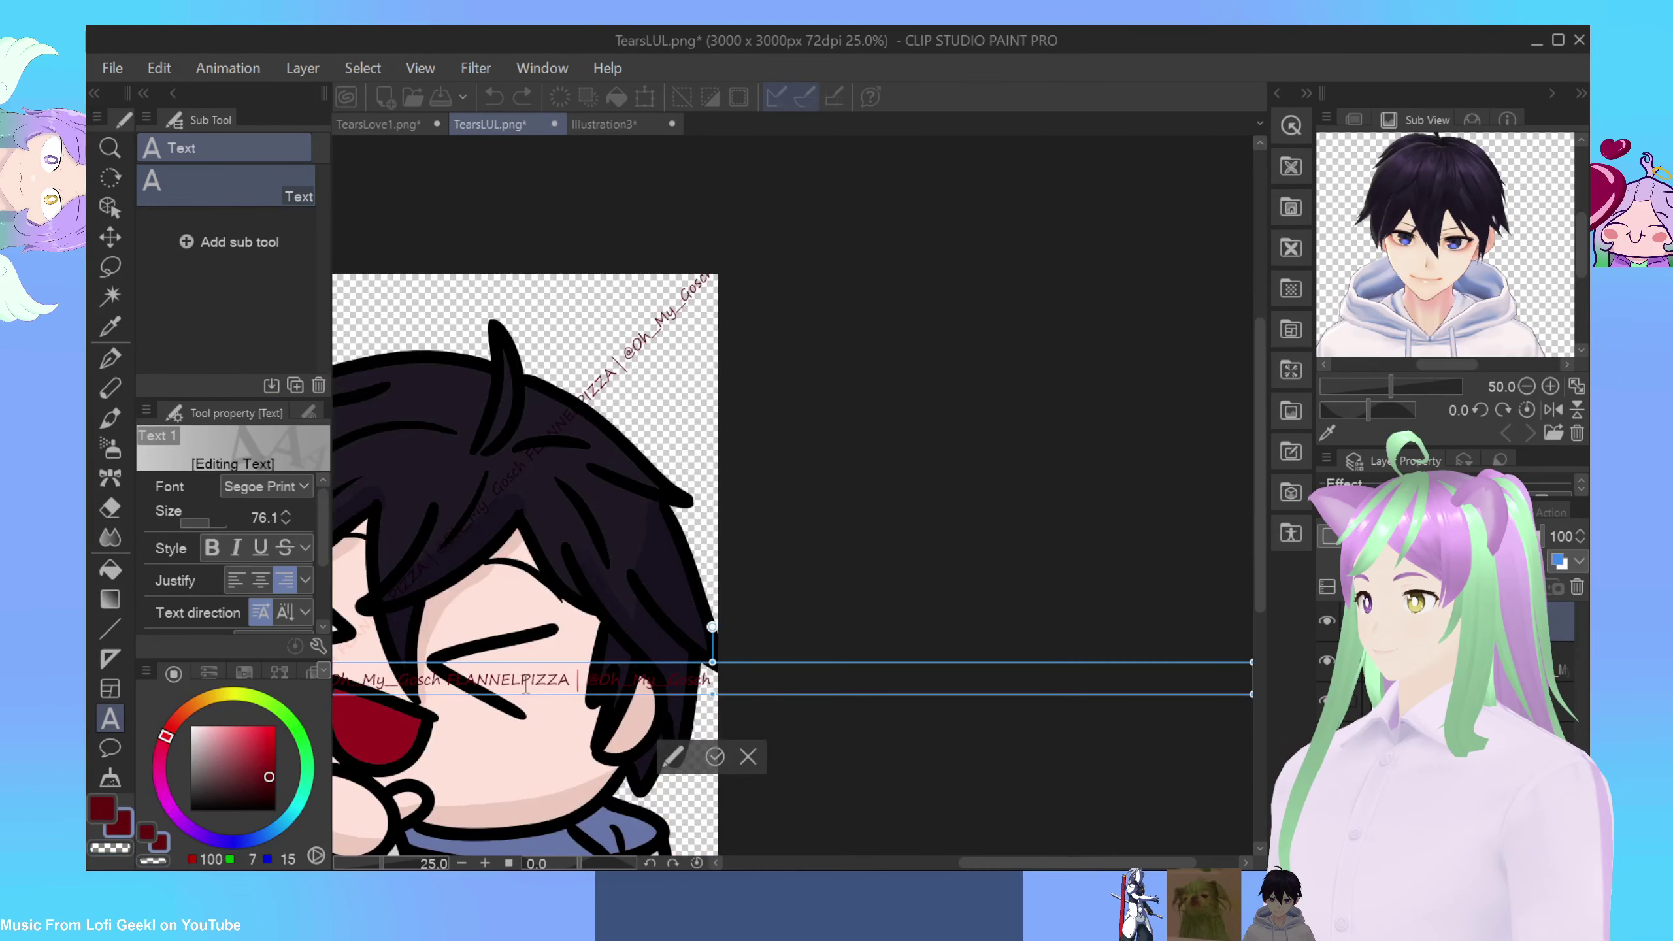
drag(716, 628, 591, 560)
drag(824, 645, 929, 528)
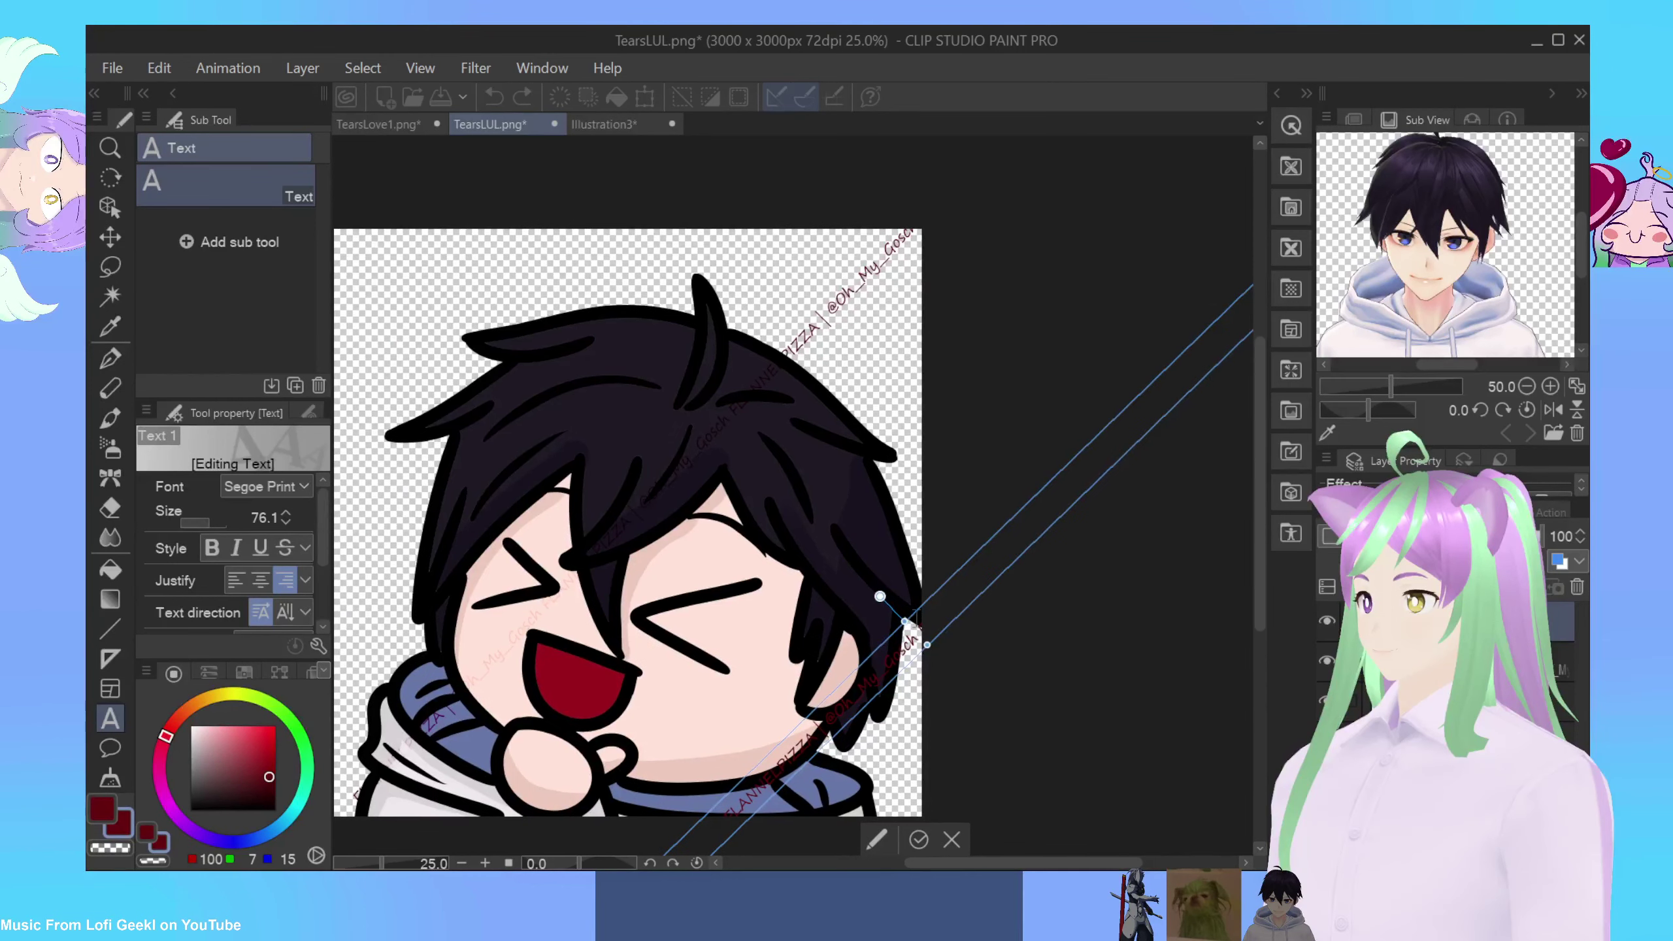
drag(906, 682, 683, 610)
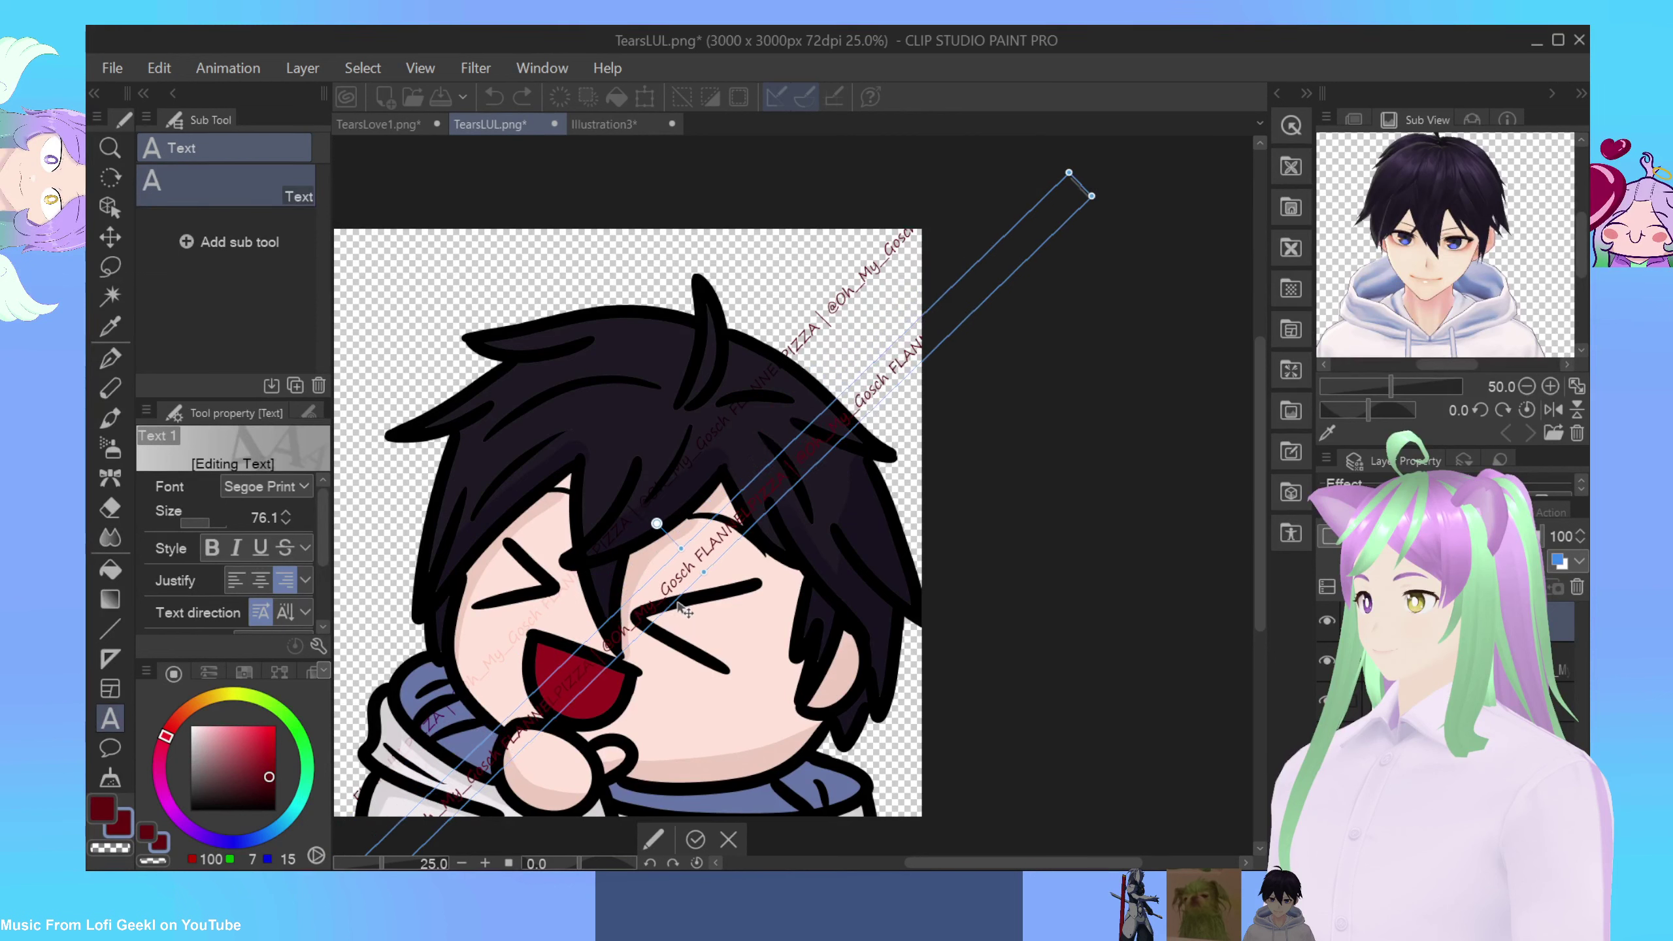
key(Escape)
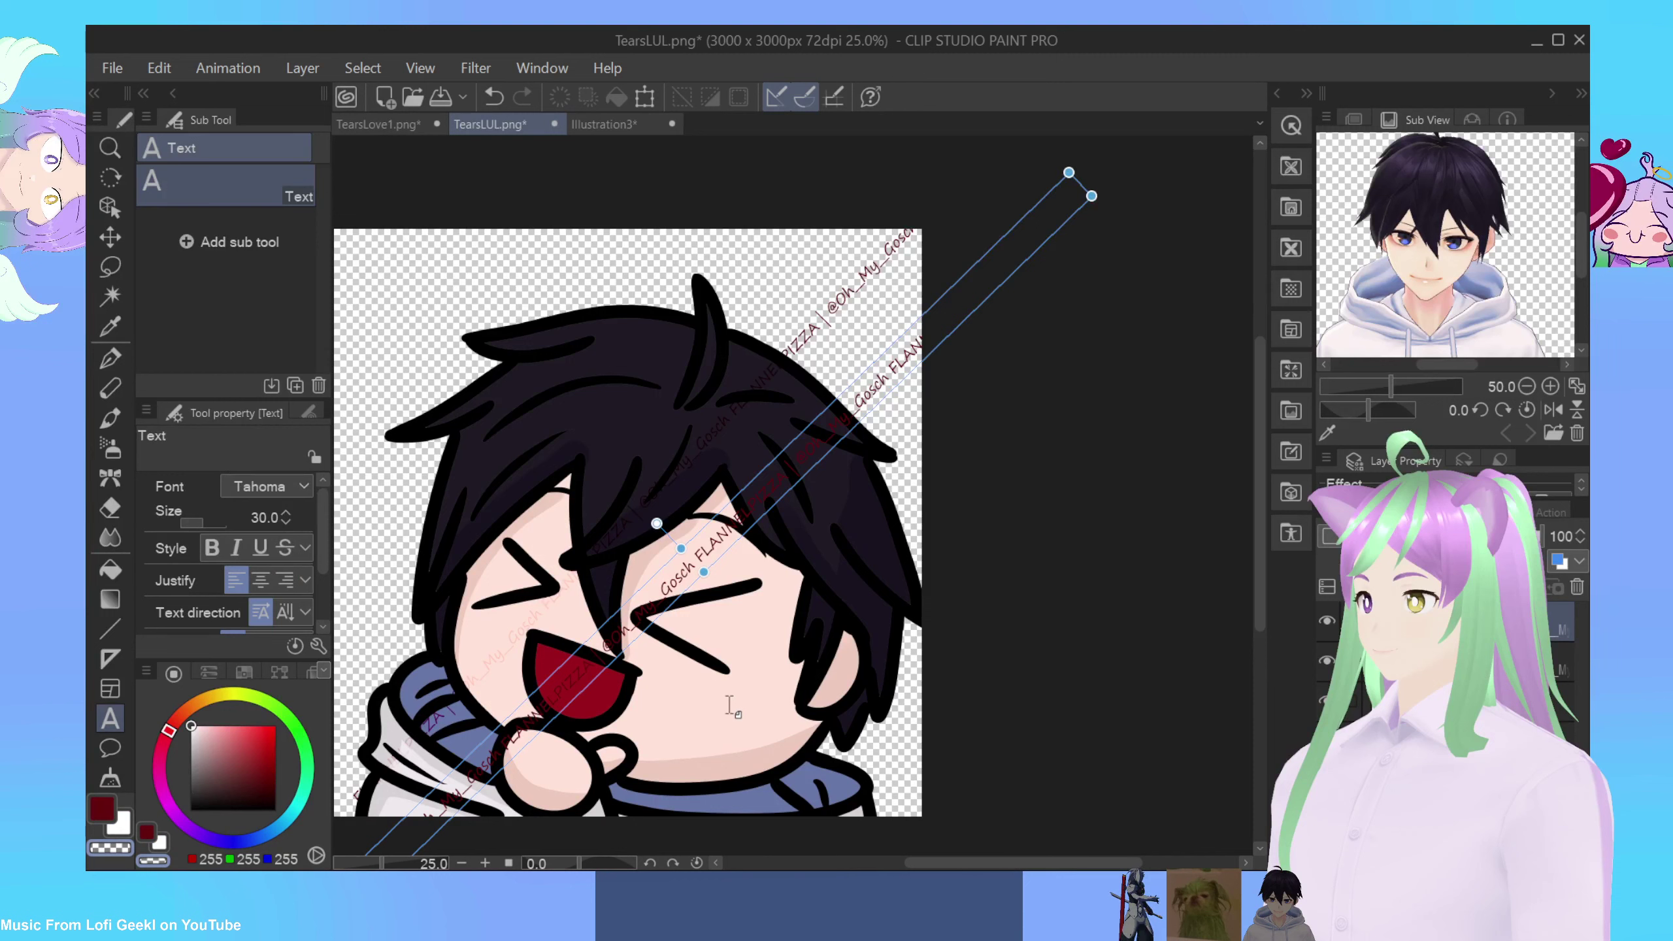
click(710, 688)
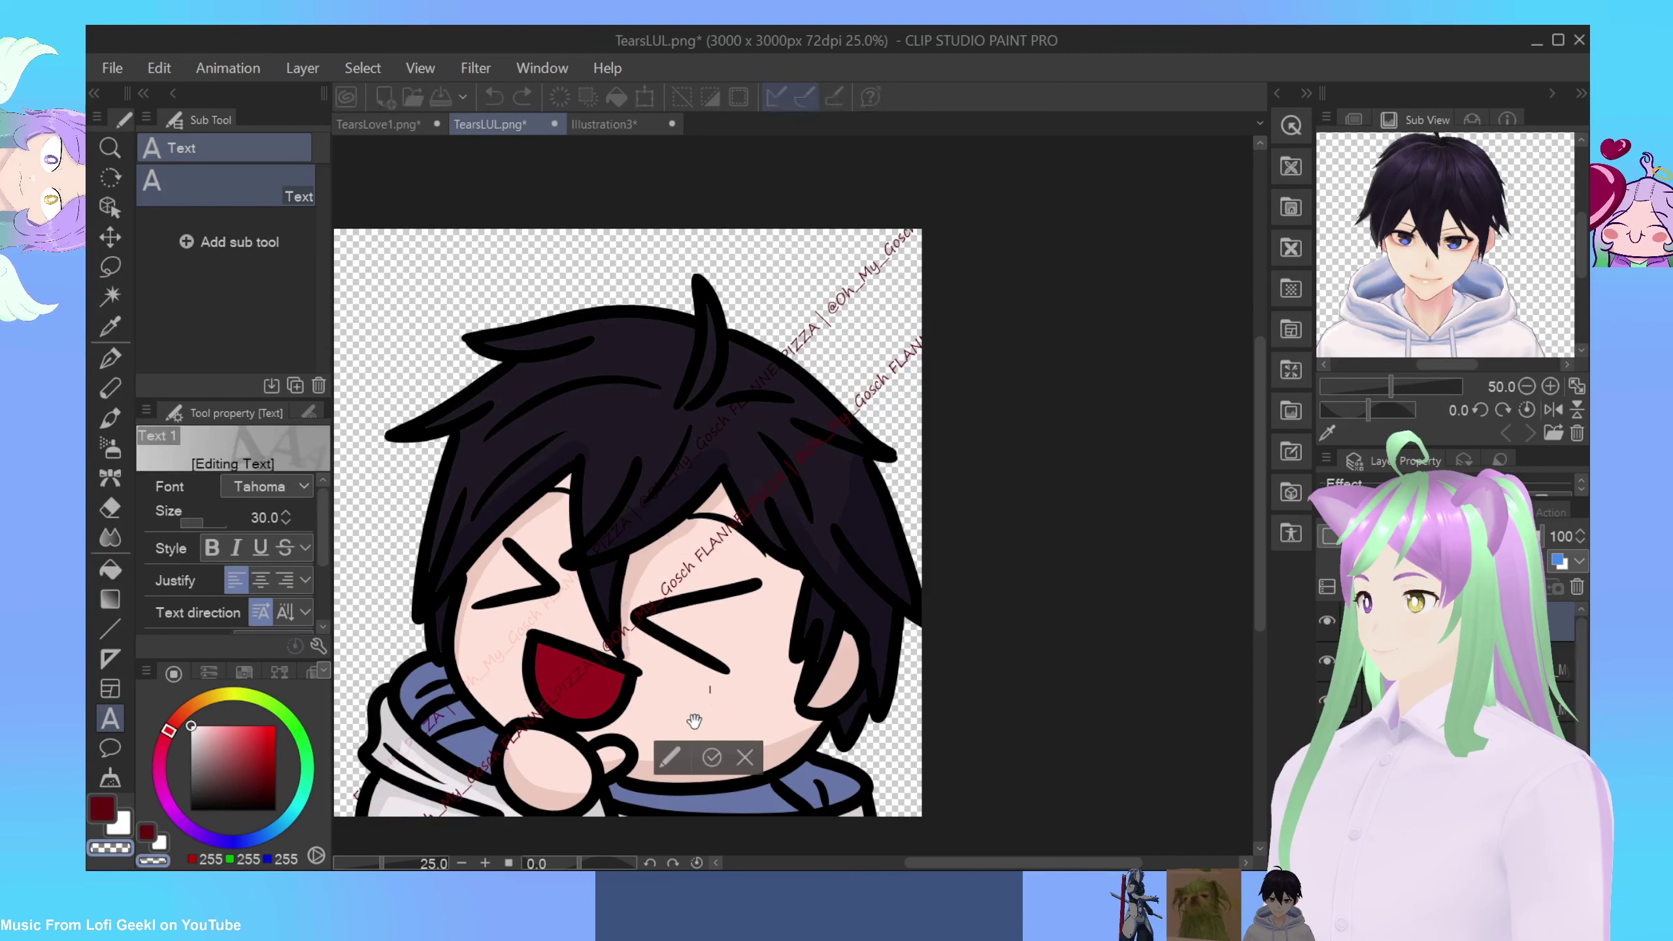
Step: Paste the watermark phrase as a new line tilted about 38° and move it onto the face
key(ctrl+v)
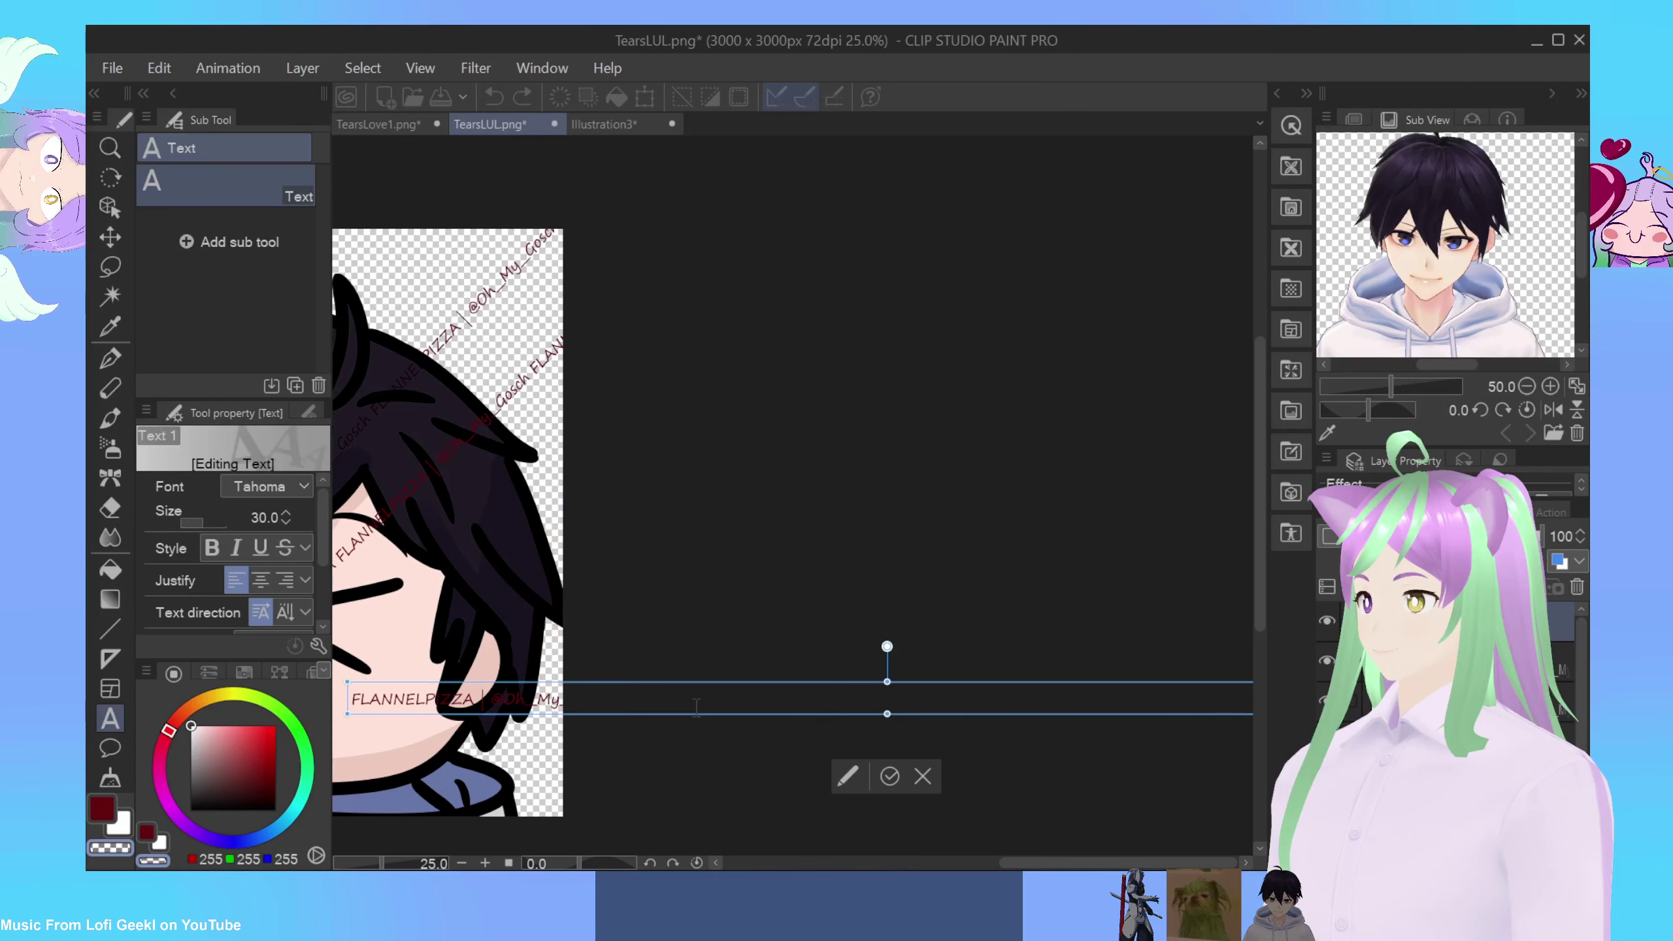
drag(887, 646, 842, 632)
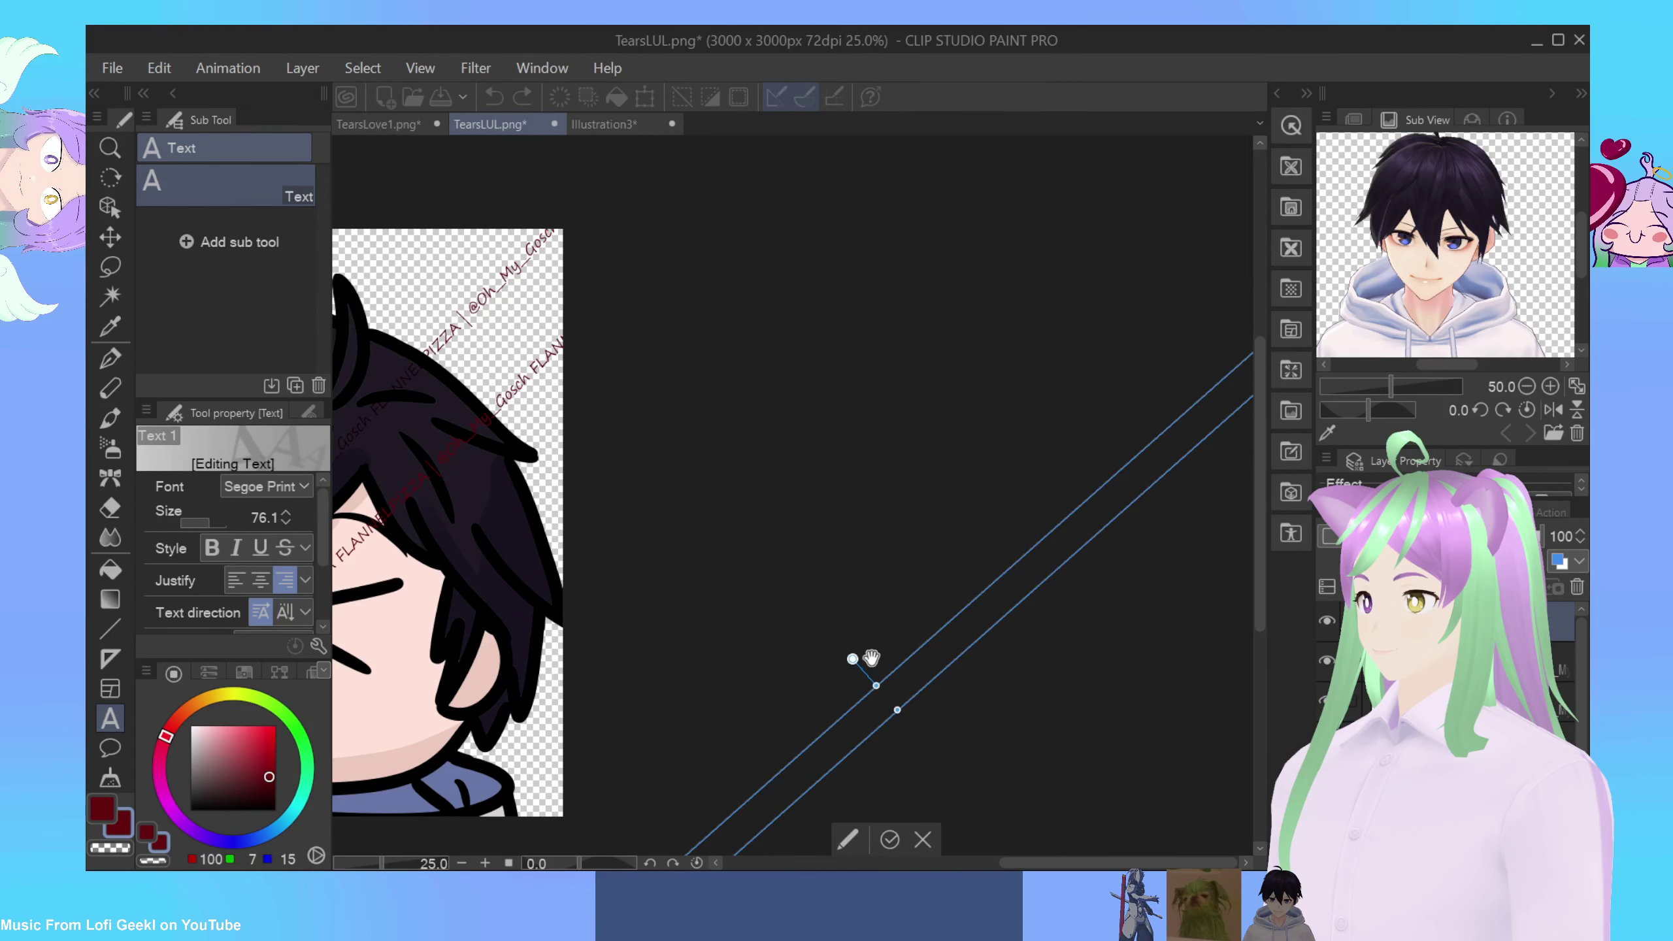
scroll(416, 470, down, 3)
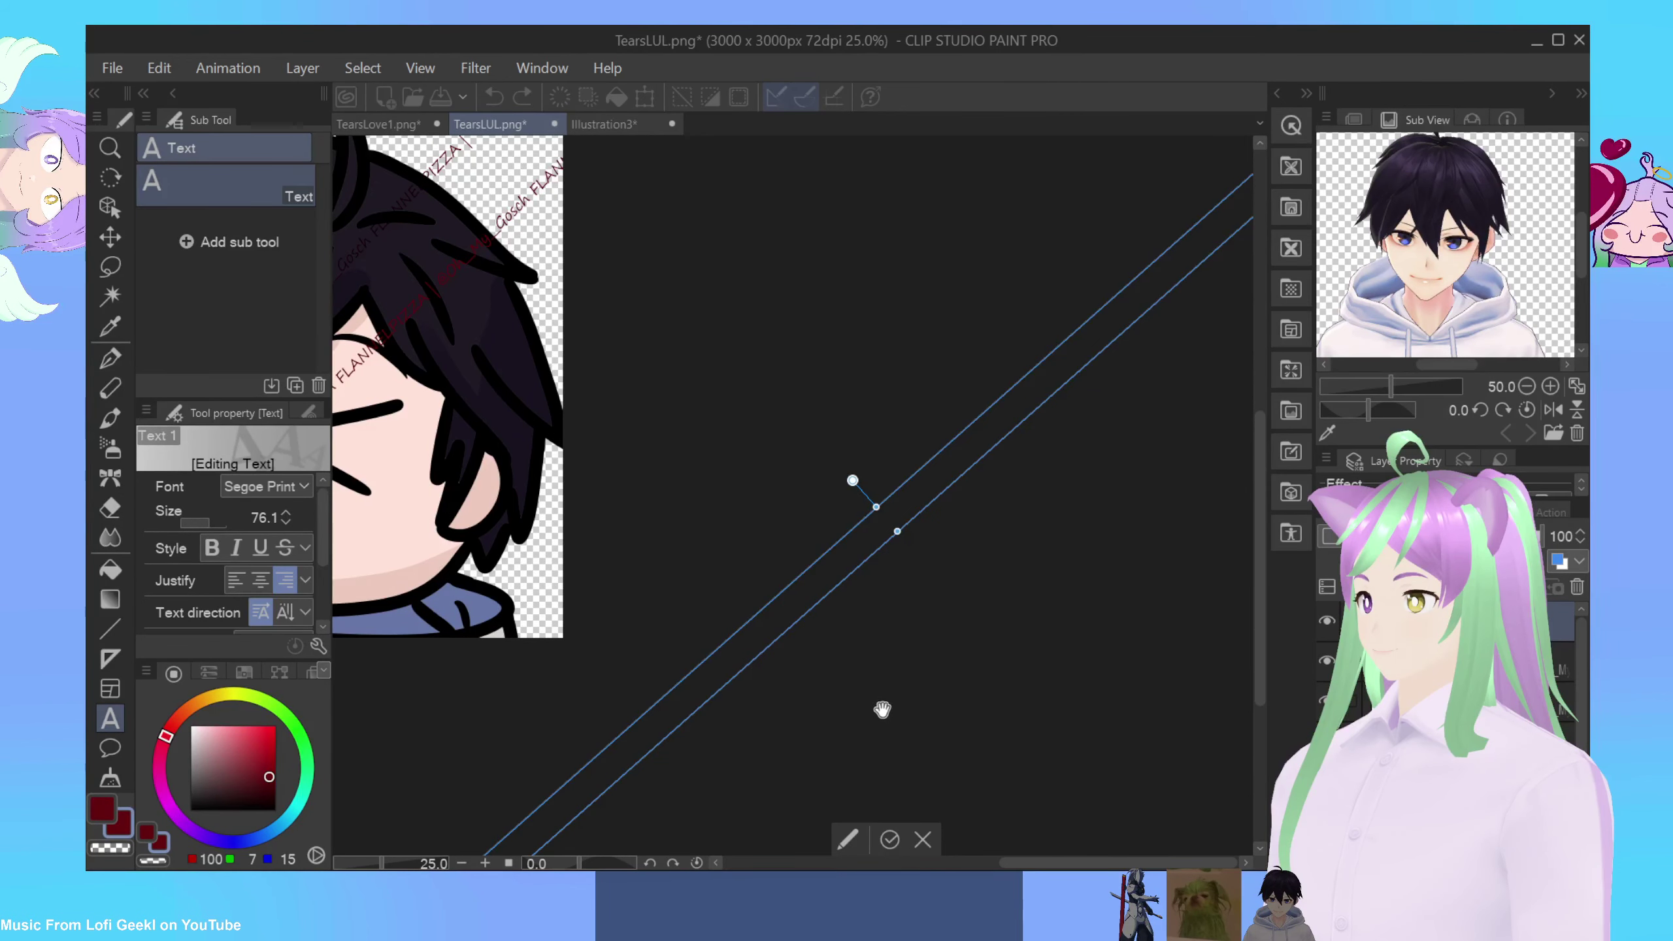
scroll(926, 723, up, 4)
drag(990, 707, 1059, 664)
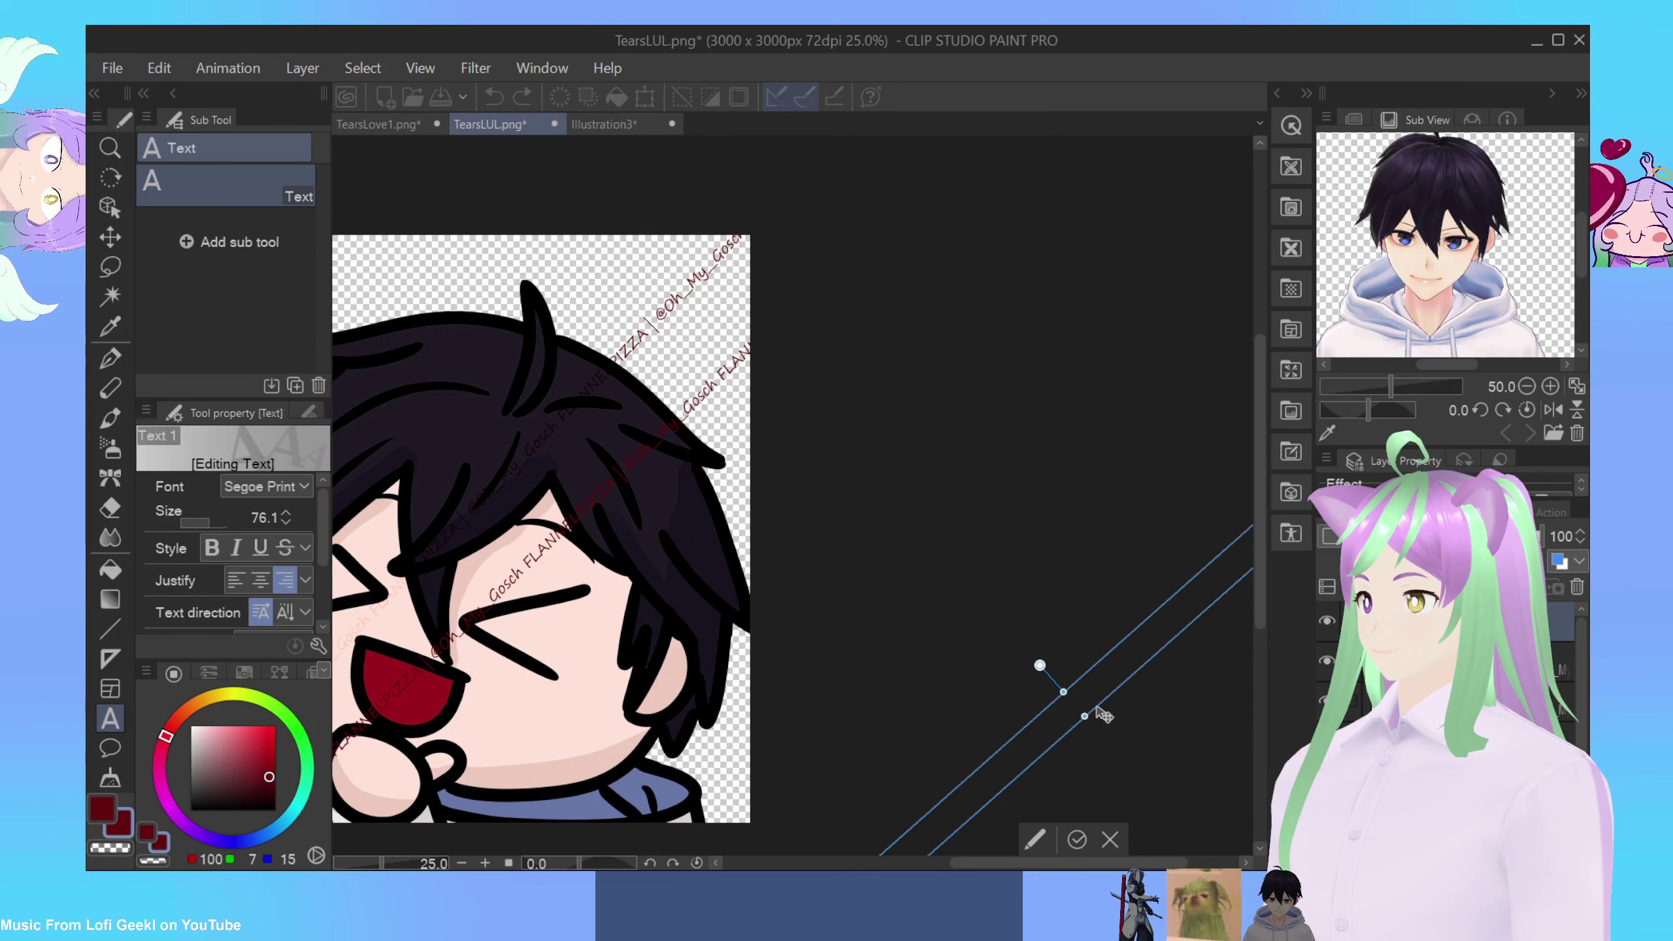
drag(685, 542, 685, 613)
key(Escape)
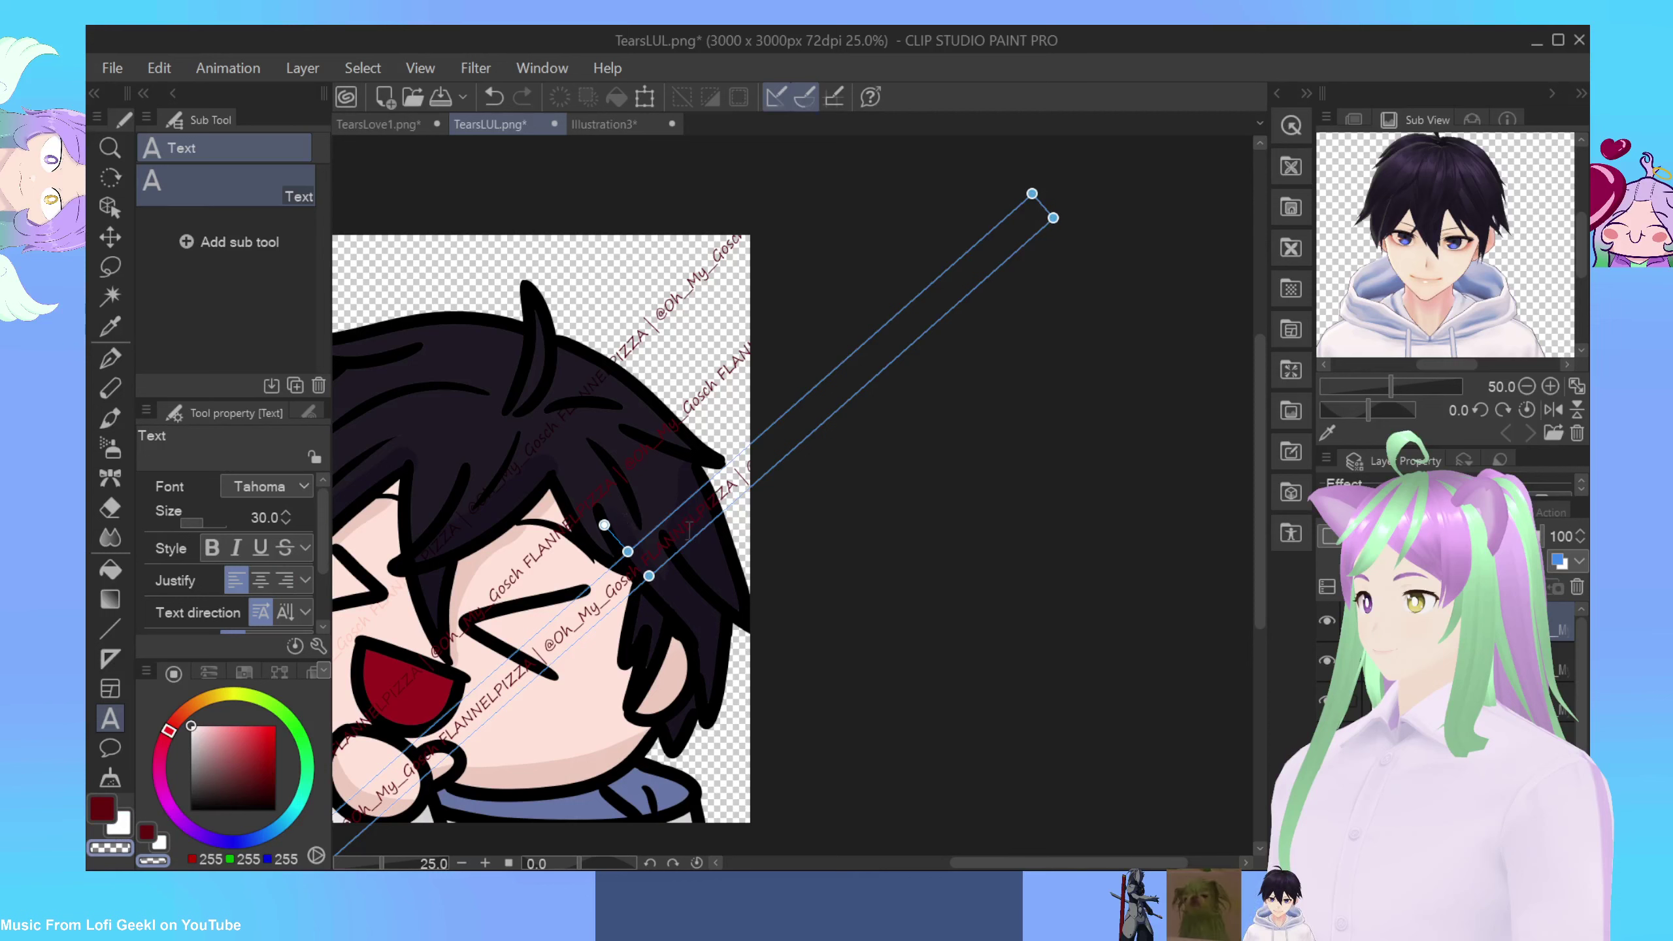
Step: Fine-tune the new line's angle to match the others and nudge it over the upper-right hair
drag(688, 531, 717, 535)
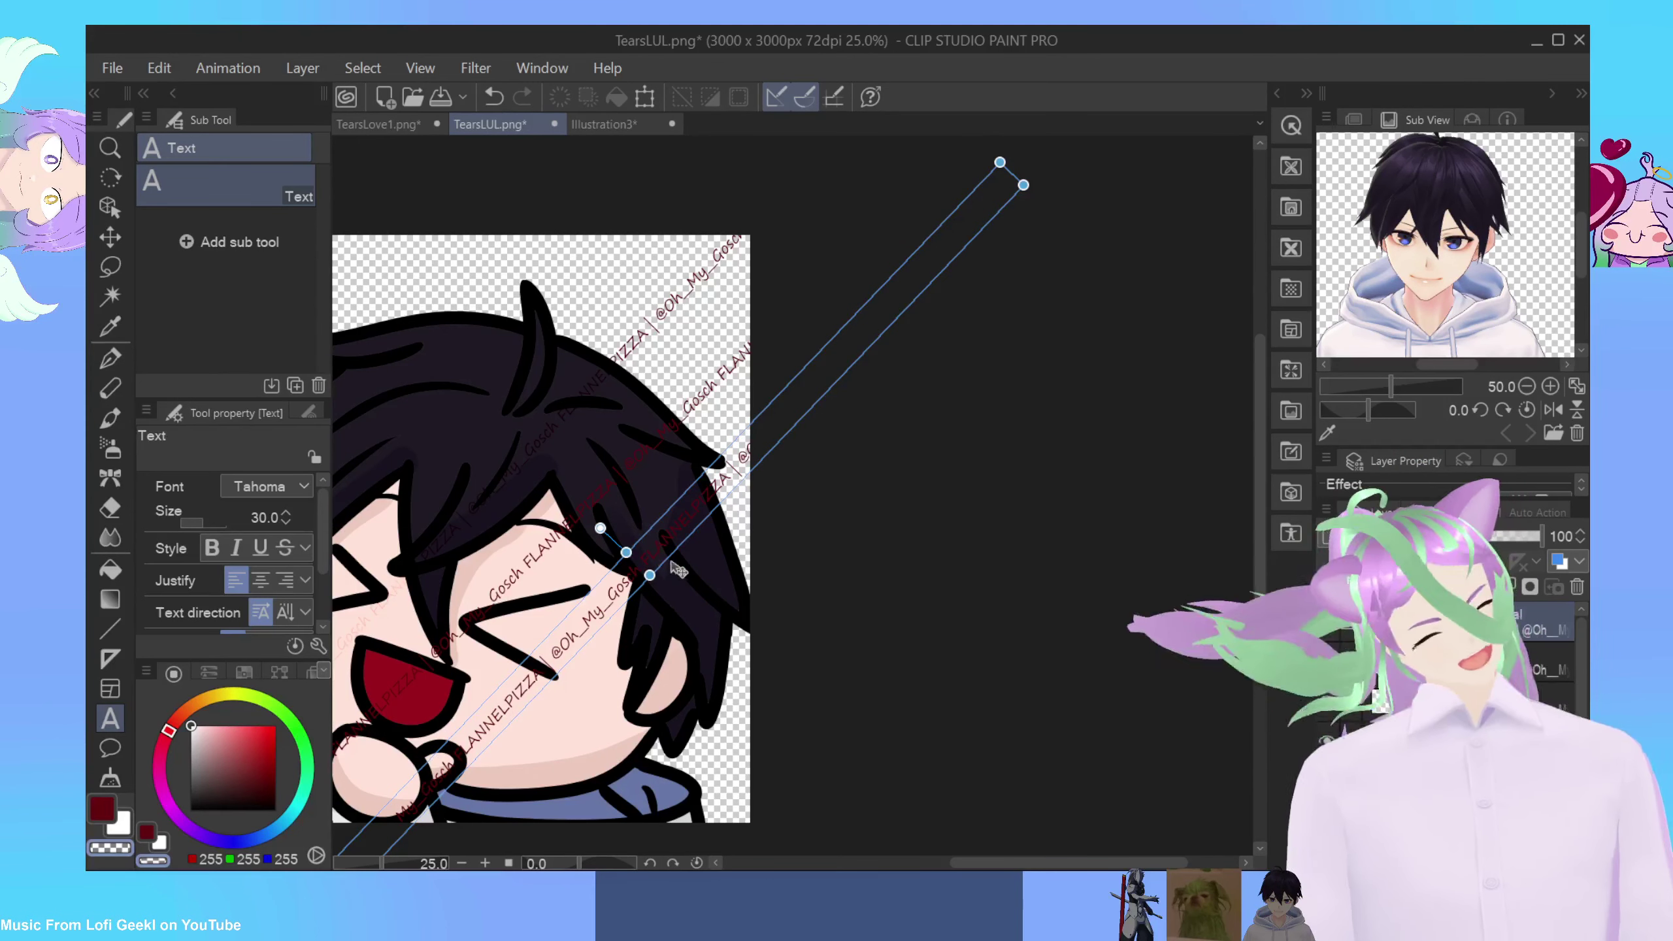
drag(698, 542, 656, 556)
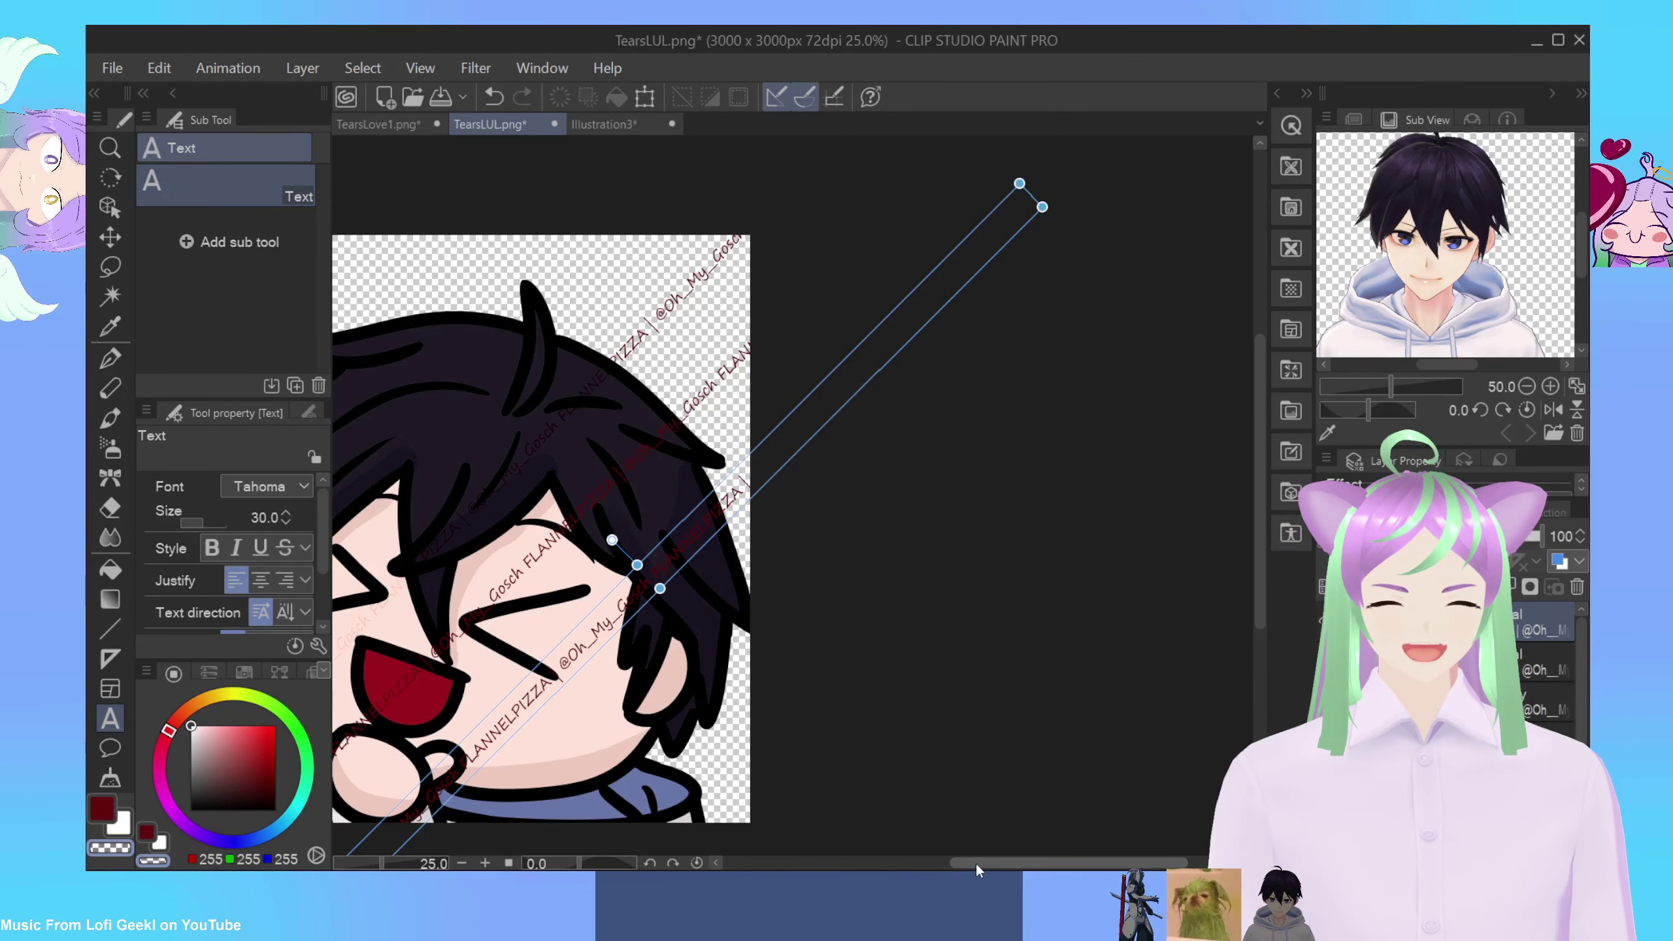
drag(975, 863, 905, 862)
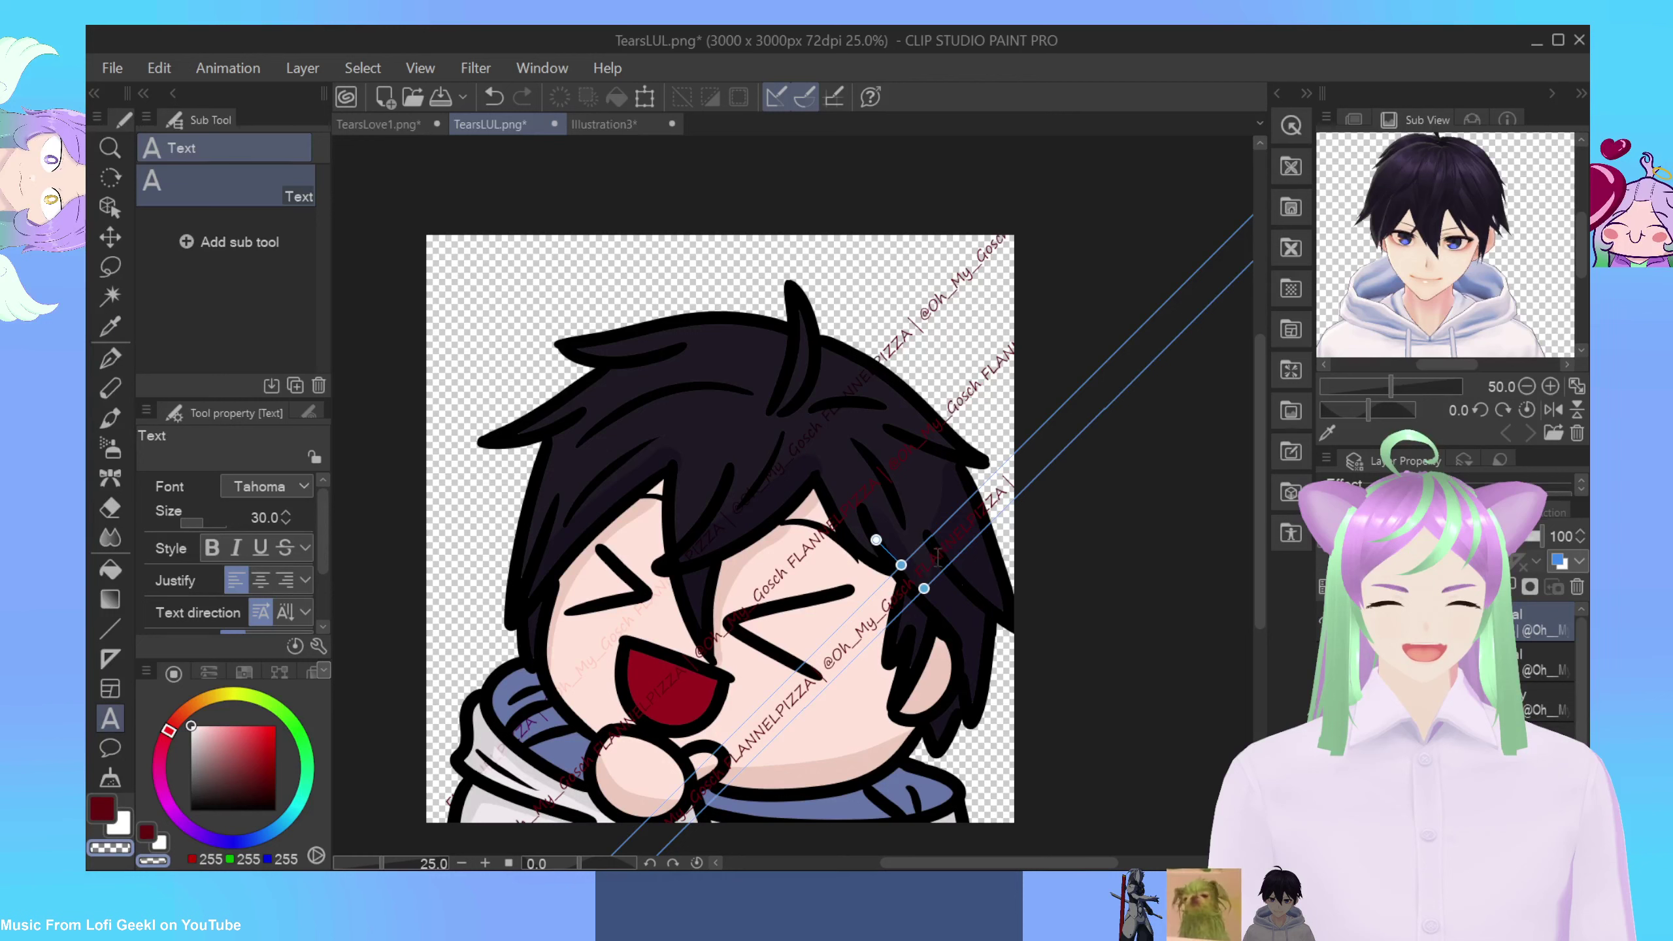
drag(951, 584, 943, 577)
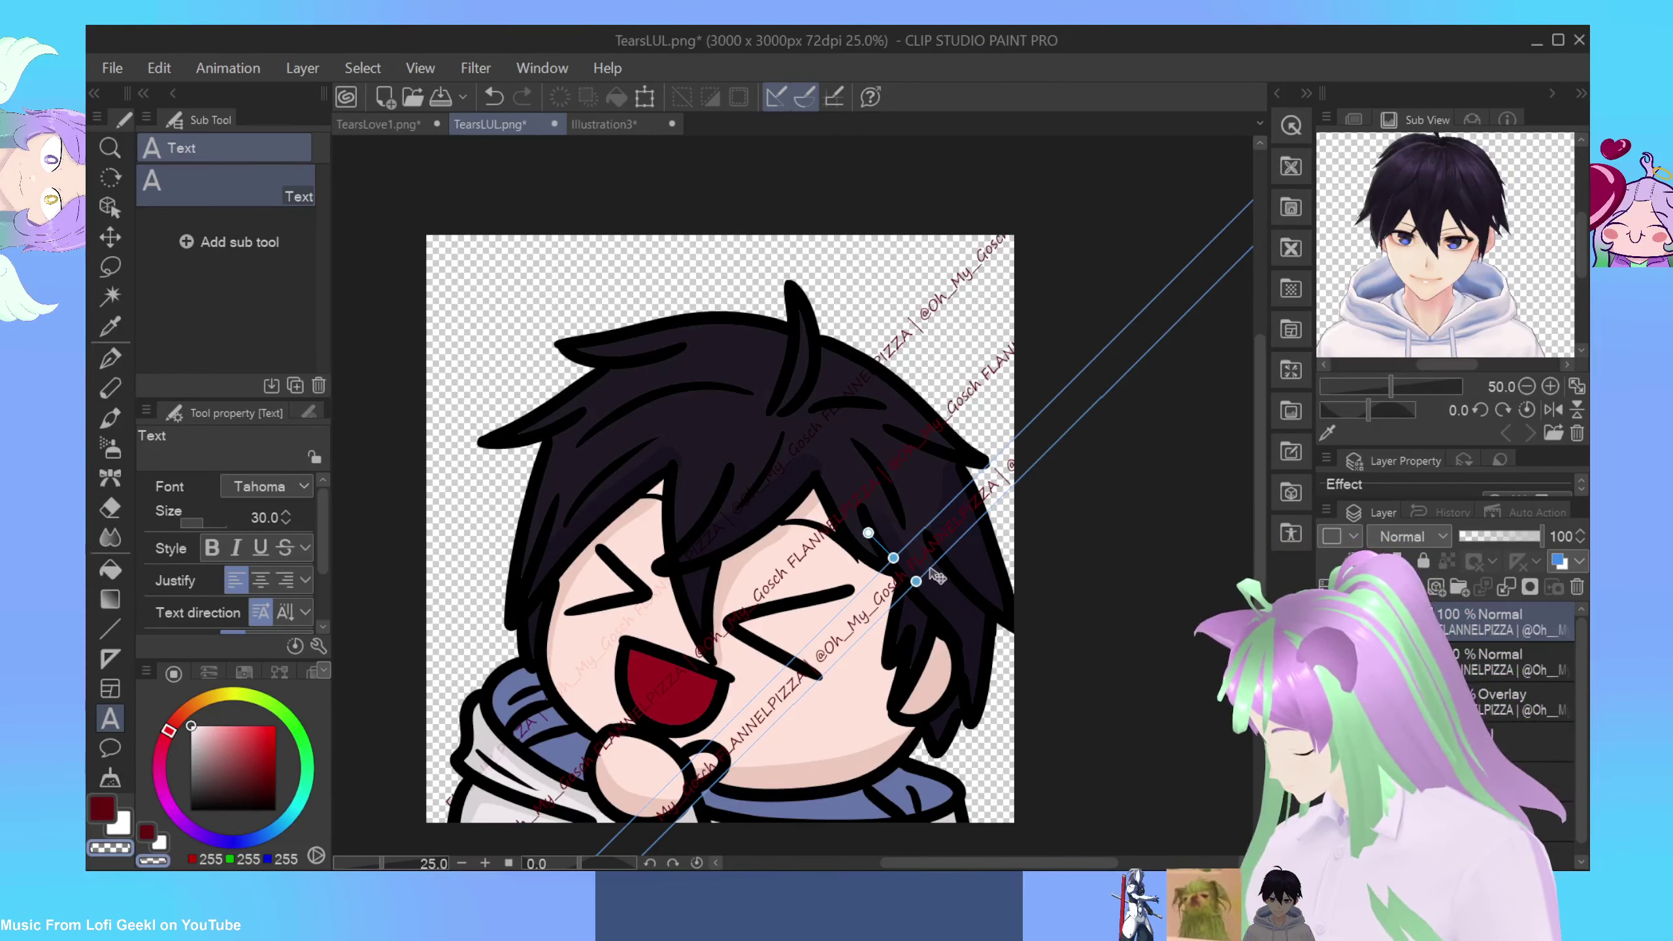
drag(937, 577, 944, 582)
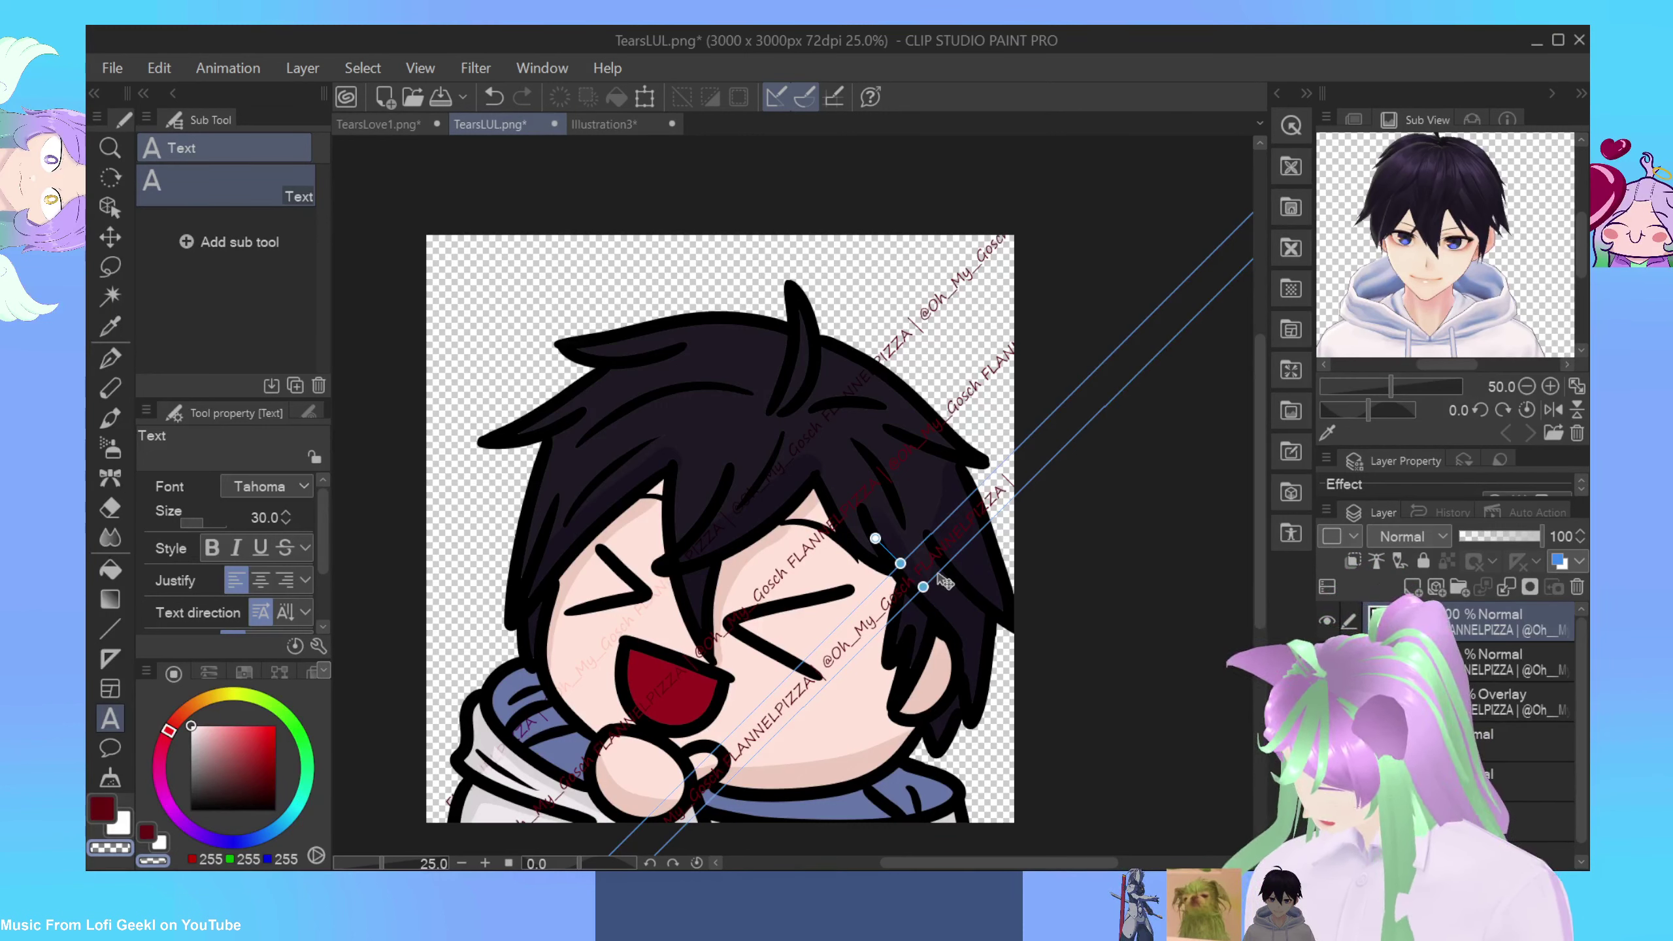
click(604, 465)
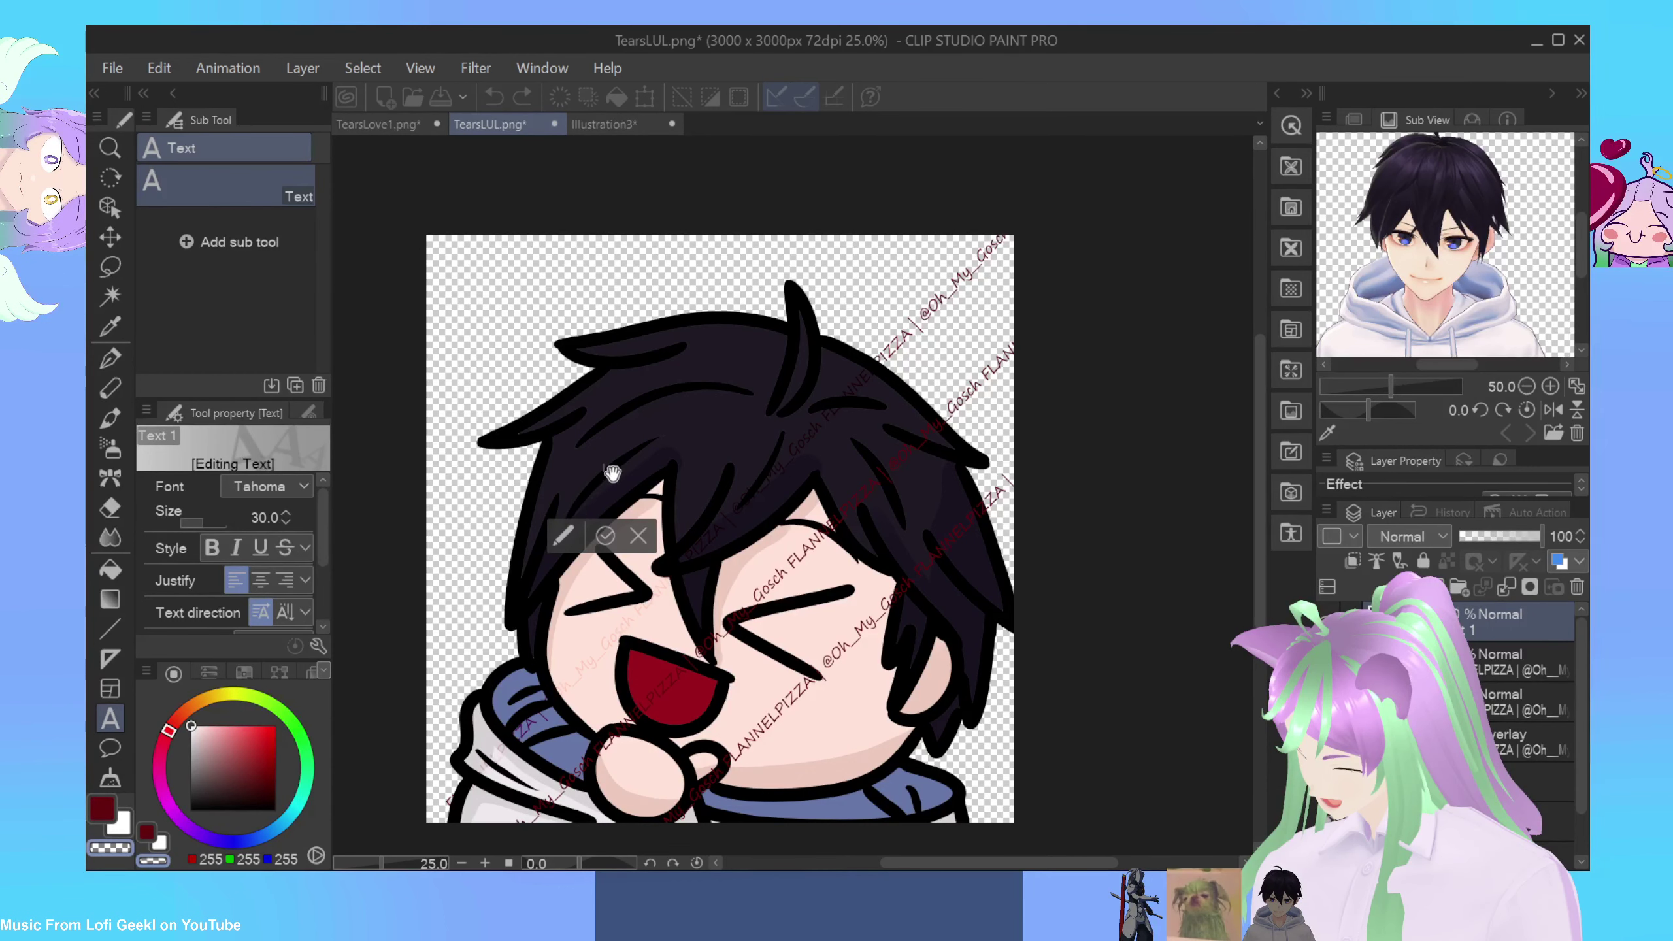
Step: Paste another watermark line, rotate it to a steep diagonal, and place it across the upper hair
key(ctrl+v)
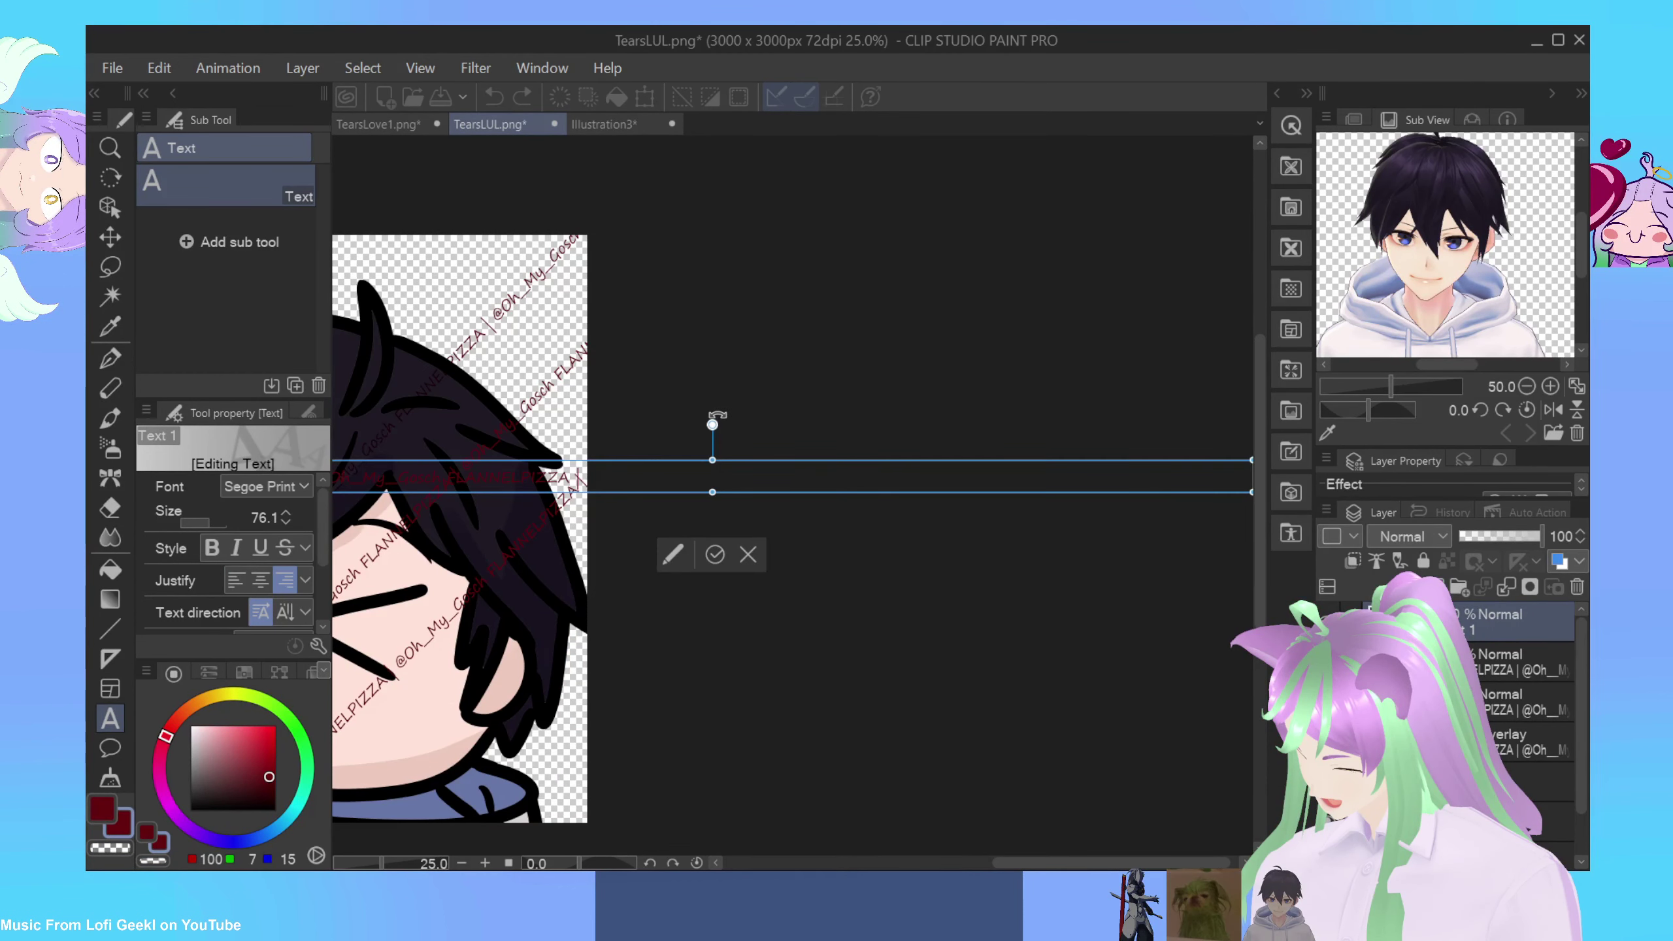
drag(725, 420, 657, 411)
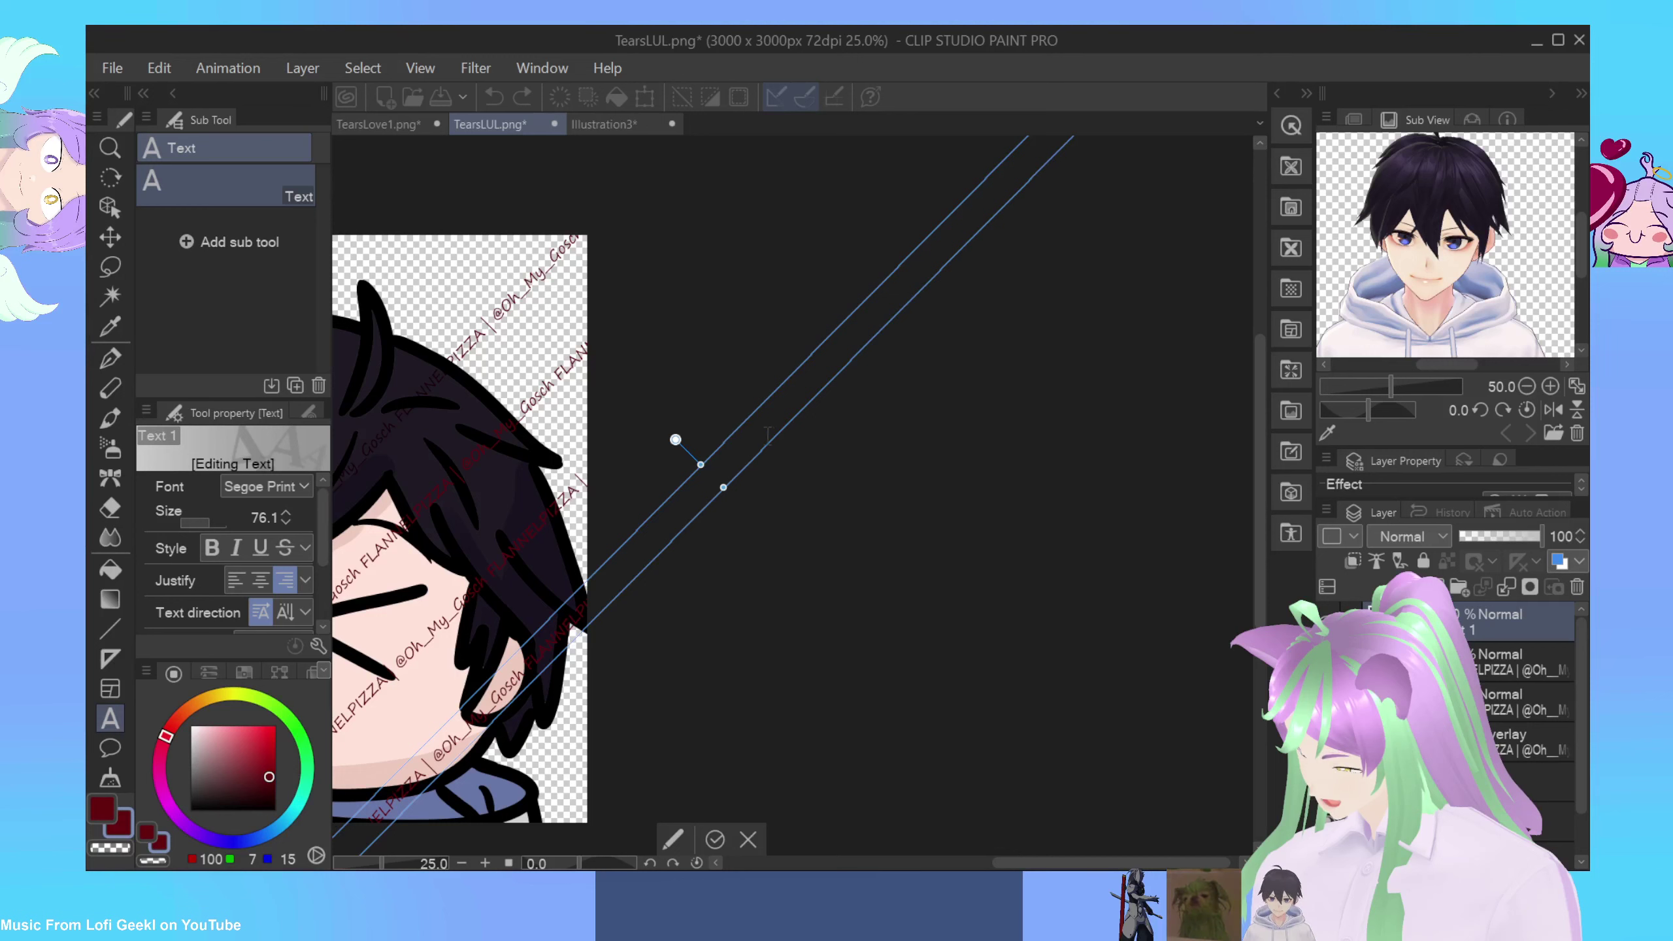
drag(732, 437, 565, 440)
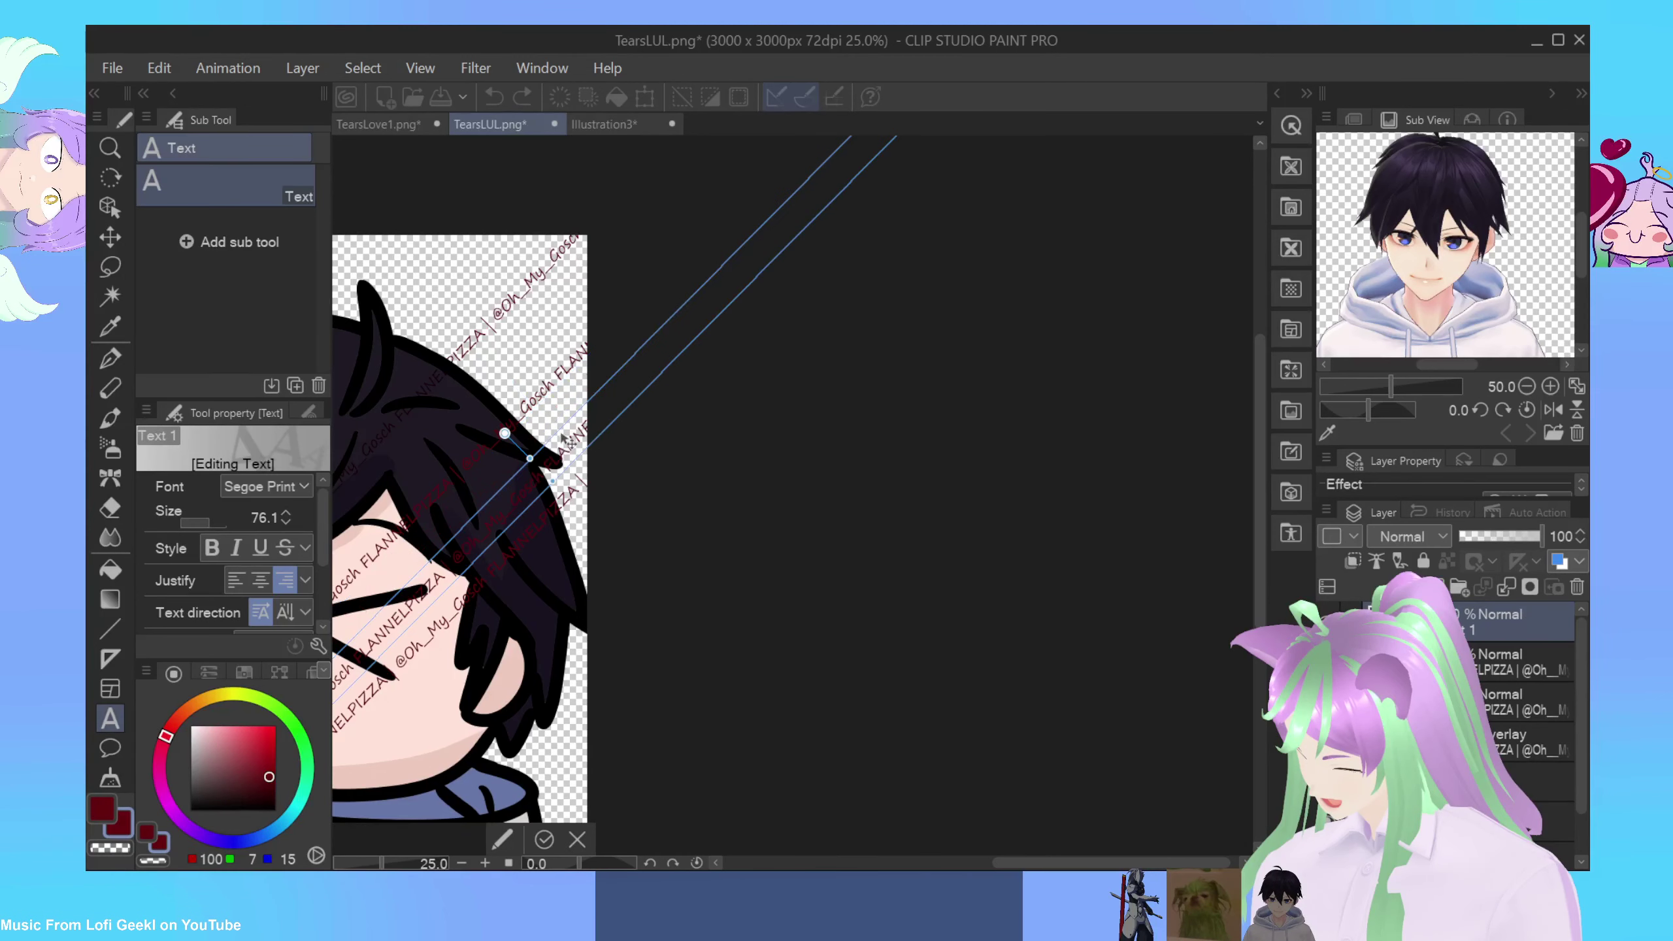
drag(434, 373, 412, 315)
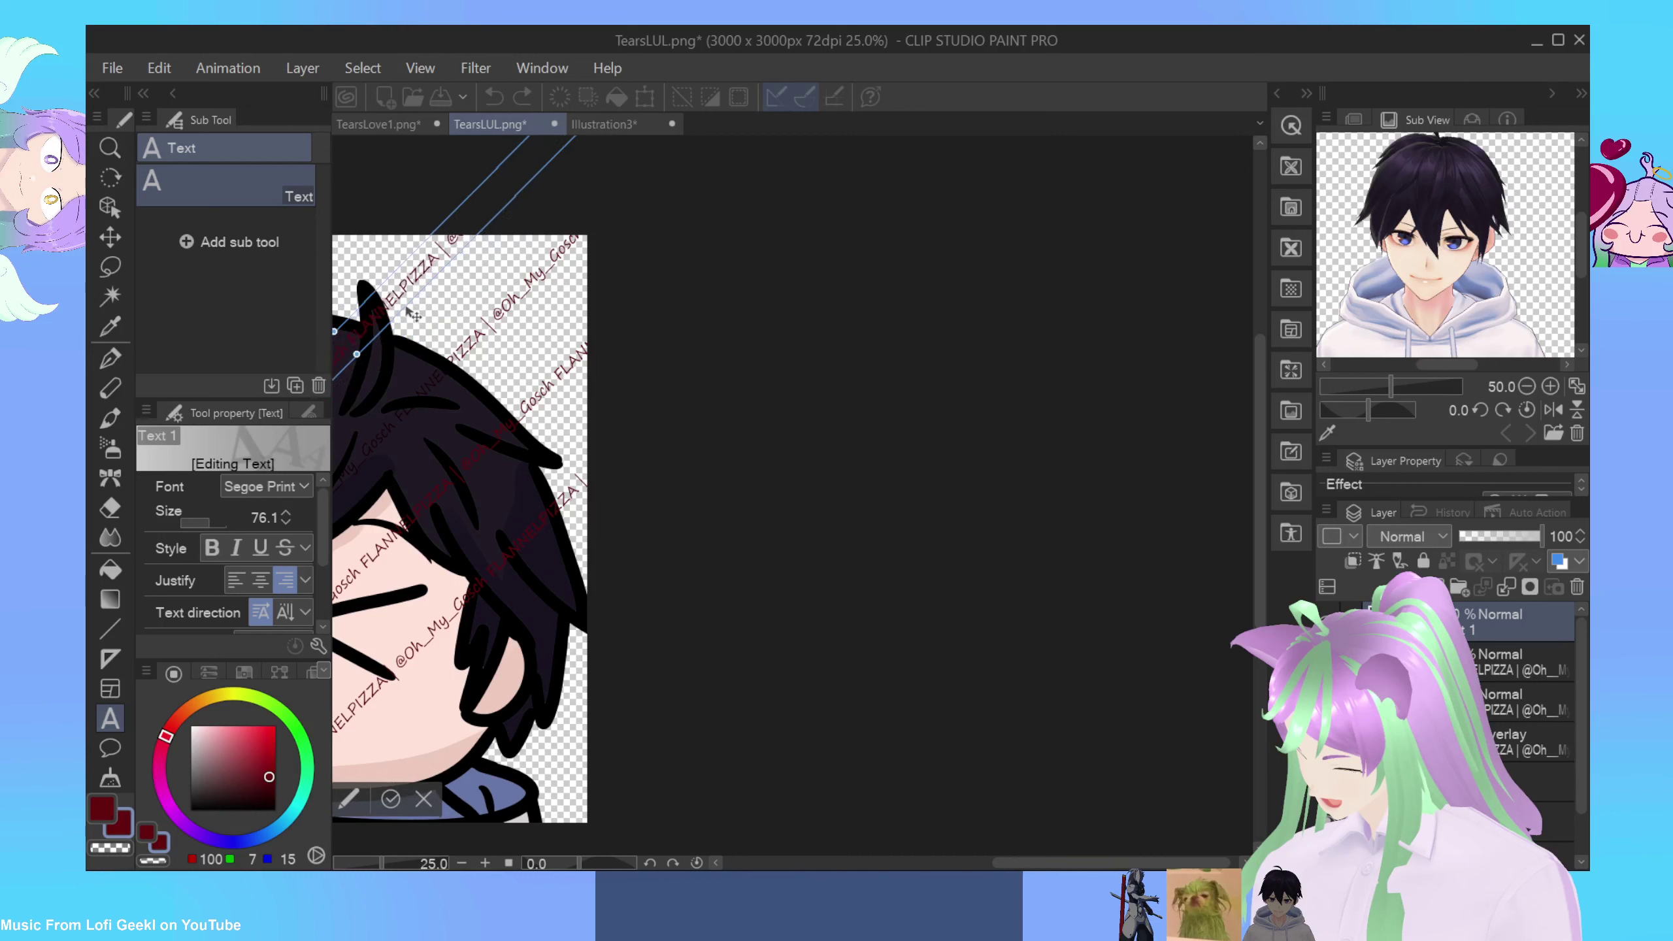
drag(987, 862, 876, 850)
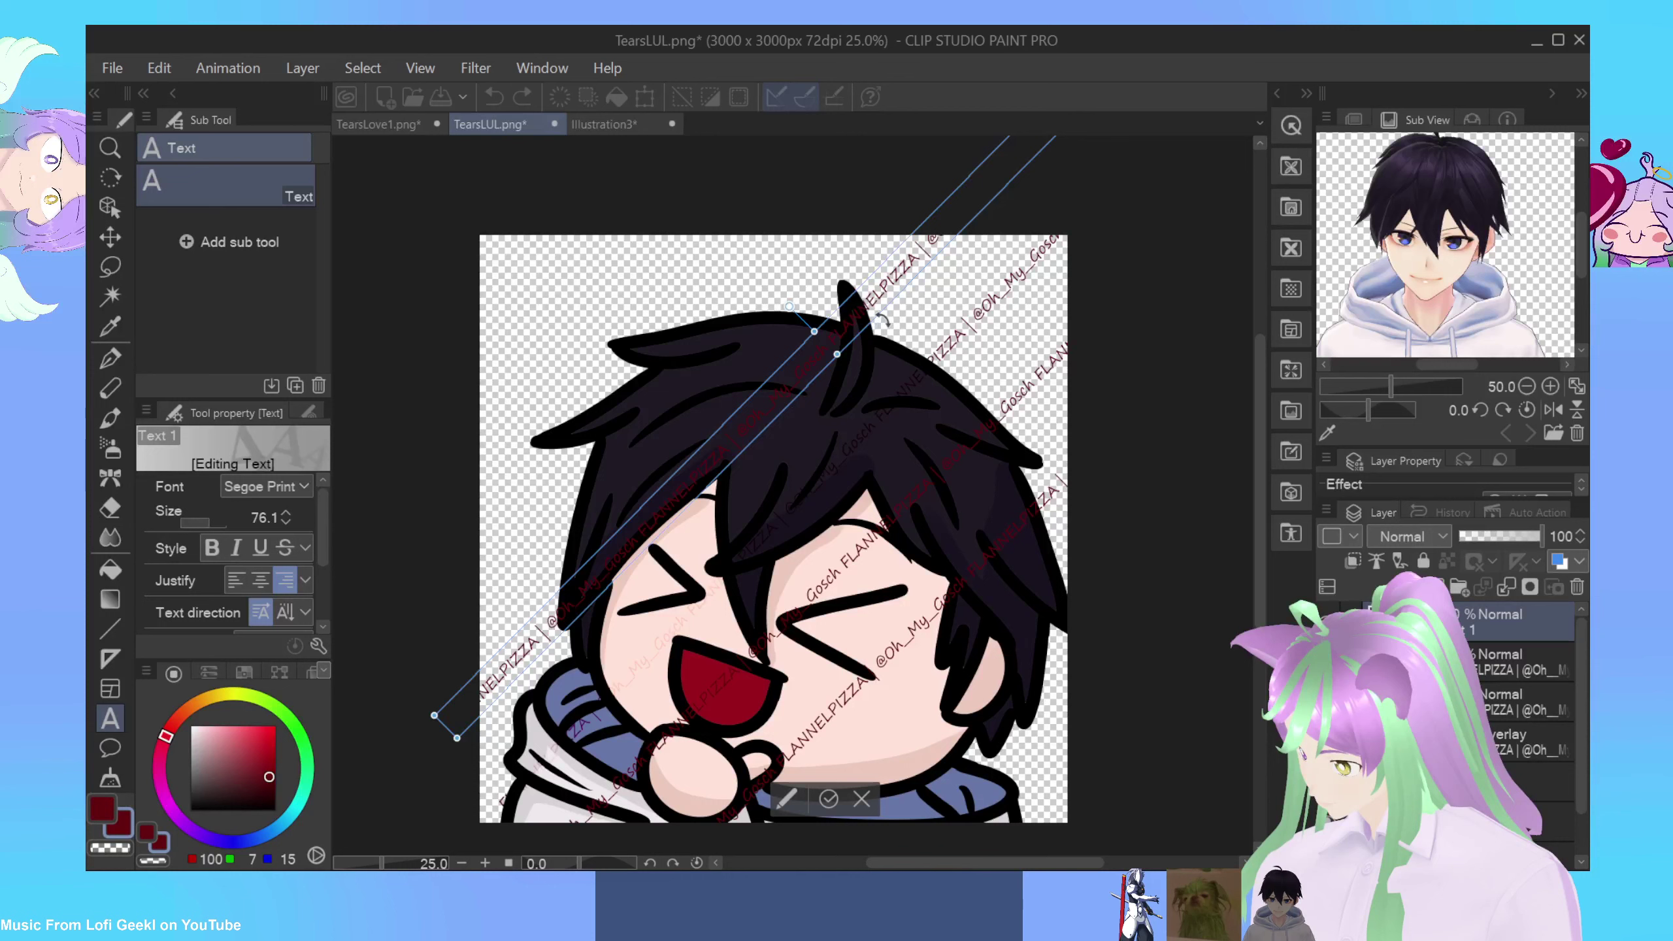
drag(841, 362, 754, 441)
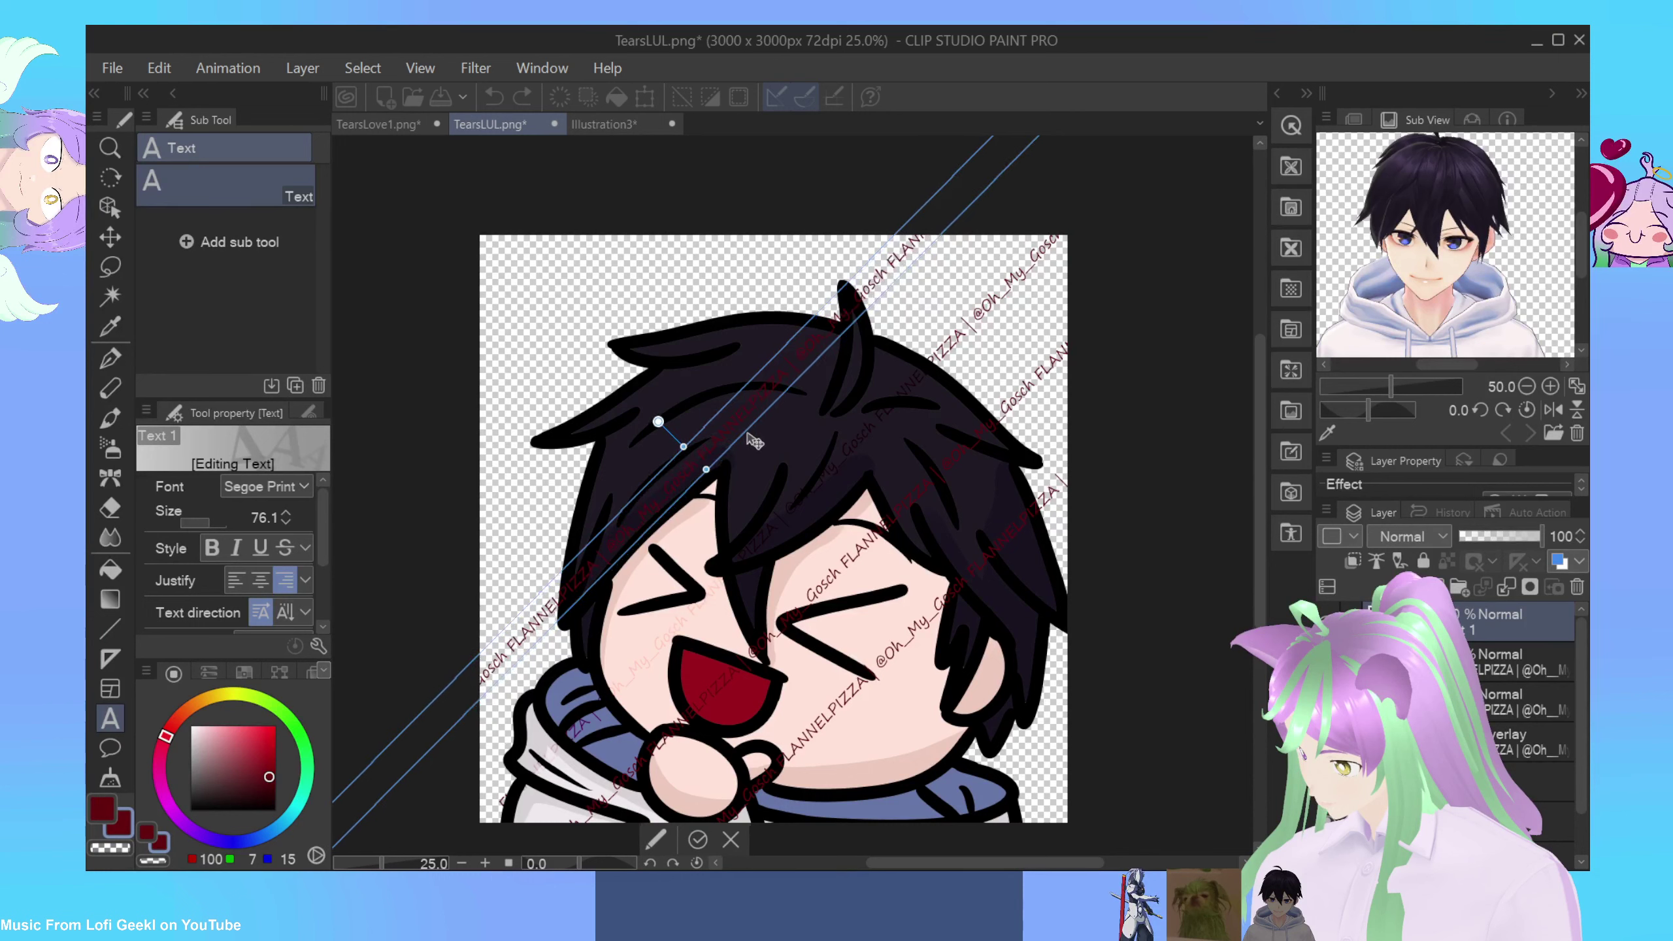
Step: Shift an existing watermark line up-left along the face, nudge it back slightly, and commit
click(859, 673)
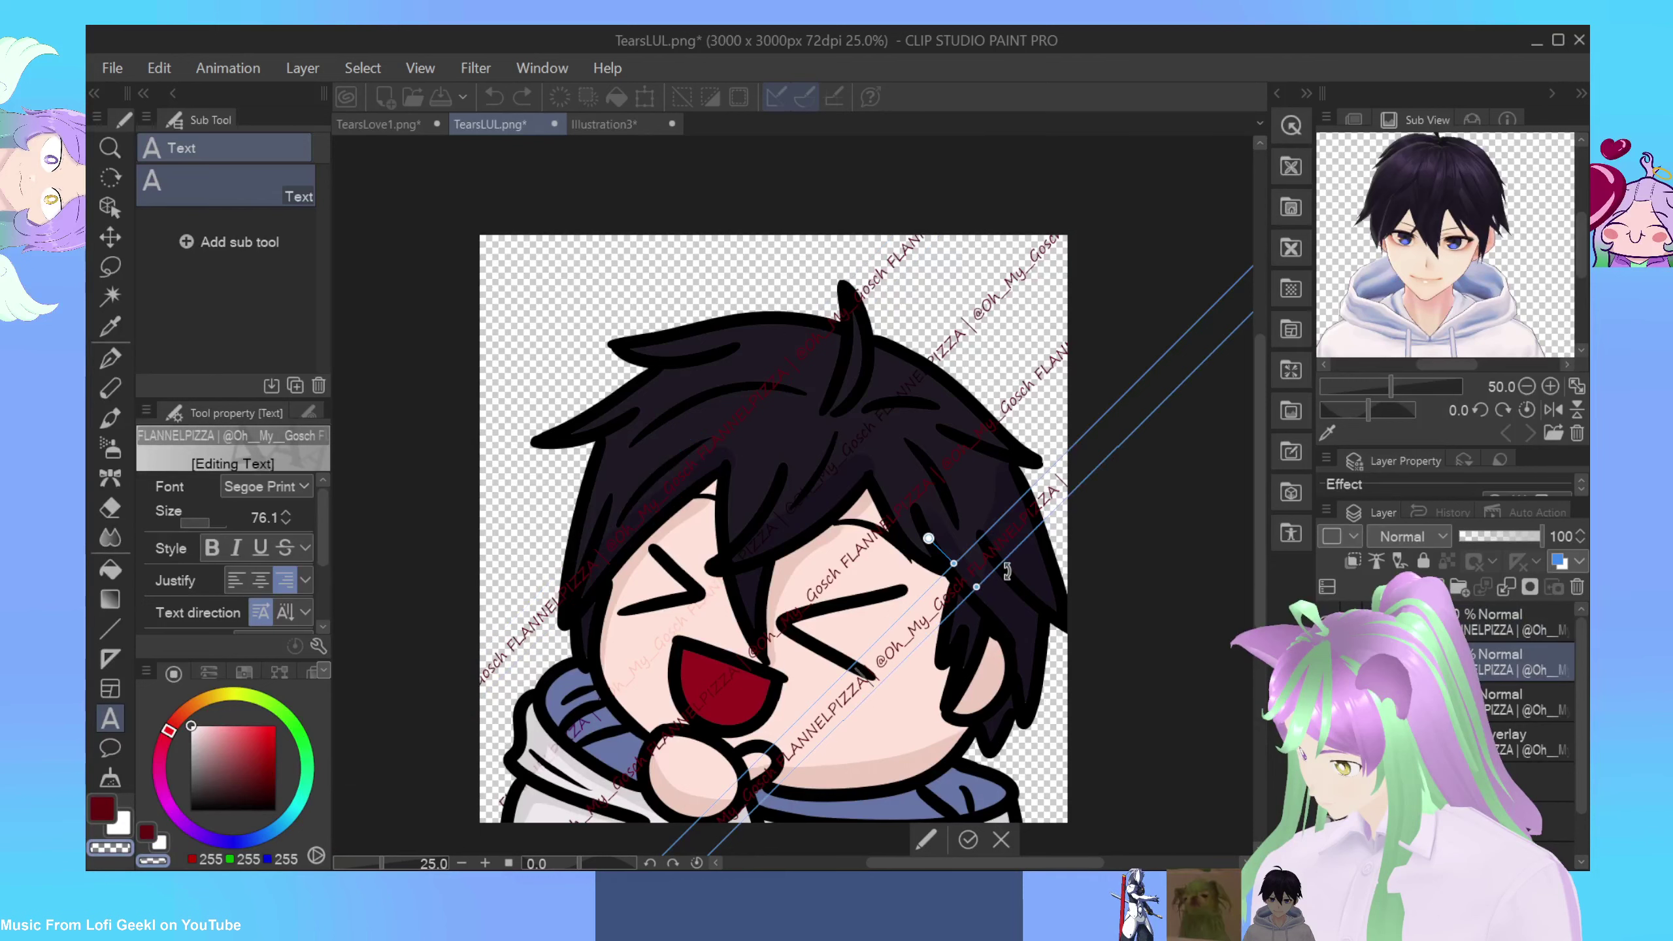
mouse_move(1006, 575)
mouse_down()
mouse_move(934, 516)
mouse_move(996, 565)
mouse_up()
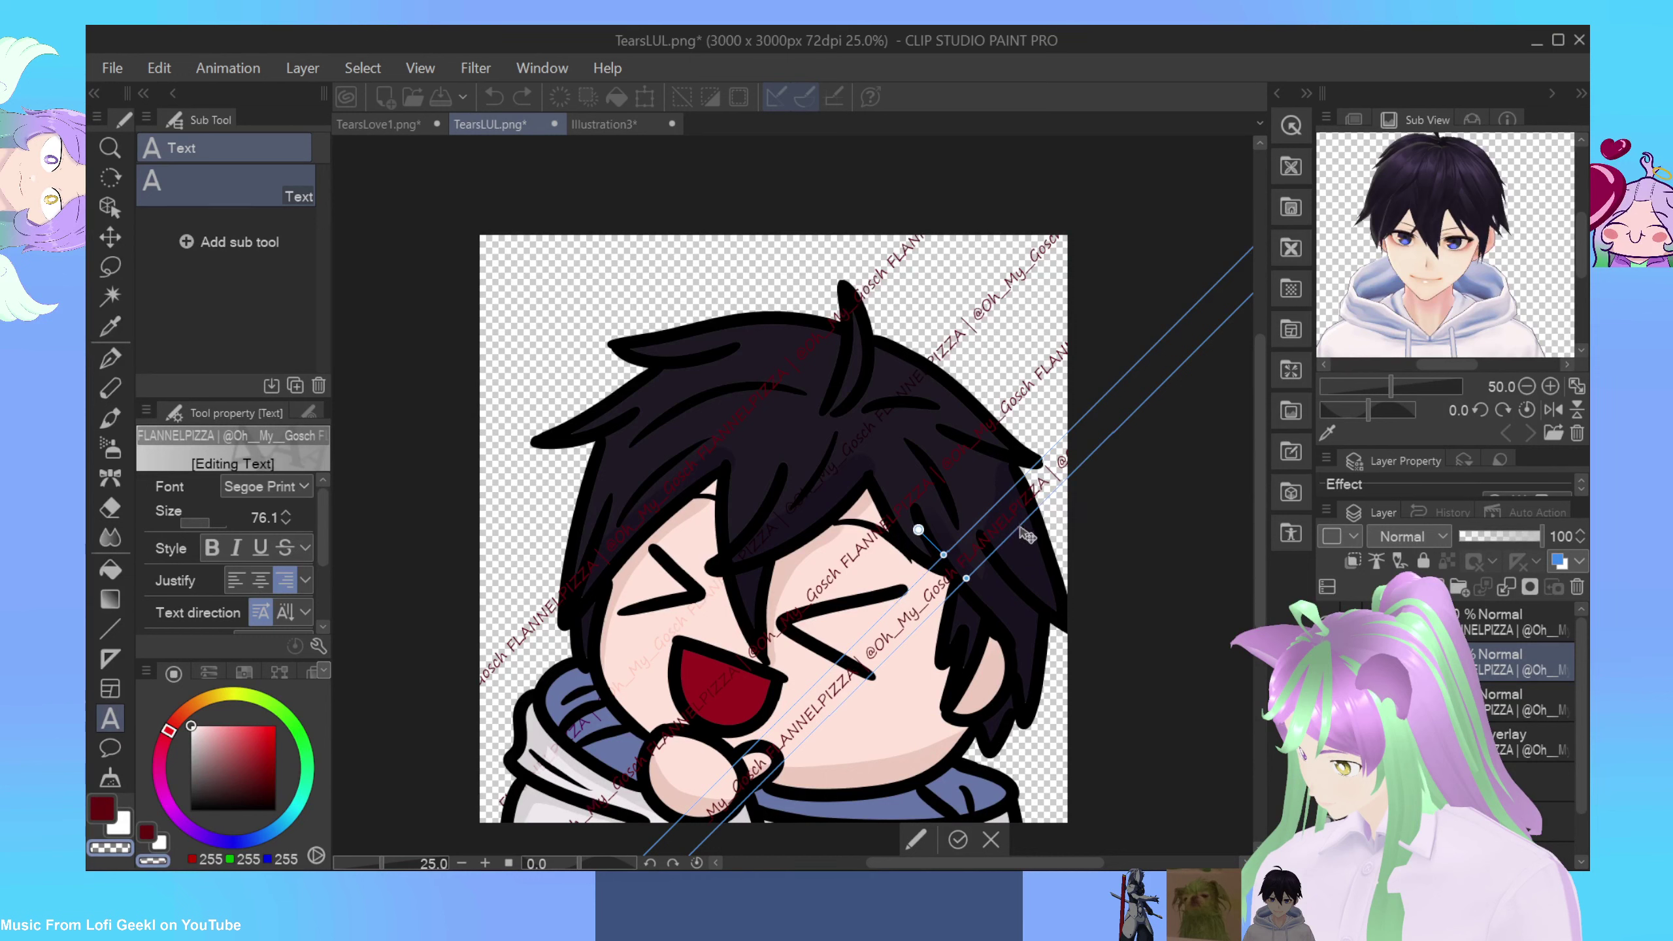
drag(1027, 537, 1036, 549)
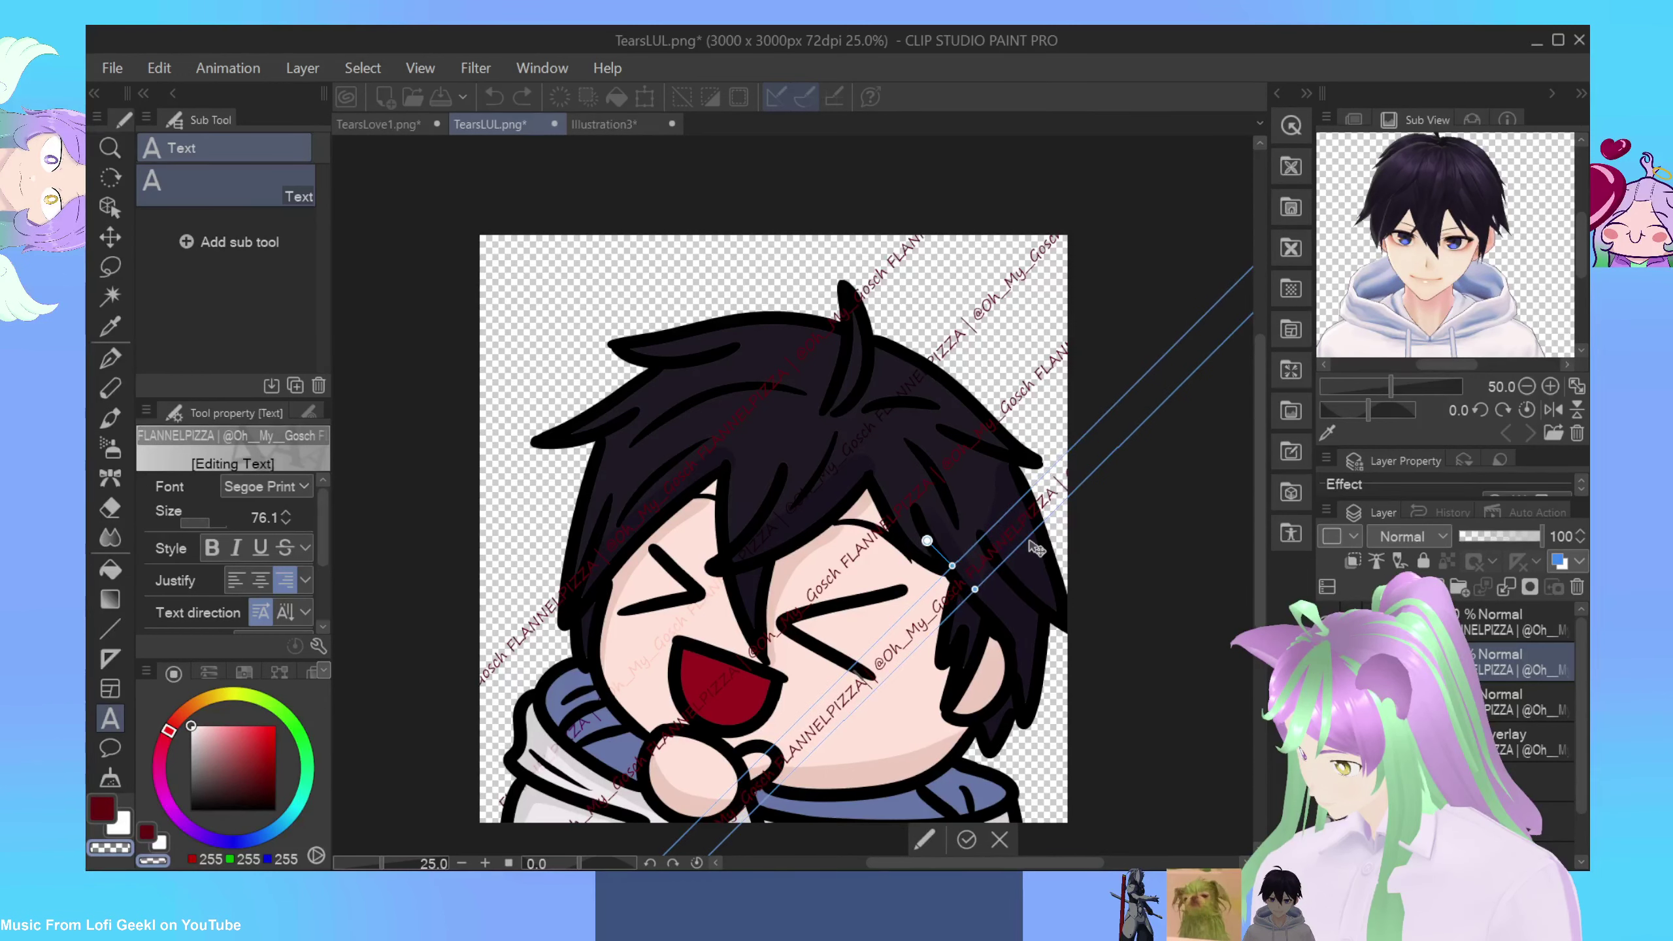
click(968, 841)
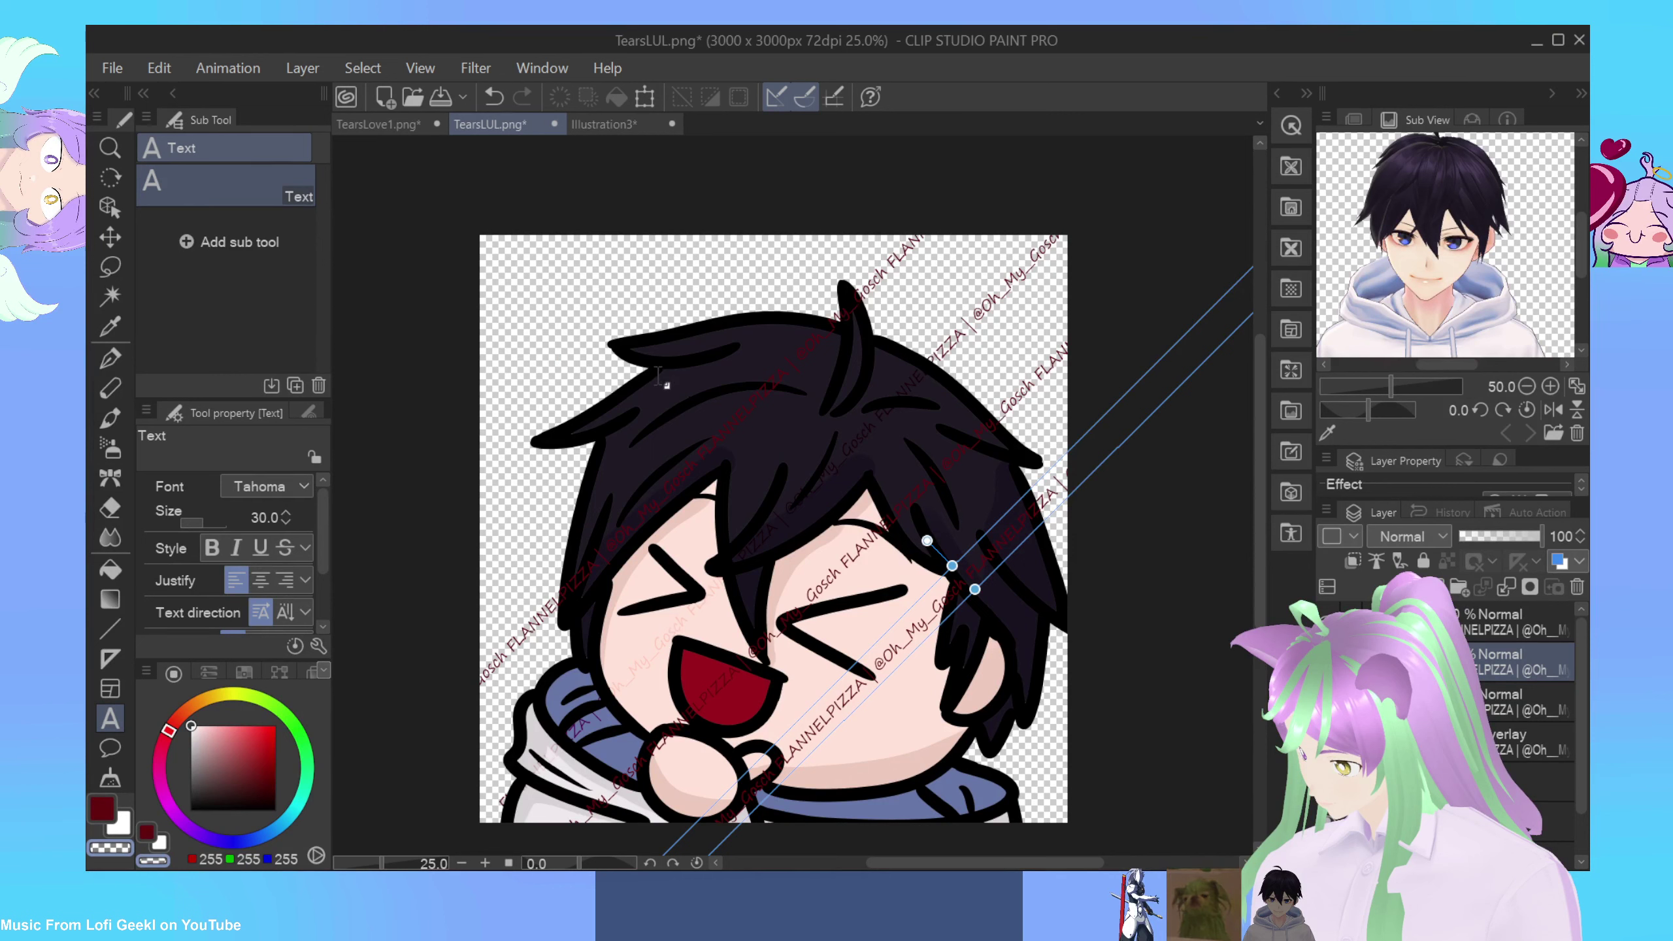
Step: Rotate a watermark line about 45° across the upper-left hair and view the whole emote
click(620, 371)
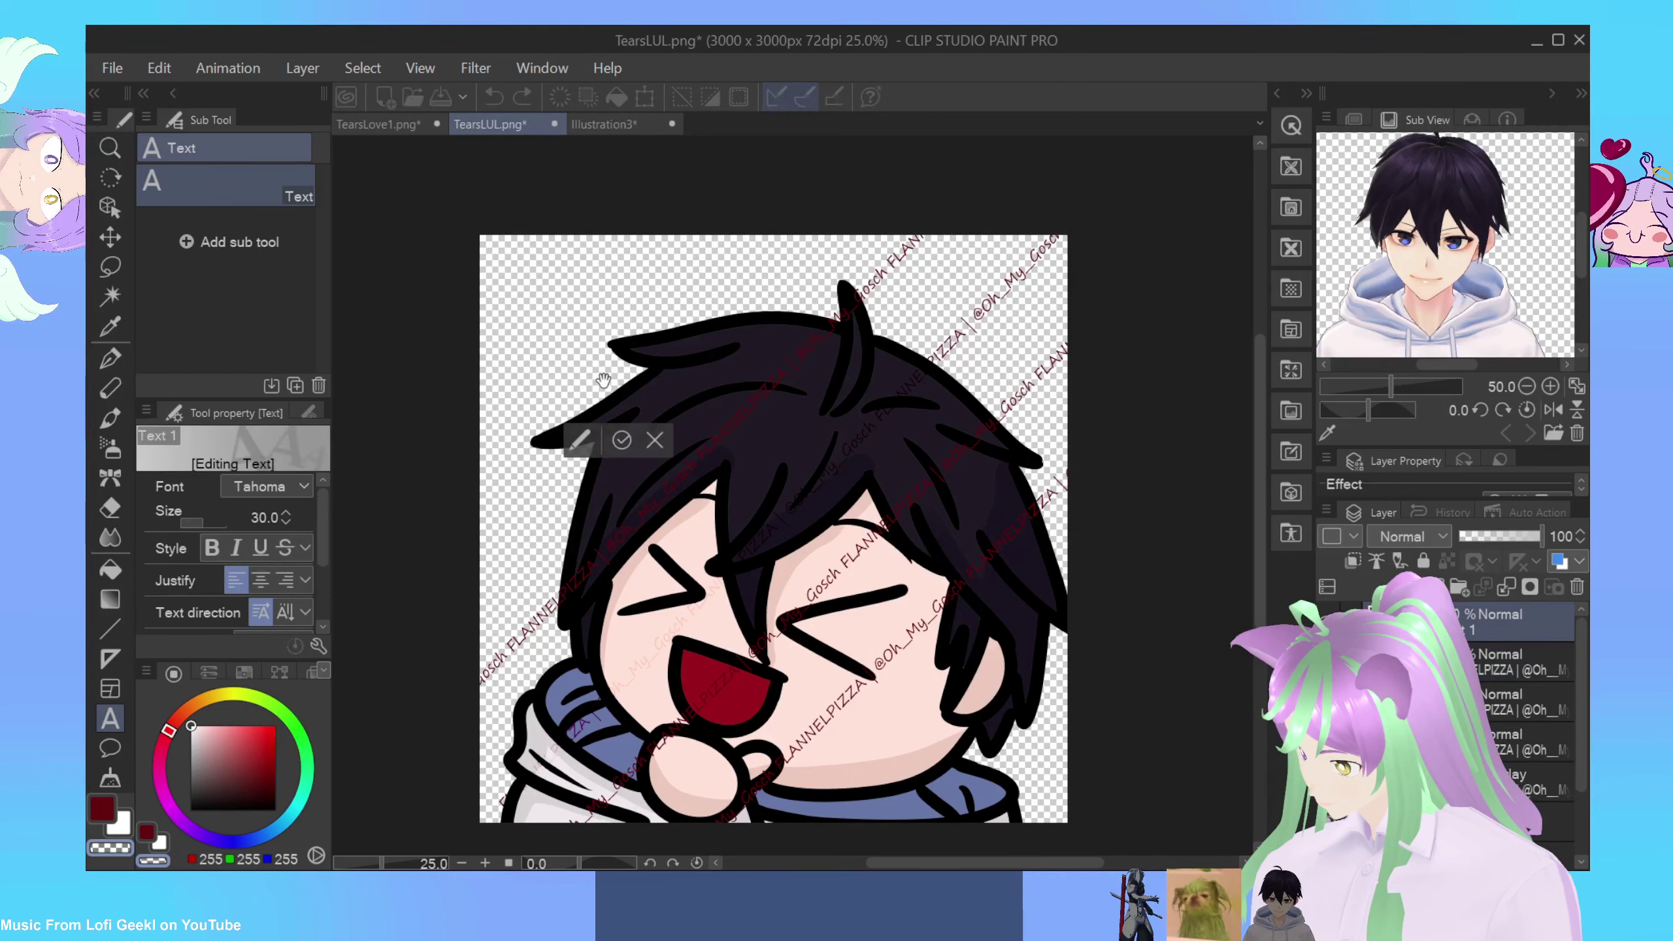
click(605, 377)
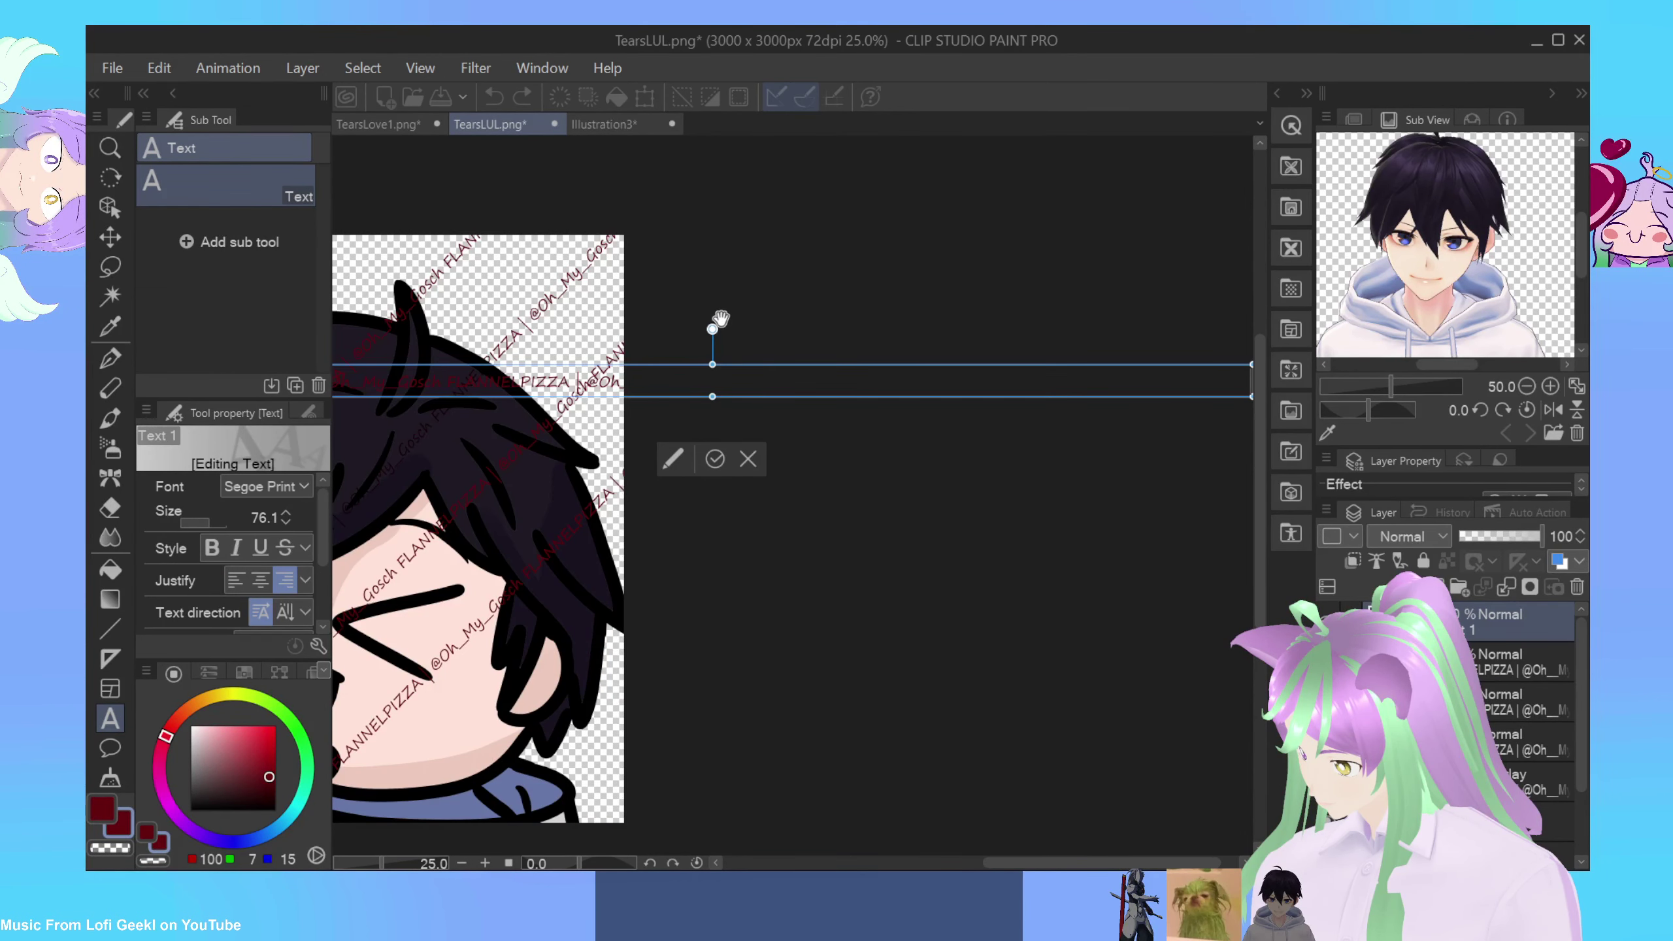
drag(719, 319, 653, 308)
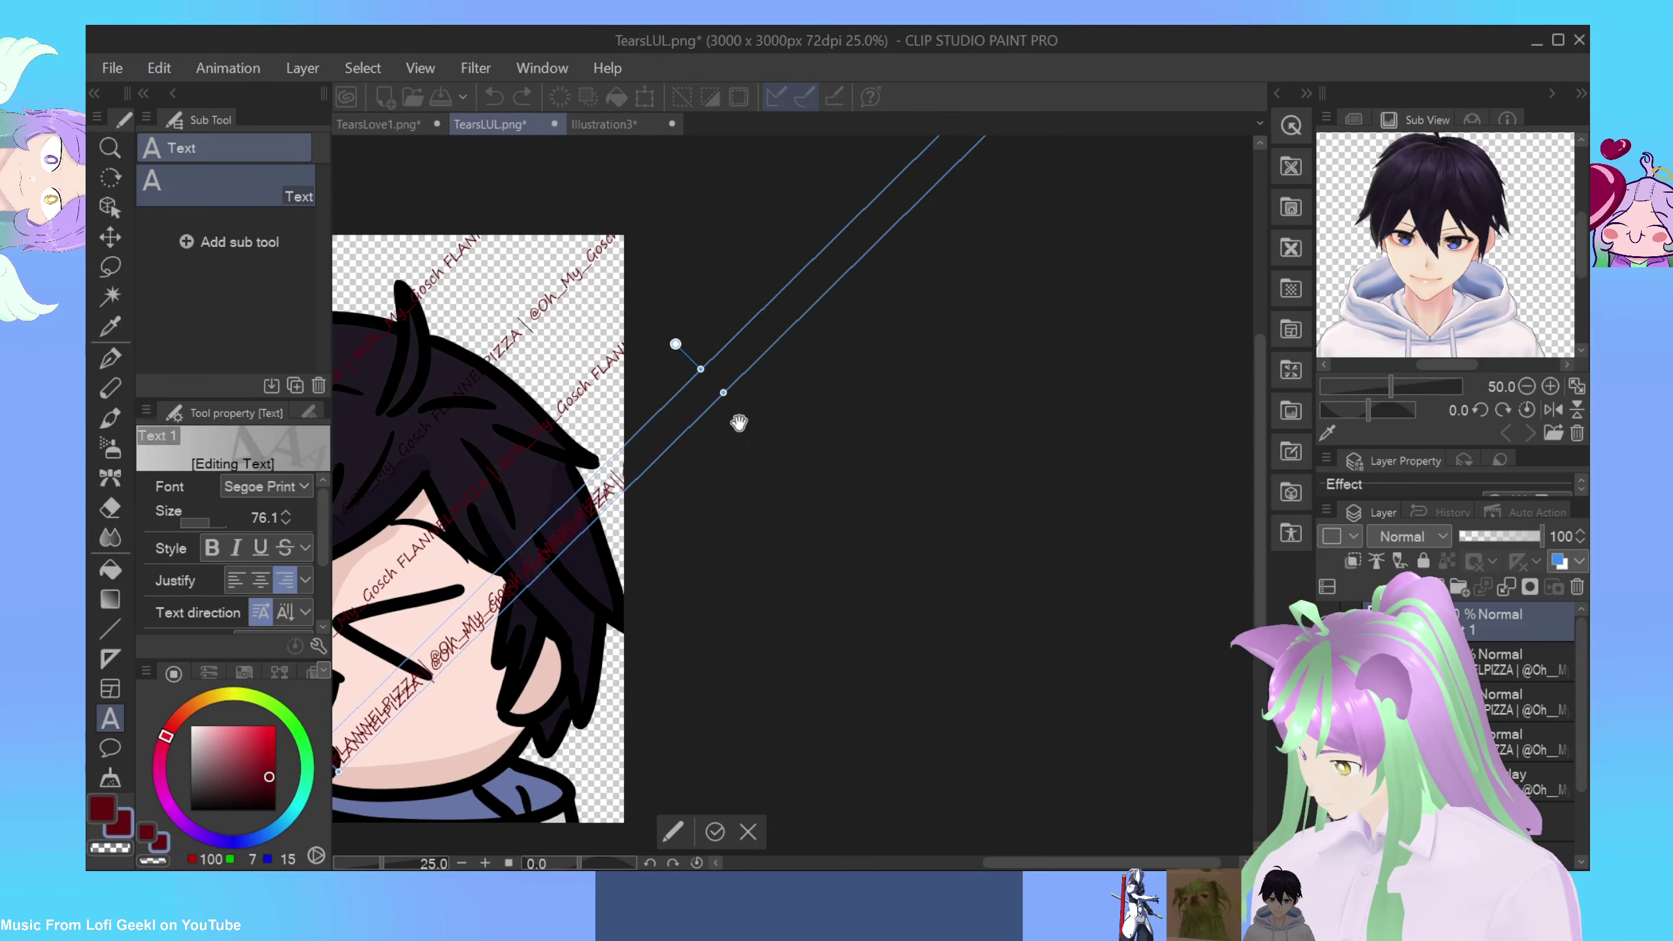
drag(1016, 860, 917, 858)
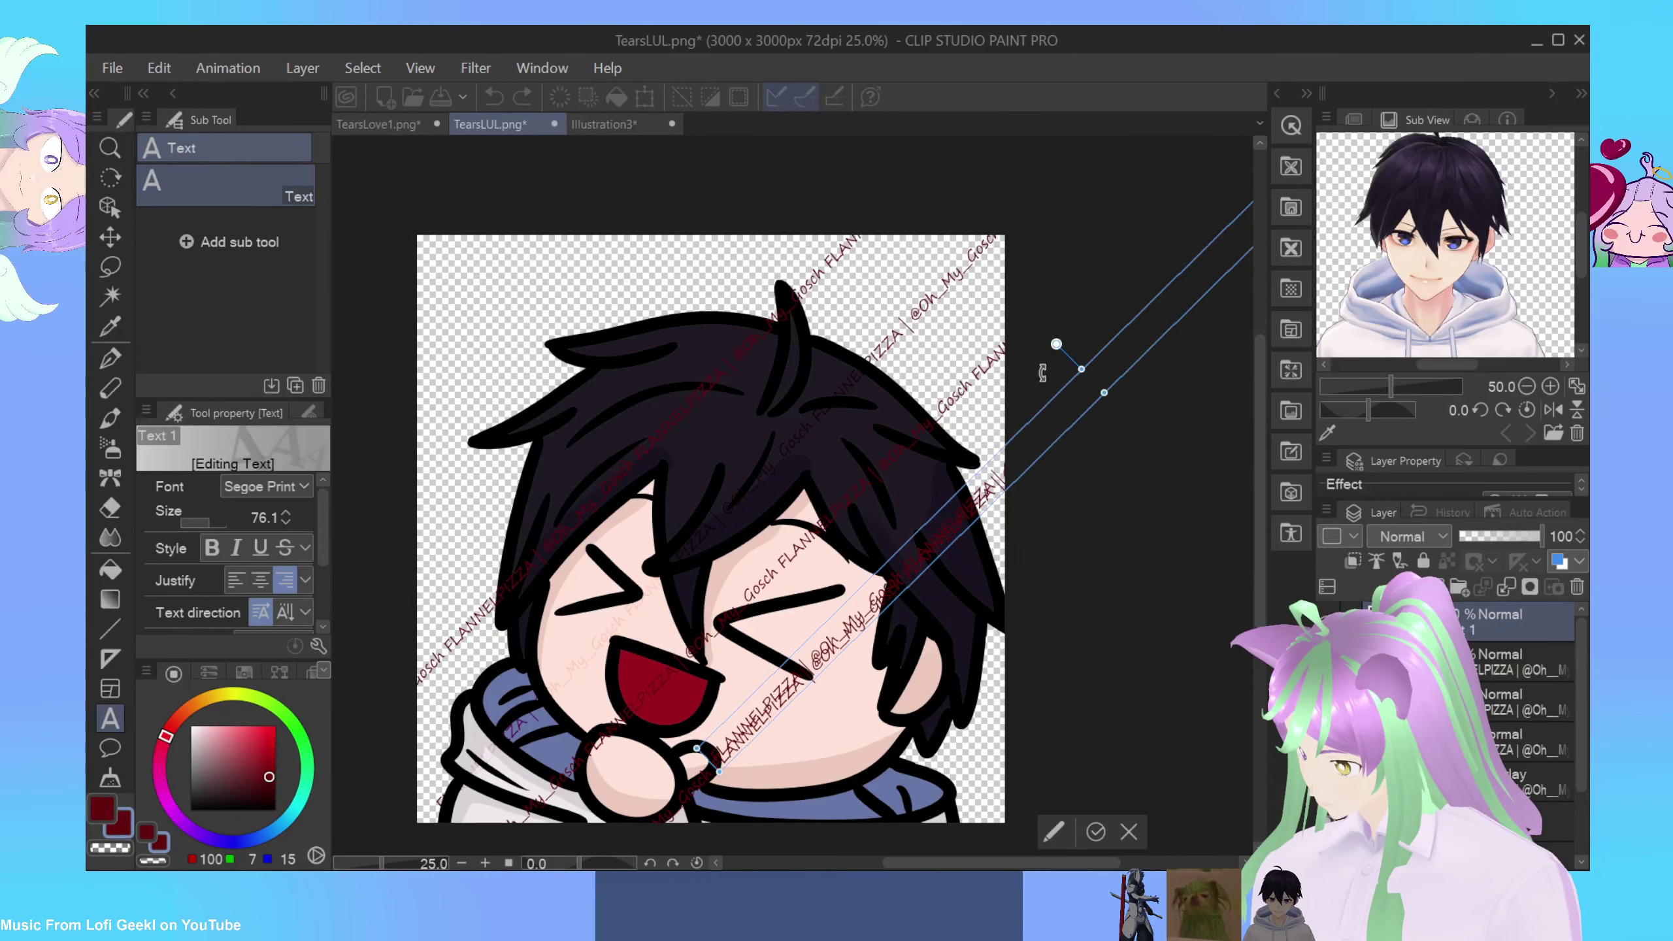
drag(647, 253, 714, 346)
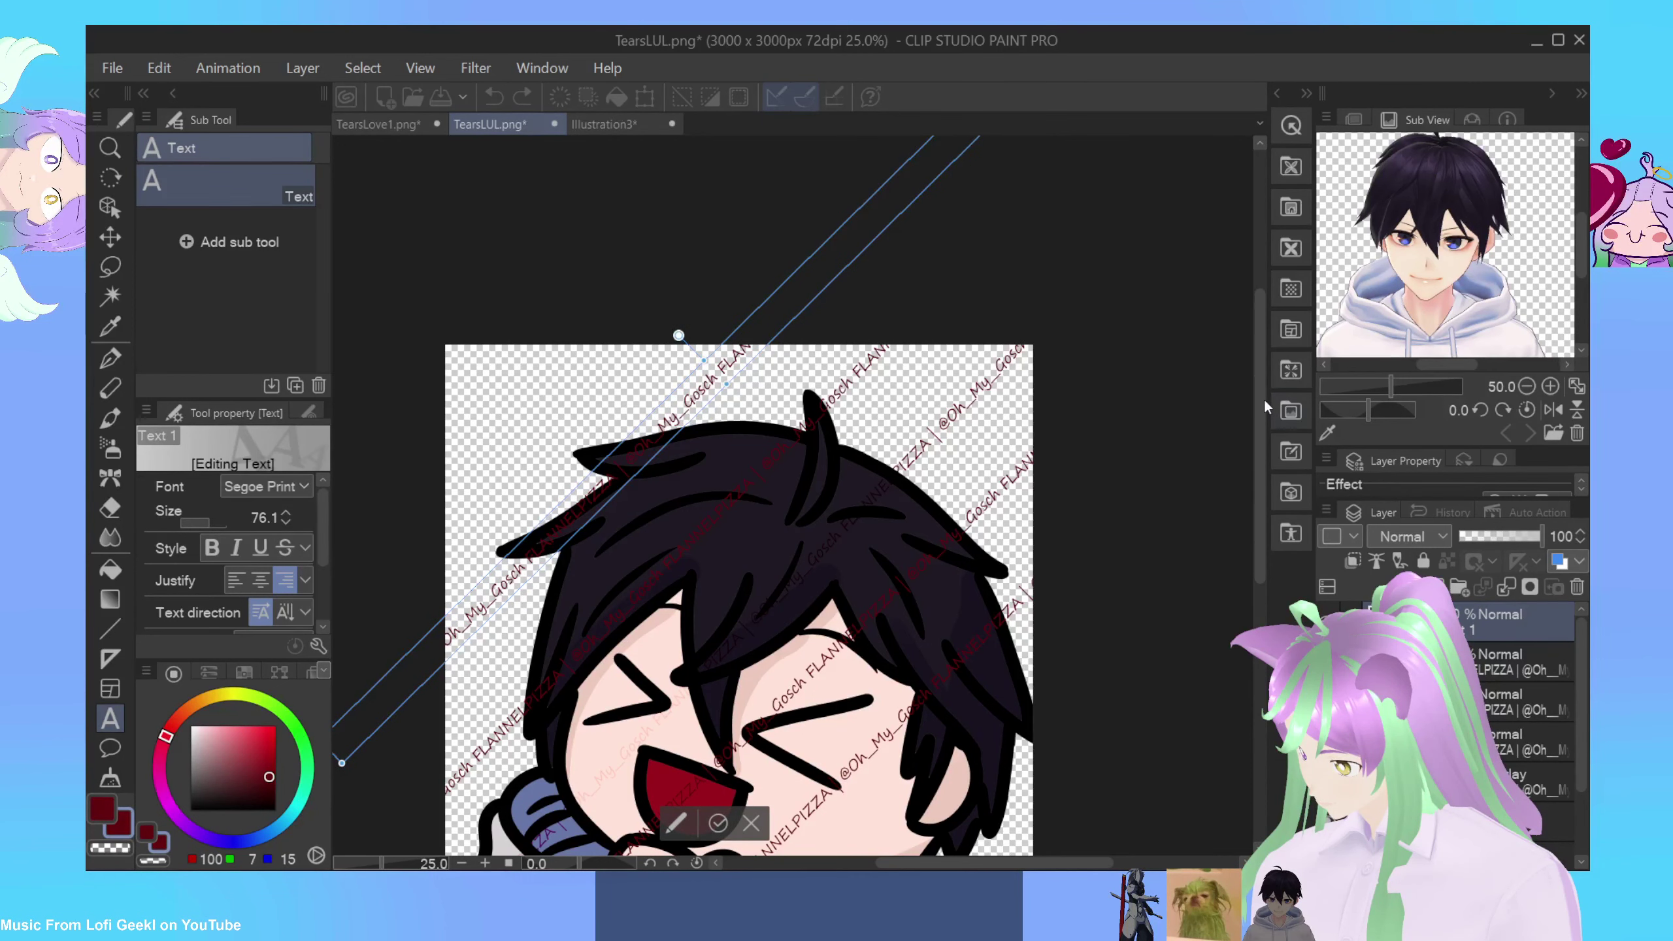
scroll(1259, 438, down, 3)
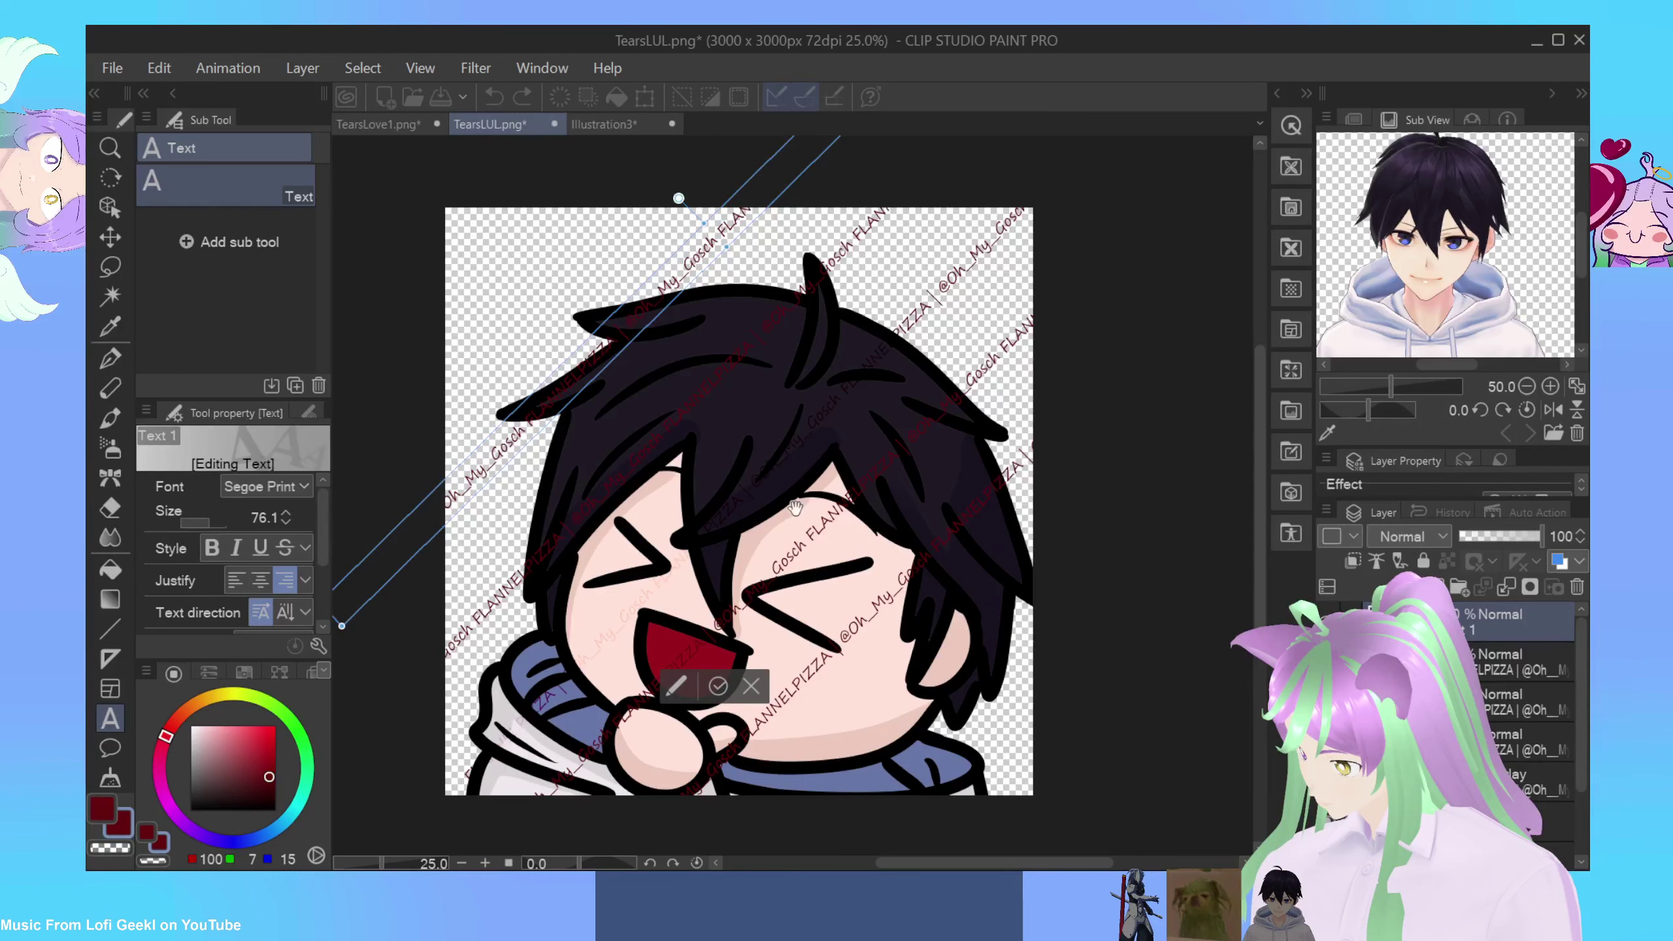
Step: Set the first two Normal watermark text layers to Overlay blending
click(1438, 539)
click(1438, 539)
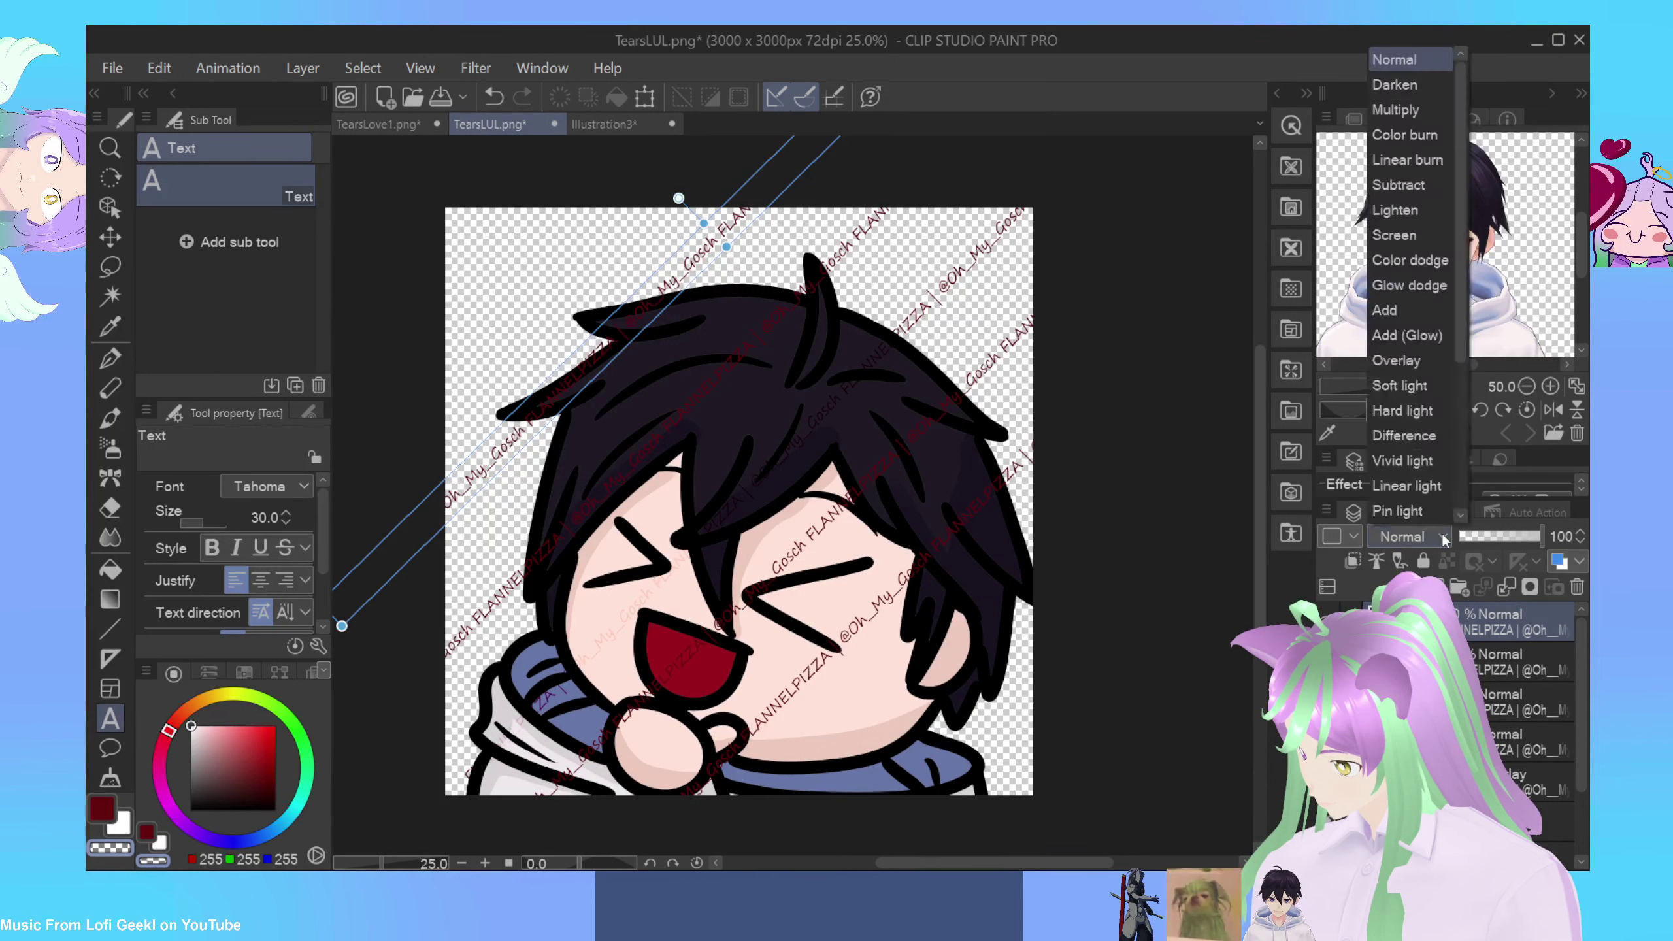
click(1391, 363)
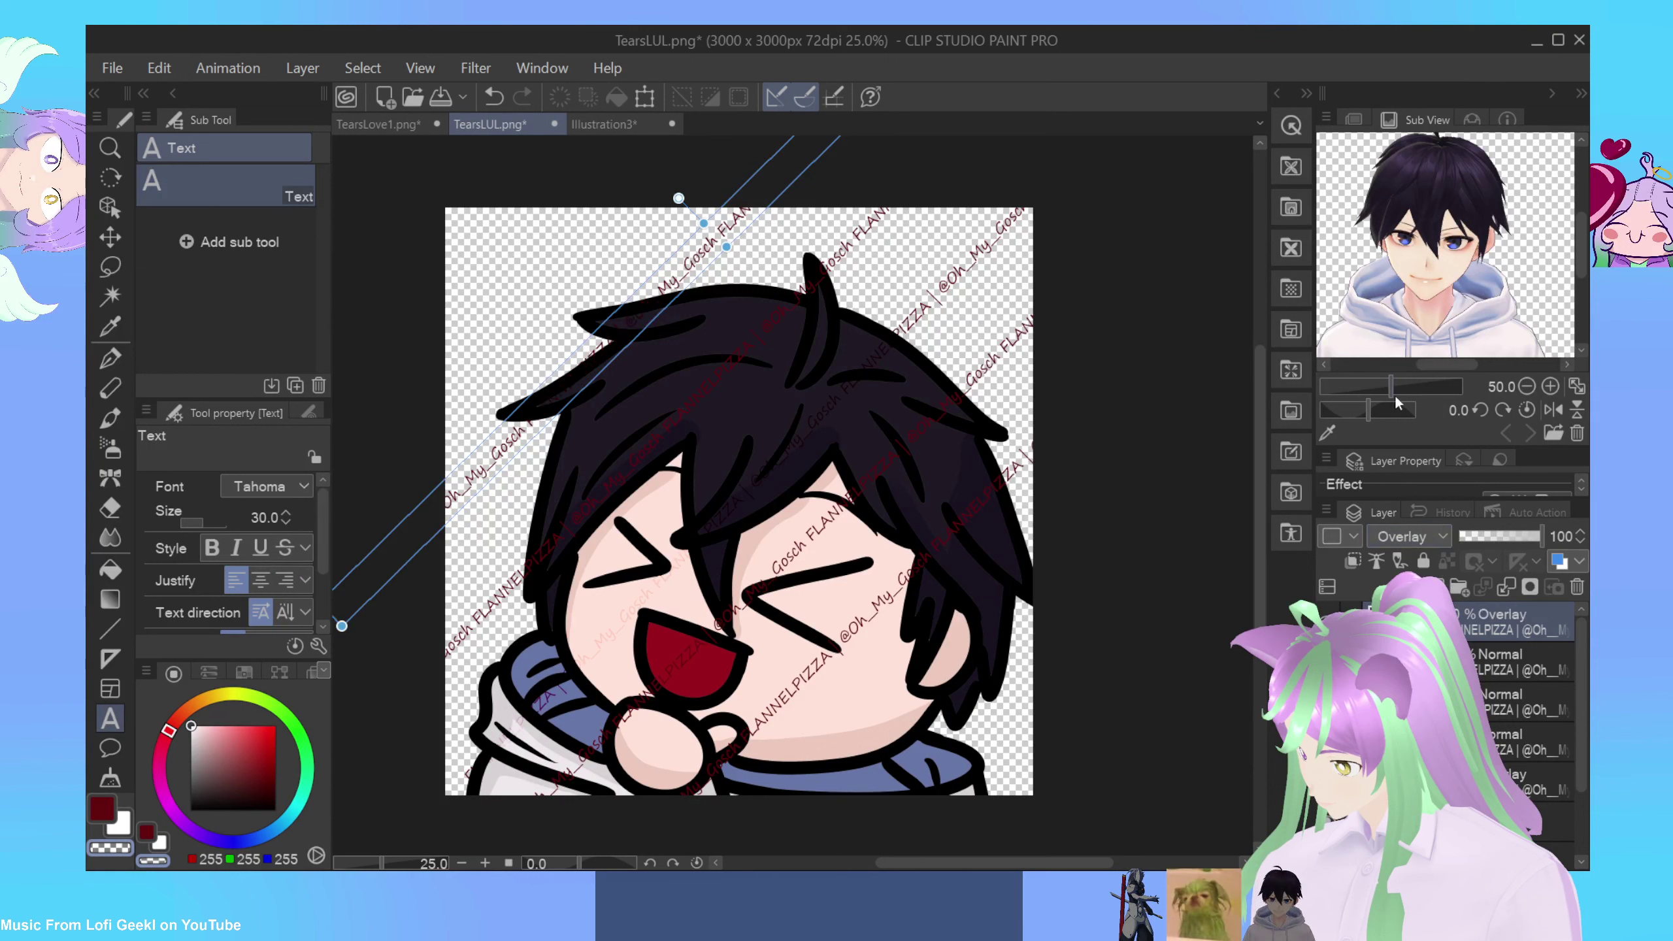
click(1481, 664)
click(1439, 539)
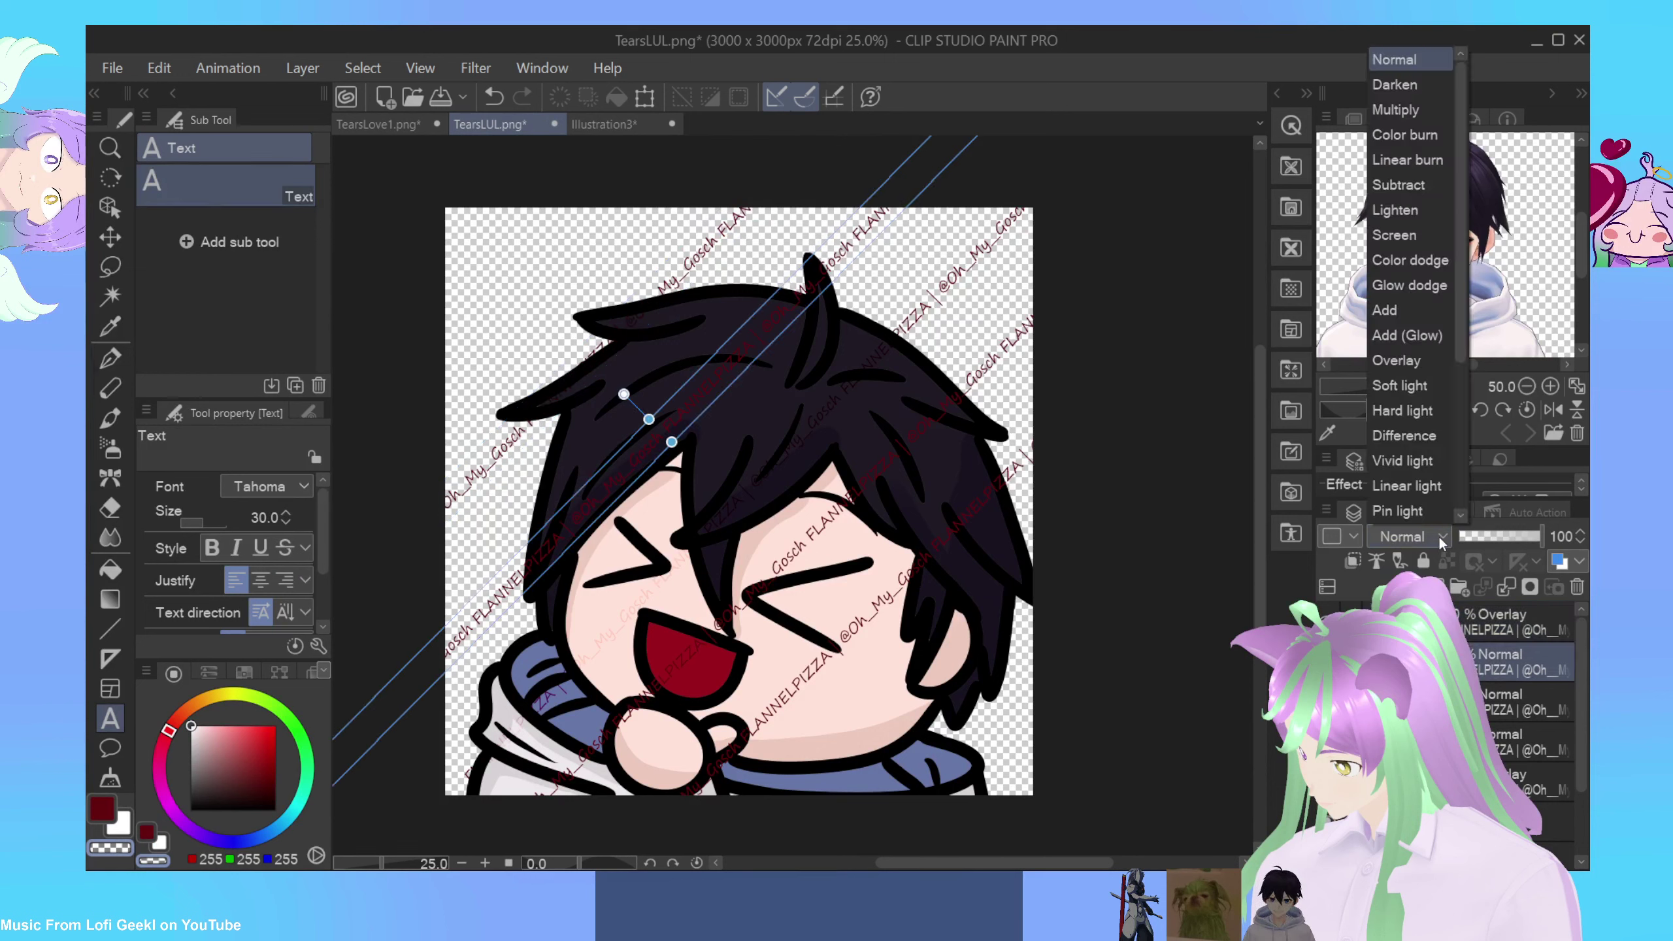
click(1395, 360)
Step: Set the remaining two watermark text layers to Overlay blending
click(1504, 716)
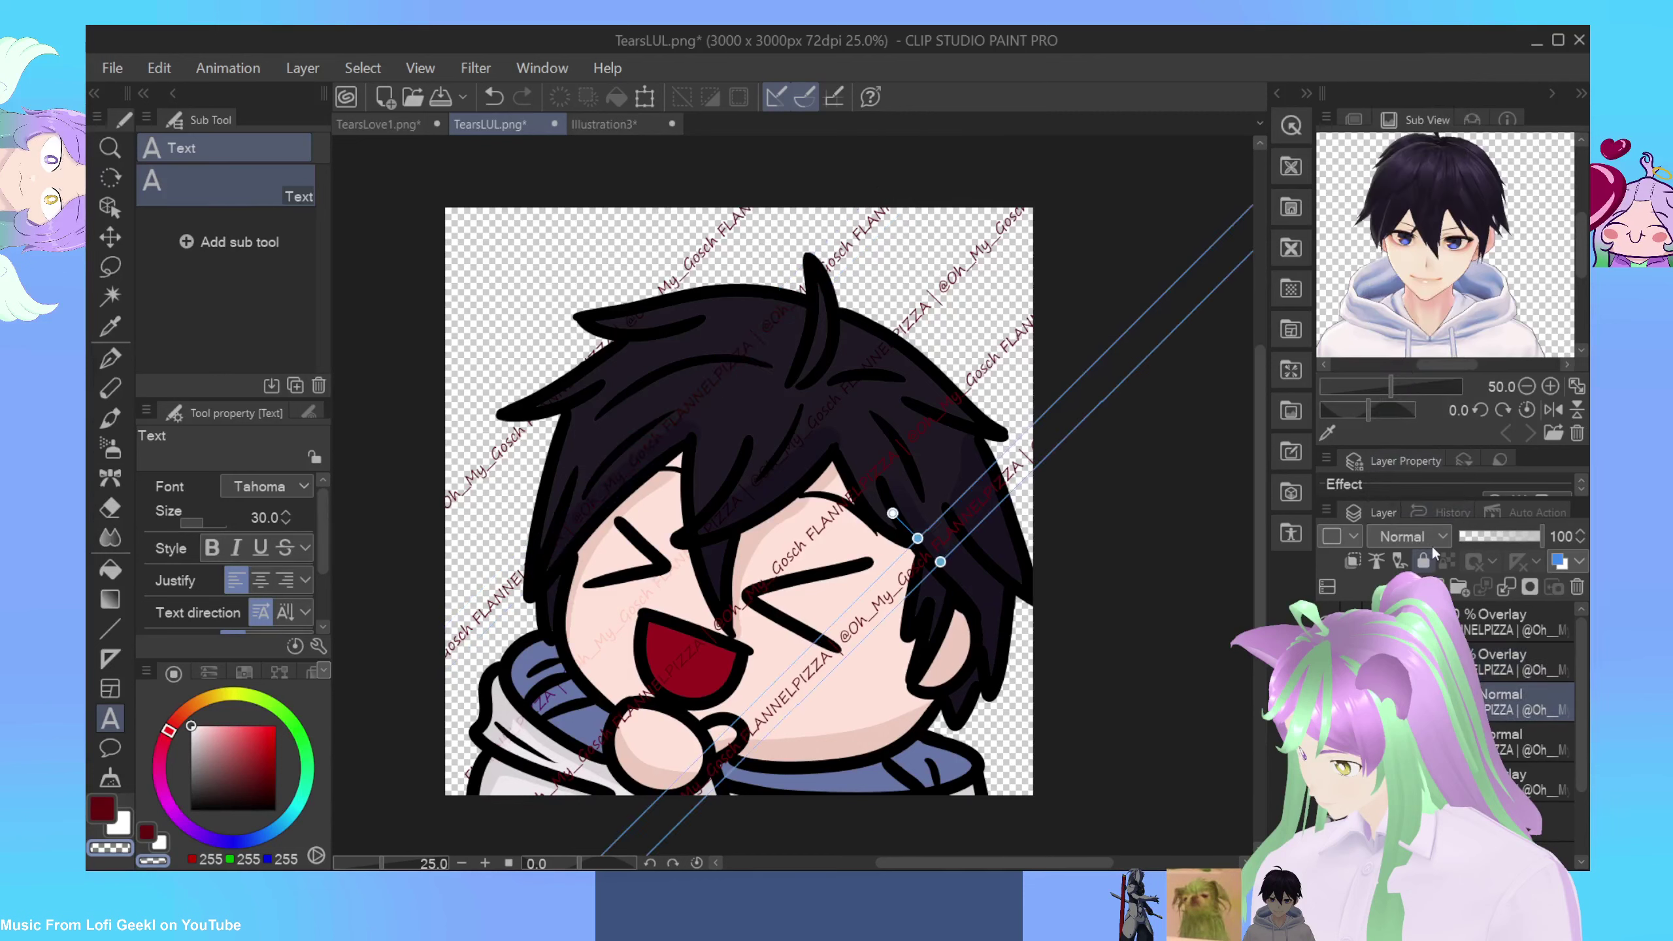
click(1416, 536)
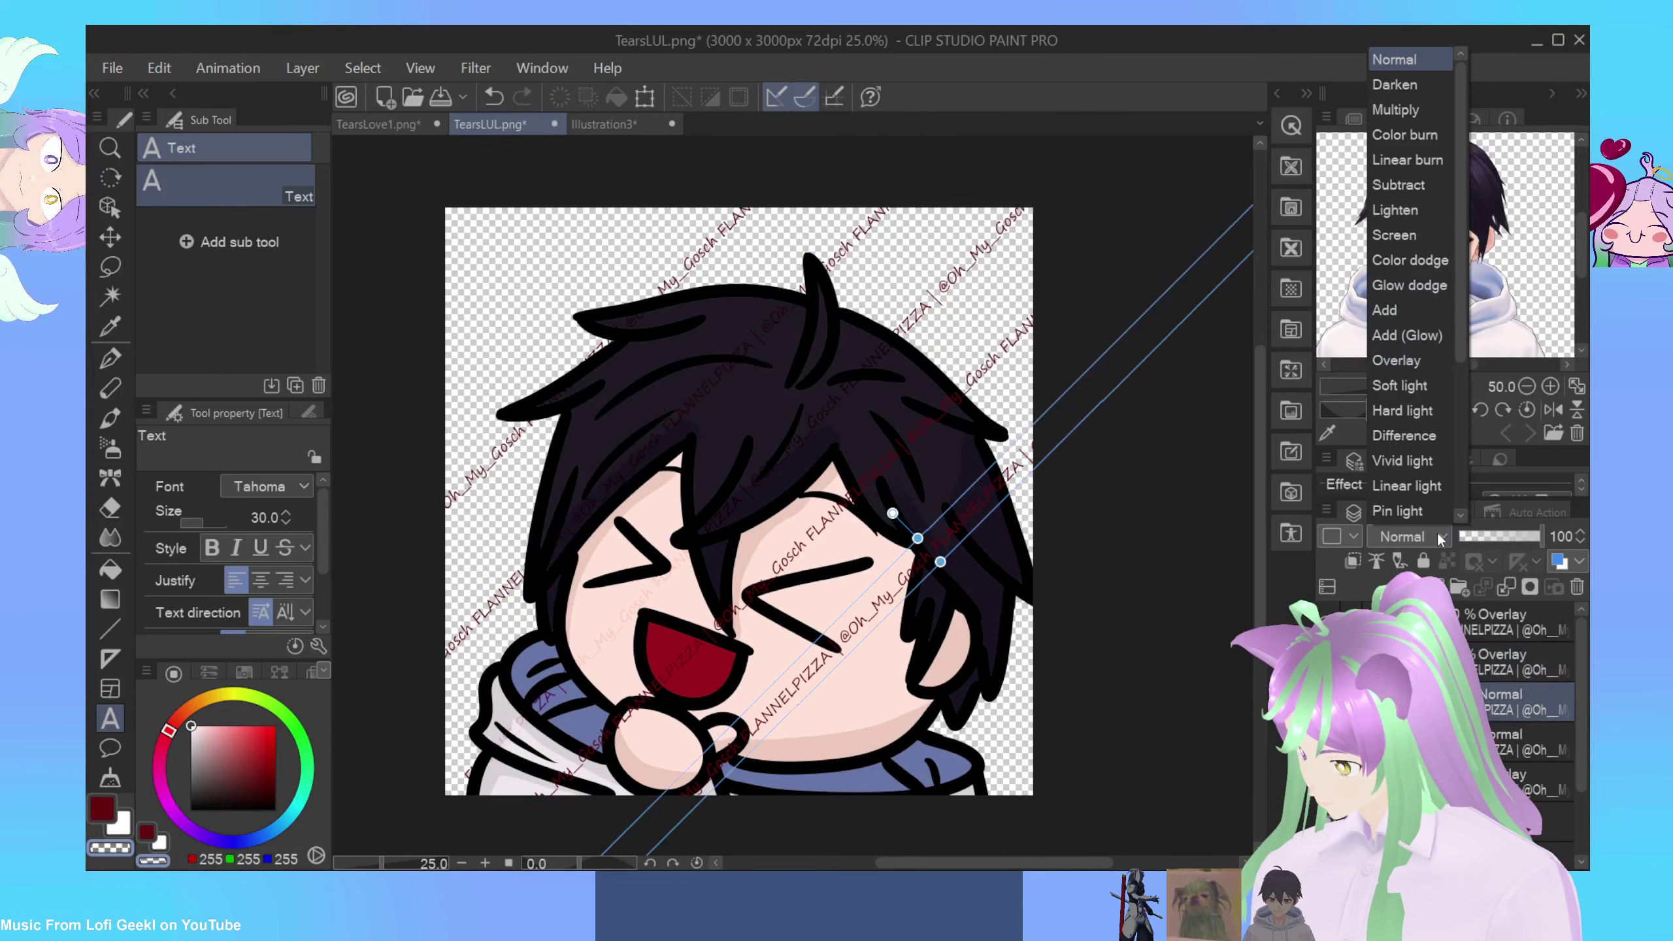
click(1397, 360)
click(1515, 741)
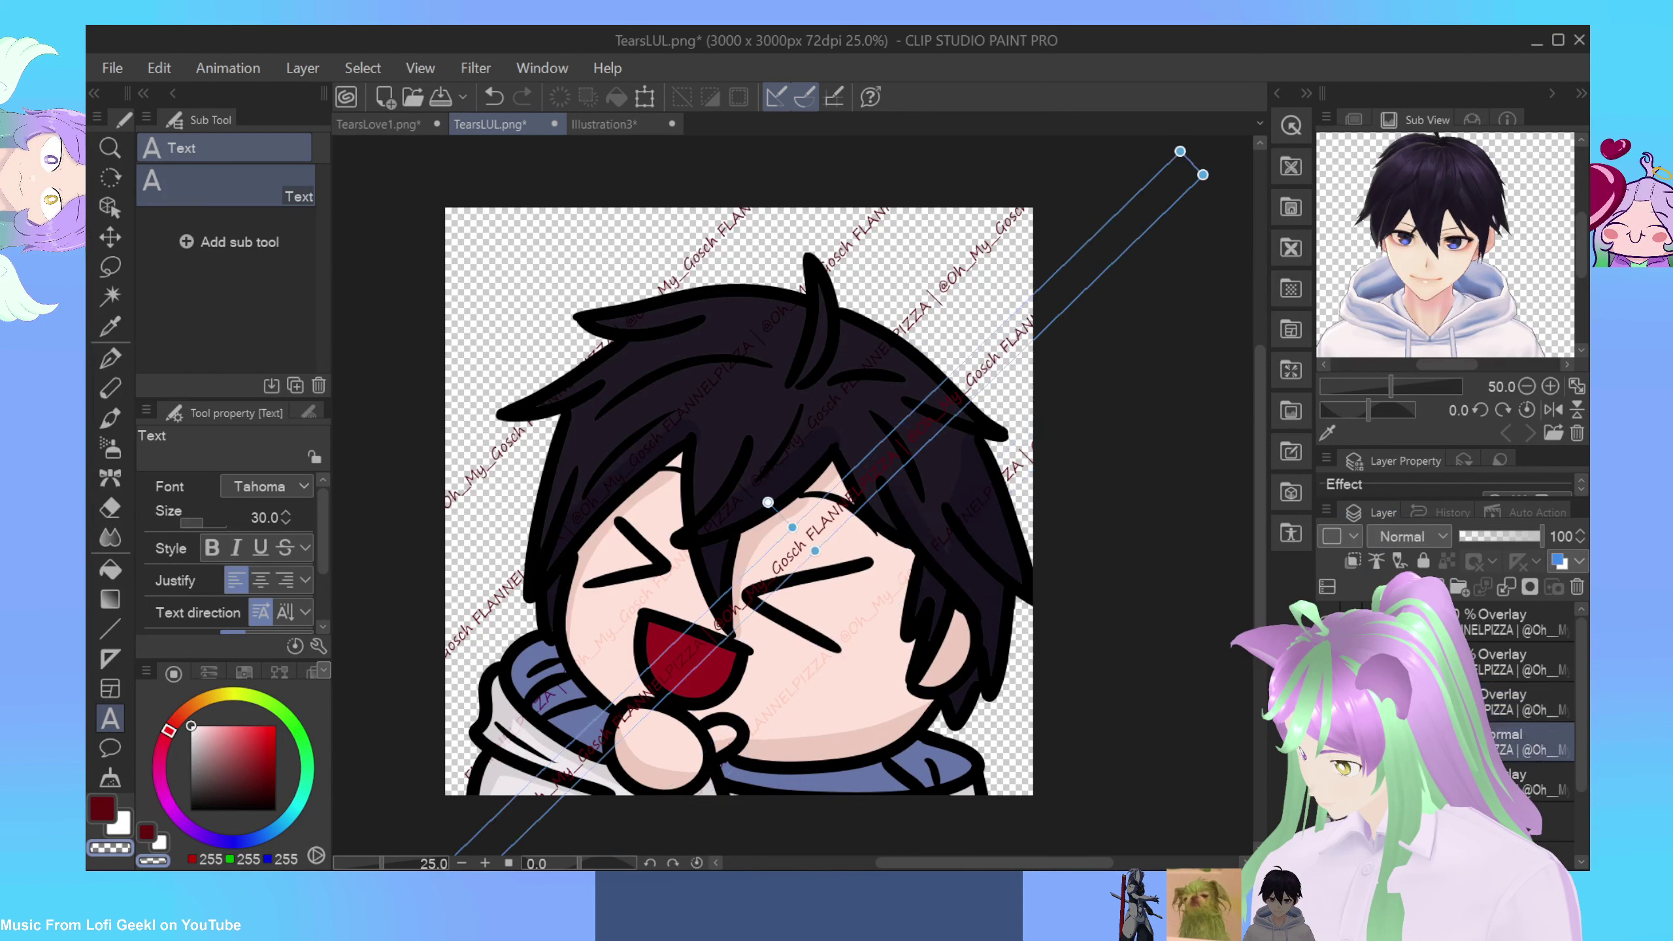
click(1434, 538)
click(1416, 362)
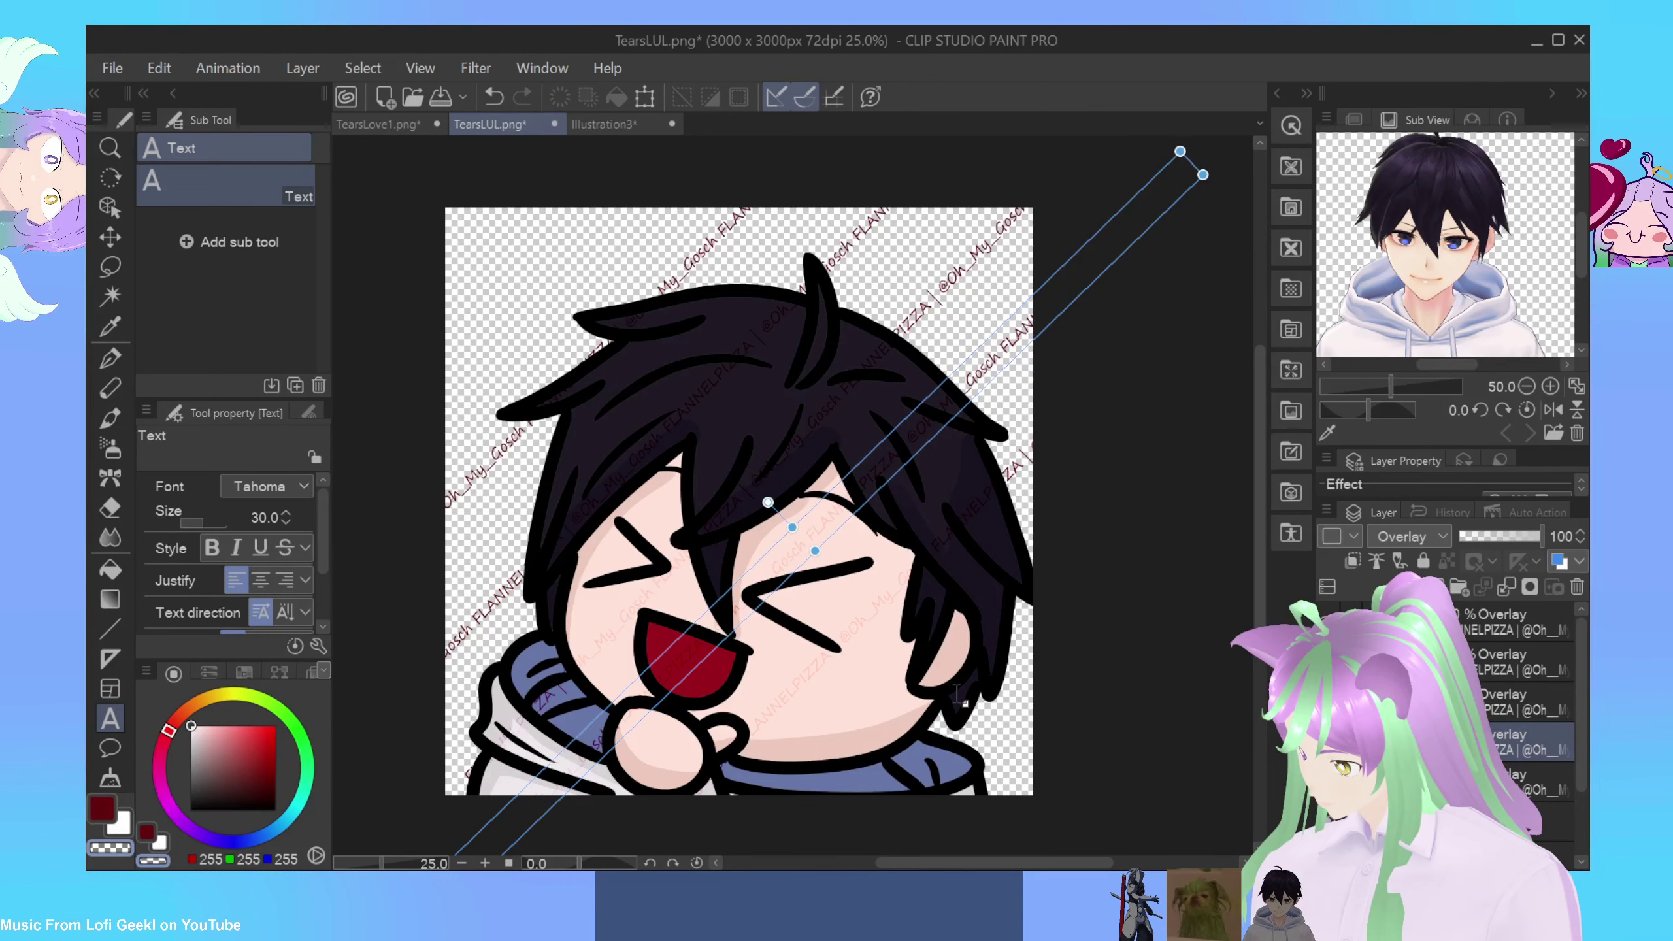
click(955, 694)
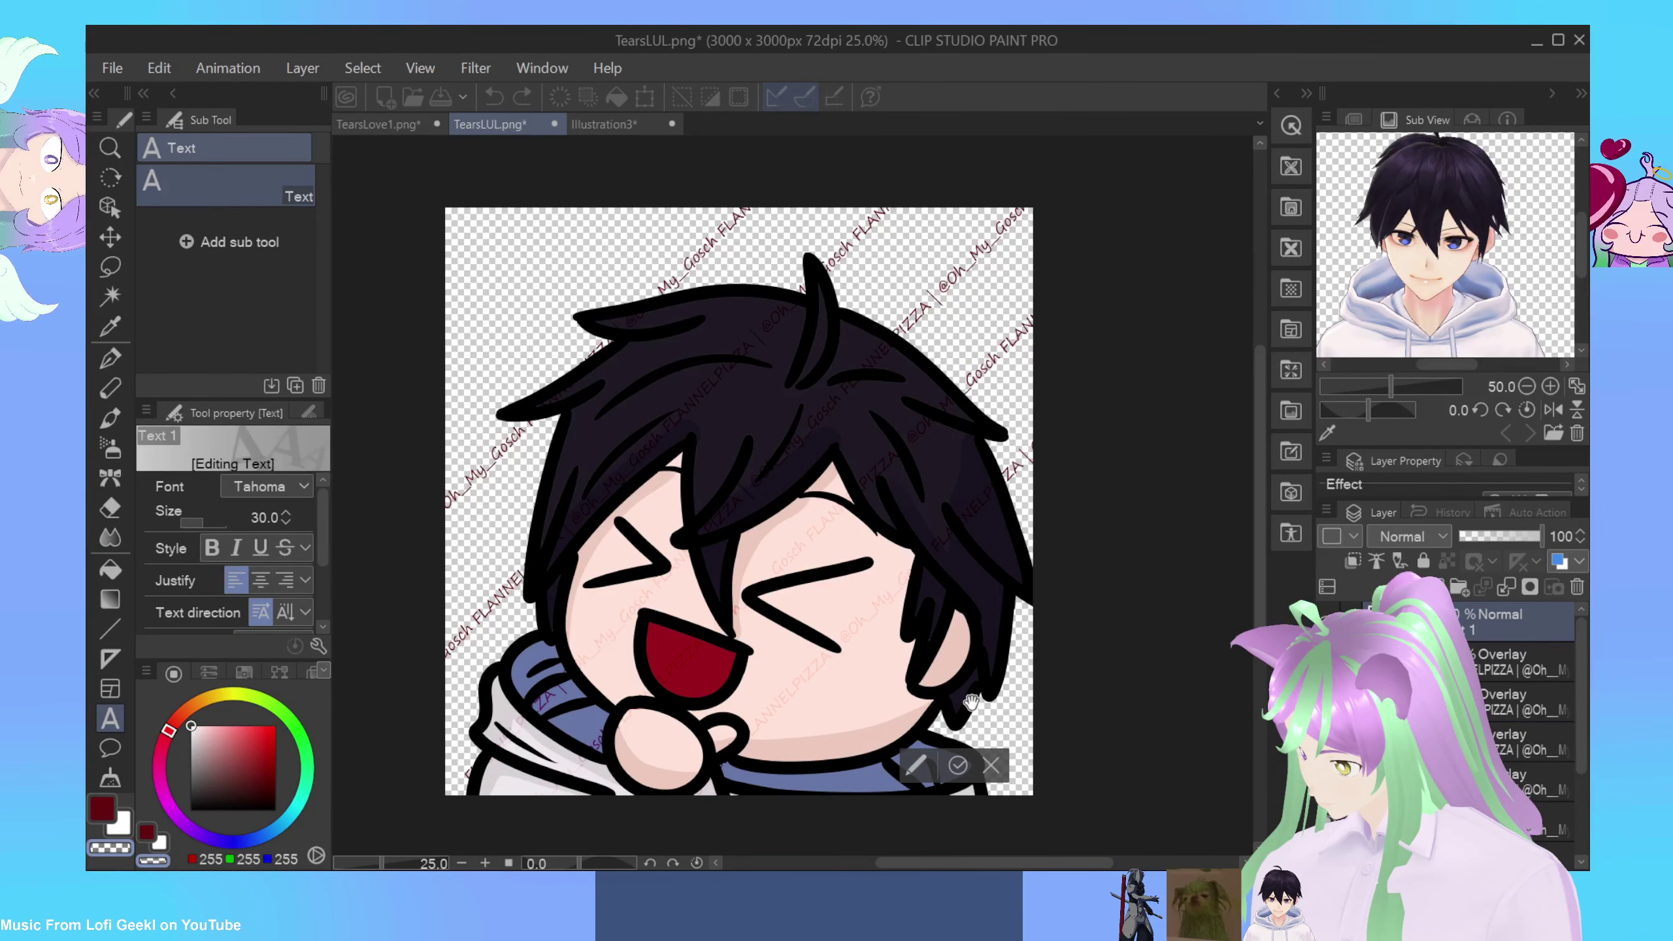
Step: Paste a watermark text line, rotate it diagonally over the character's face, and set it to Overlay
key(ctrl+v)
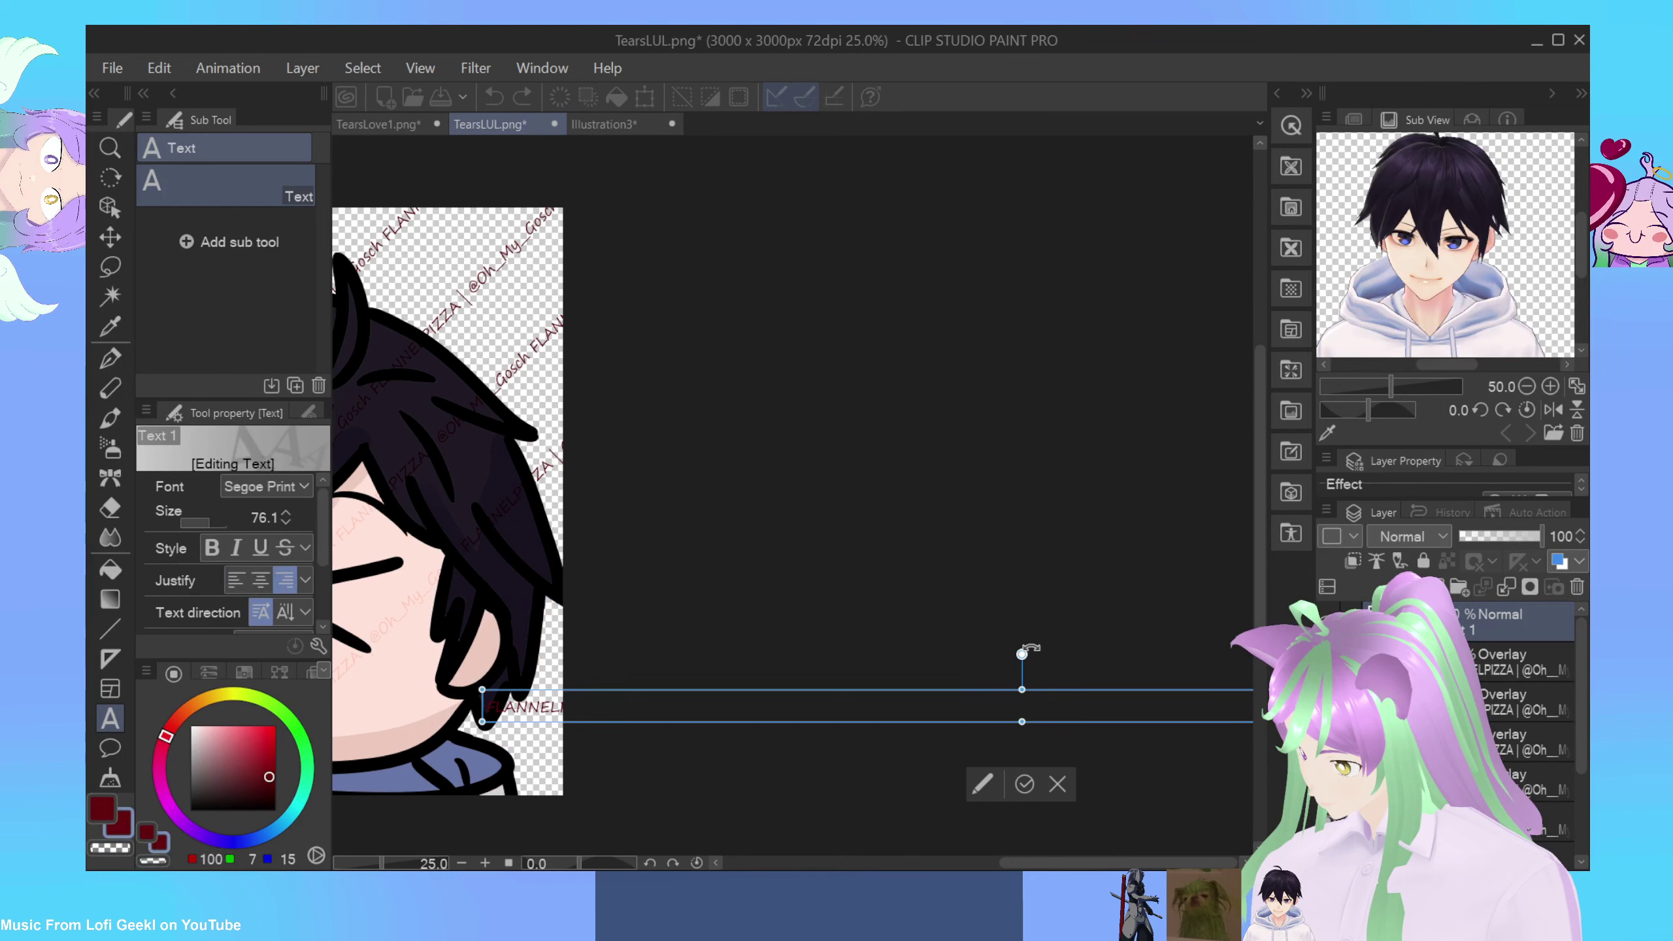
drag(1021, 653, 988, 665)
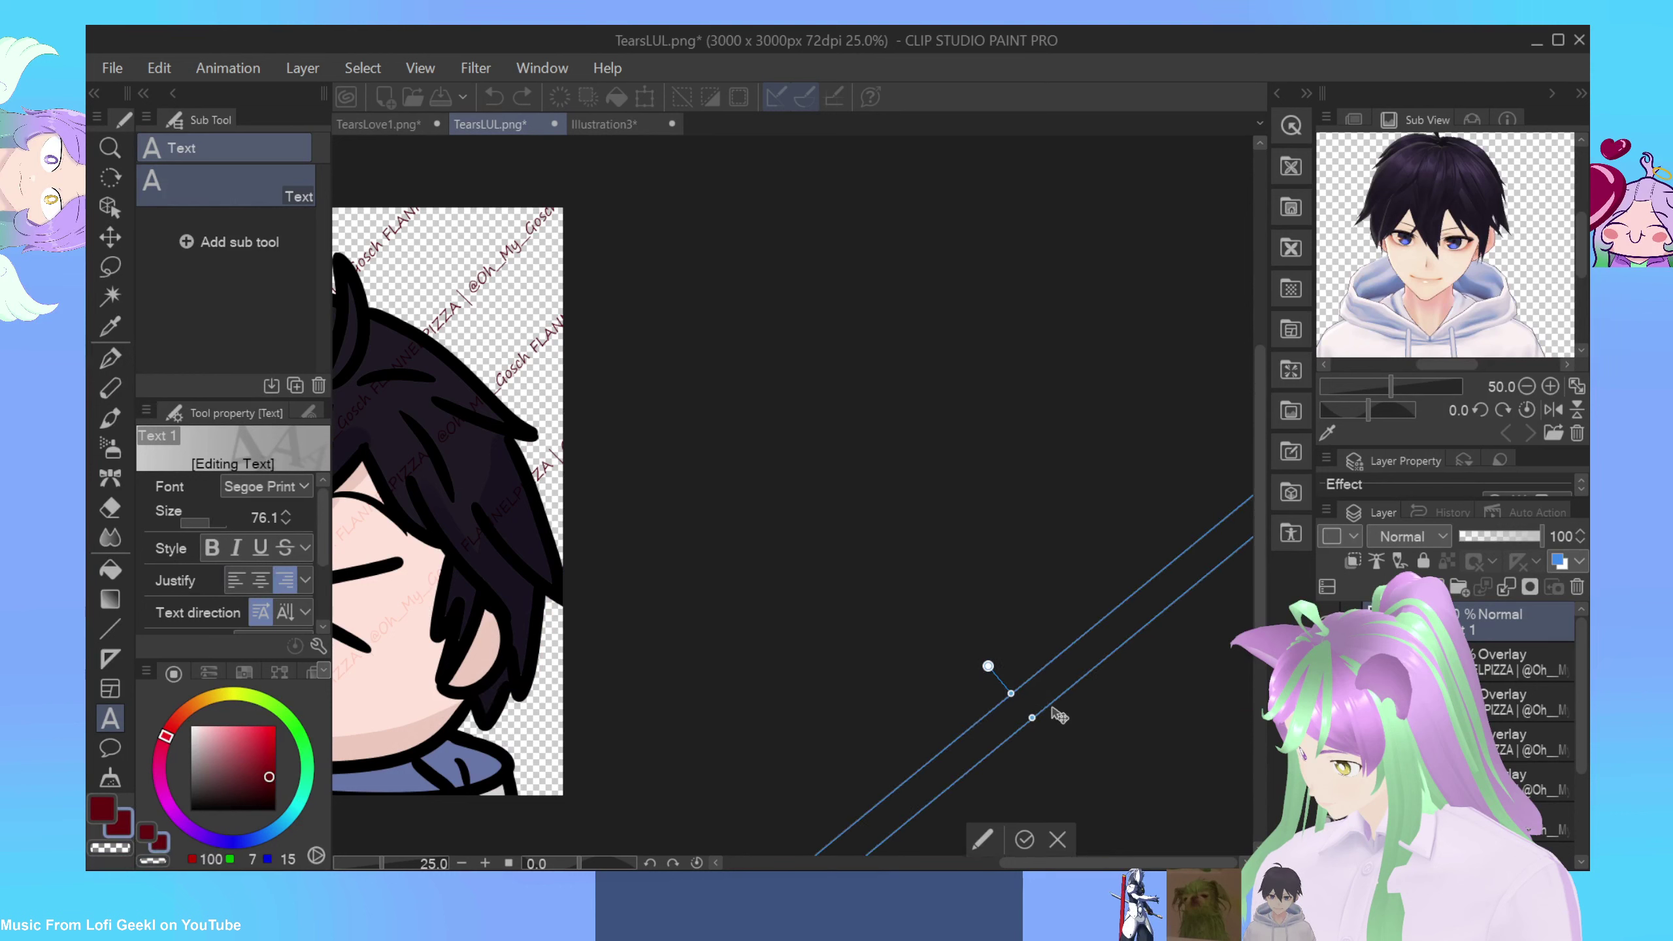
drag(741, 650, 601, 637)
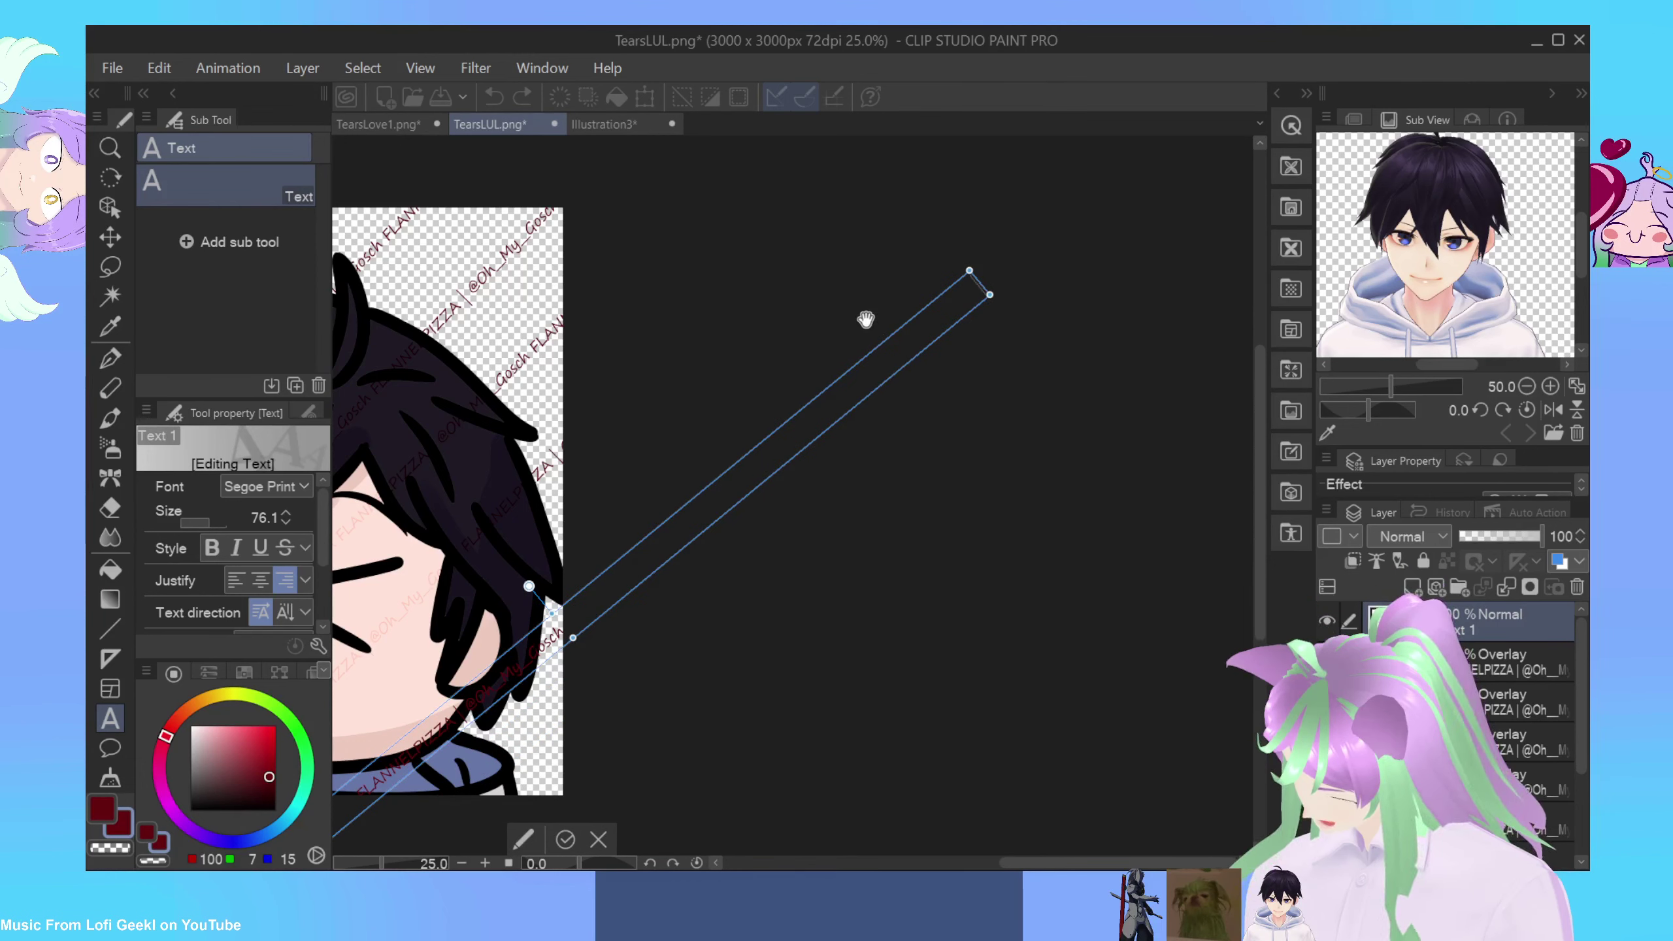
drag(863, 327, 844, 318)
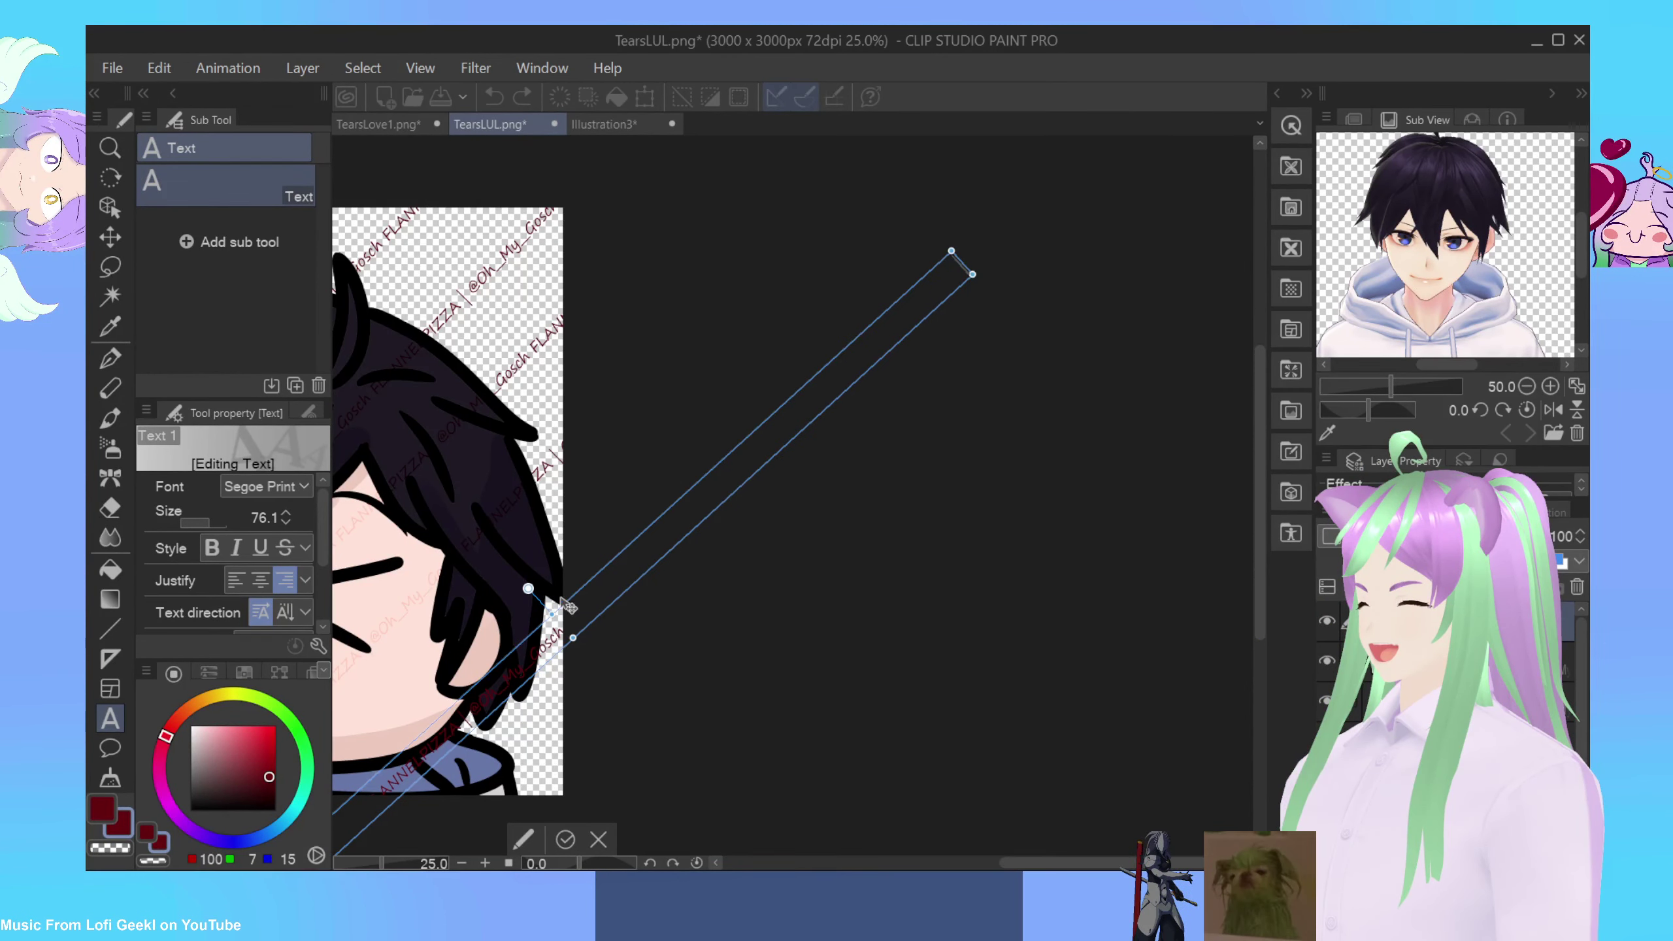
drag(568, 606, 555, 597)
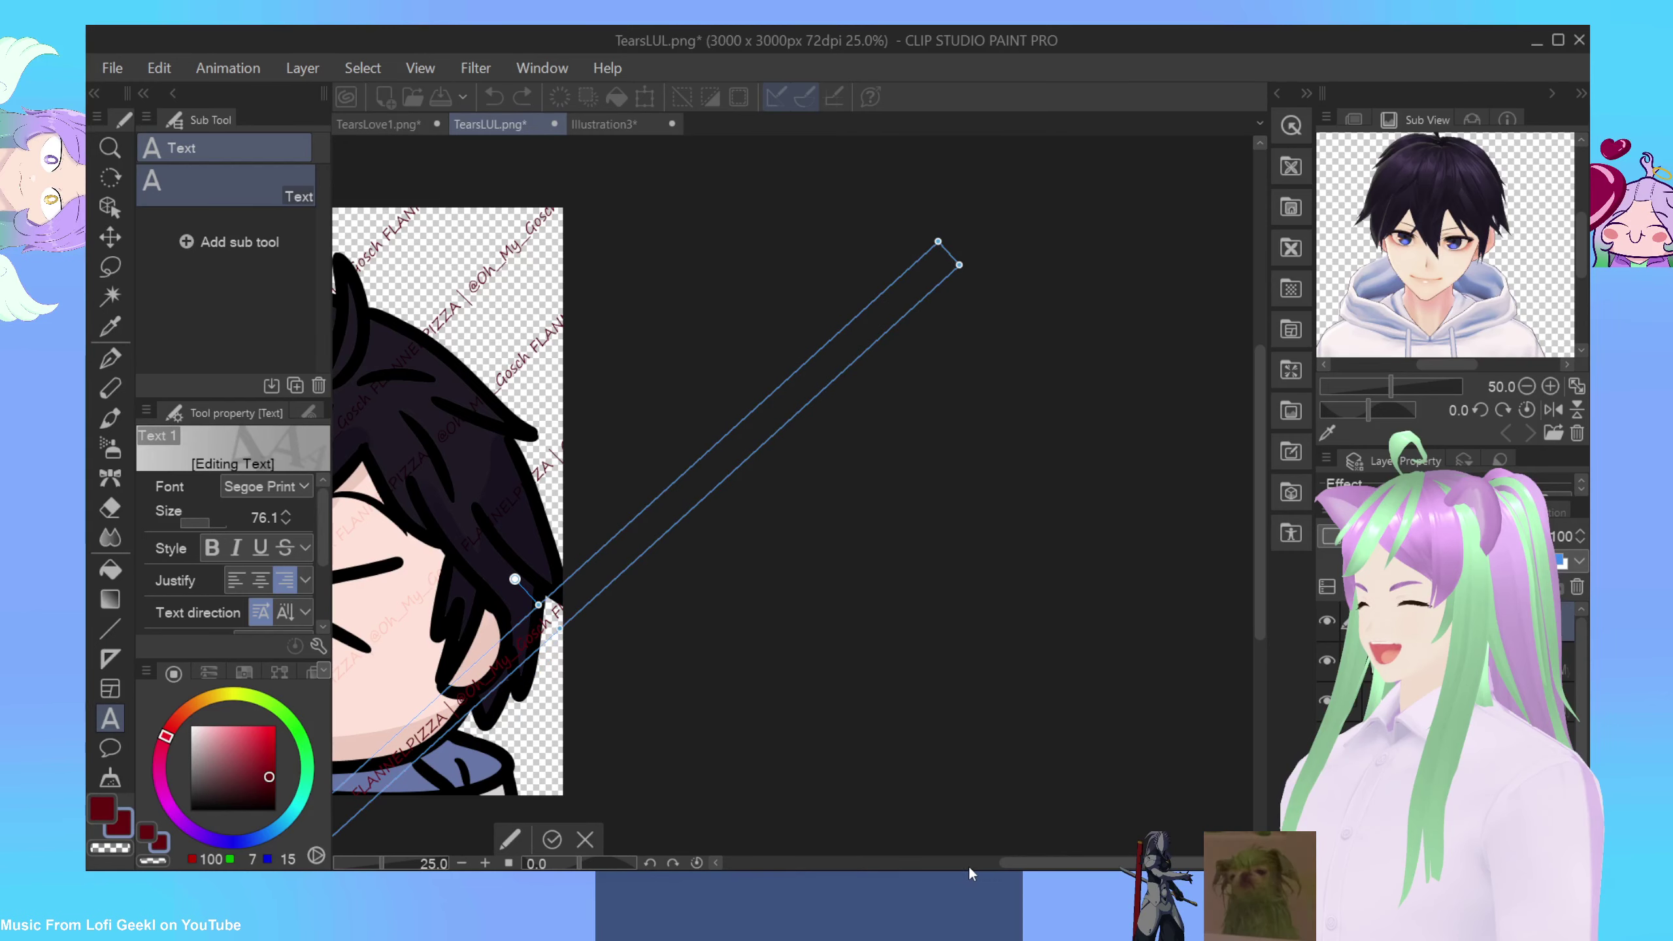
drag(1013, 862, 894, 842)
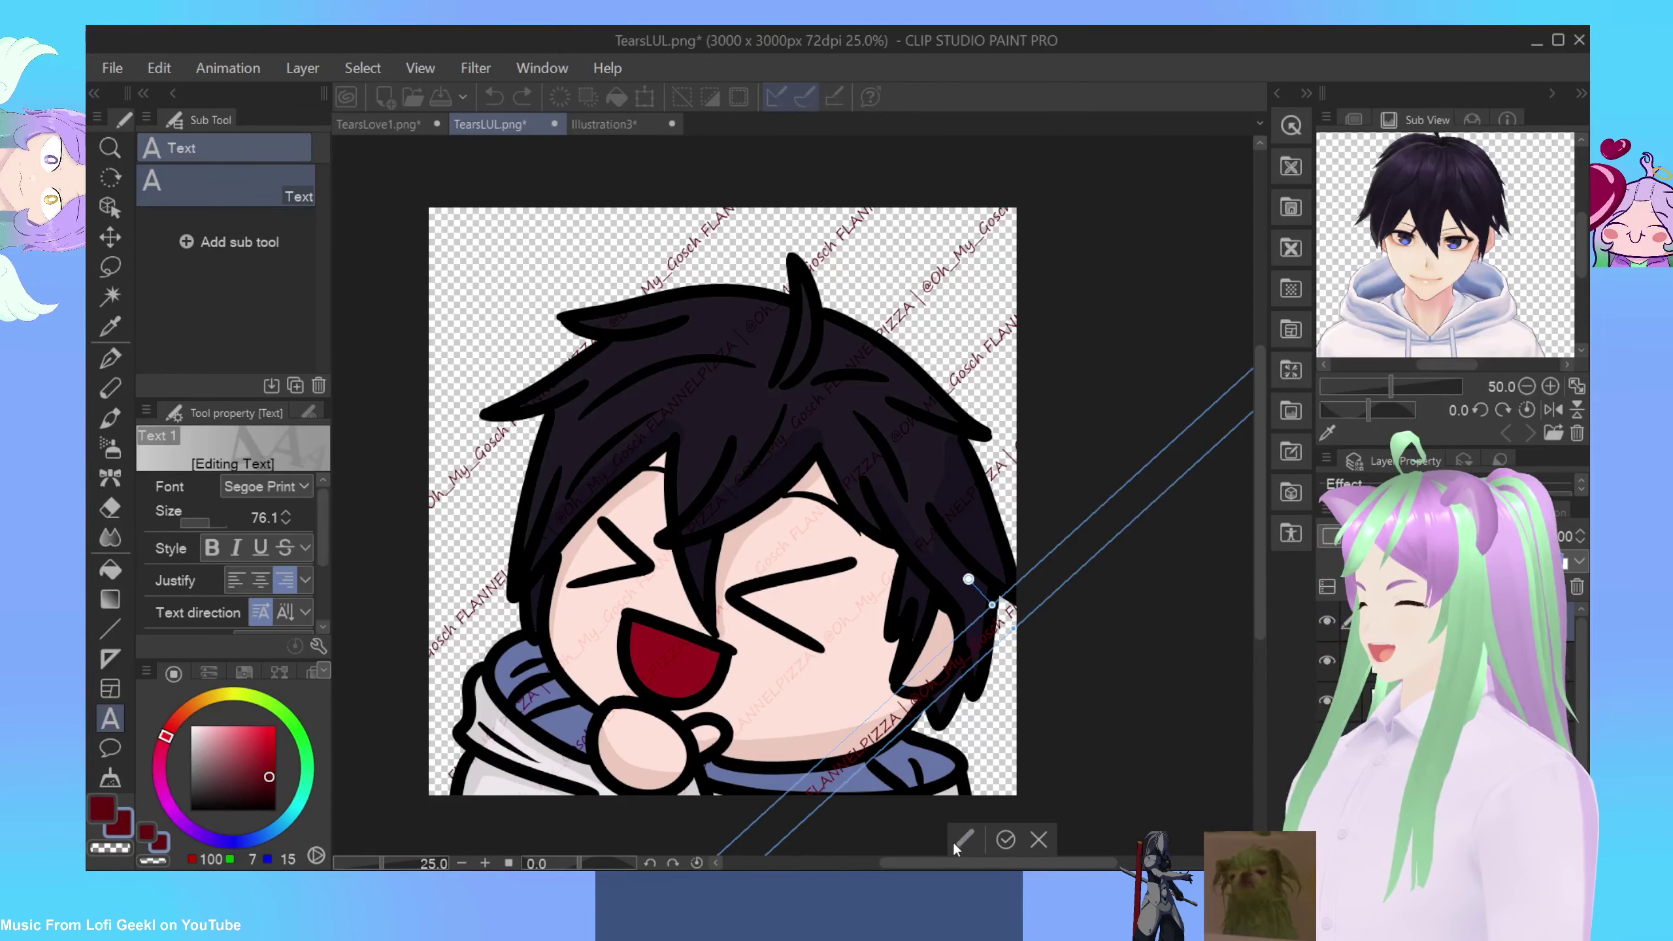
click(1004, 842)
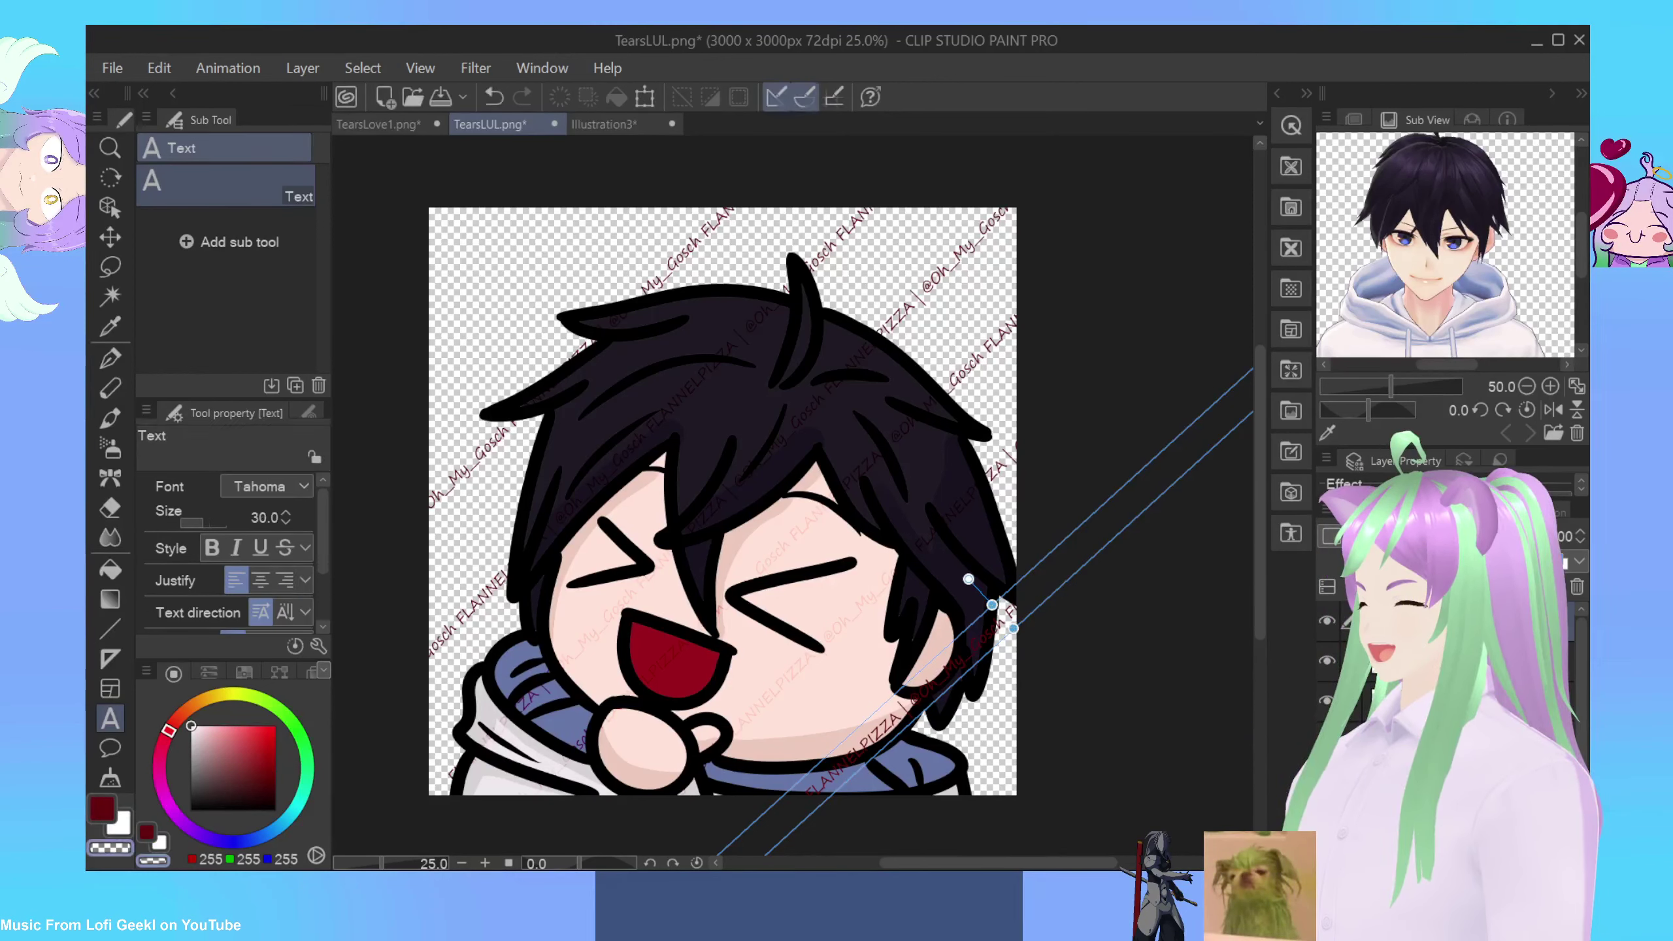
click(1415, 536)
click(1397, 360)
Step: Add another pasted watermark line at a shallower diagonal near the top and confirm it
click(454, 268)
drag(456, 269, 509, 258)
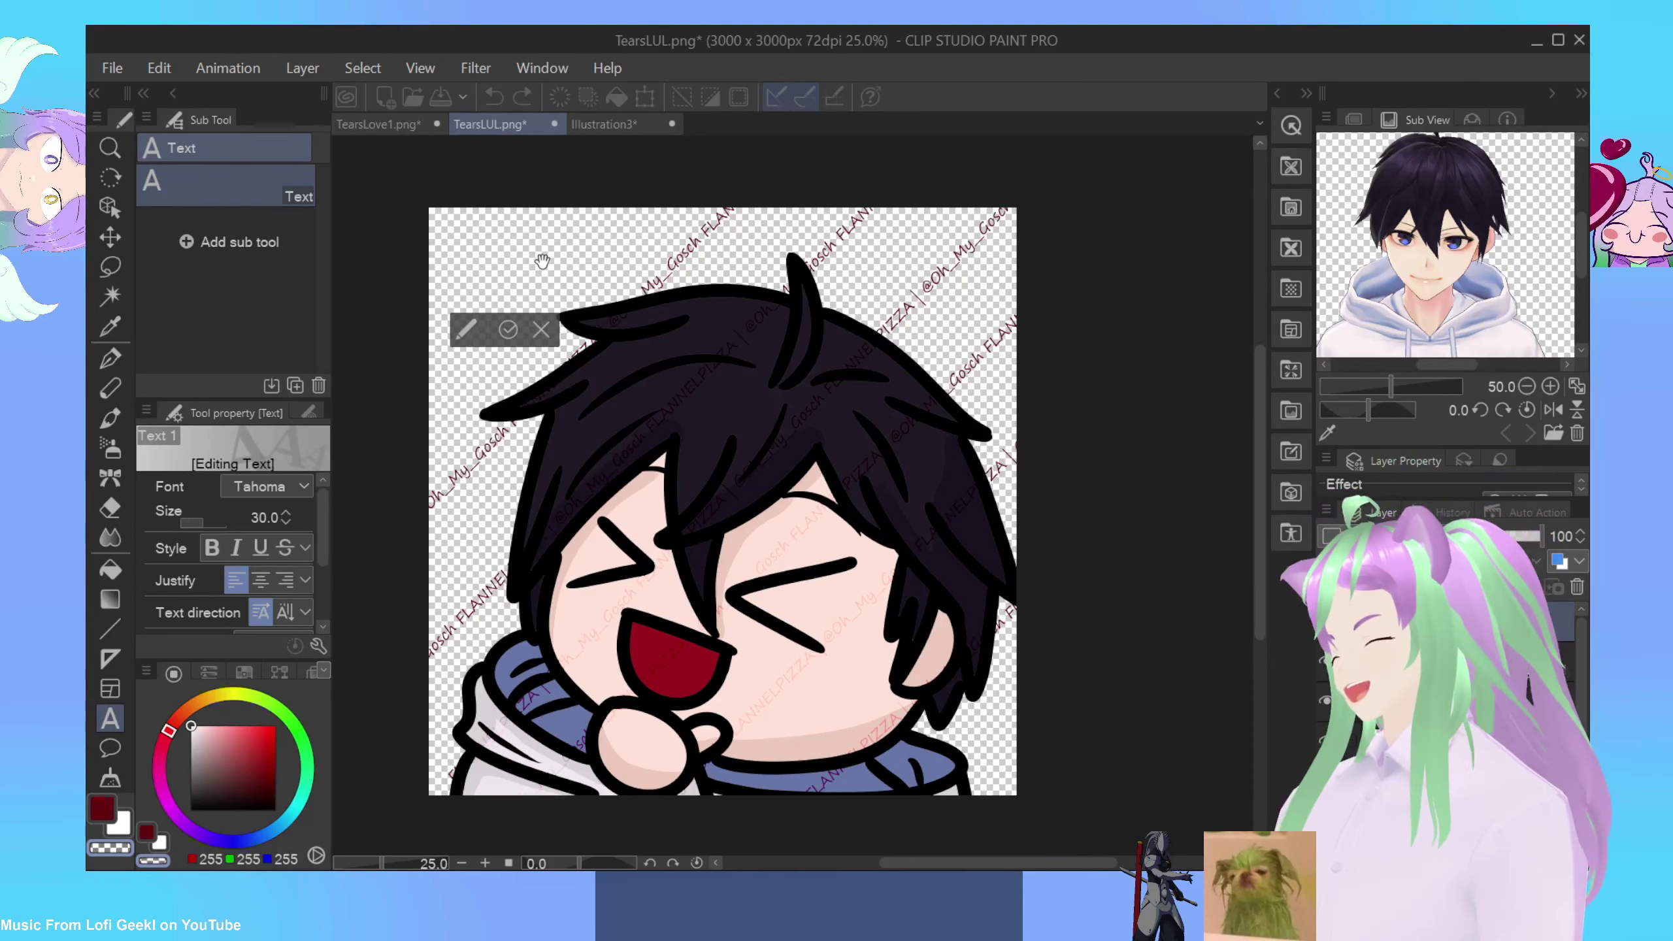
key(ctrl+v)
mouse_move(734, 216)
mouse_down()
mouse_move(801, 310)
mouse_move(746, 230)
mouse_up()
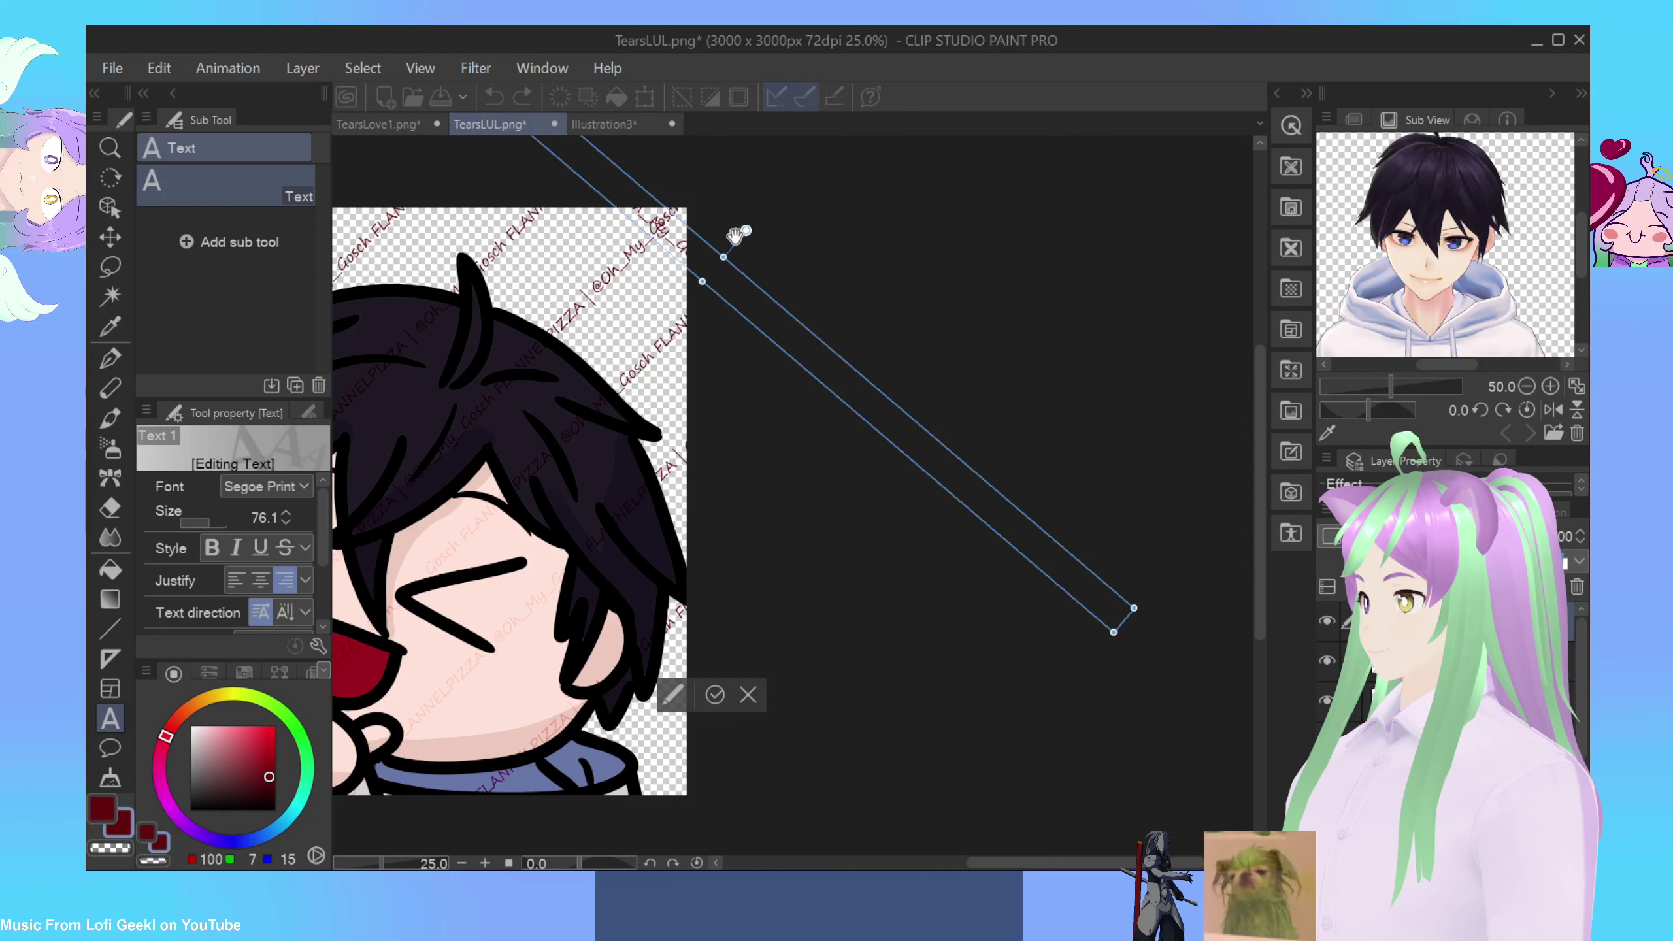
drag(736, 231, 748, 306)
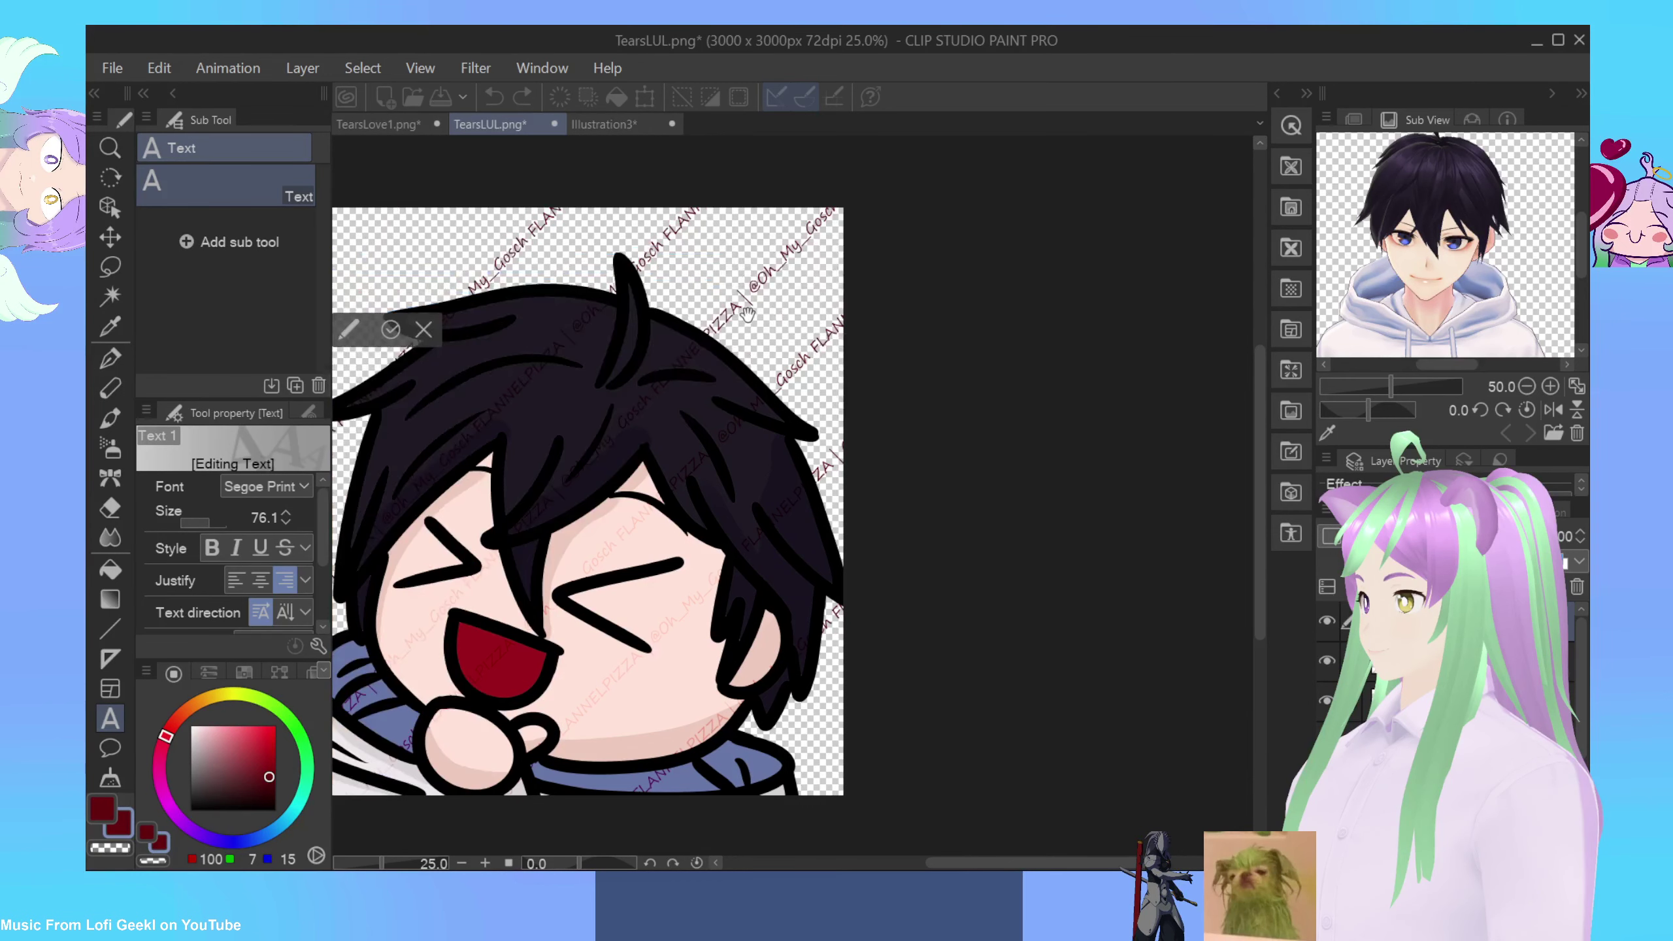
drag(959, 857, 906, 861)
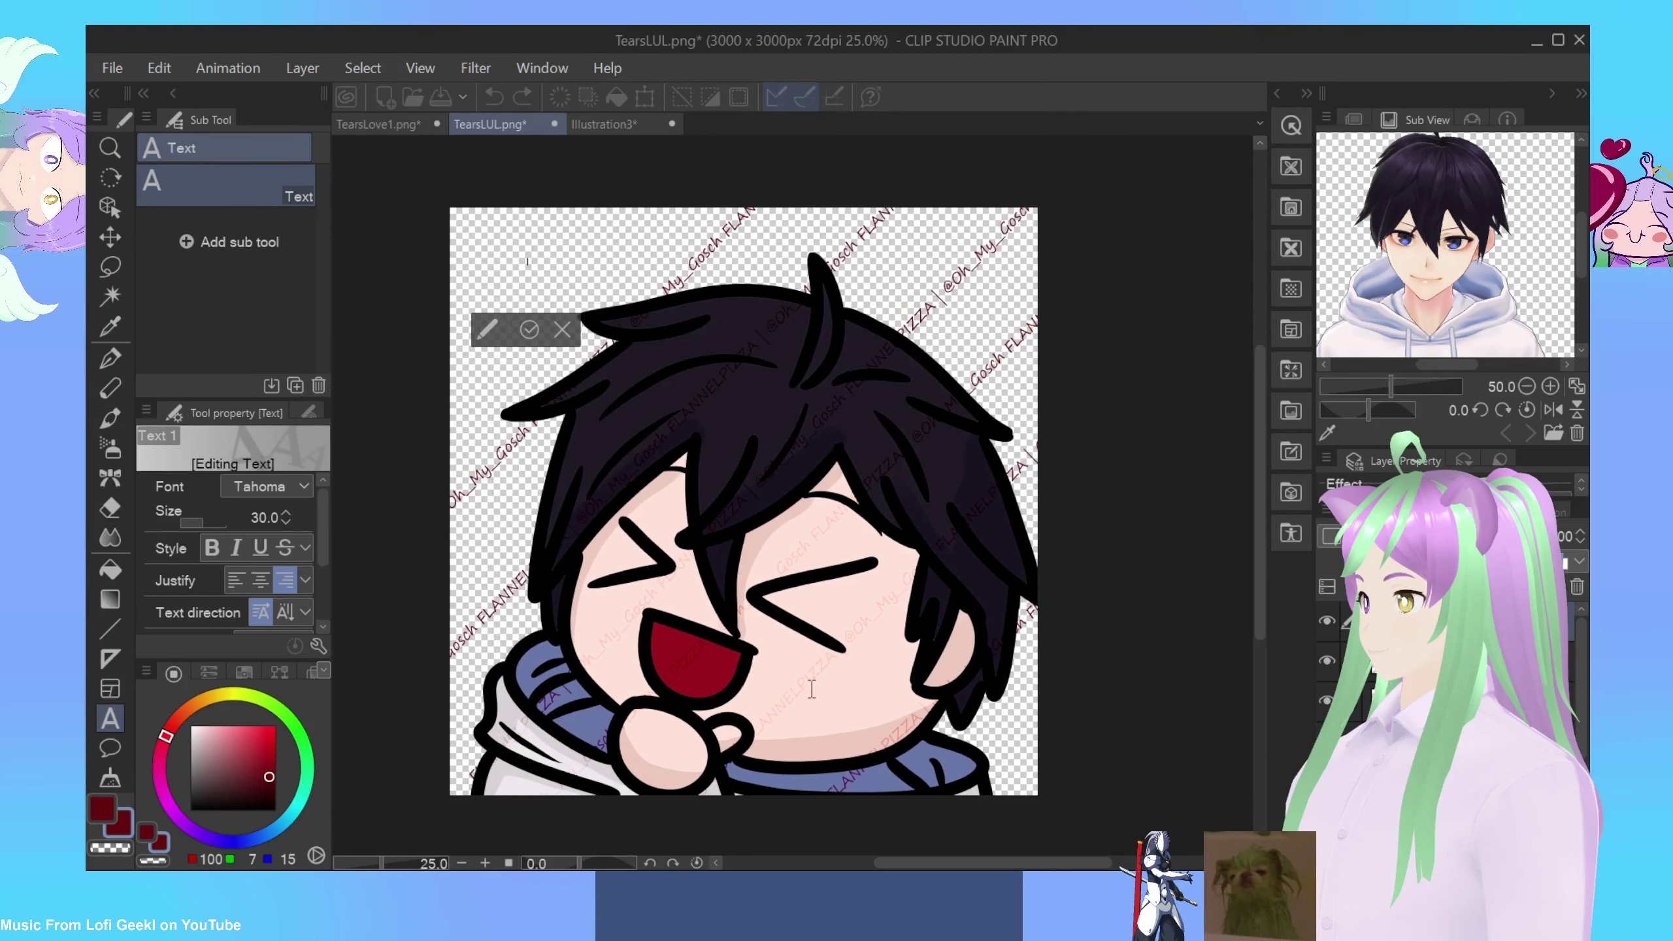
click(561, 331)
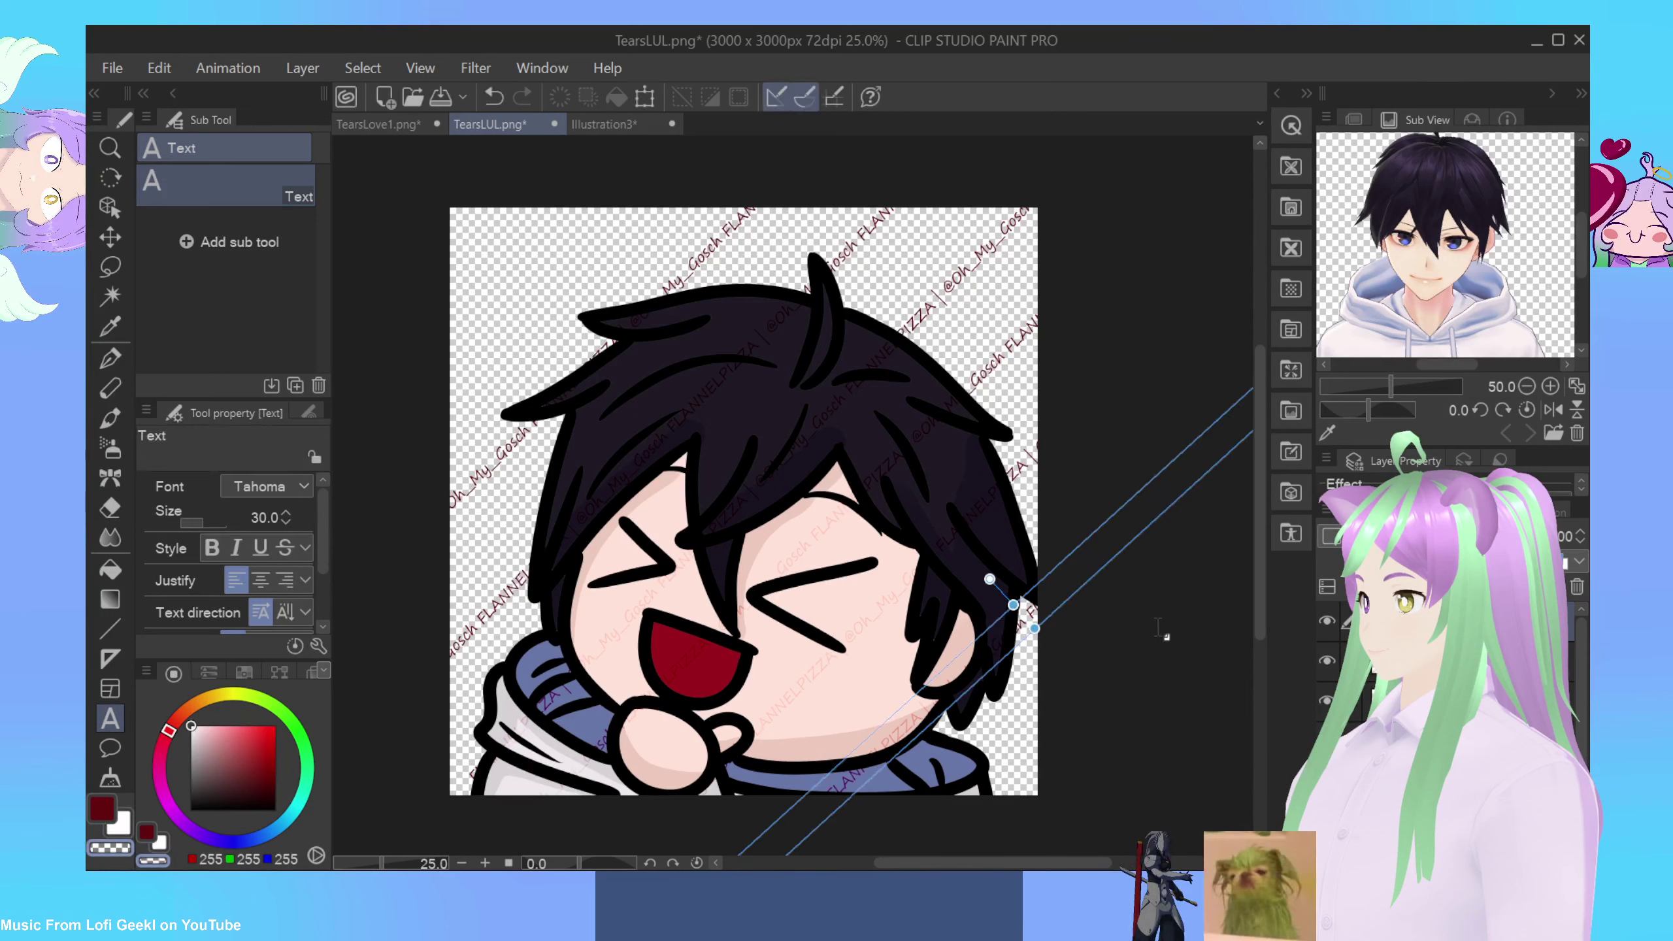
Step: Cancel an empty text entry and step through the other watermark text layers
click(1127, 646)
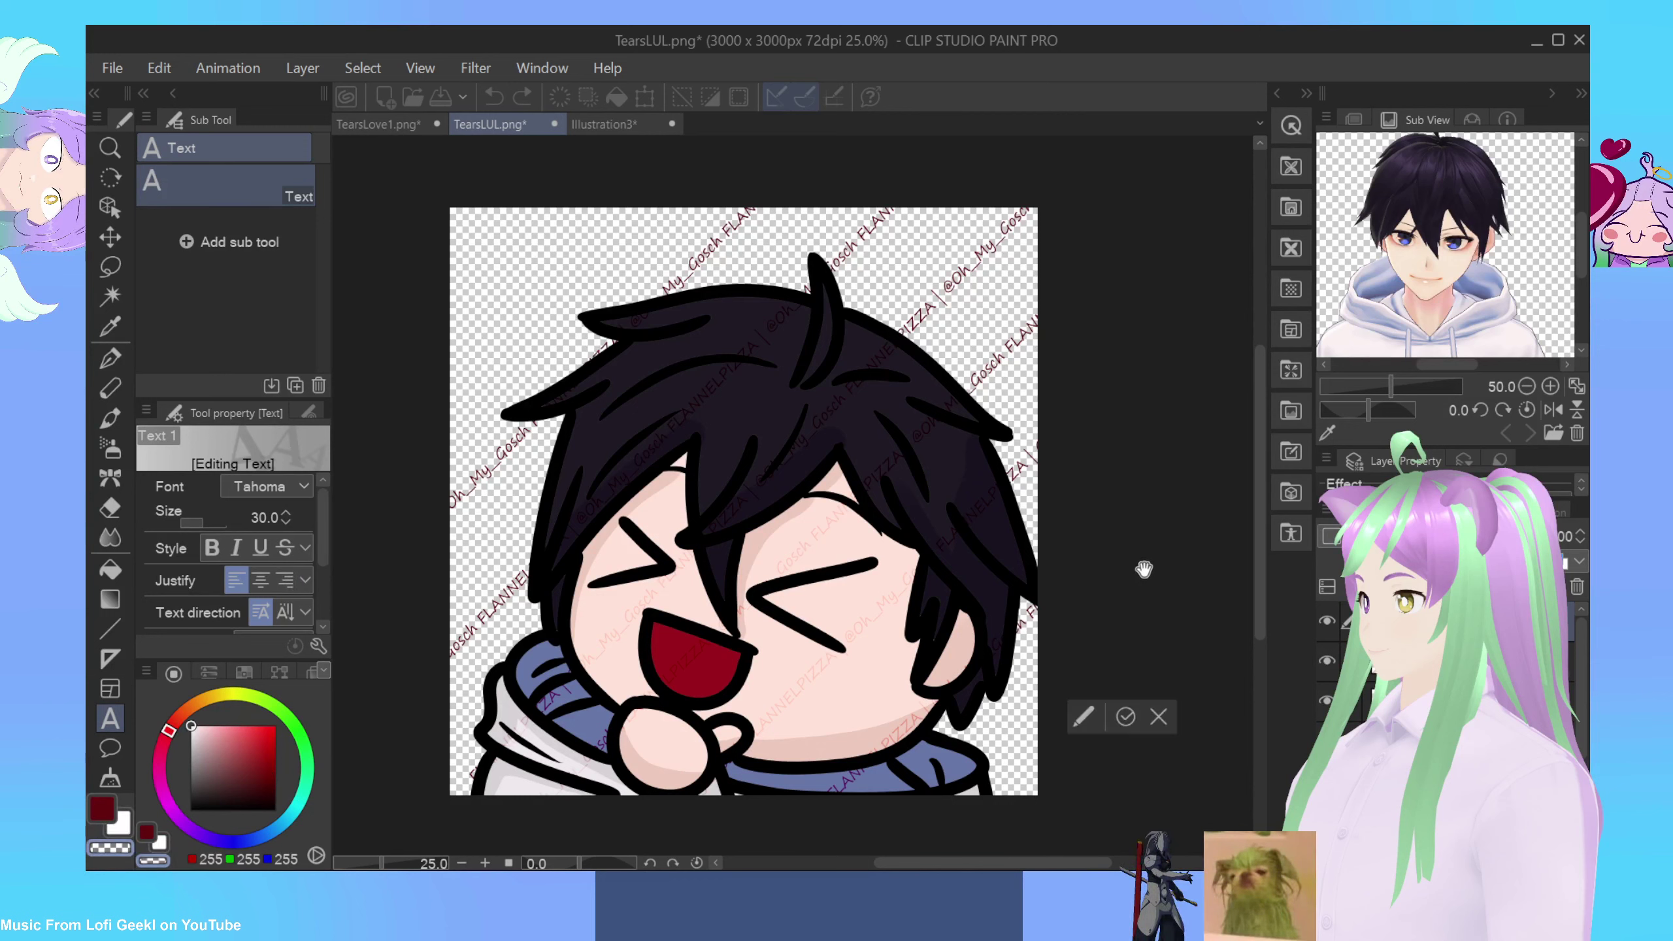
key(Escape)
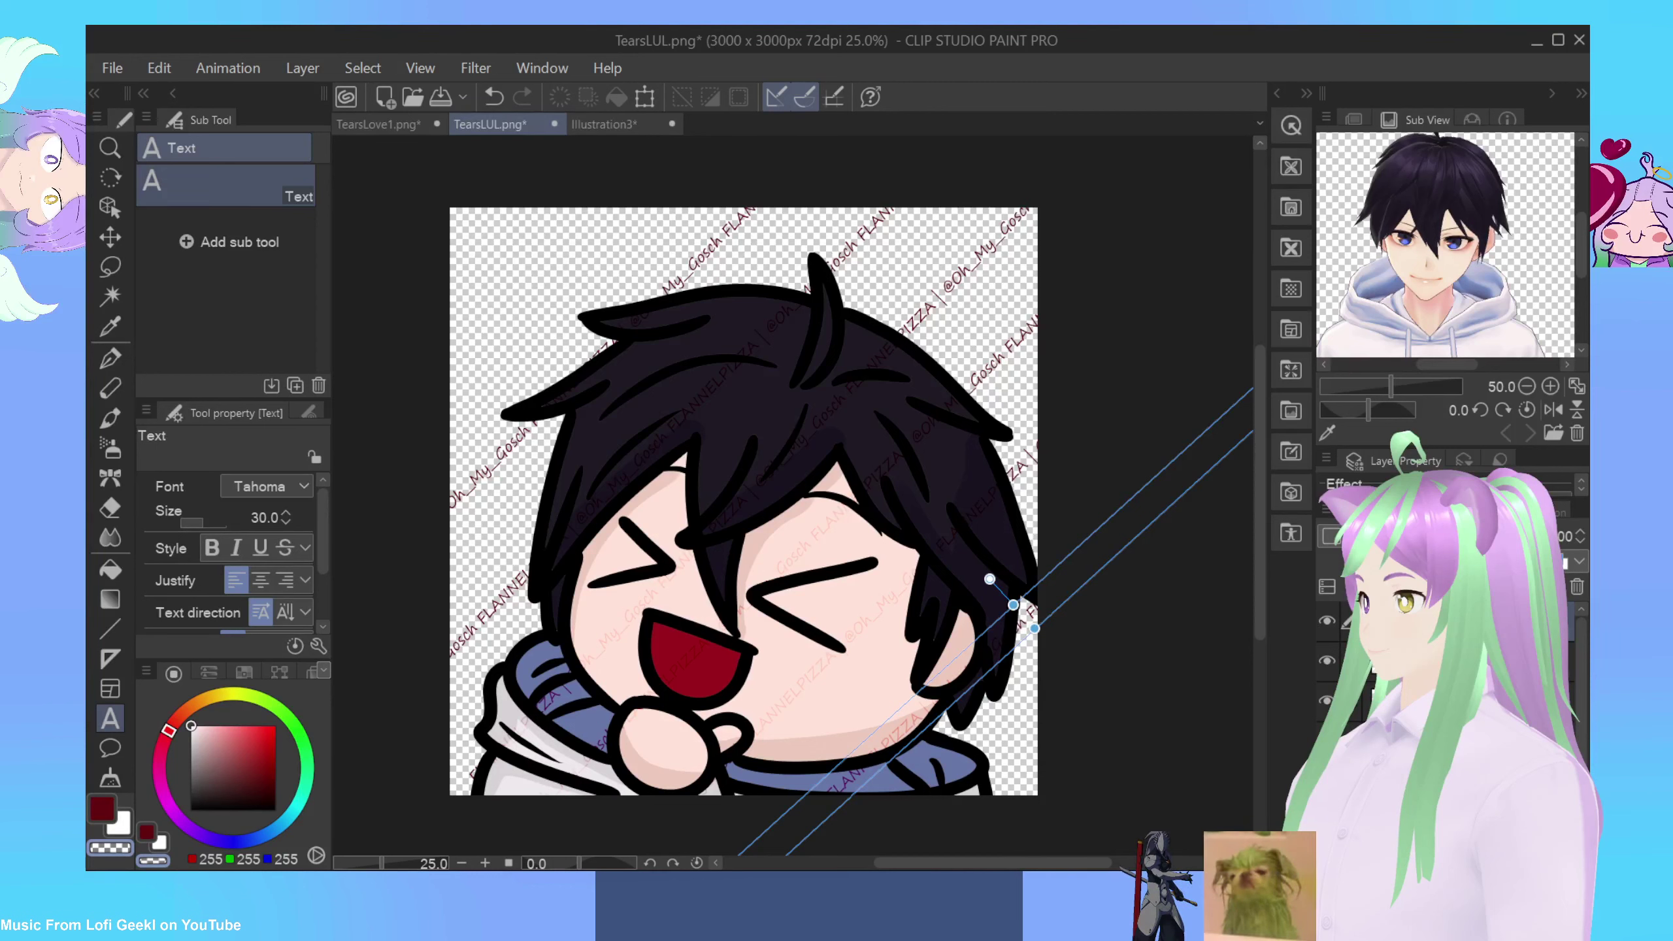
key(alt+bracketright)
key(alt+bracketright)
key(alt+bracketright)
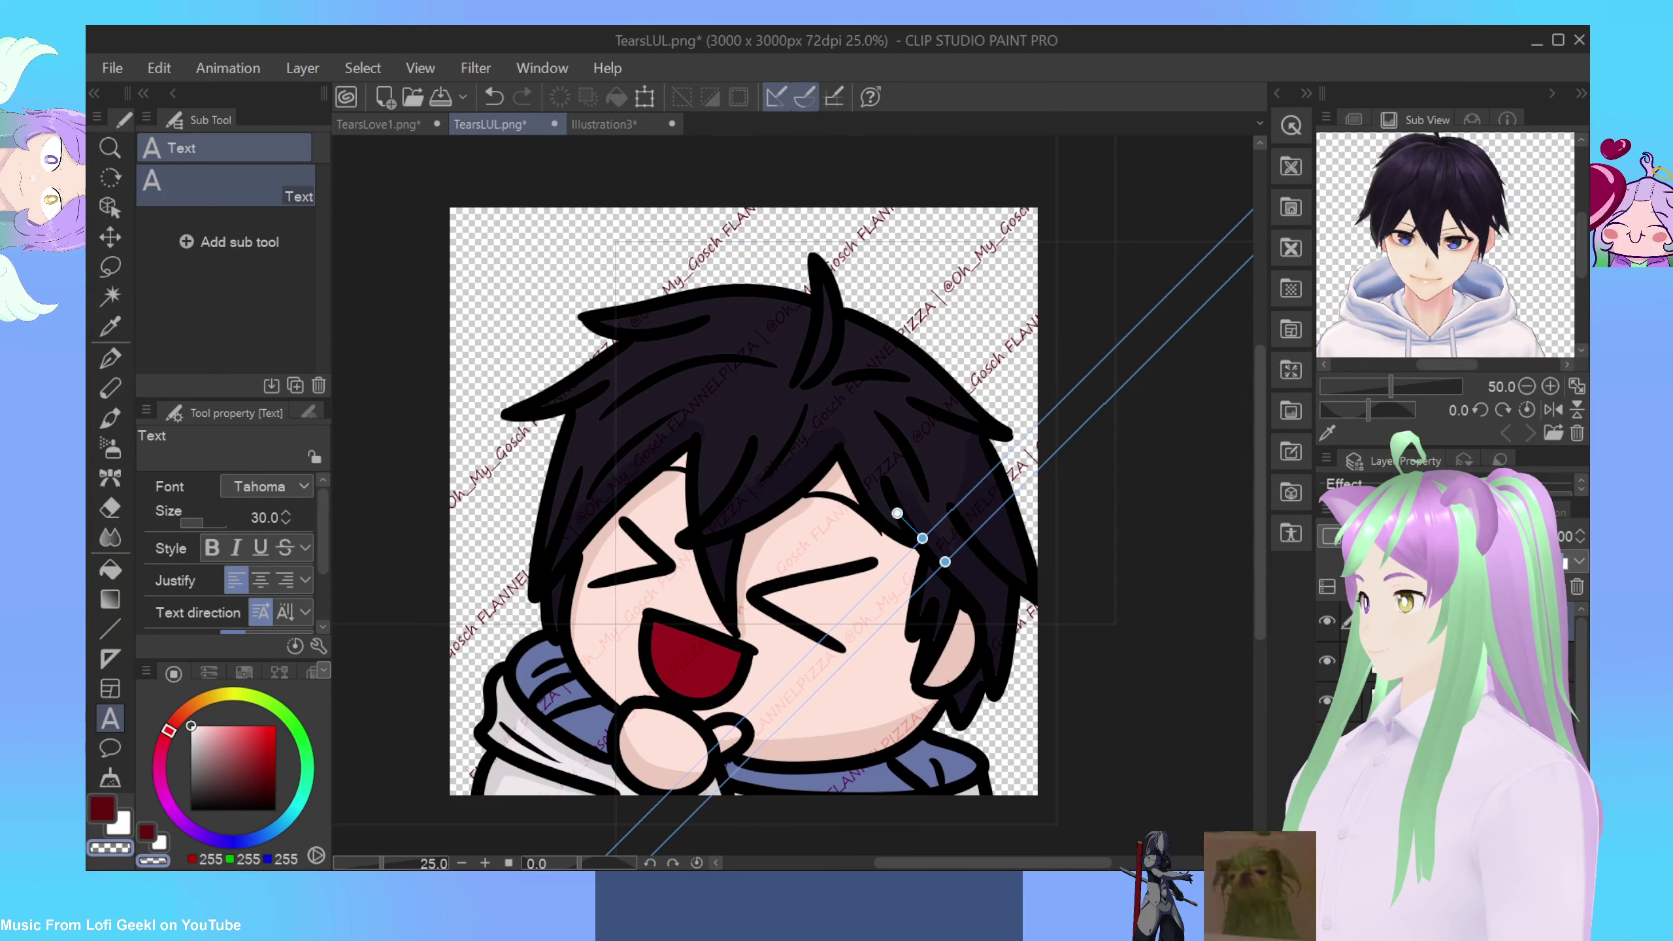
key(alt+bracketright)
key(alt+bracketright)
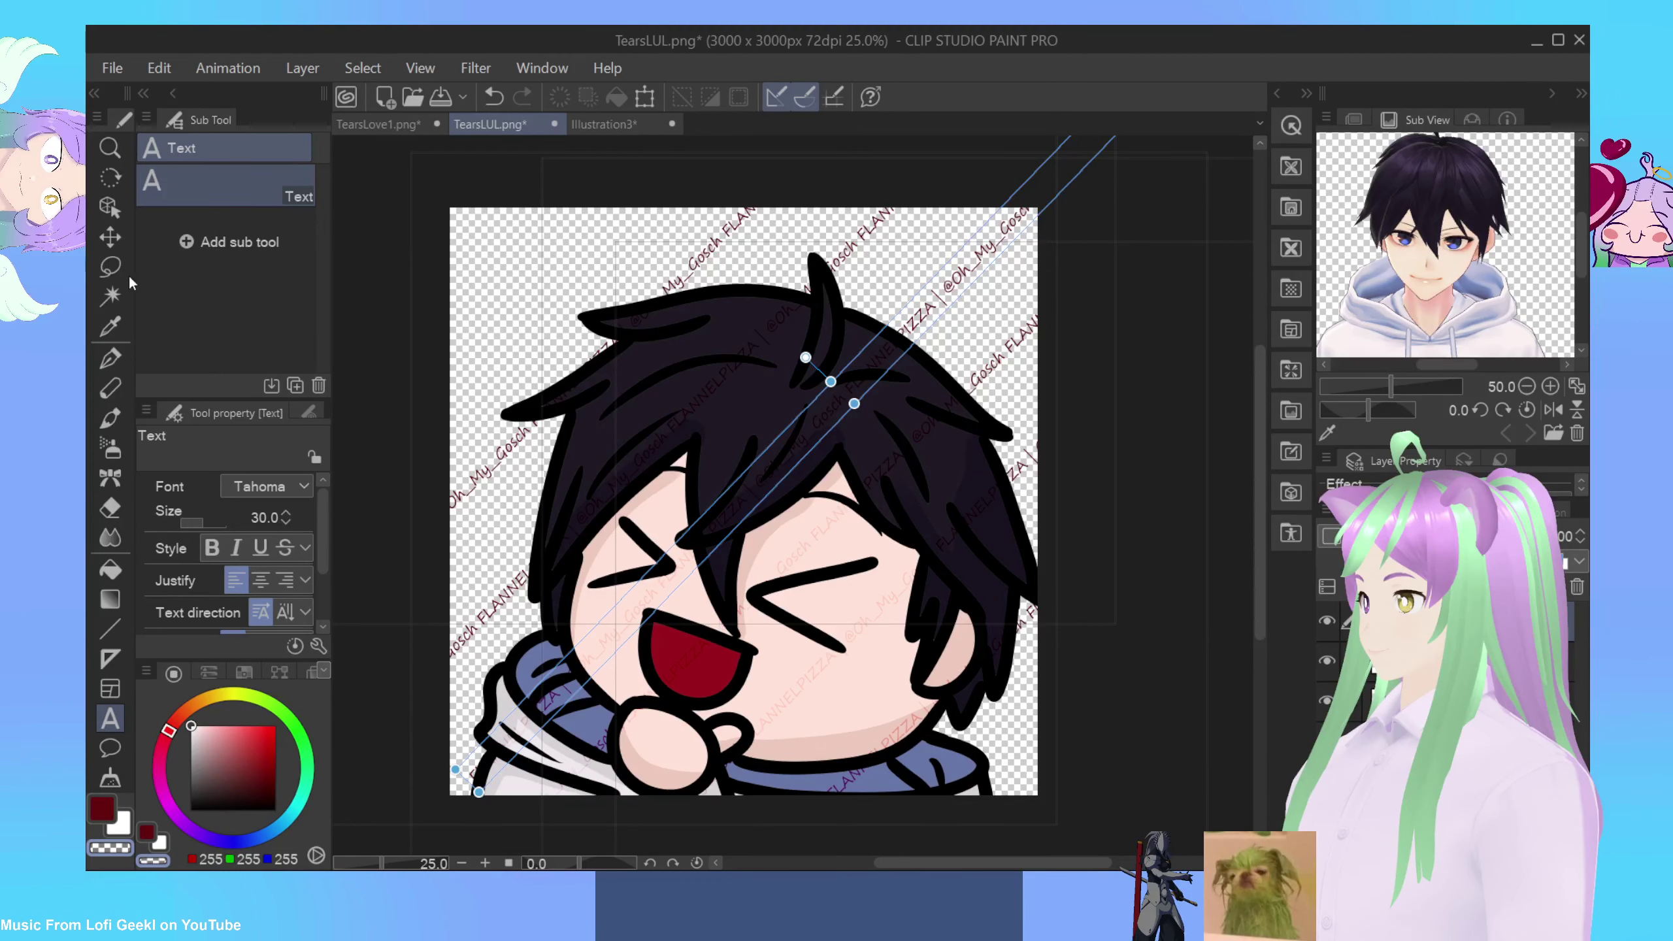
Step: Lasso-select the area around the whole emote, then open and dismiss the layer actions menu
click(110, 266)
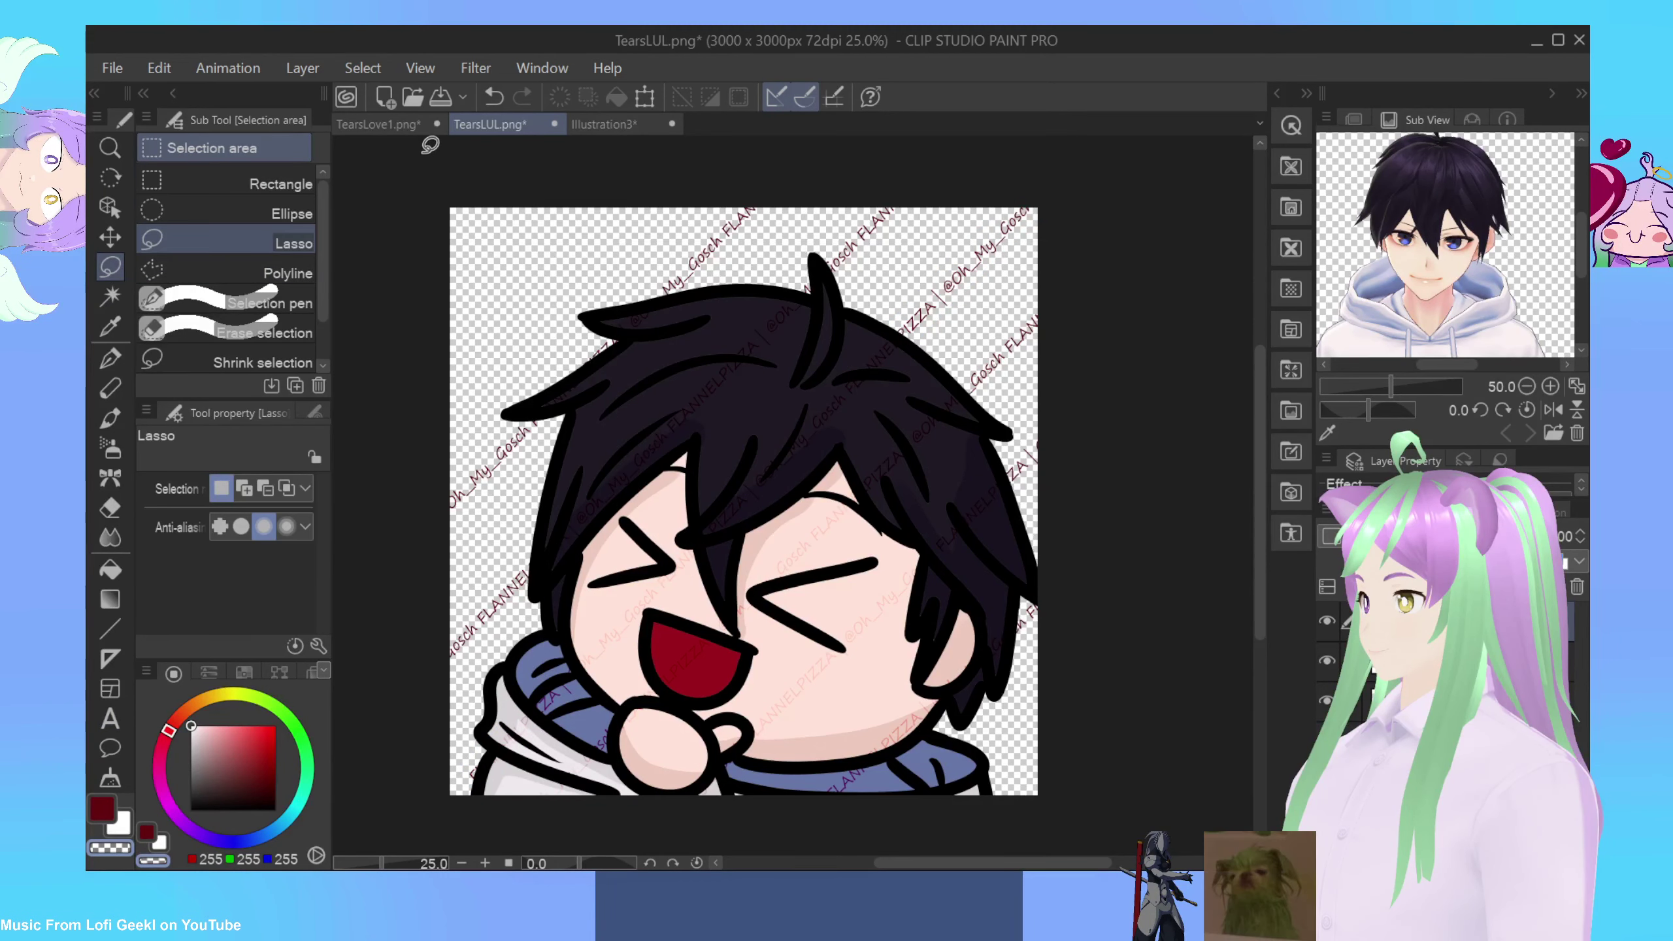
mouse_move(430, 145)
mouse_down()
mouse_move(1054, 194)
mouse_move(1233, 296)
mouse_move(1258, 547)
mouse_move(1166, 750)
mouse_move(1018, 856)
mouse_move(921, 863)
mouse_move(517, 803)
mouse_move(345, 751)
mouse_move(332, 662)
mouse_move(383, 466)
mouse_move(381, 115)
mouse_move(386, 160)
mouse_up()
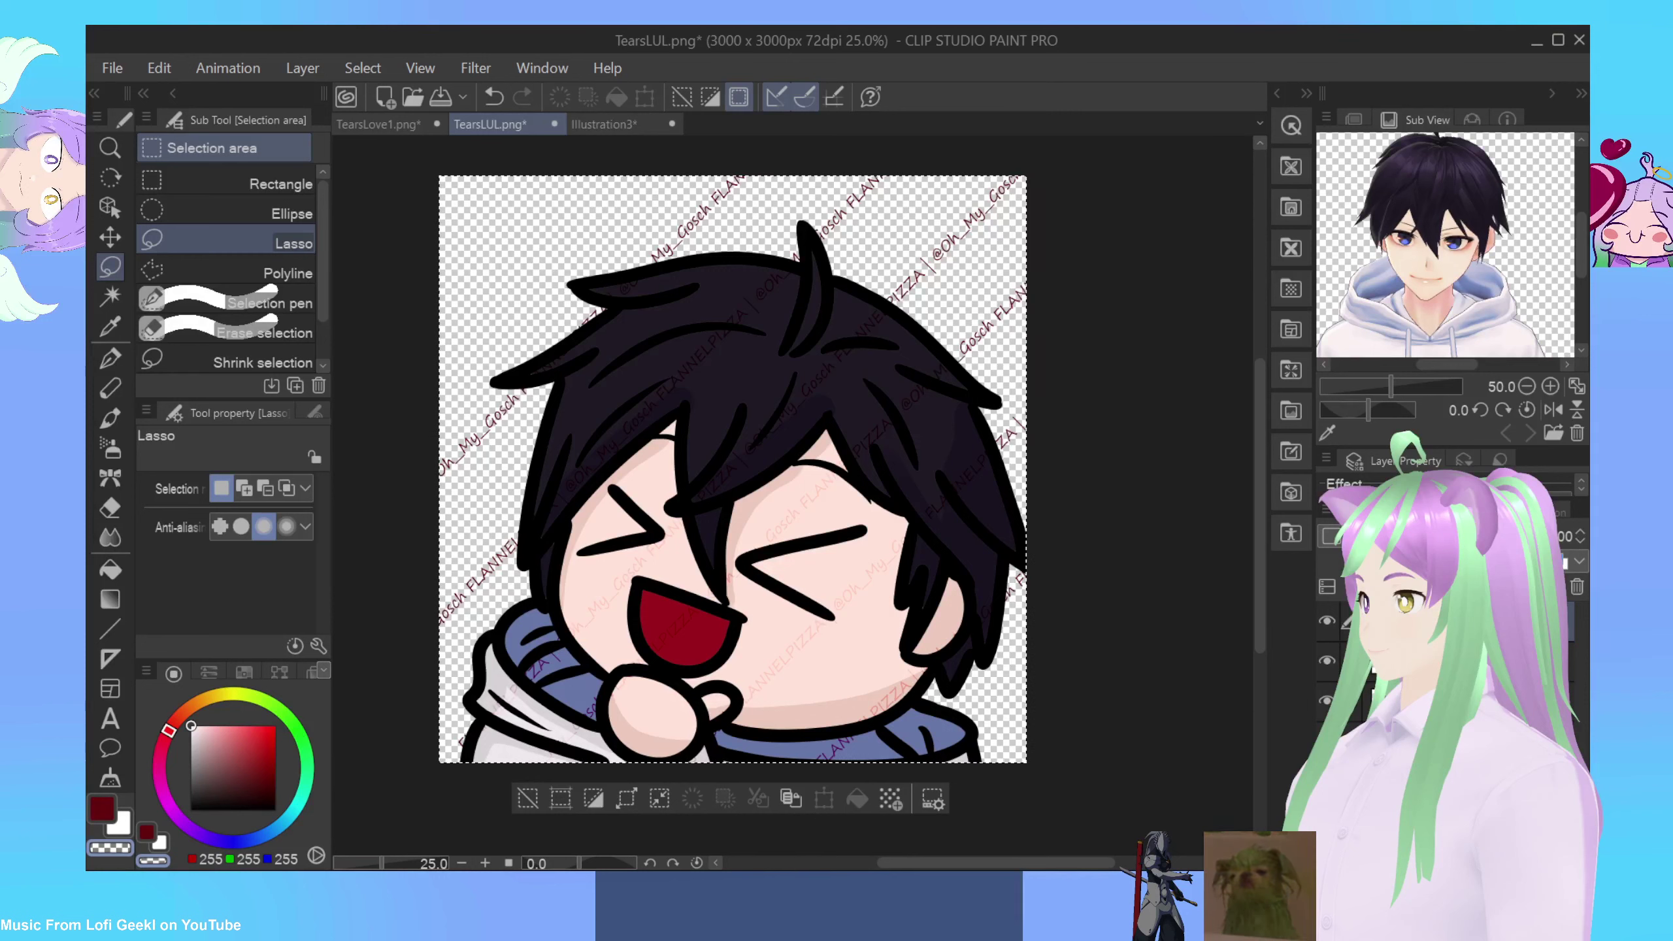
right_click(1448, 613)
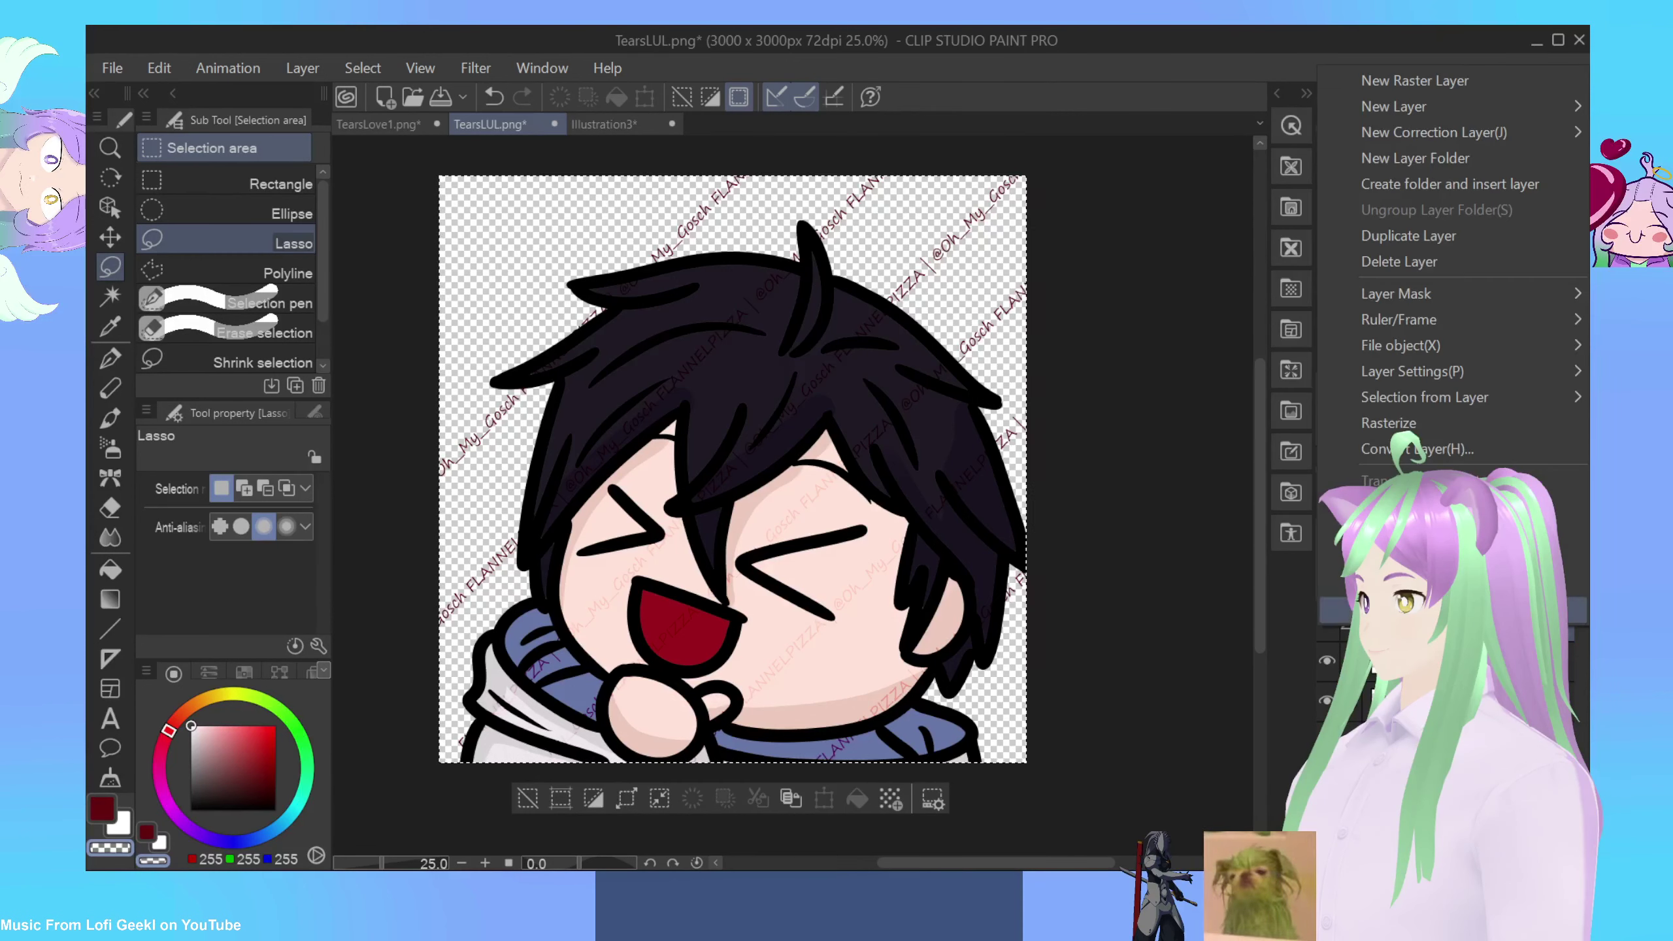
mouse_move(1438, 357)
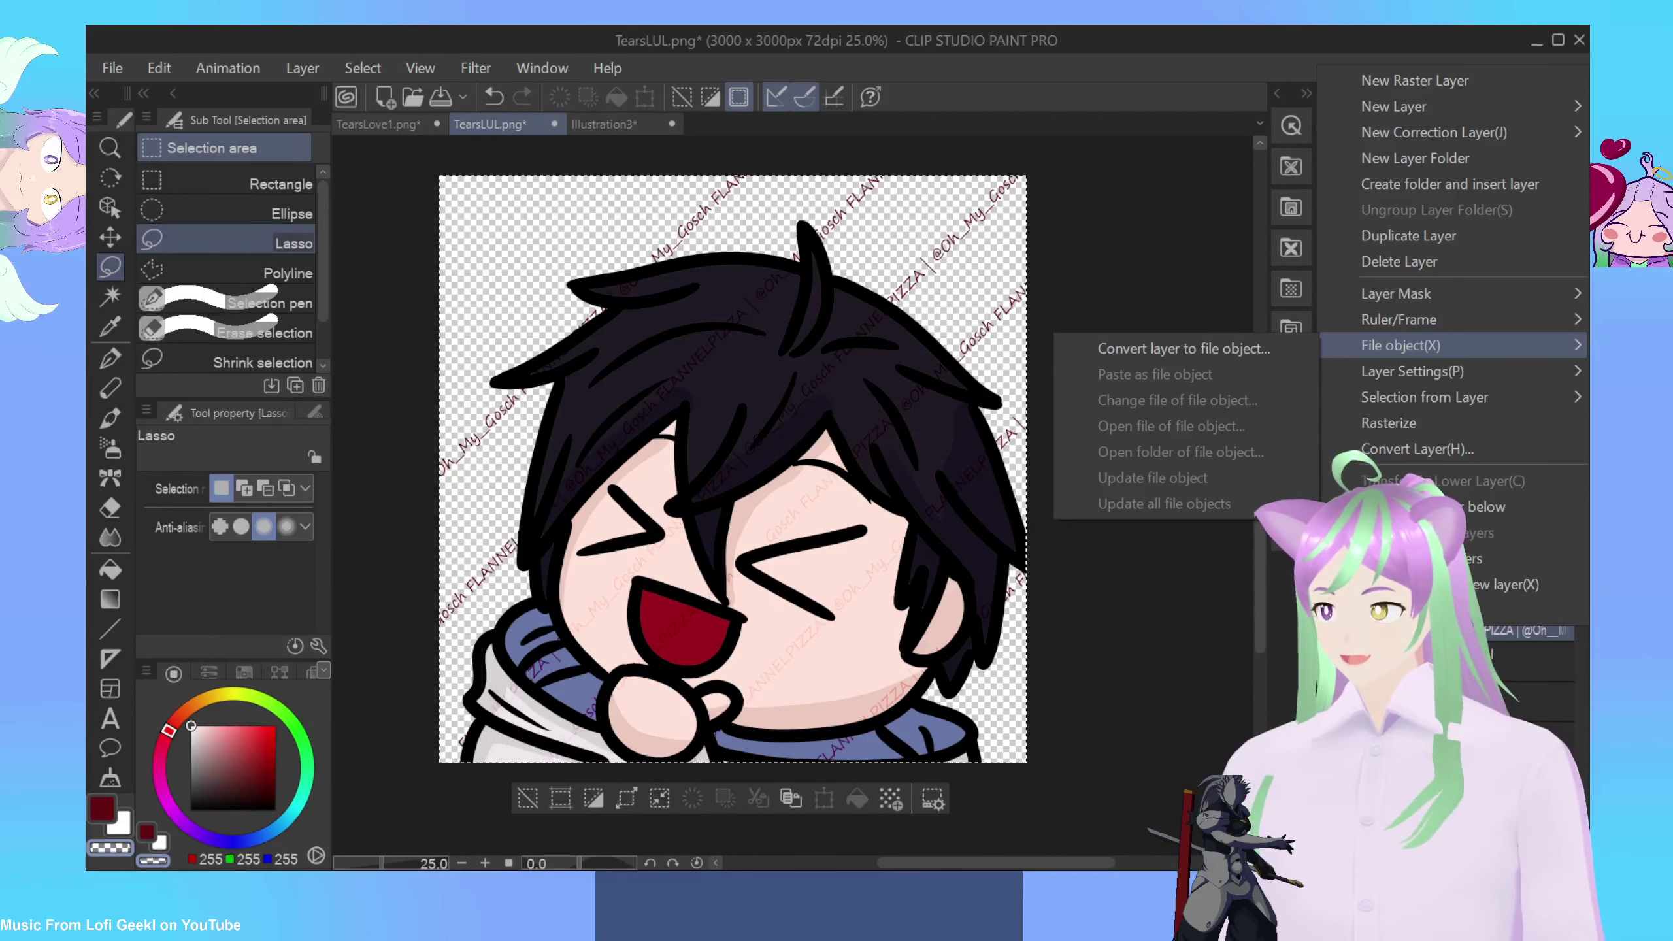
key(alt+Tab)
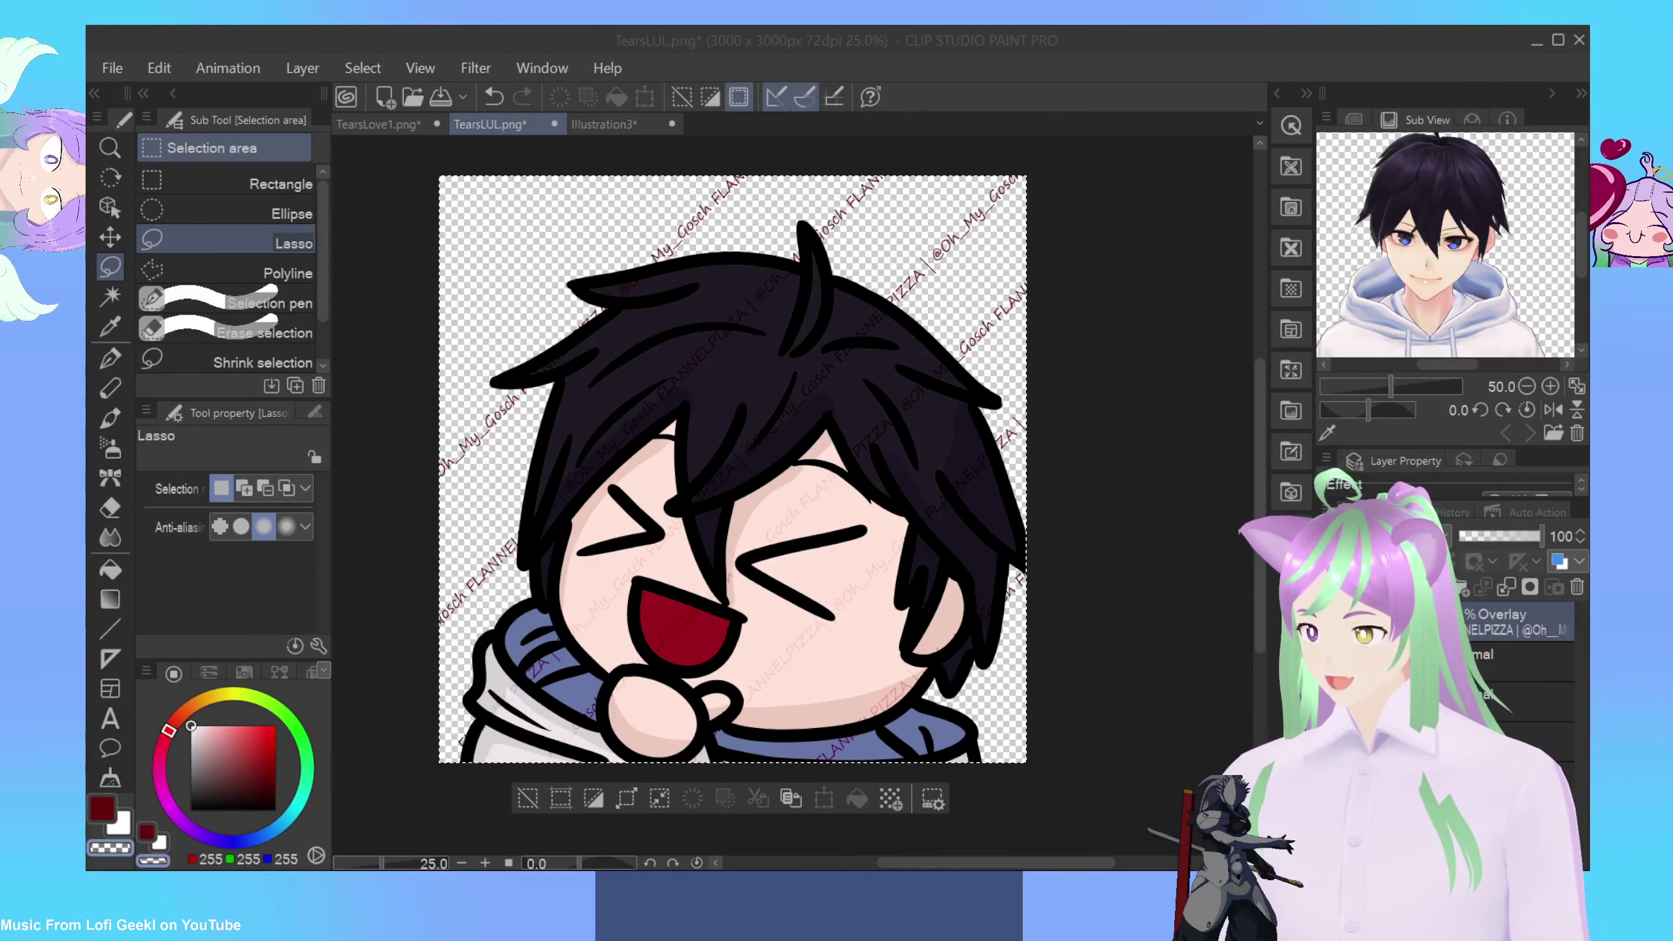